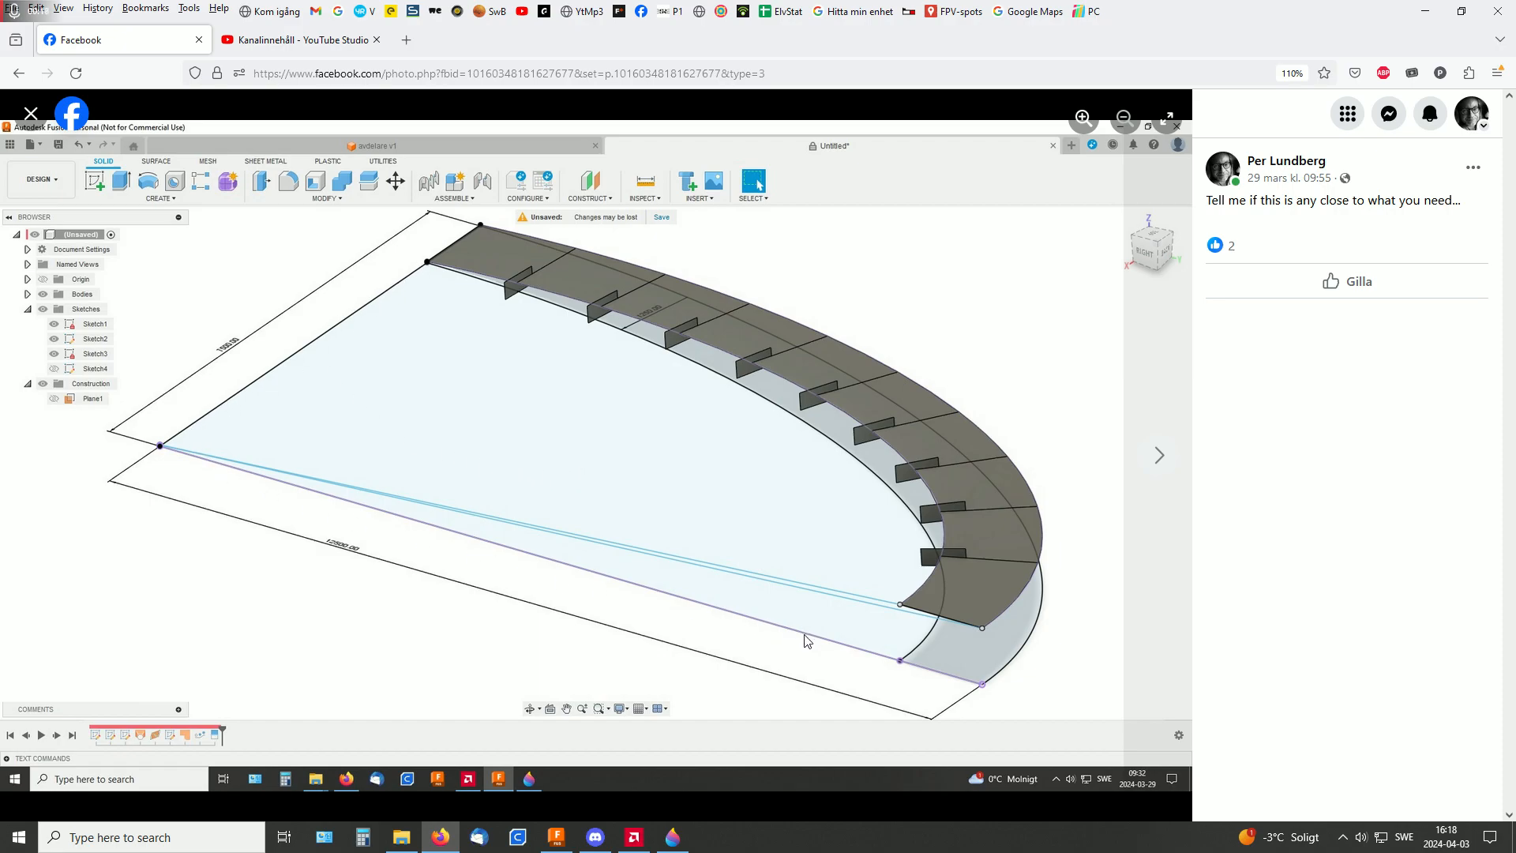
Switch to Autodesk Fusion and start a new sketch on the horizontal XY plane
click(556, 837)
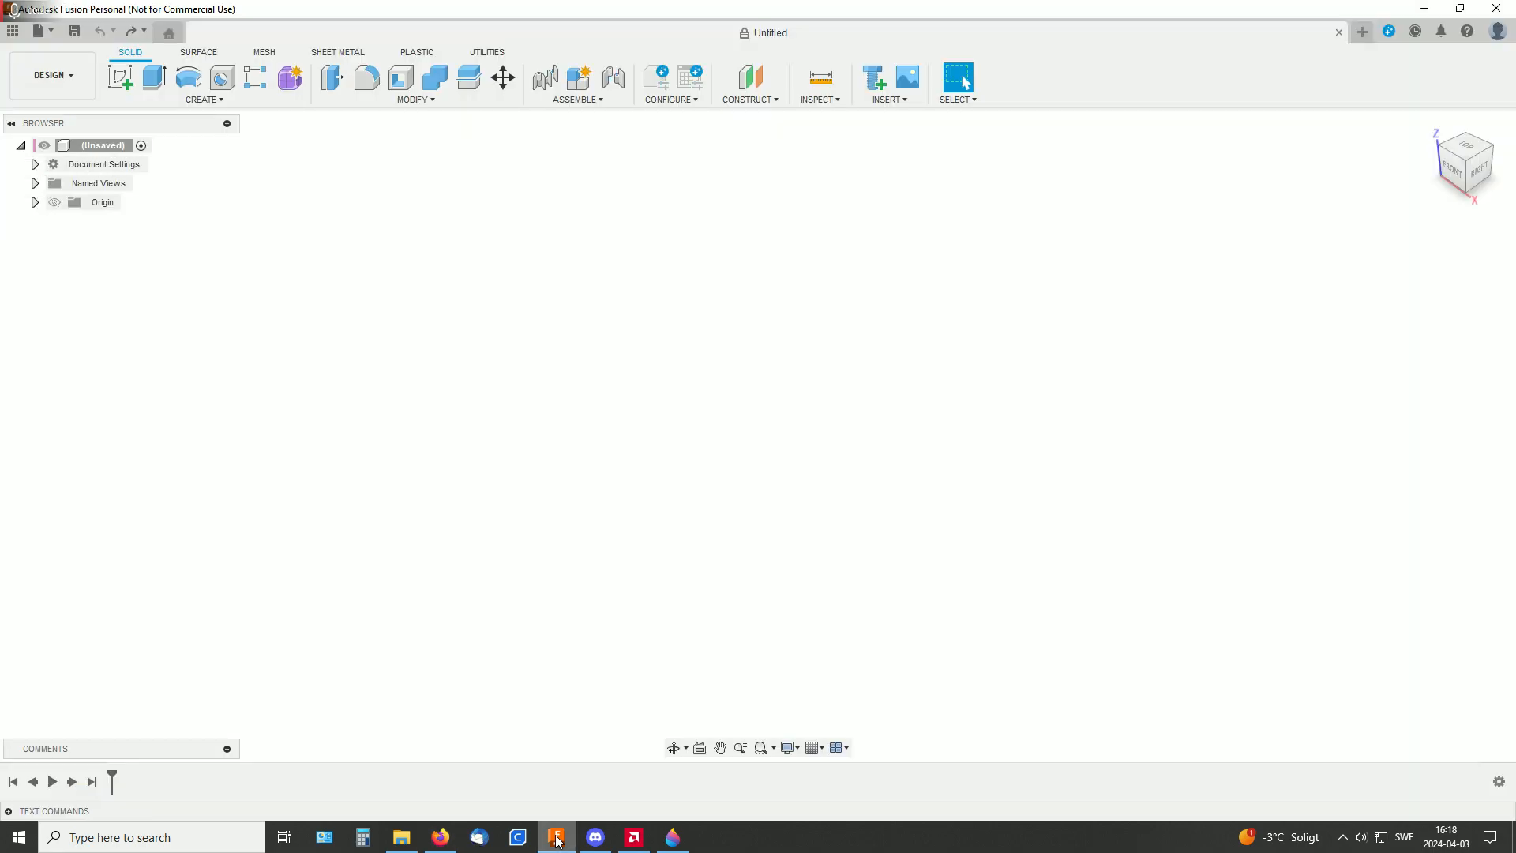
click(129, 78)
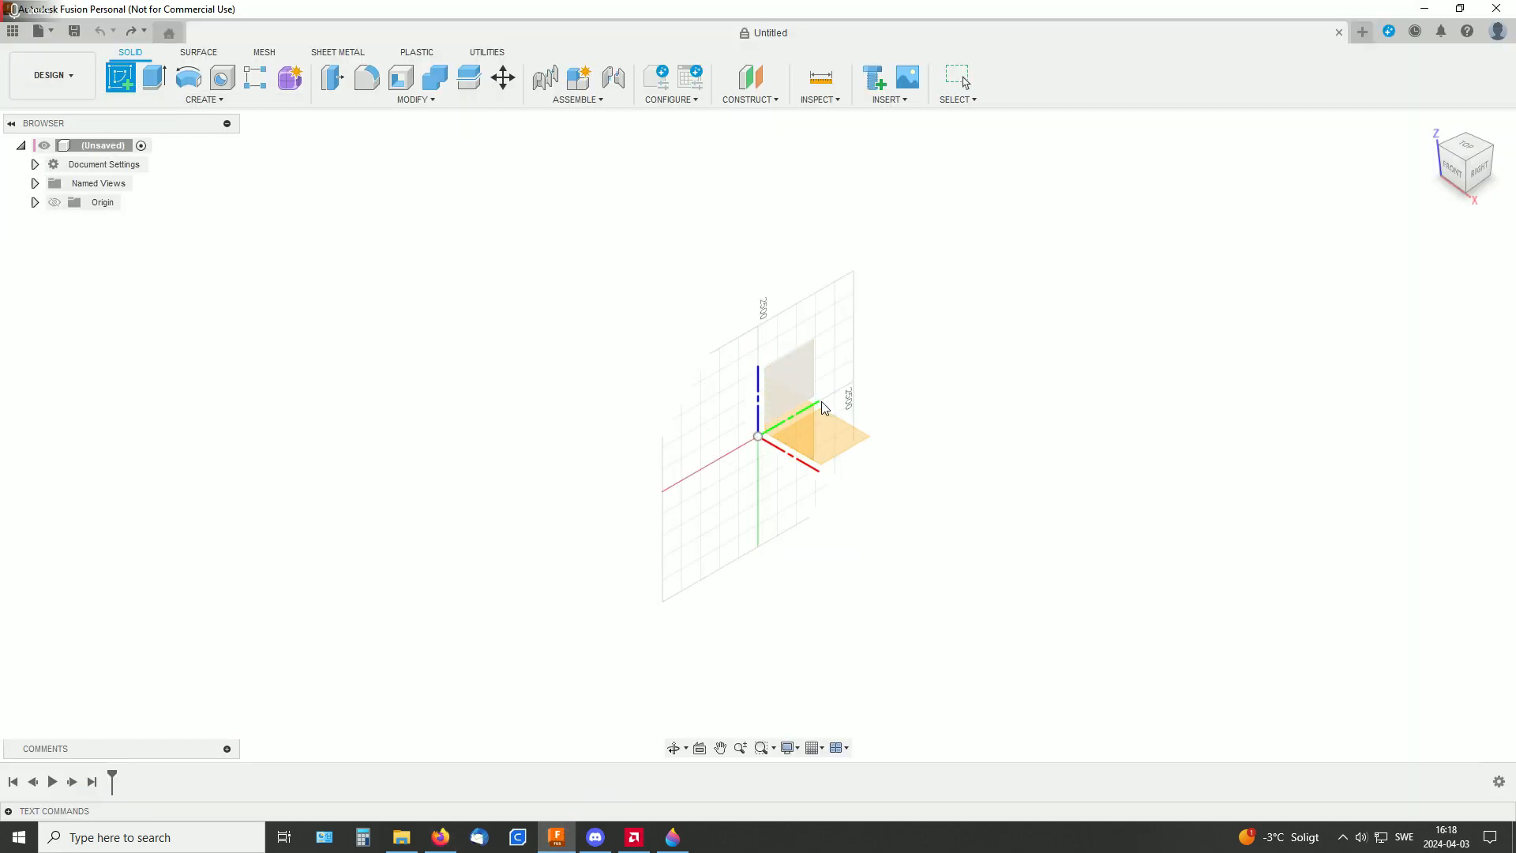
click(832, 428)
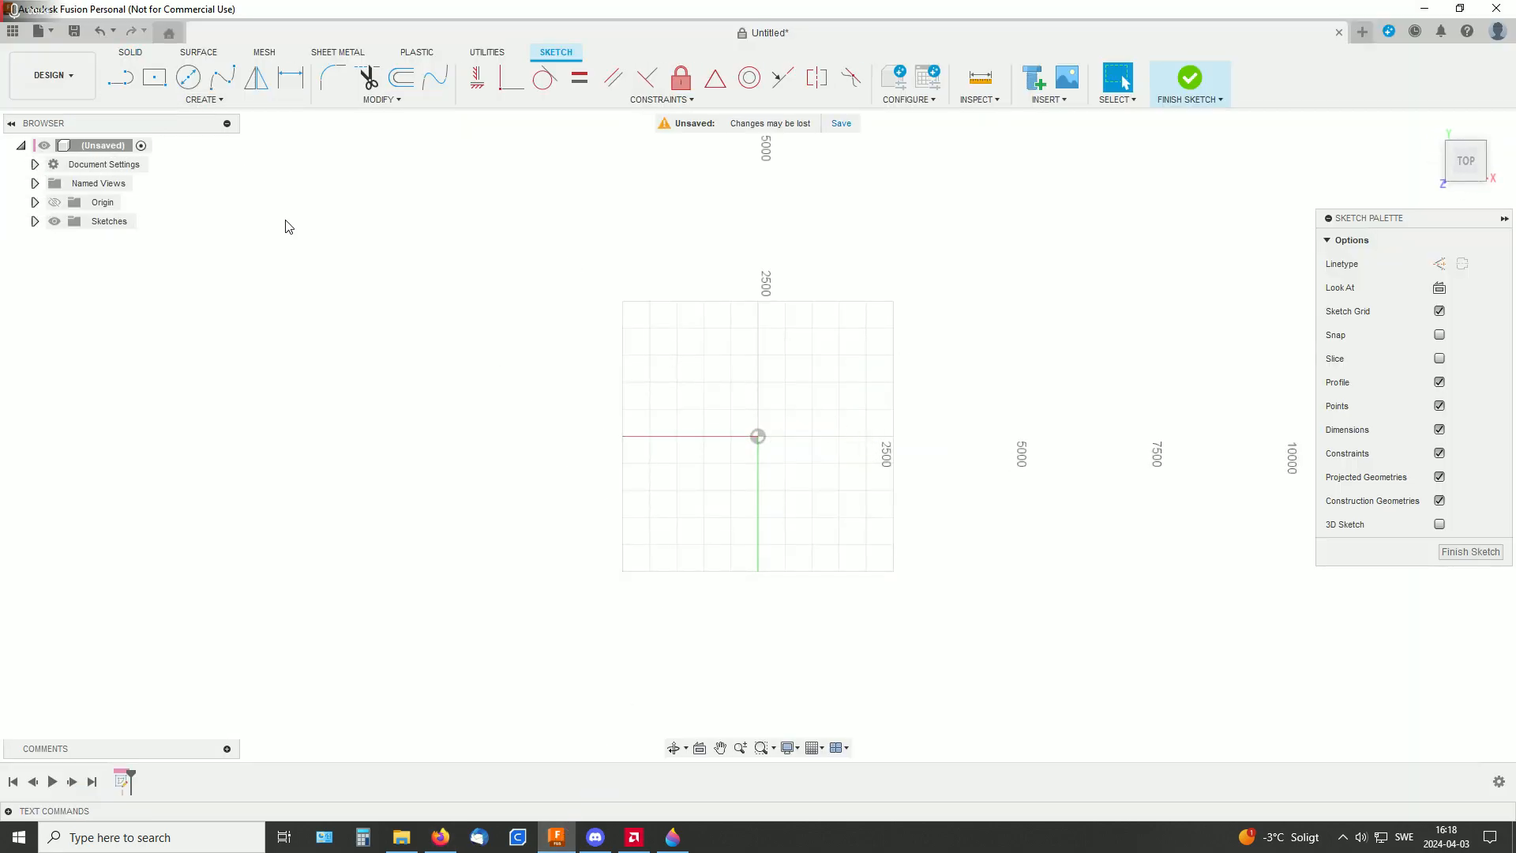
Draw a horizontal line about 5372 mm long from the origin along the positive X axis
click(120, 78)
click(758, 437)
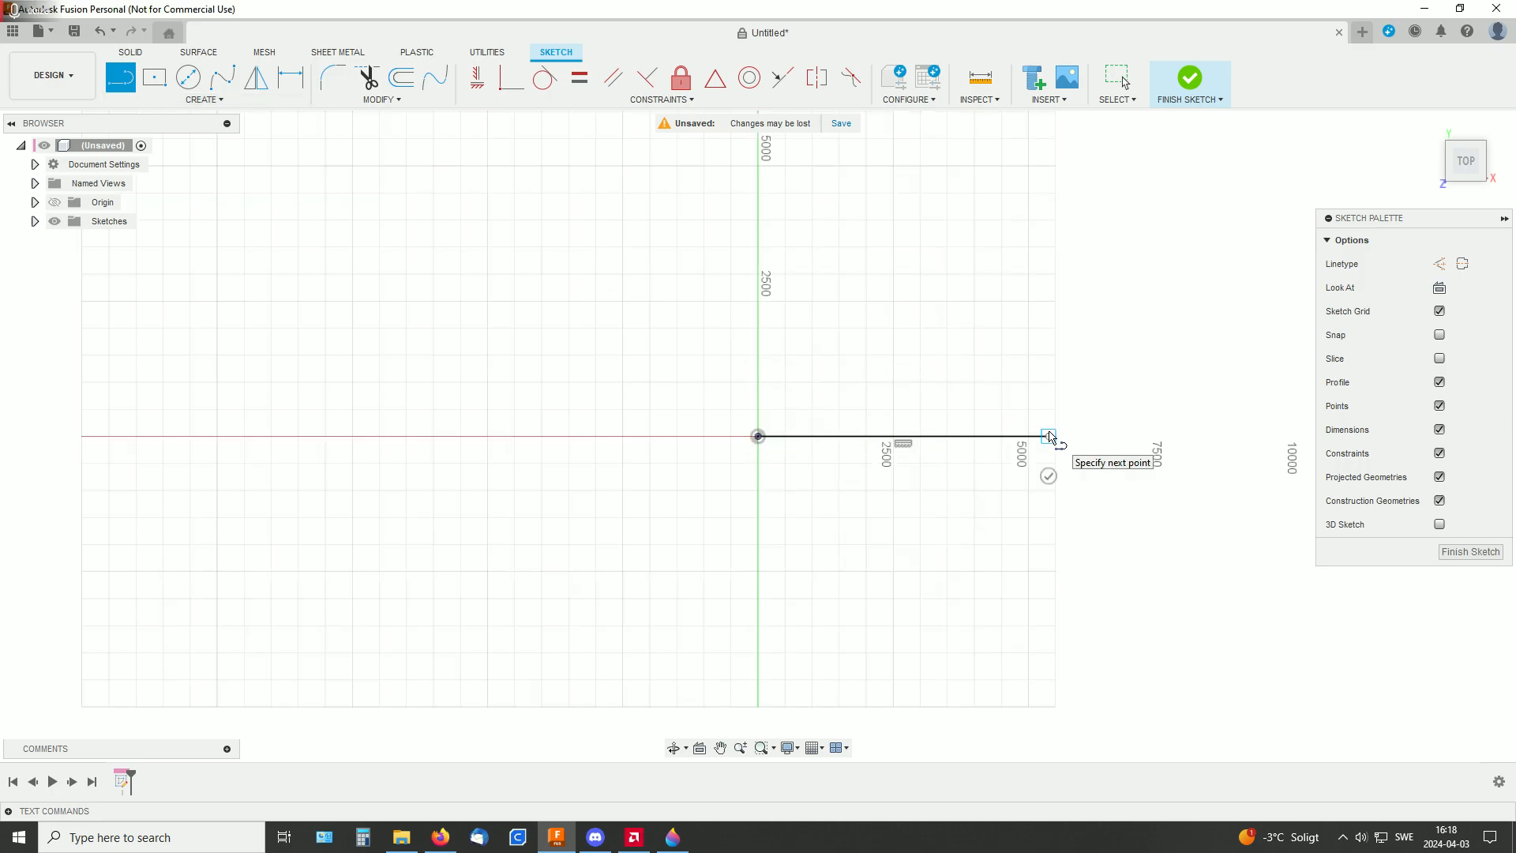
click(1048, 437)
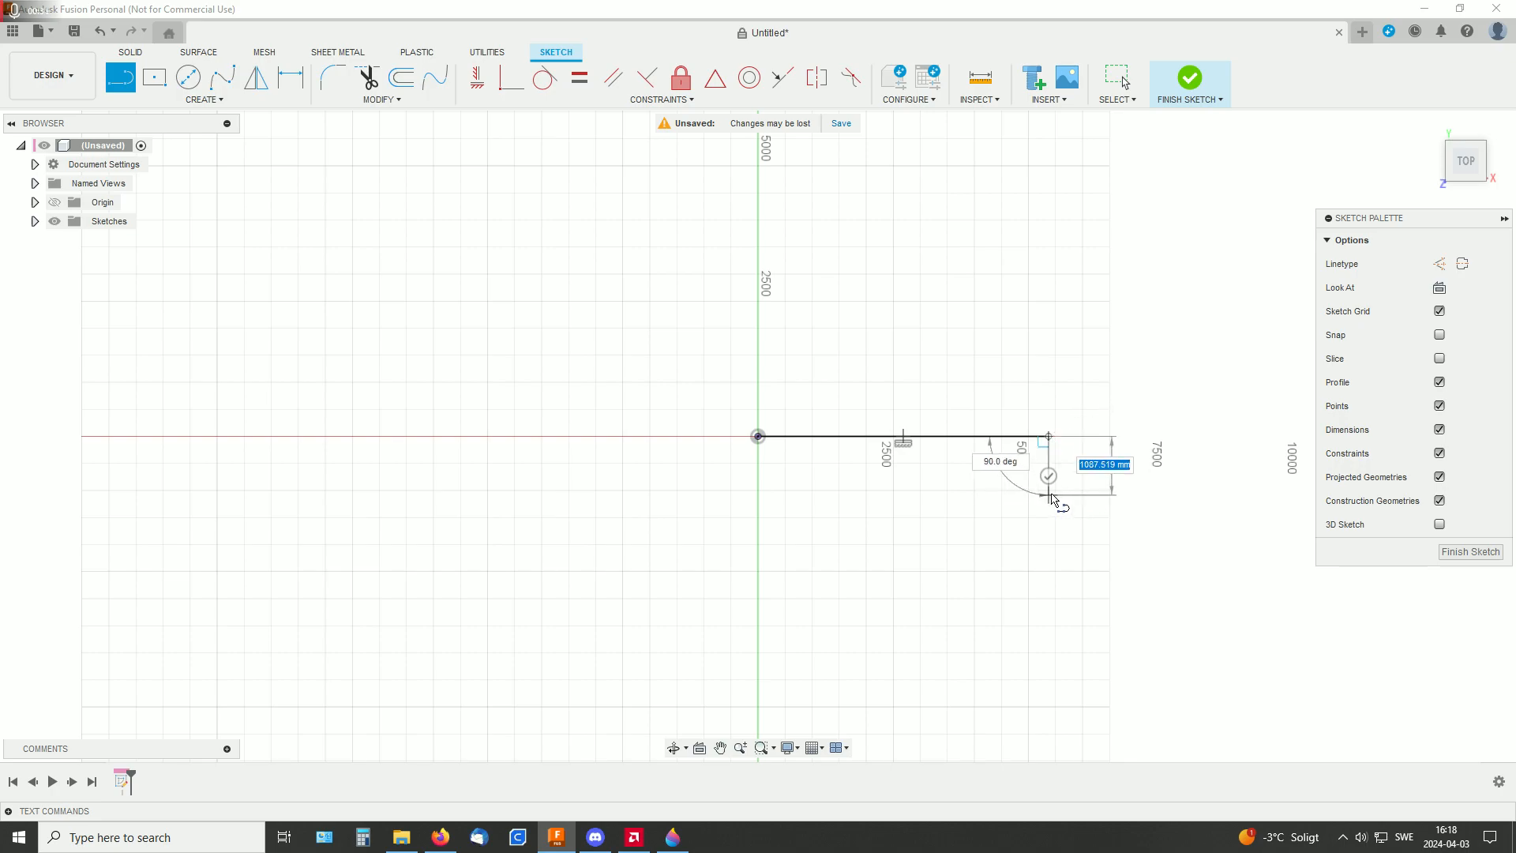
key(Escape)
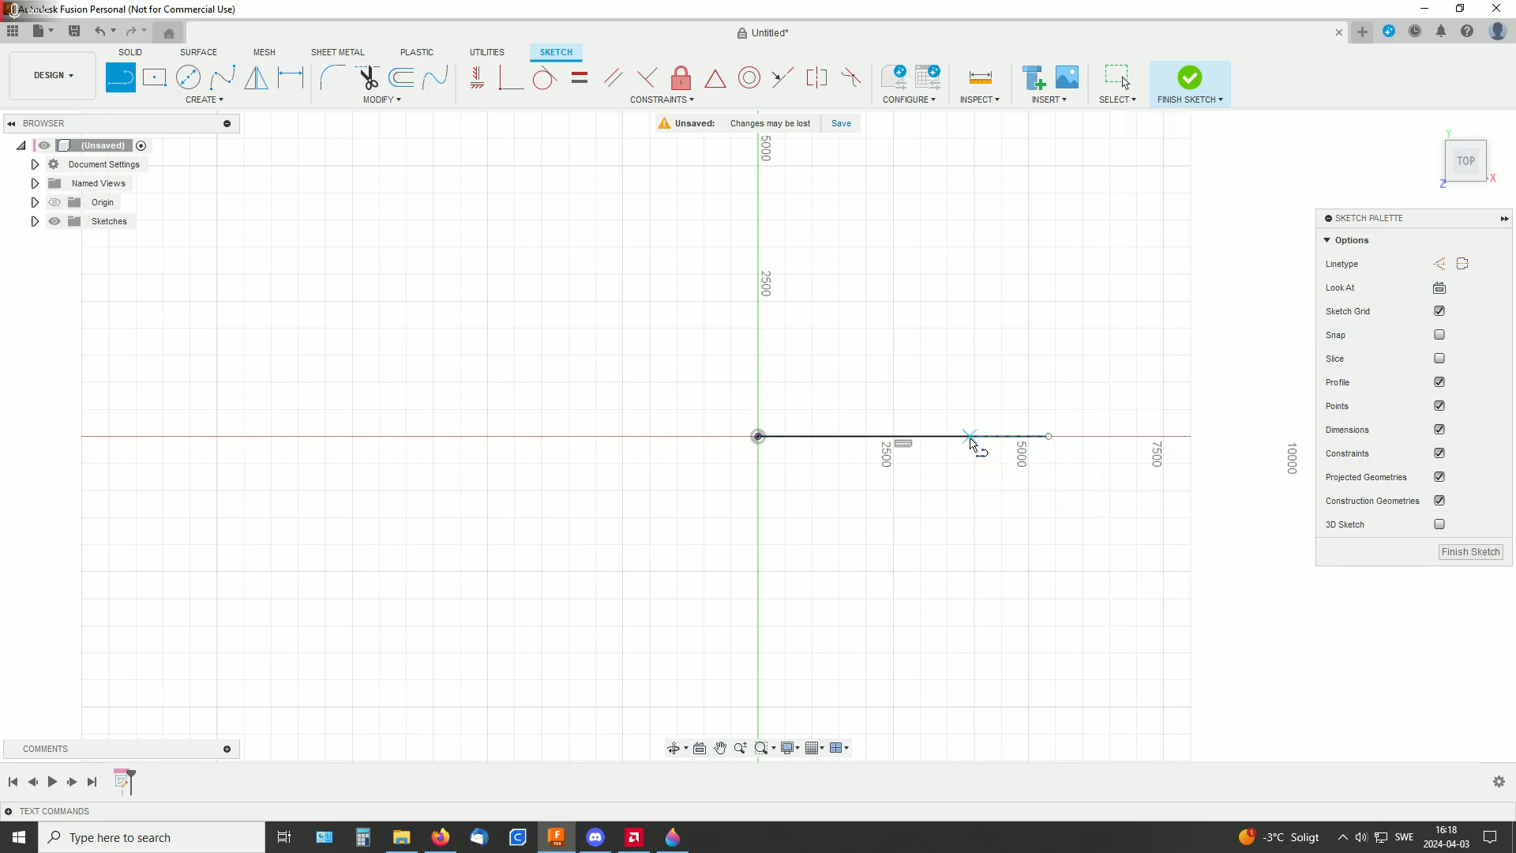
Dimension the horizontal line's length at 12500 mm
key(d)
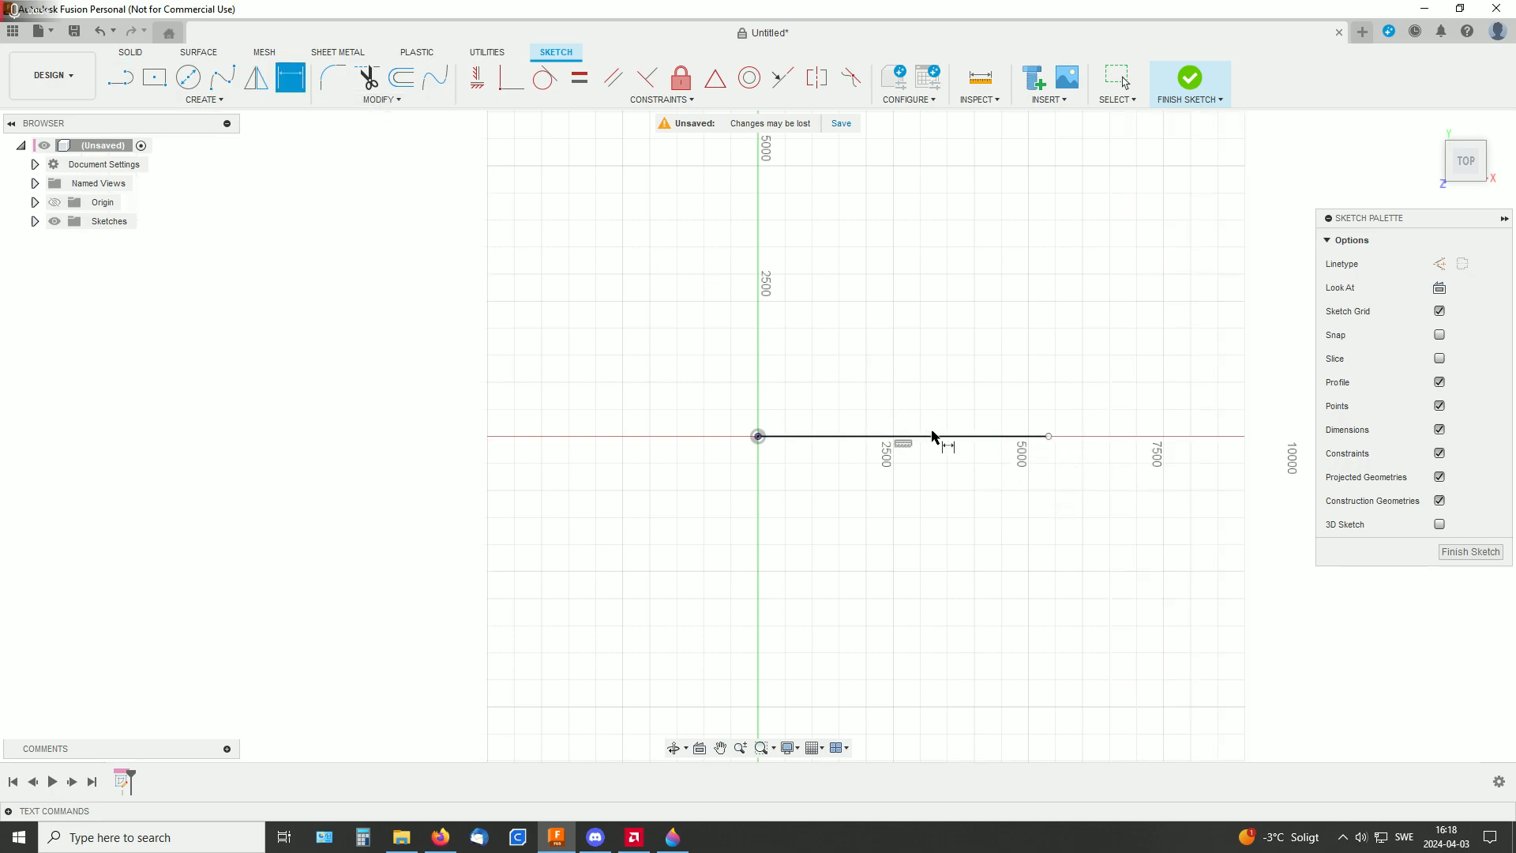
click(933, 436)
click(951, 399)
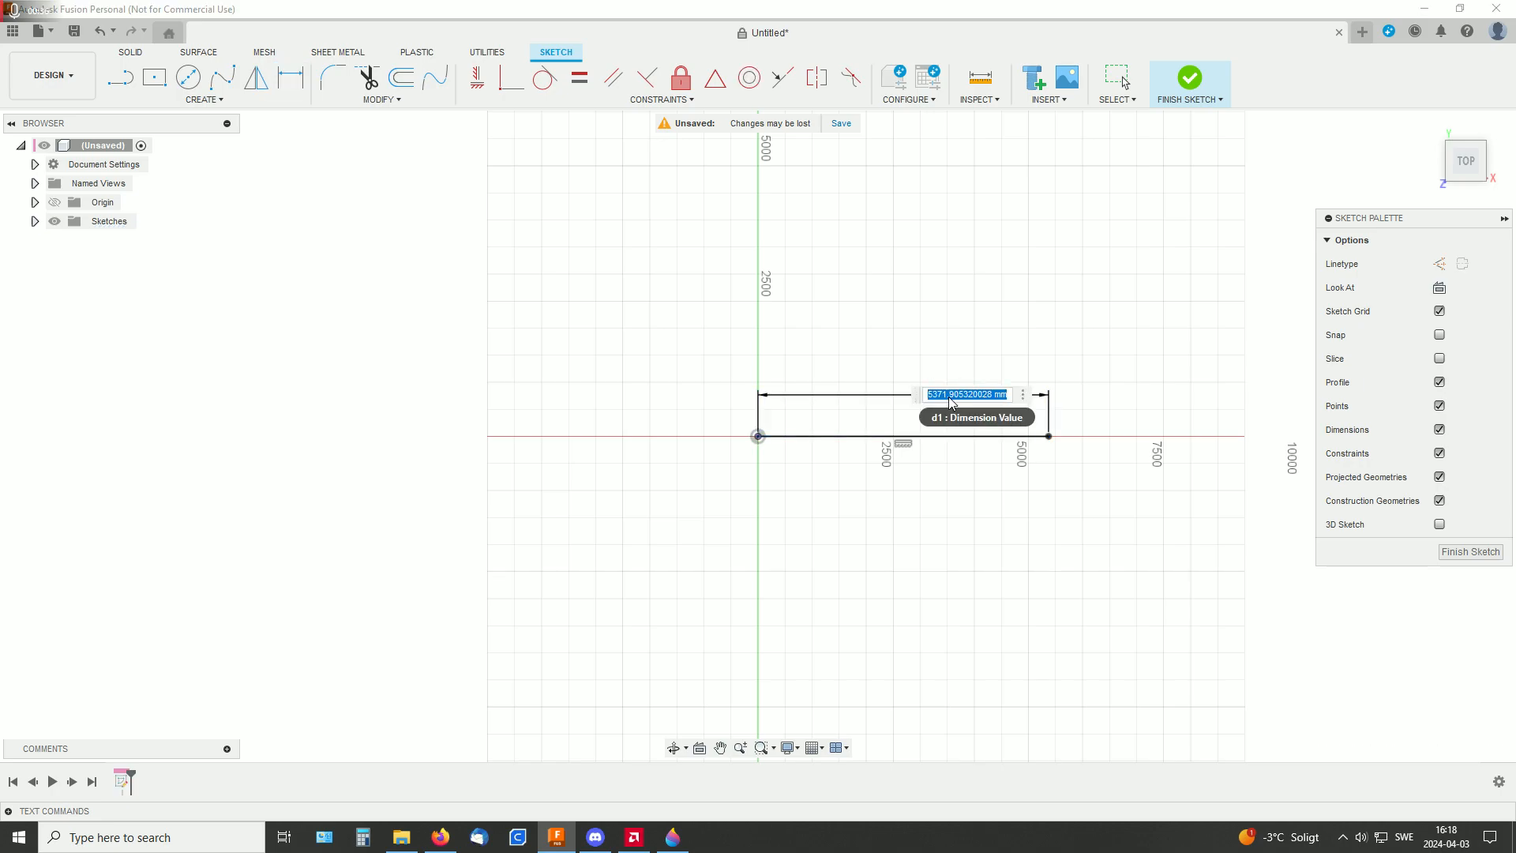
text(12500)
key(Return)
Draw a 7500 mm vertical line upward from the origin, perpendicular to the horizontal line
middle_drag(902, 395, 433, 532)
key(l)
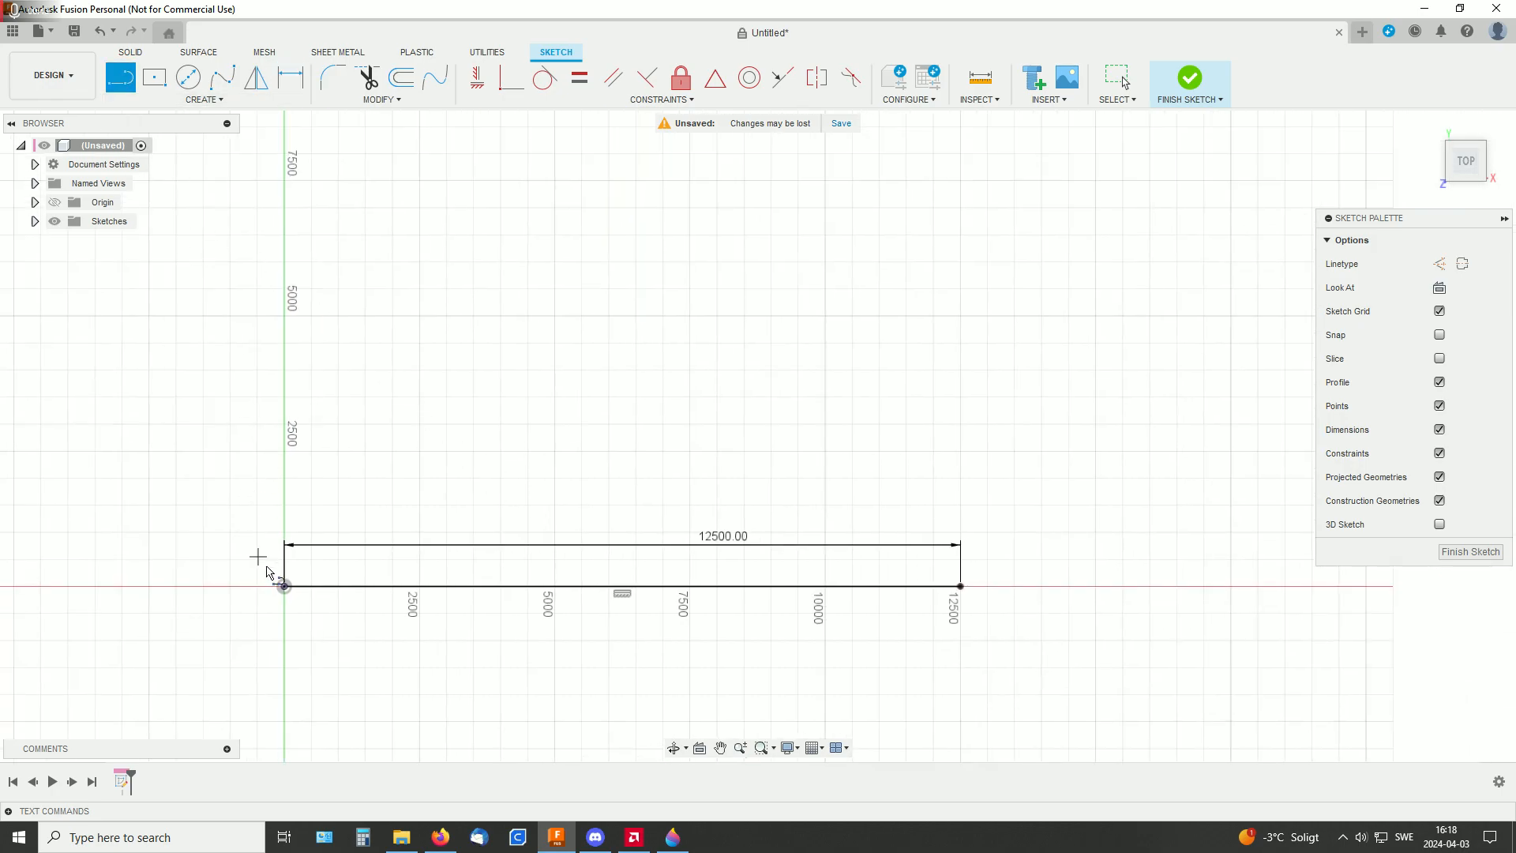
click(284, 585)
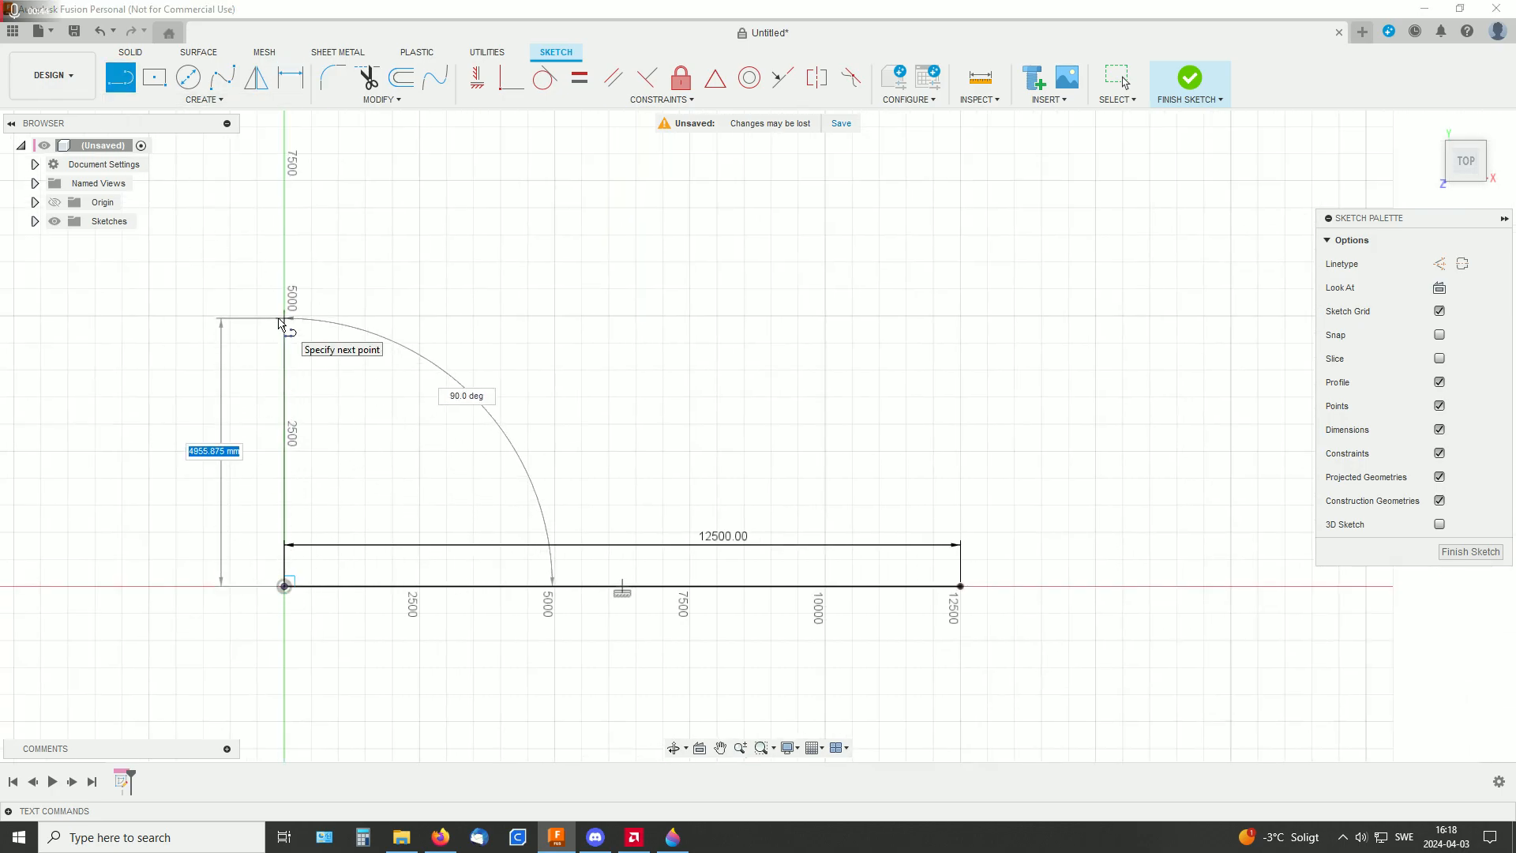
text(75)
key(Return)
key(Escape)
Draw an ellipse centred on the origin, its axes ending at the free ends of the horizontal and vertical lines
mouse_move(538, 358)
middle_down()
mouse_move(721, 442)
mouse_move(711, 419)
middle_up()
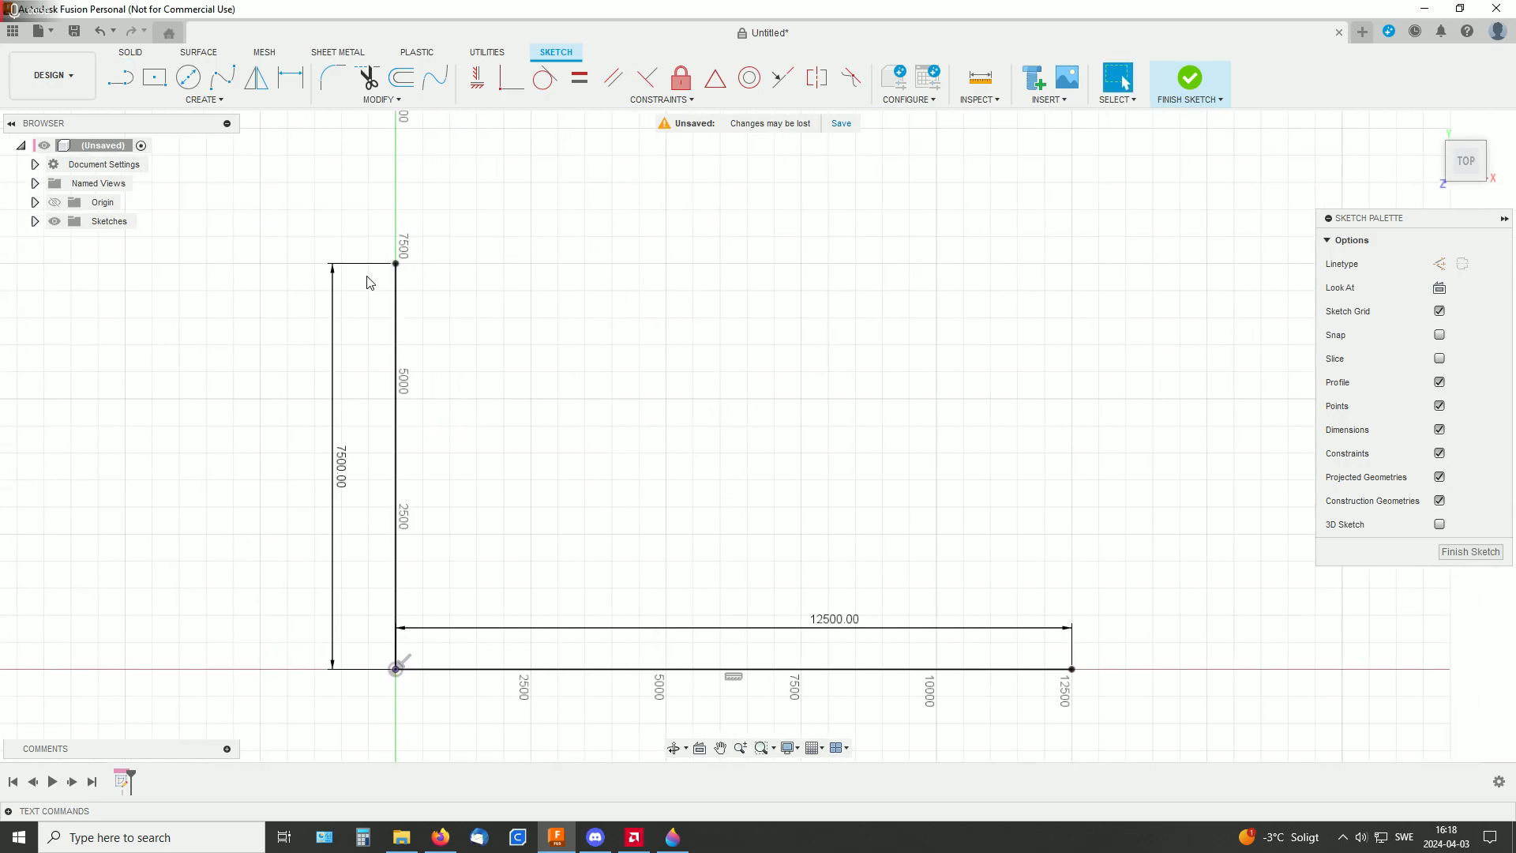
click(220, 100)
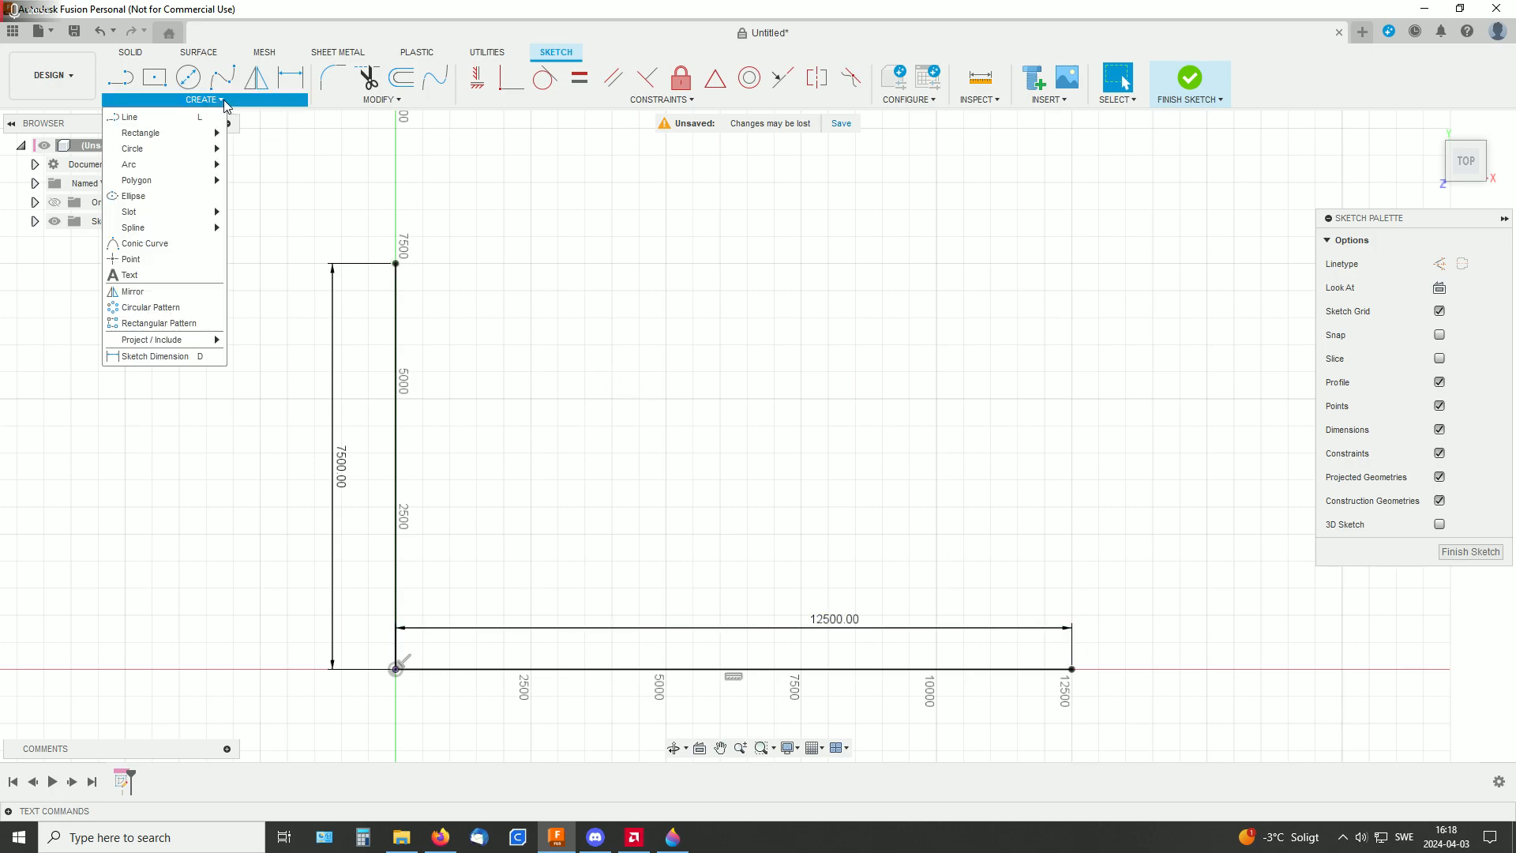
click(165, 201)
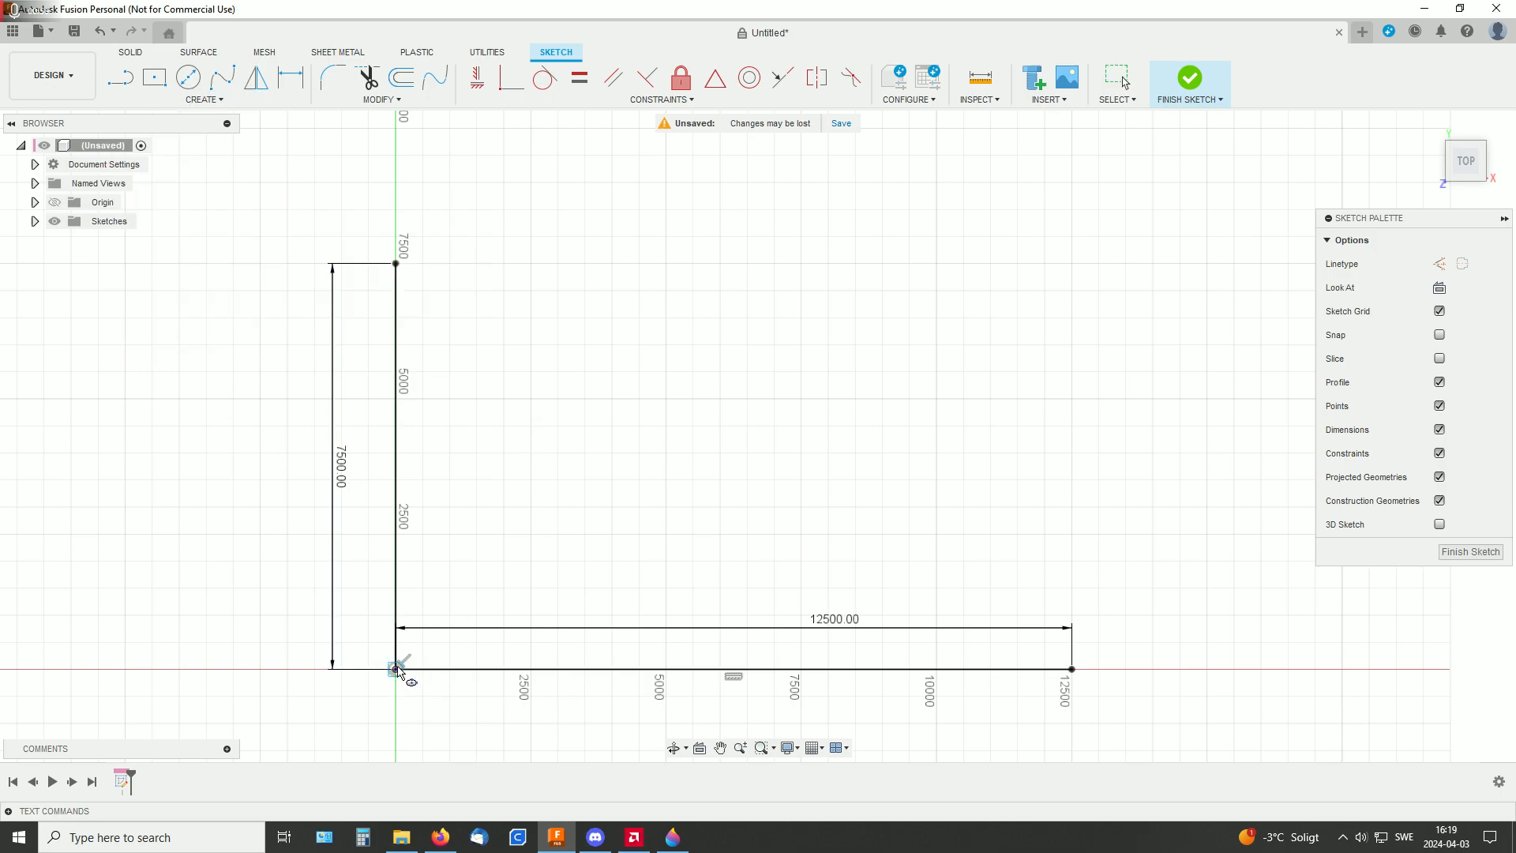
click(395, 669)
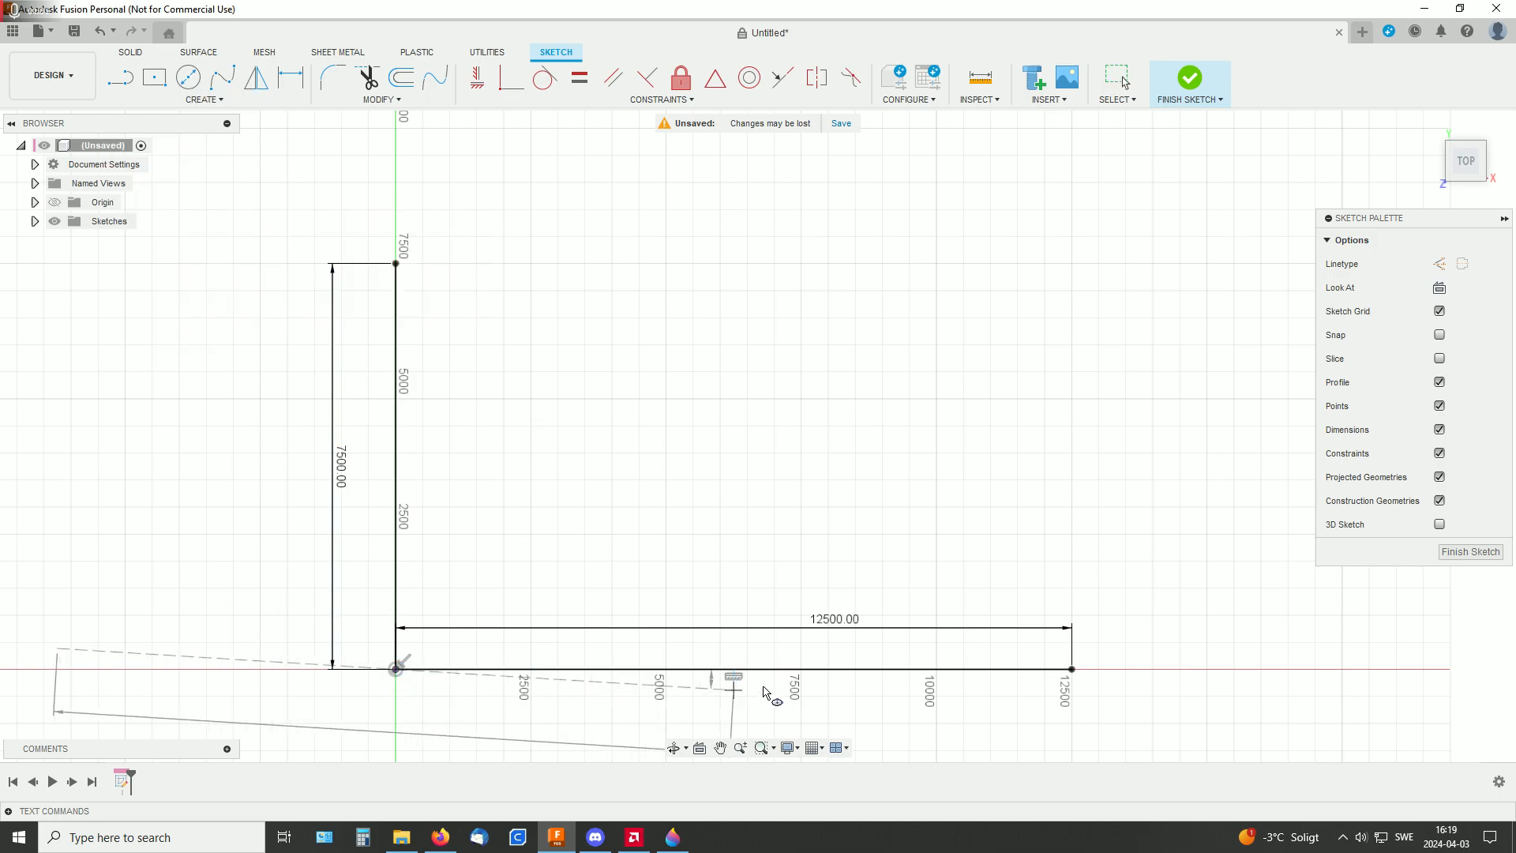
click(1071, 670)
click(398, 264)
Trim the ellipse down to the quarter arc between the ends of the two lines
middle_drag(836, 459, 1051, 395)
scroll(1019, 427, down, 3)
middle_drag(1138, 362, 1007, 306)
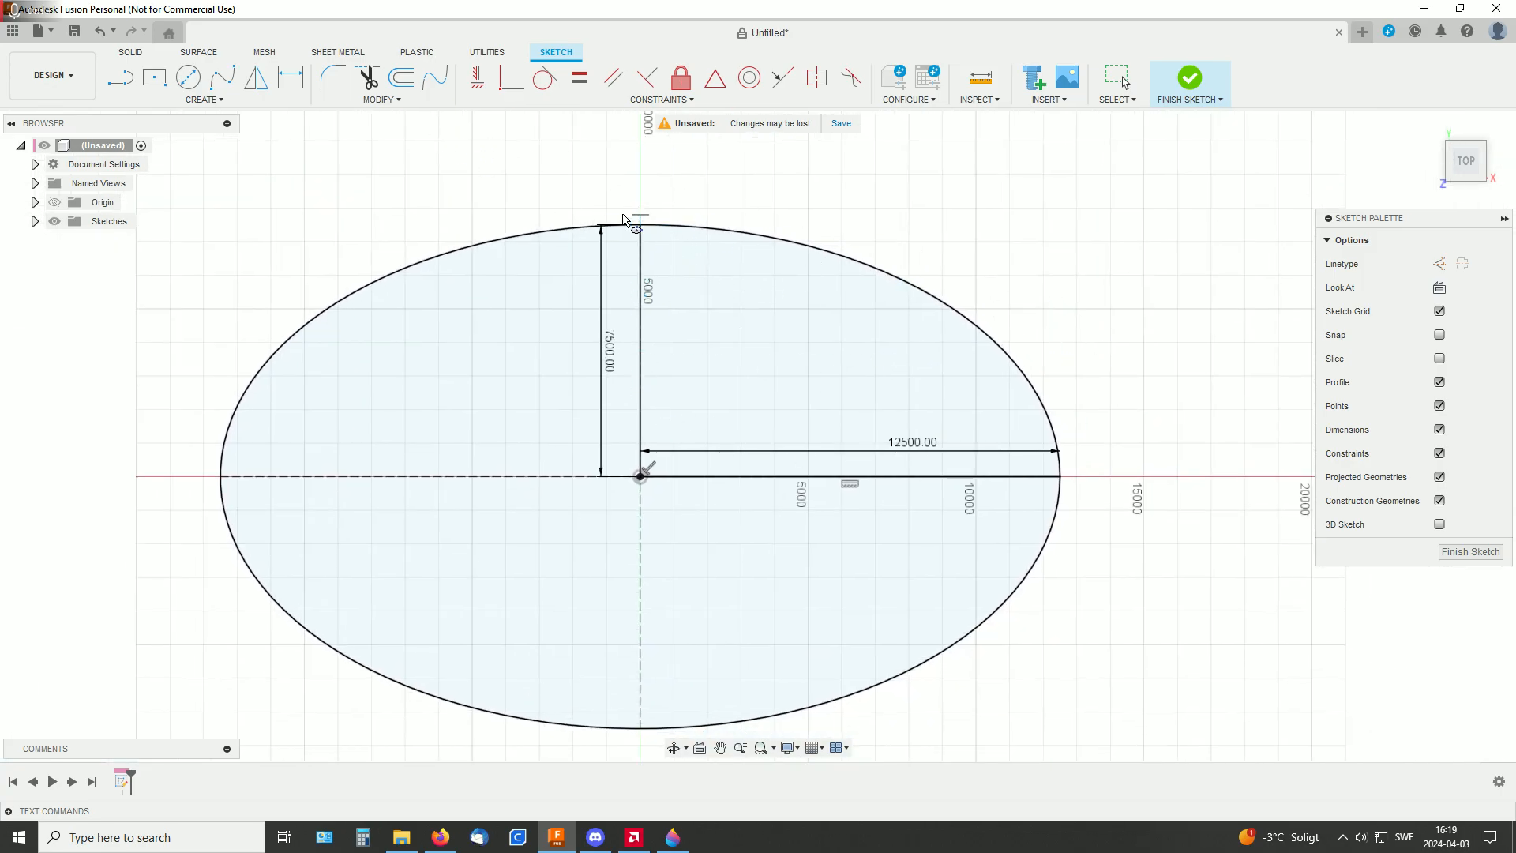
click(368, 78)
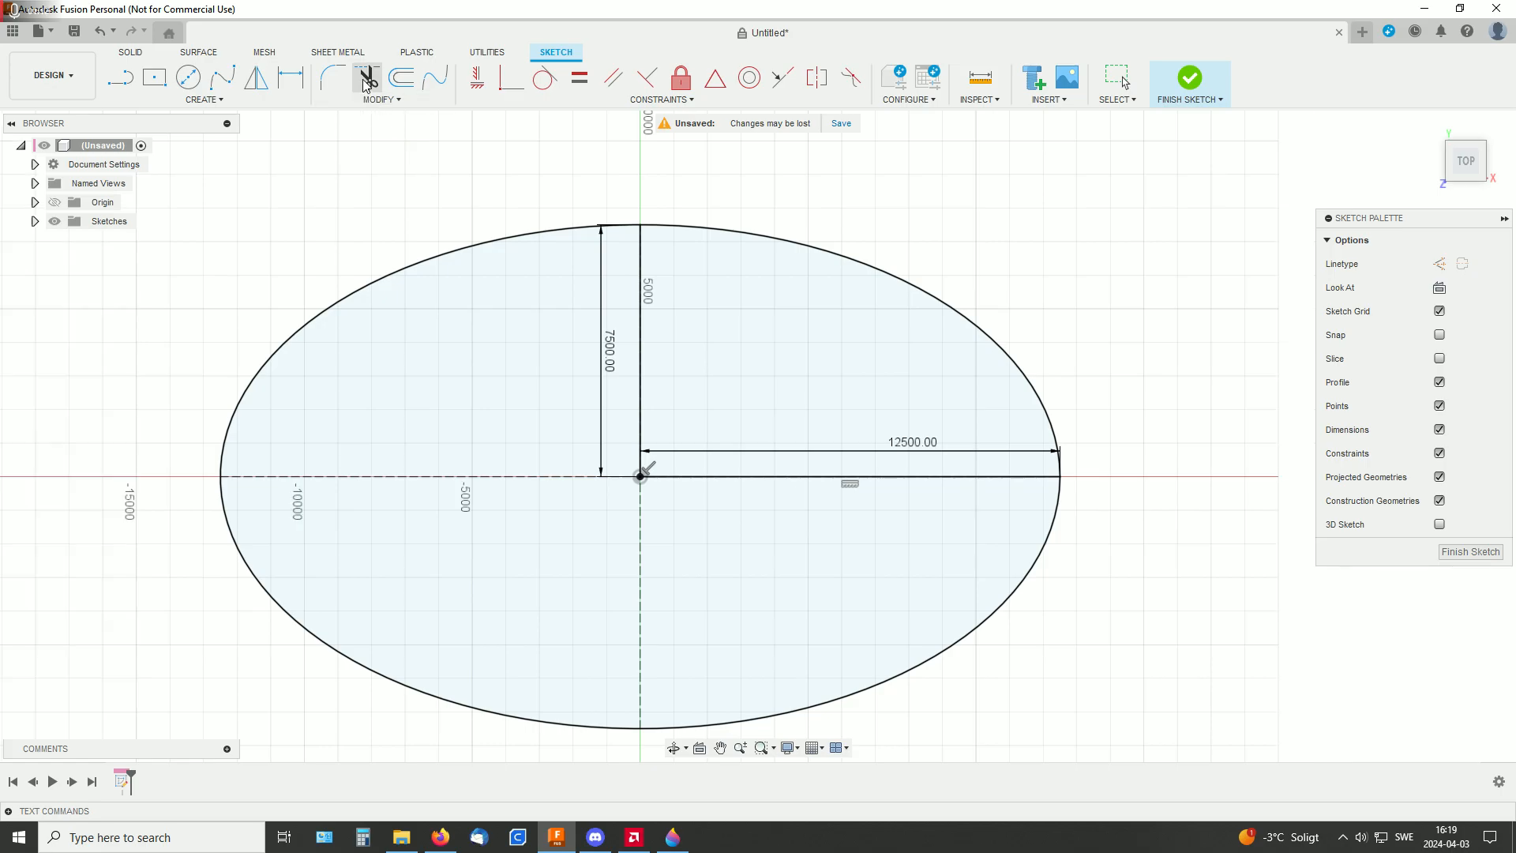
click(434, 260)
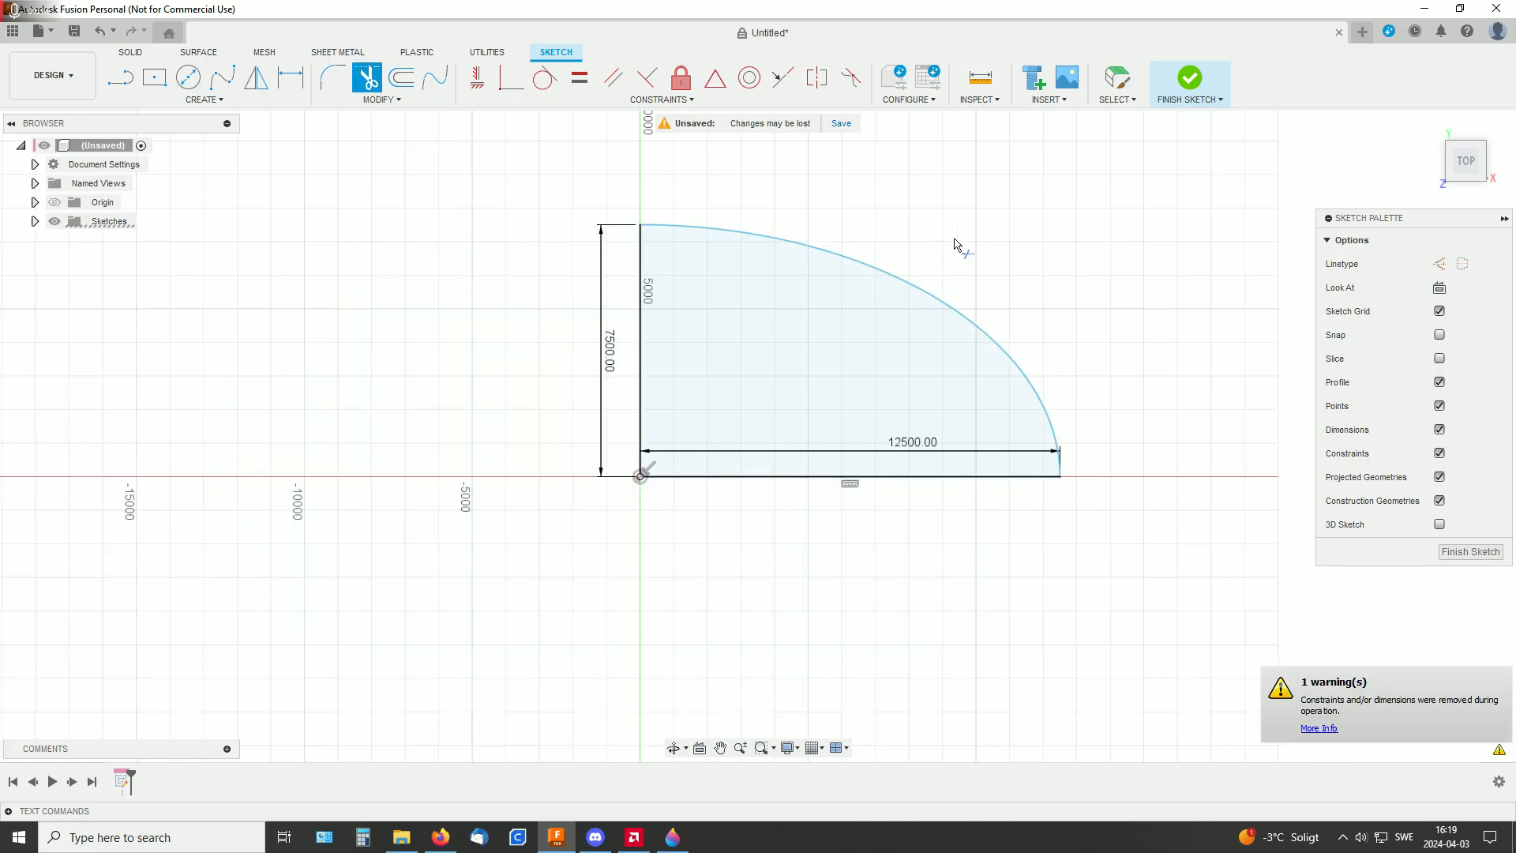
scroll(955, 244, up, 3)
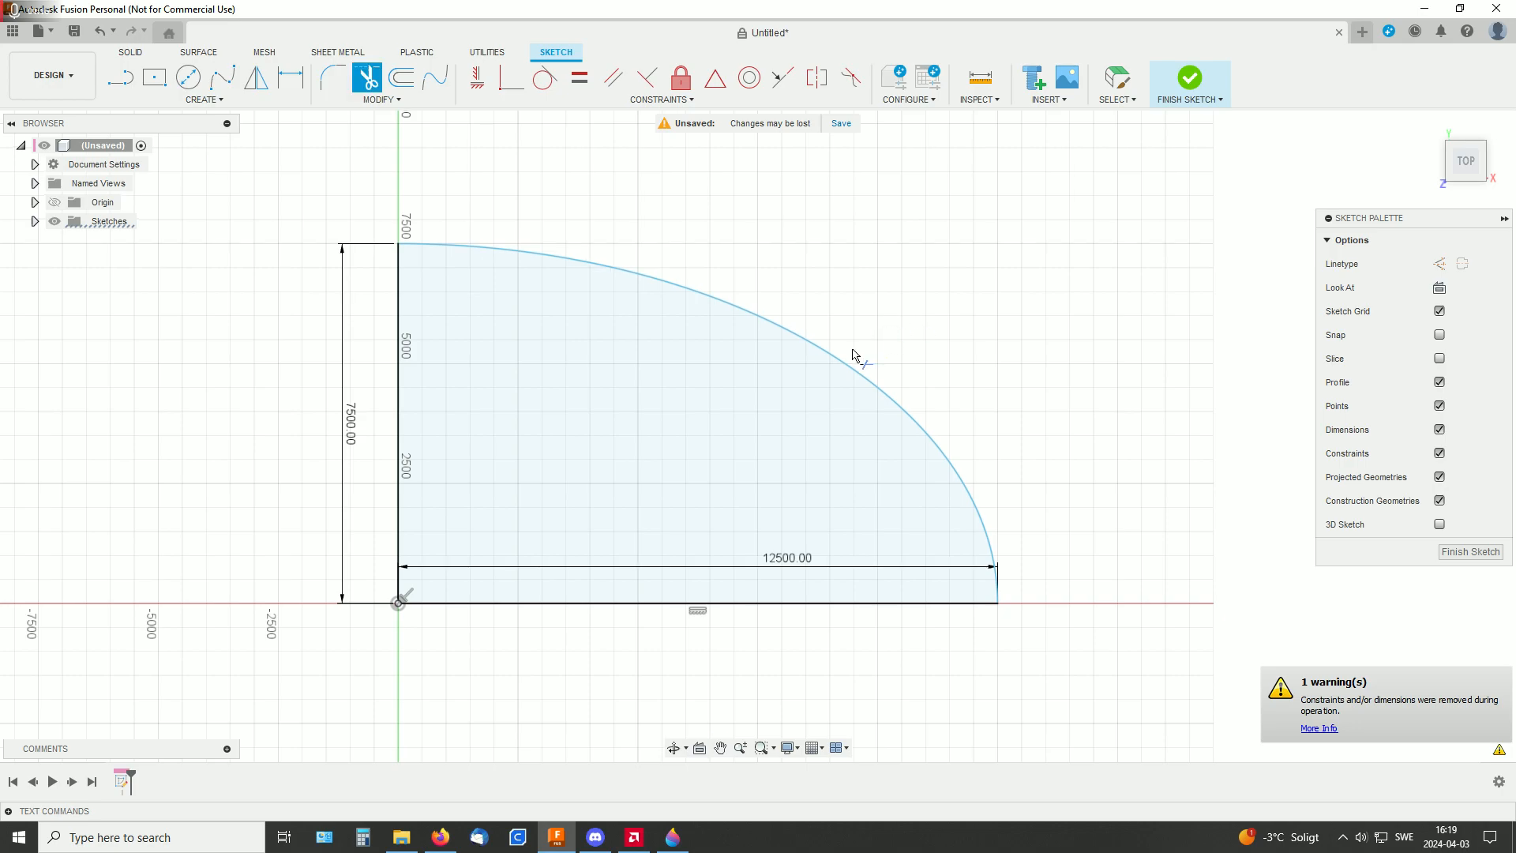
Offset the quarter-ellipse arc 1200 mm inward, towards the origin, and finish the sketch
click(402, 78)
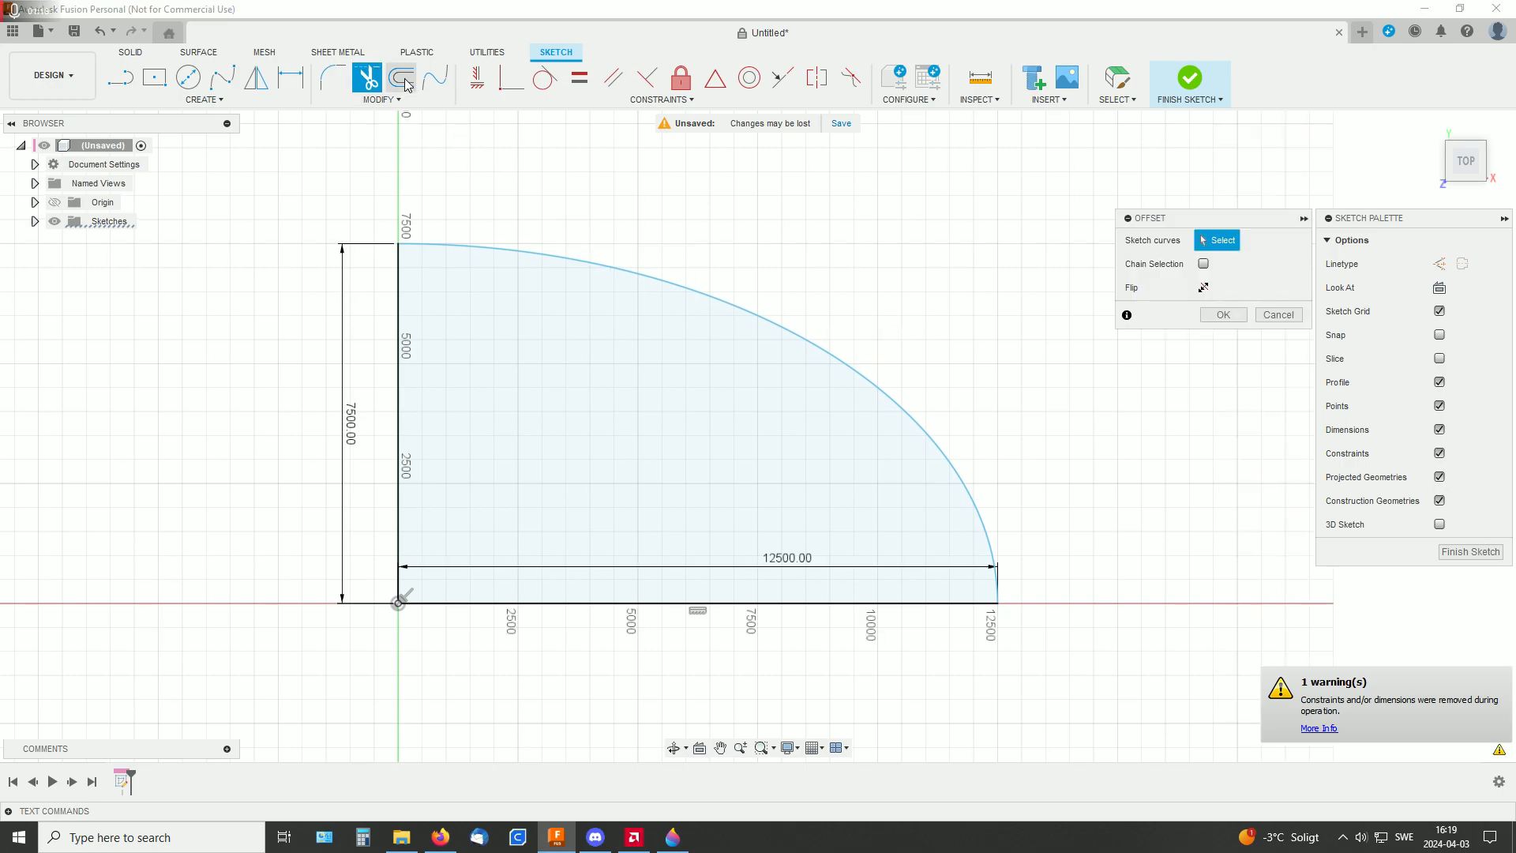
click(728, 299)
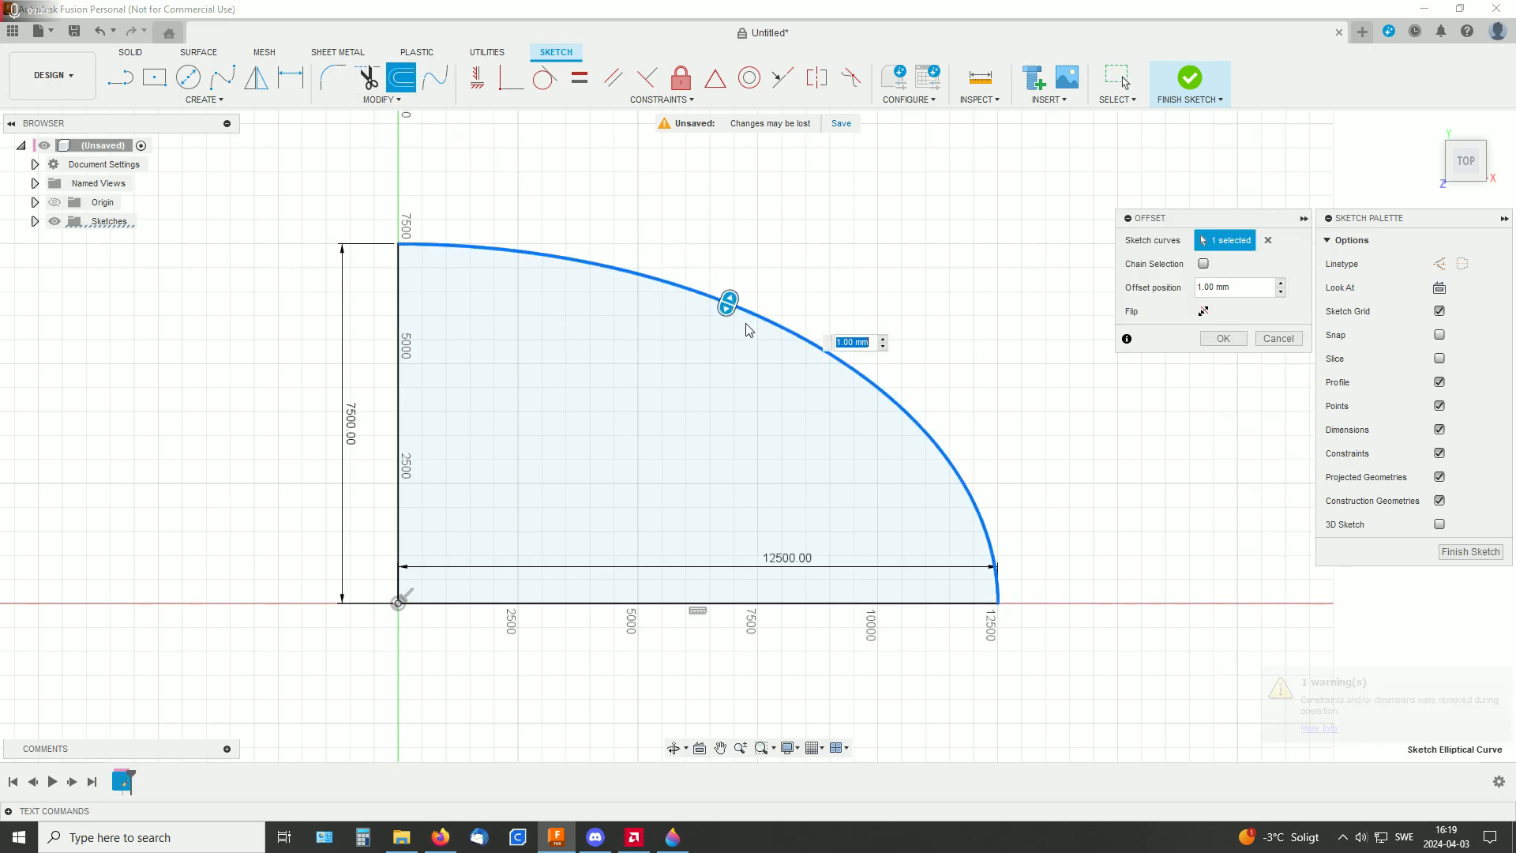
drag(725, 300, 706, 356)
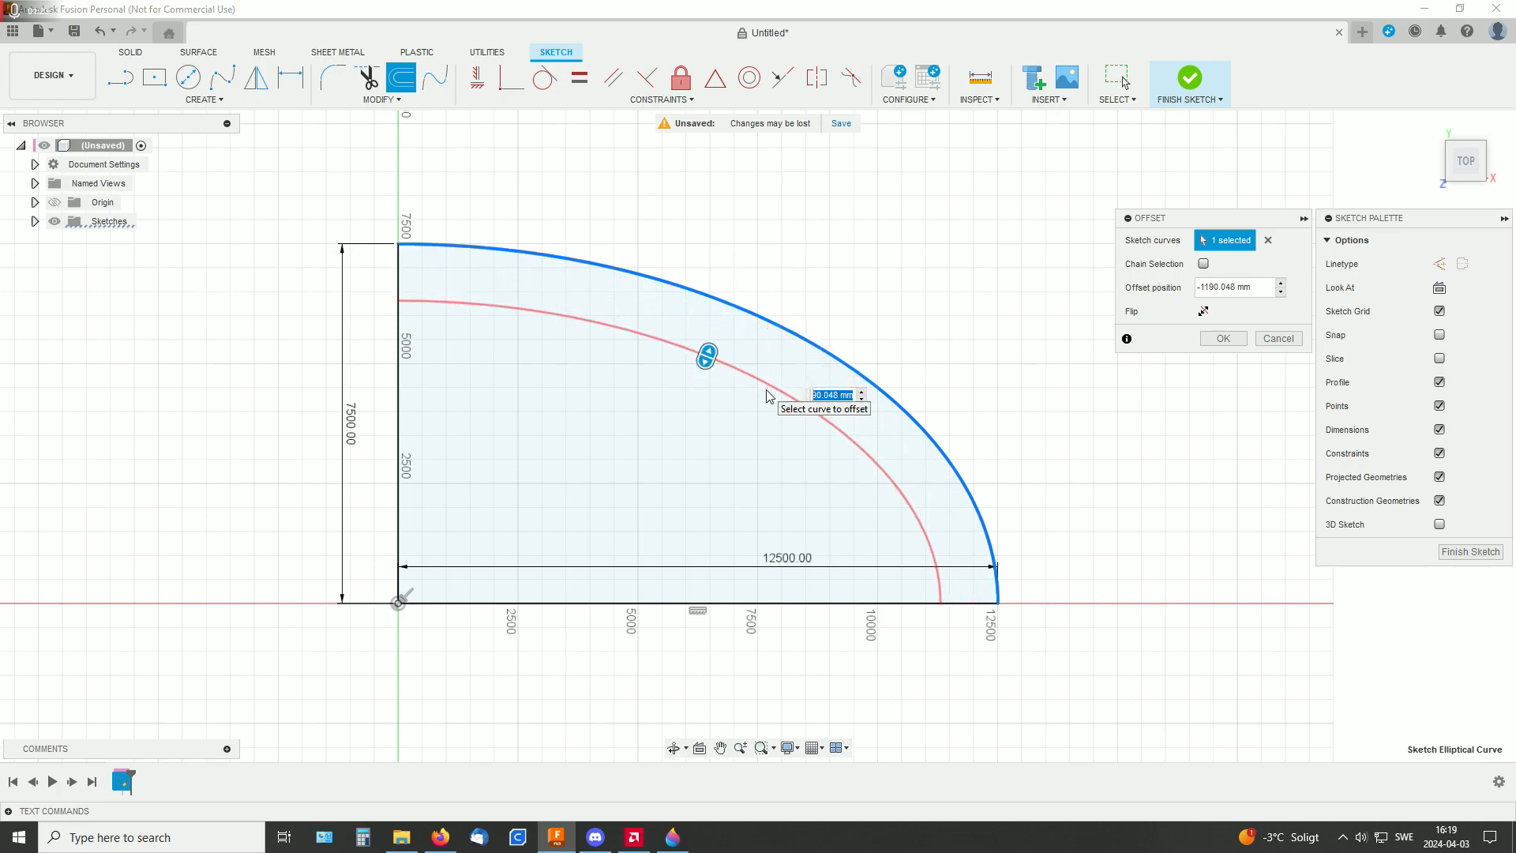
click(1236, 288)
text(1)
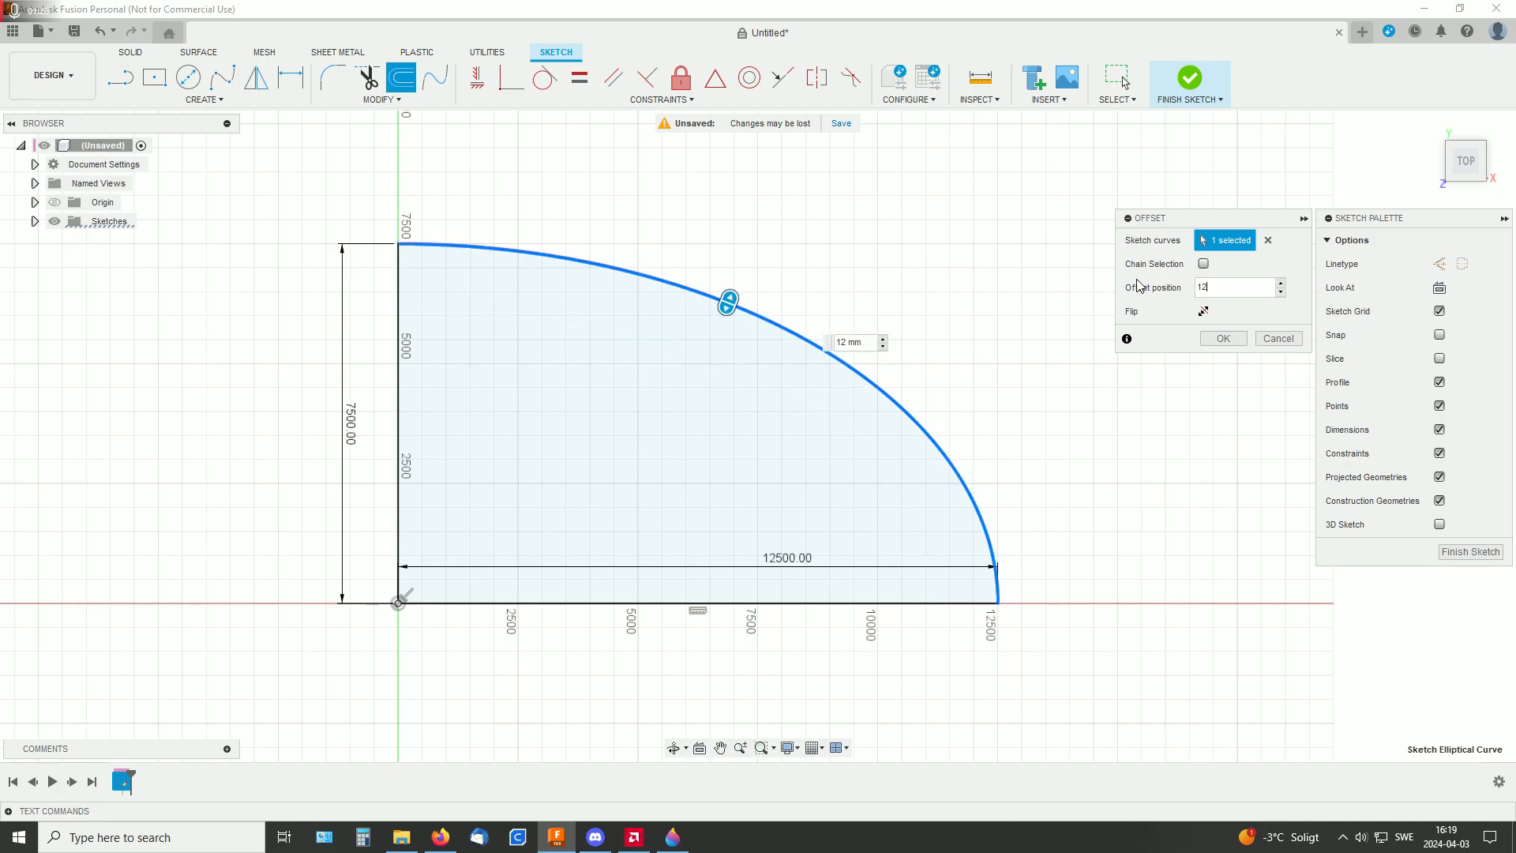
text(200)
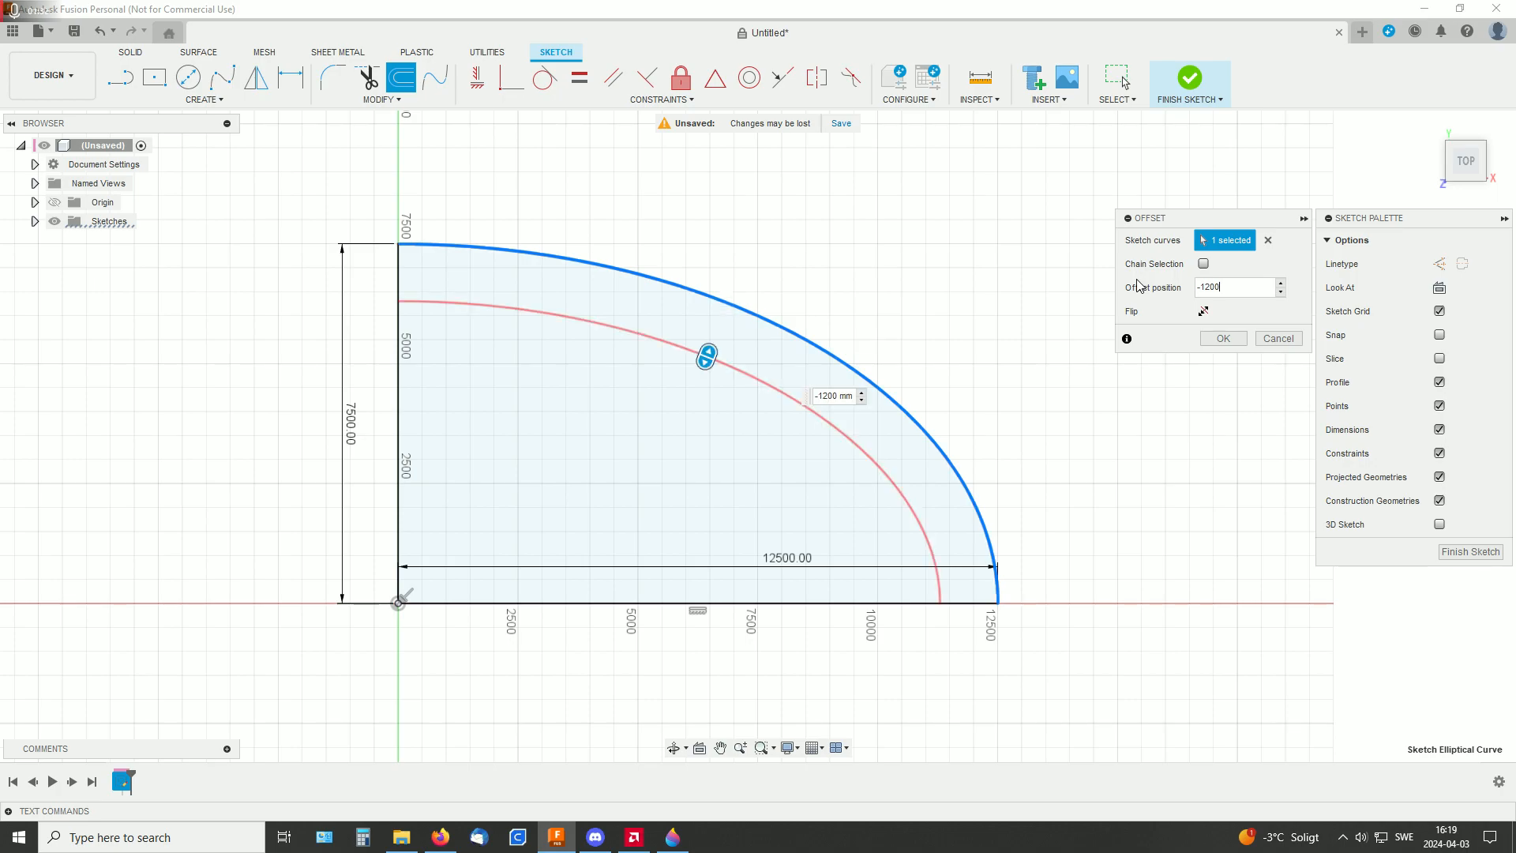
key(Return)
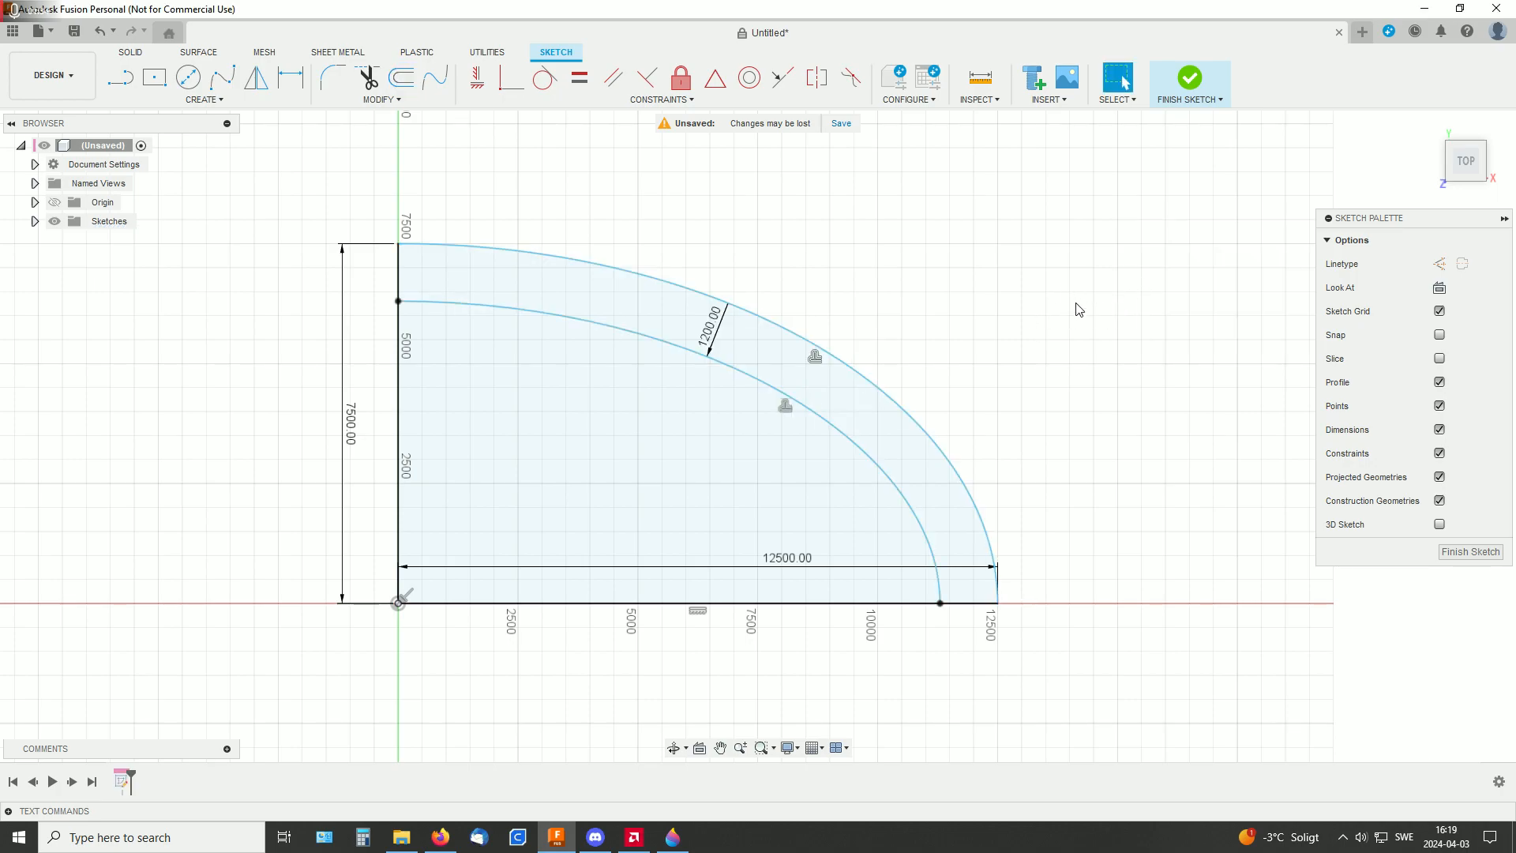
click(1202, 82)
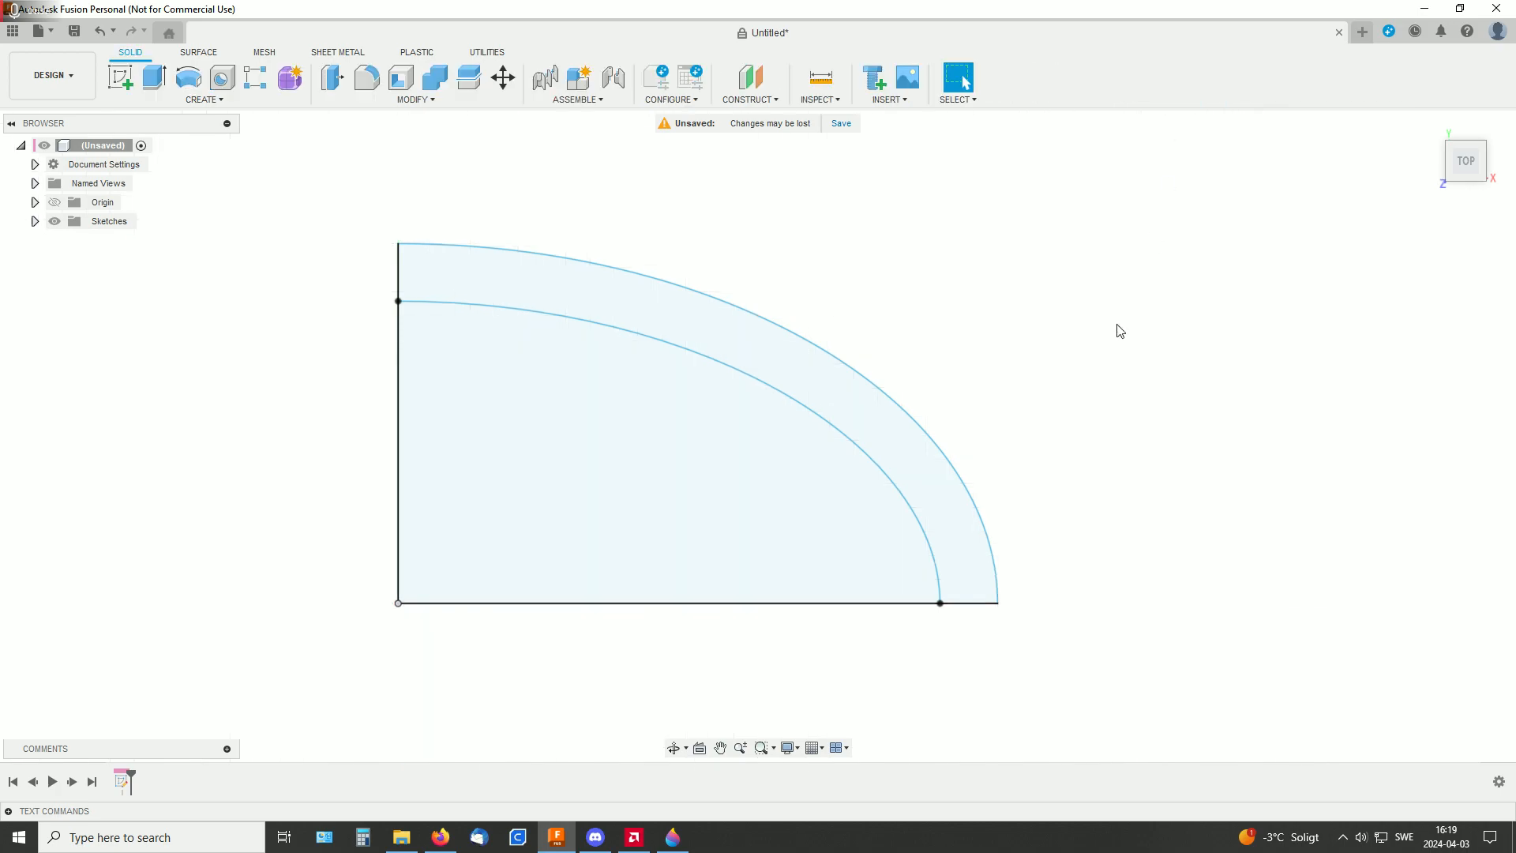
mouse_move(1055, 419)
shift+middle_down()
mouse_move(1019, 321)
mouse_move(1105, 366)
shift+middle_up()
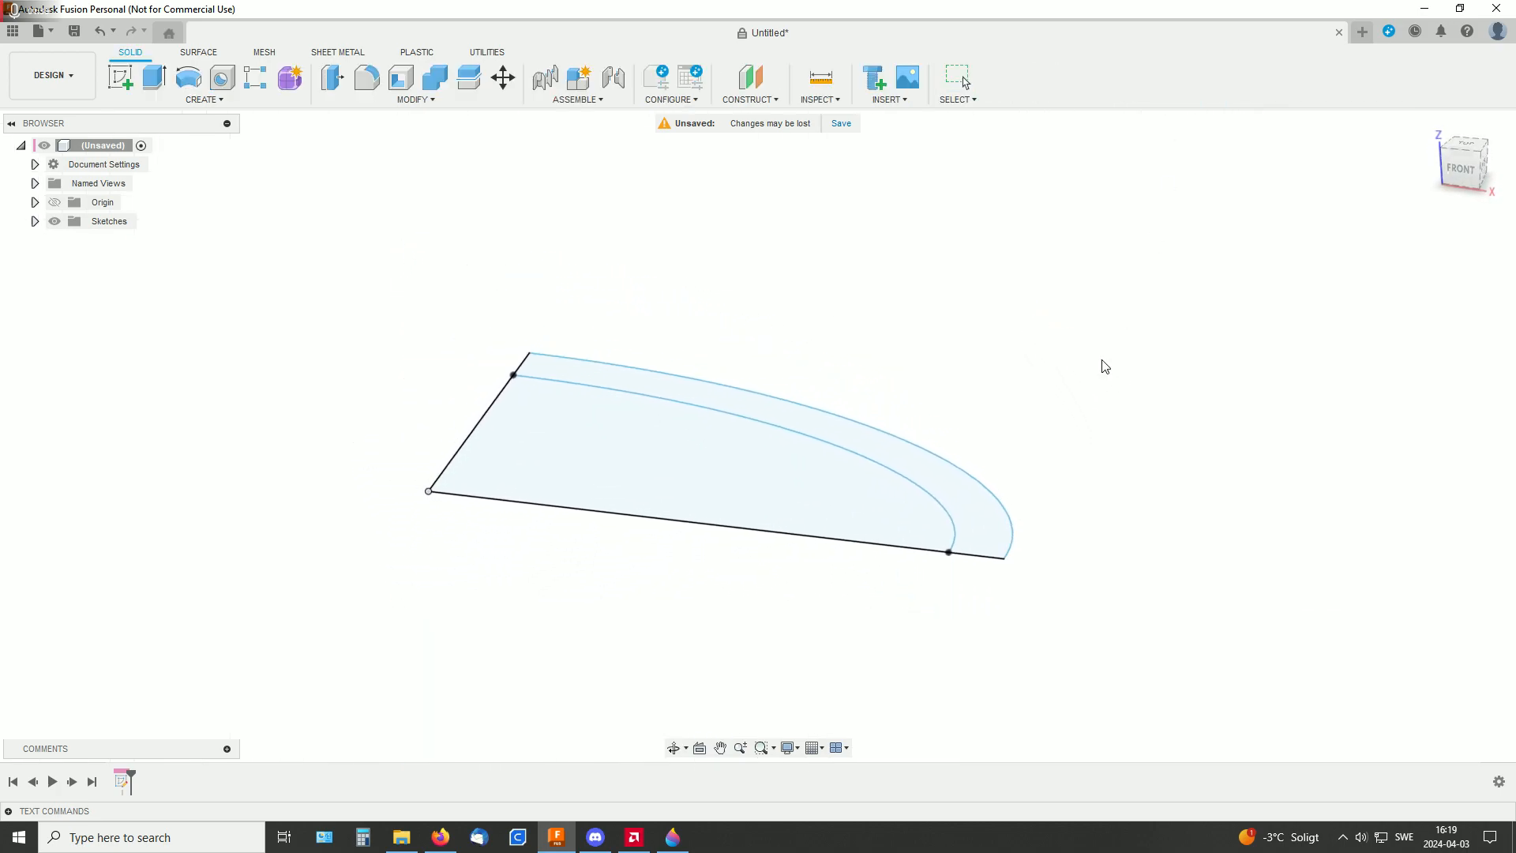
click(973, 496)
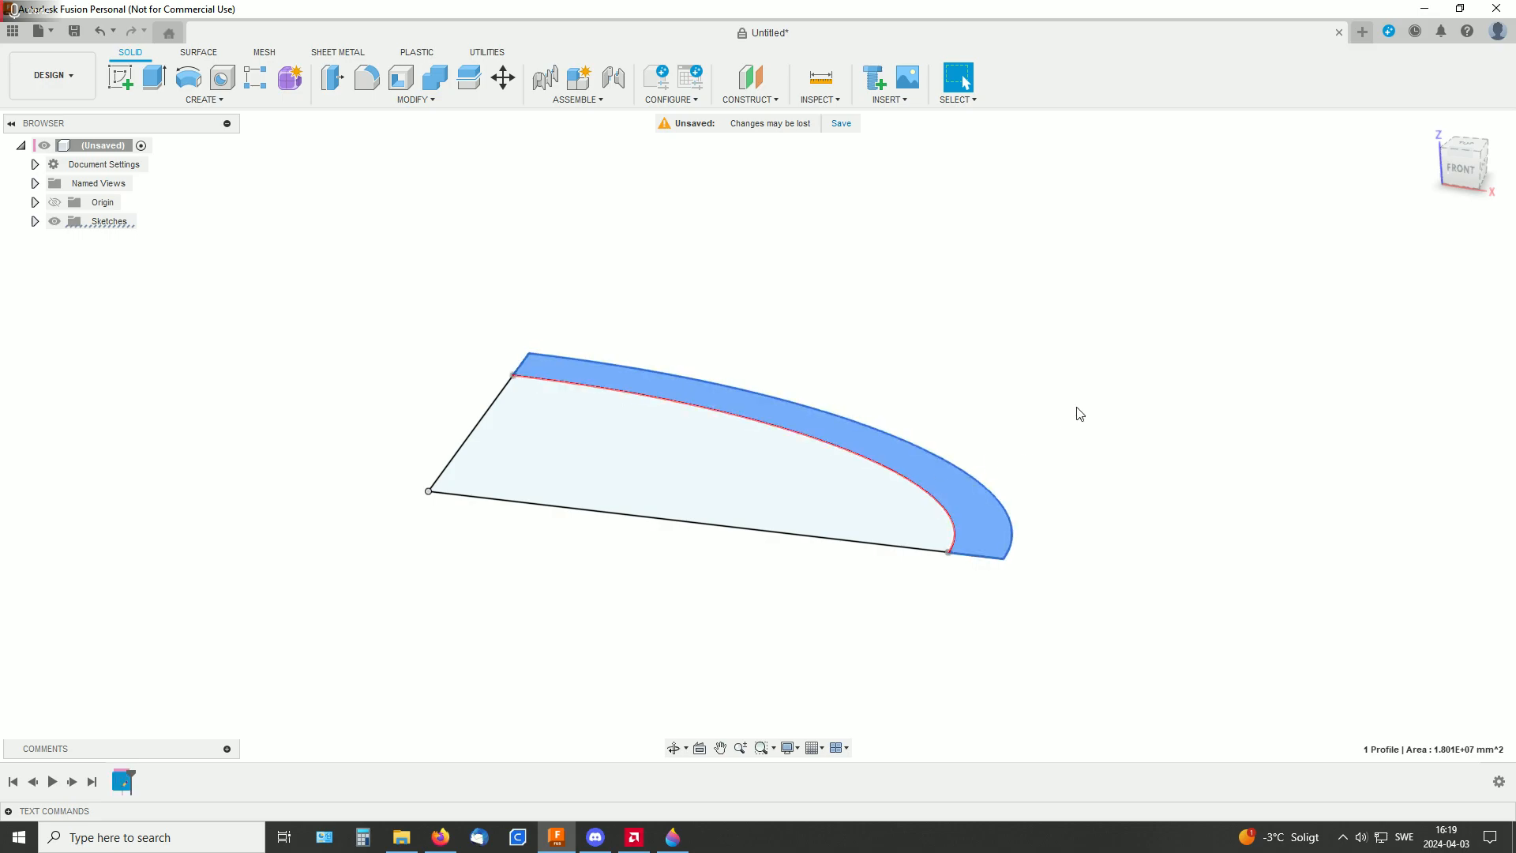
click(1034, 419)
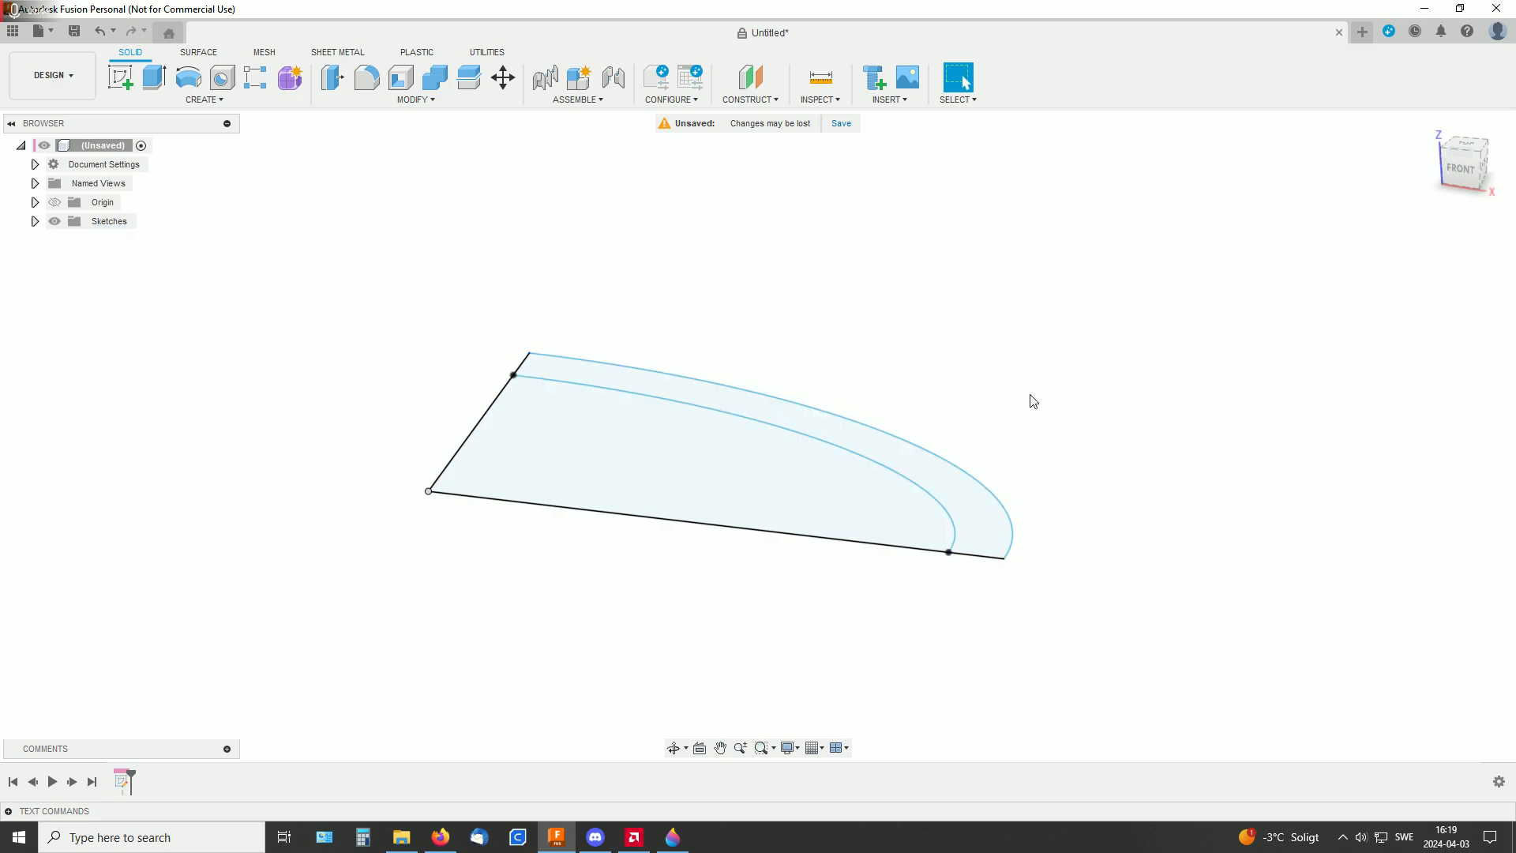
mouse_move(978, 403)
middle_down()
mouse_move(966, 393)
mouse_move(944, 442)
mouse_move(1059, 443)
mouse_move(624, 508)
middle_up()
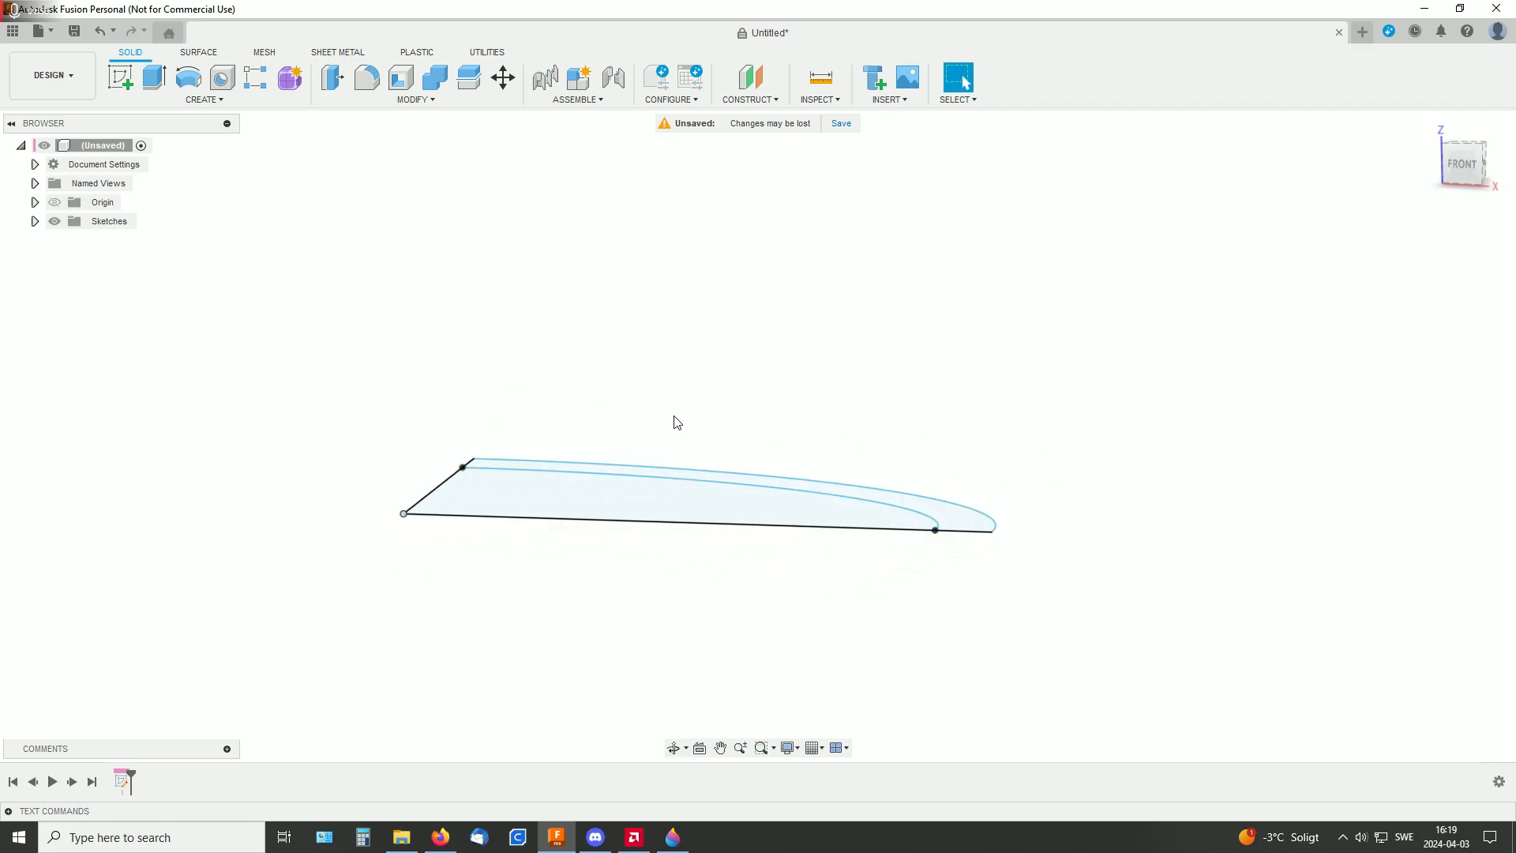
mouse_move(969, 371)
shift+middle_down()
mouse_move(945, 395)
mouse_move(992, 384)
shift+middle_up()
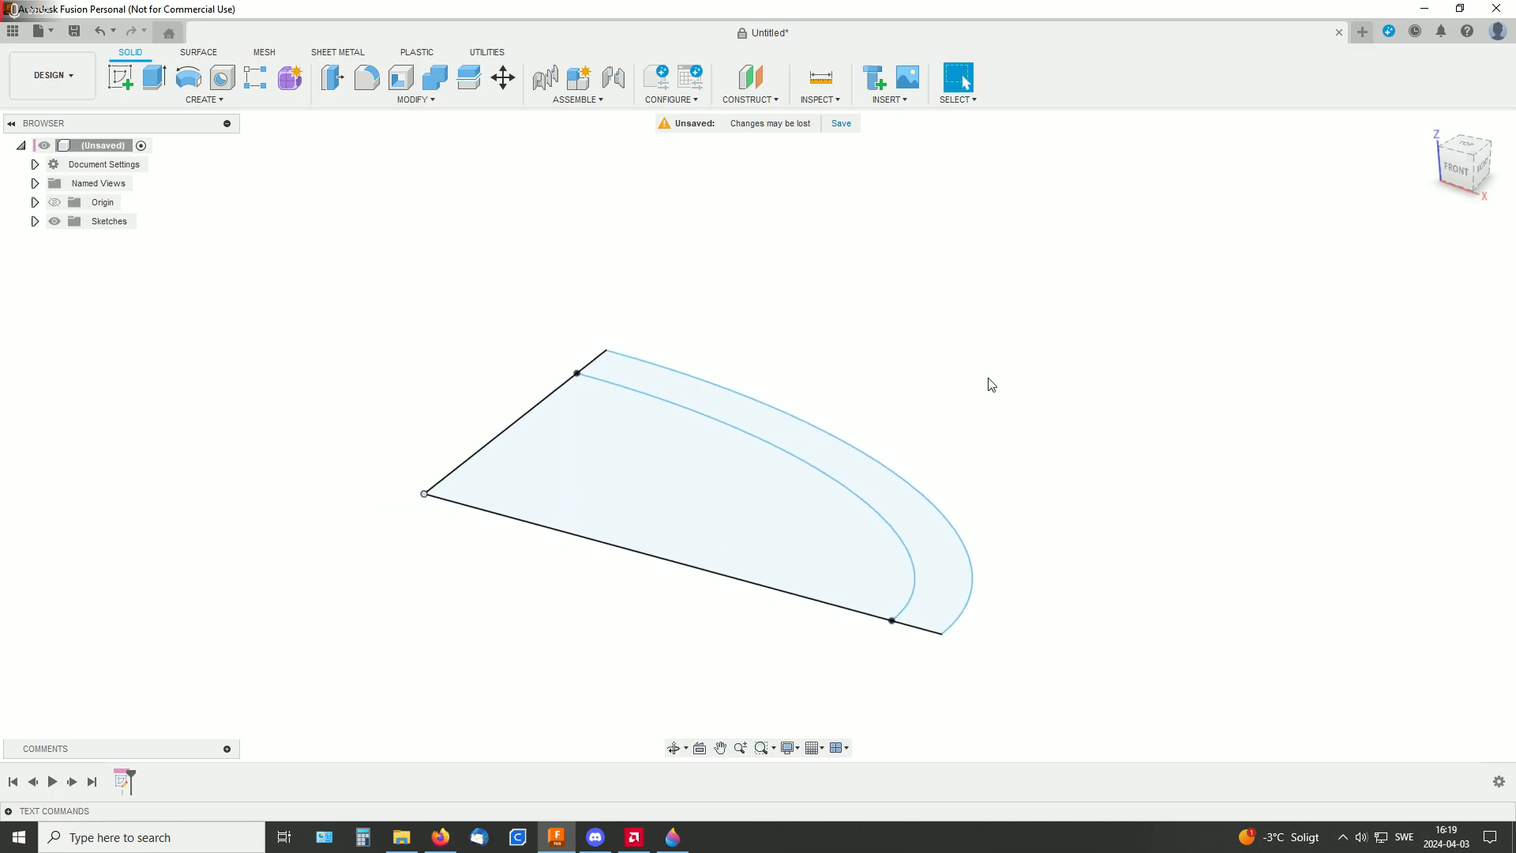
Start a new sketch on the vertical XZ plane through the origin, along the 12500 mm line
click(118, 79)
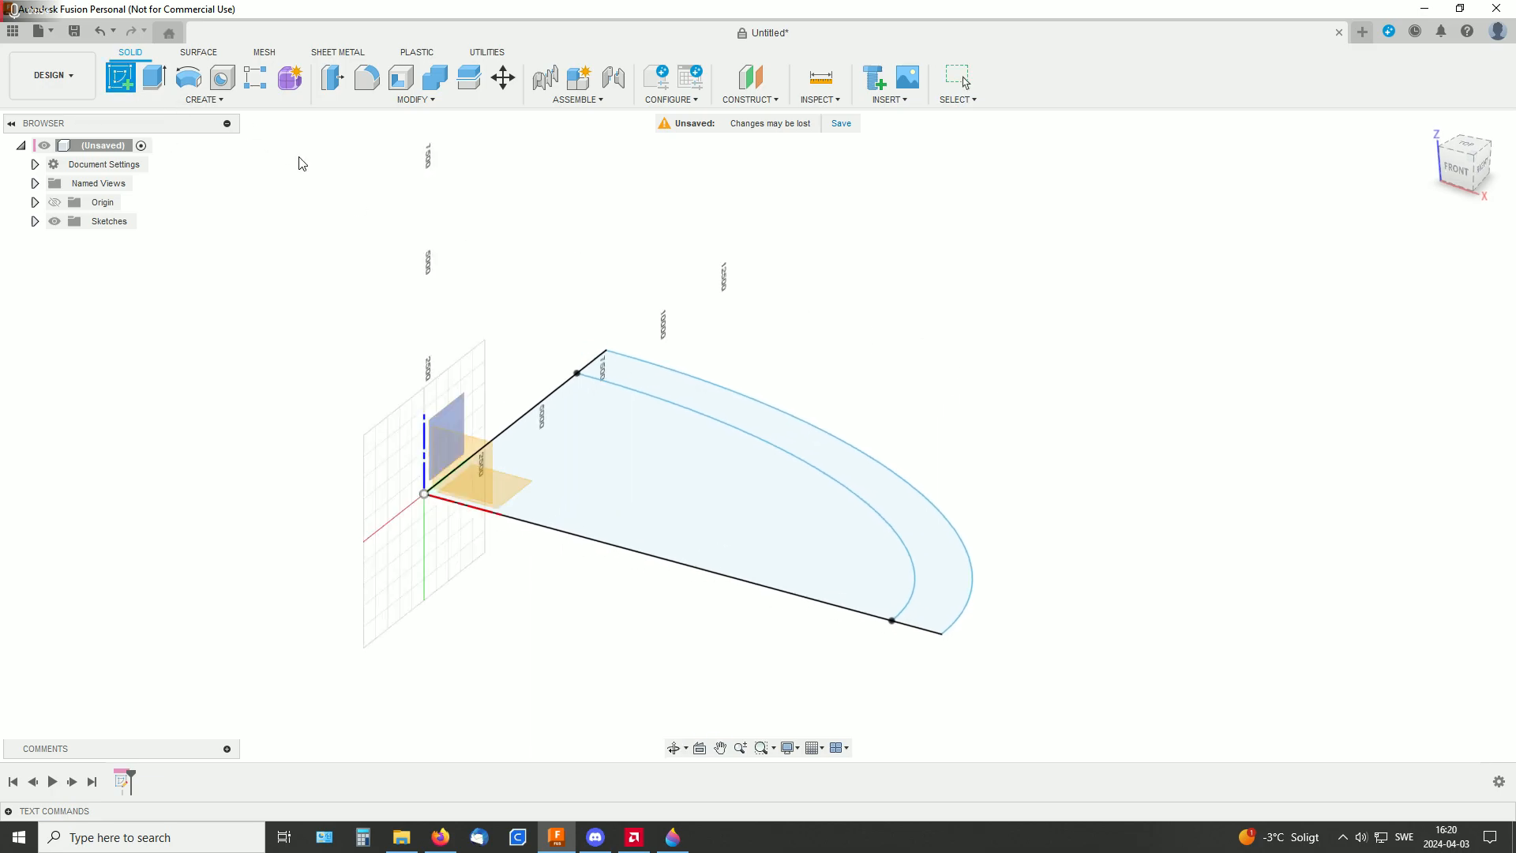
click(482, 448)
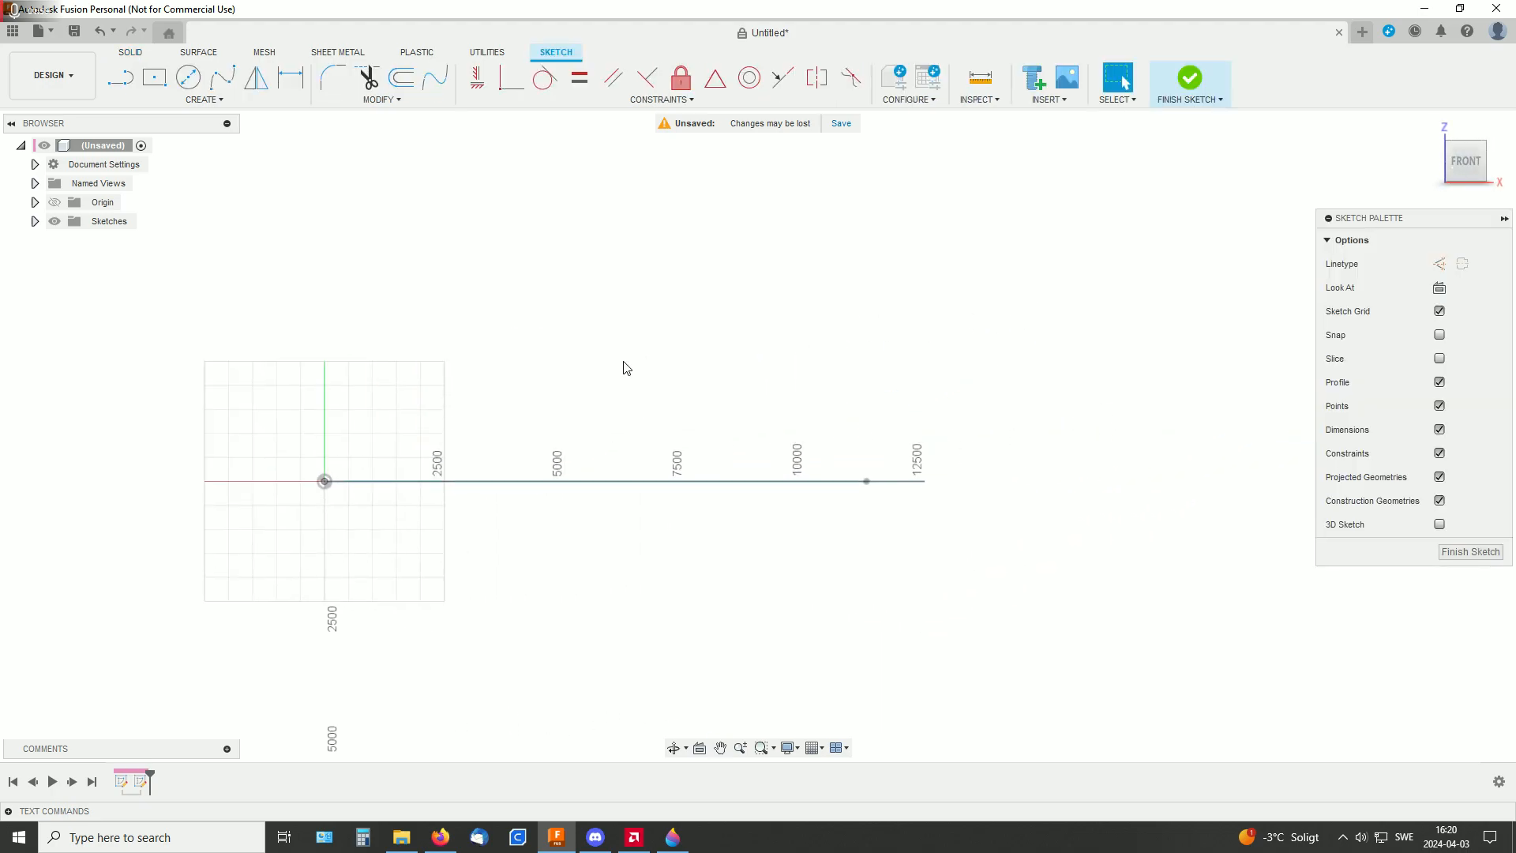
shift+middle_drag(709, 256, 708, 285)
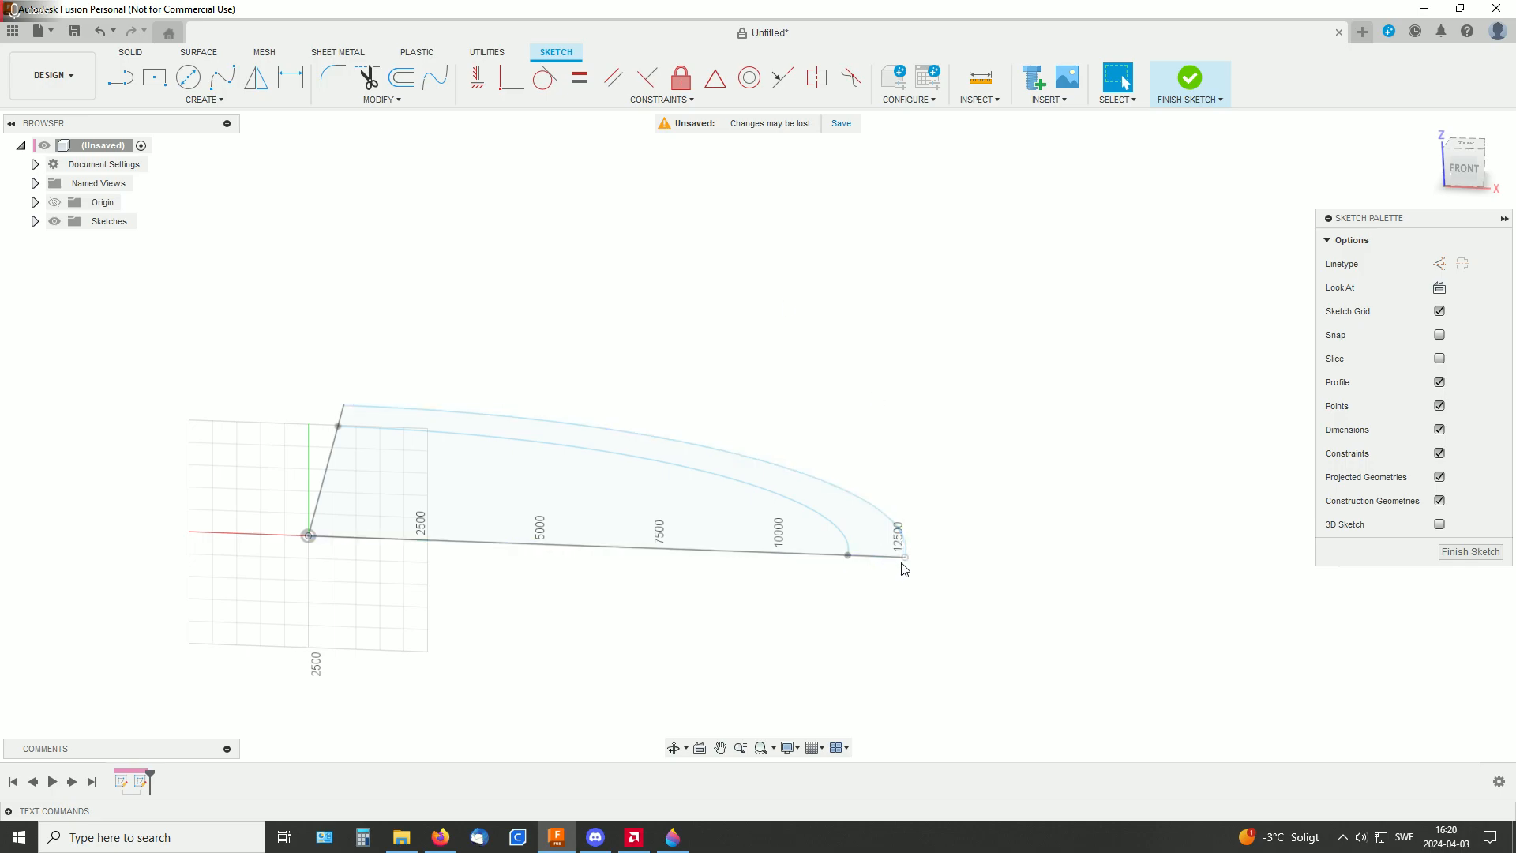
middle_drag(834, 460, 909, 429)
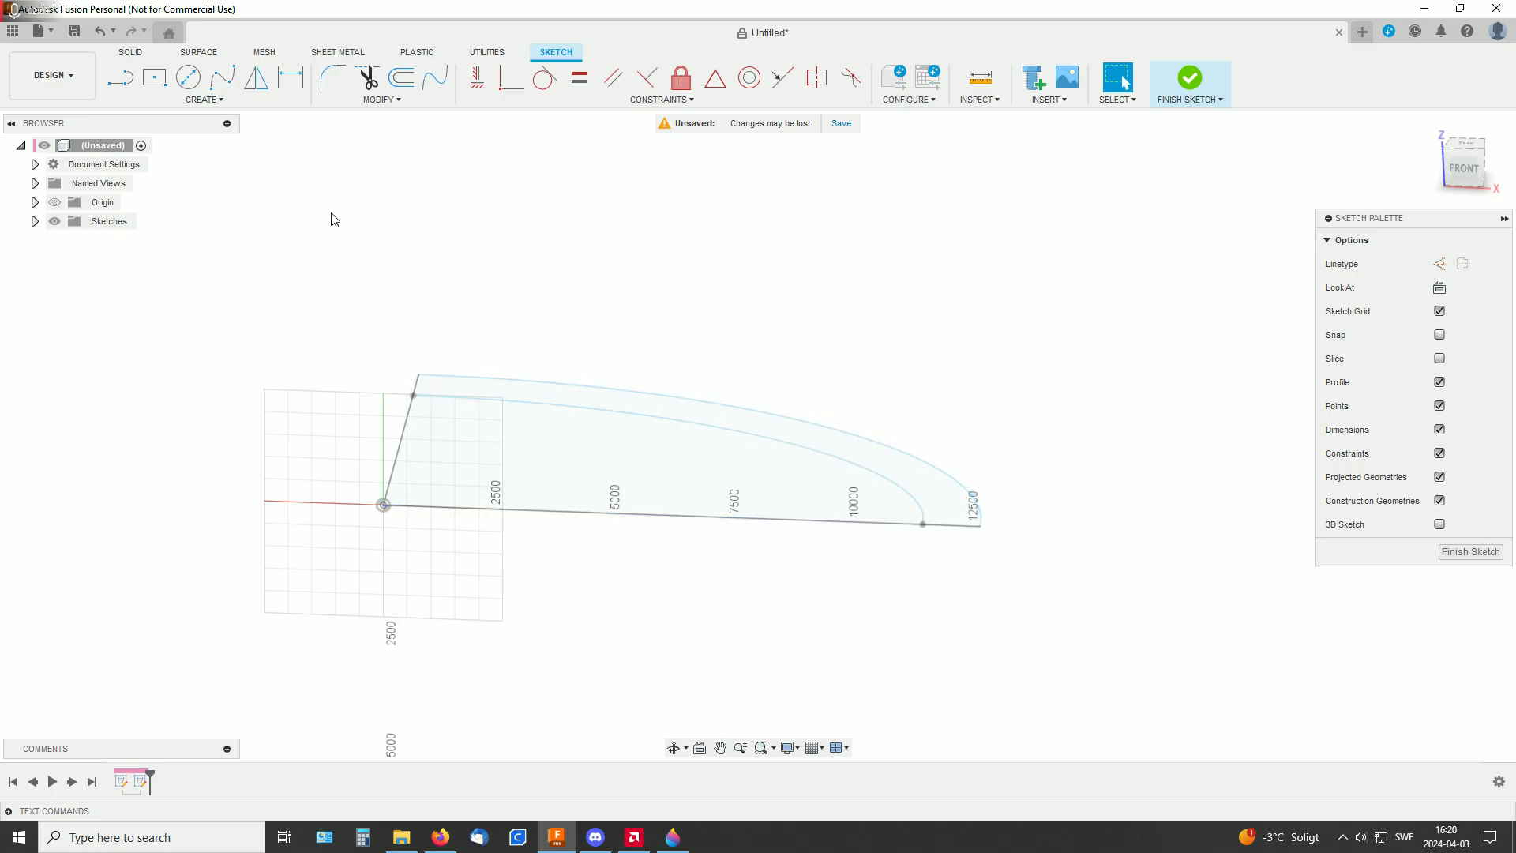
Project the end points of the inner and outer elliptical arcs on the 12500 mm line into the sketch
click(207, 100)
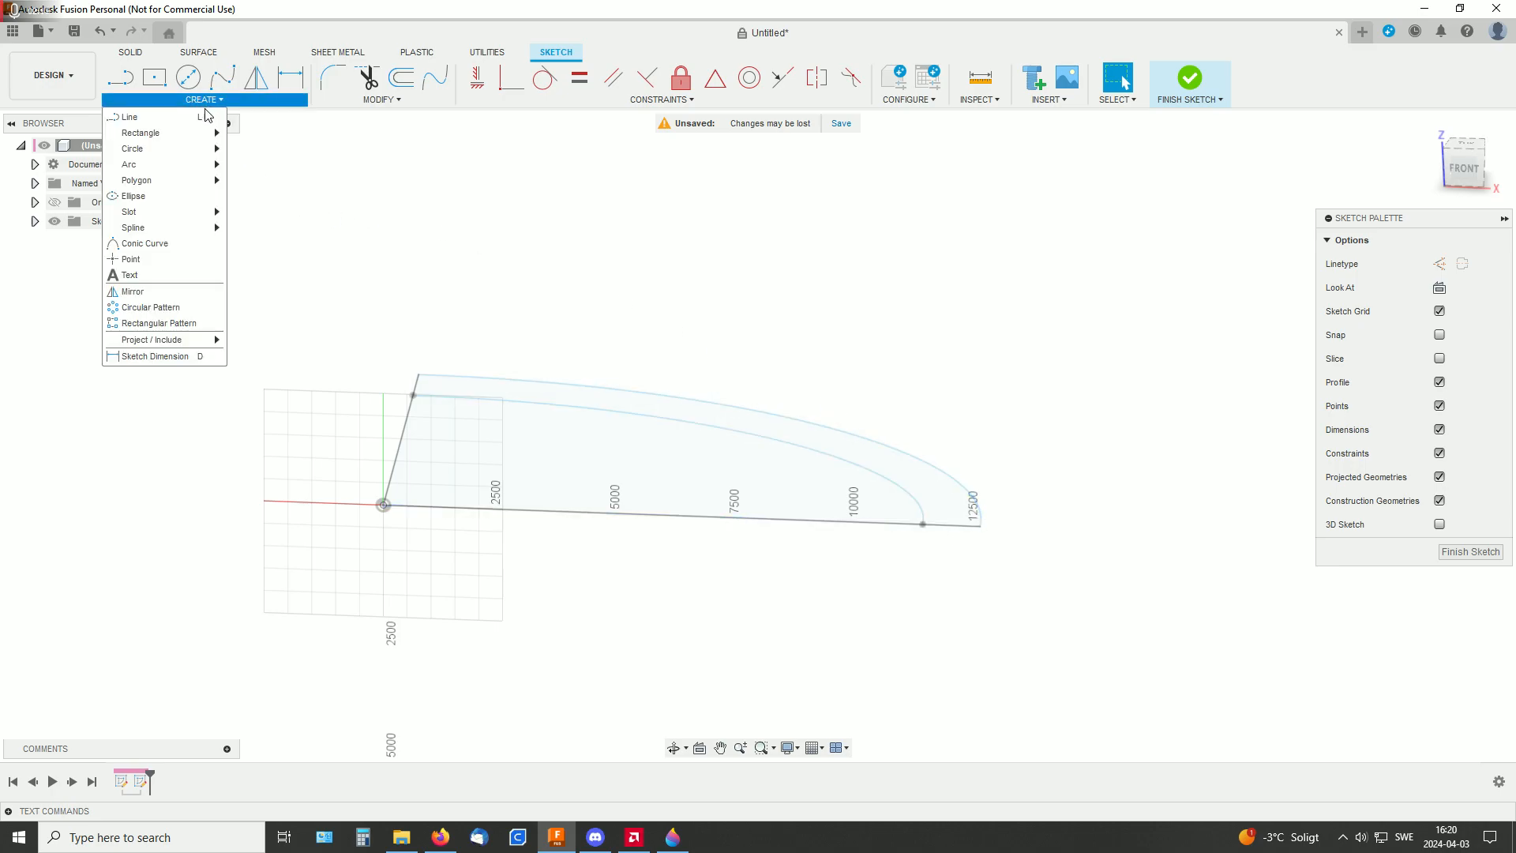
mouse_move(182, 339)
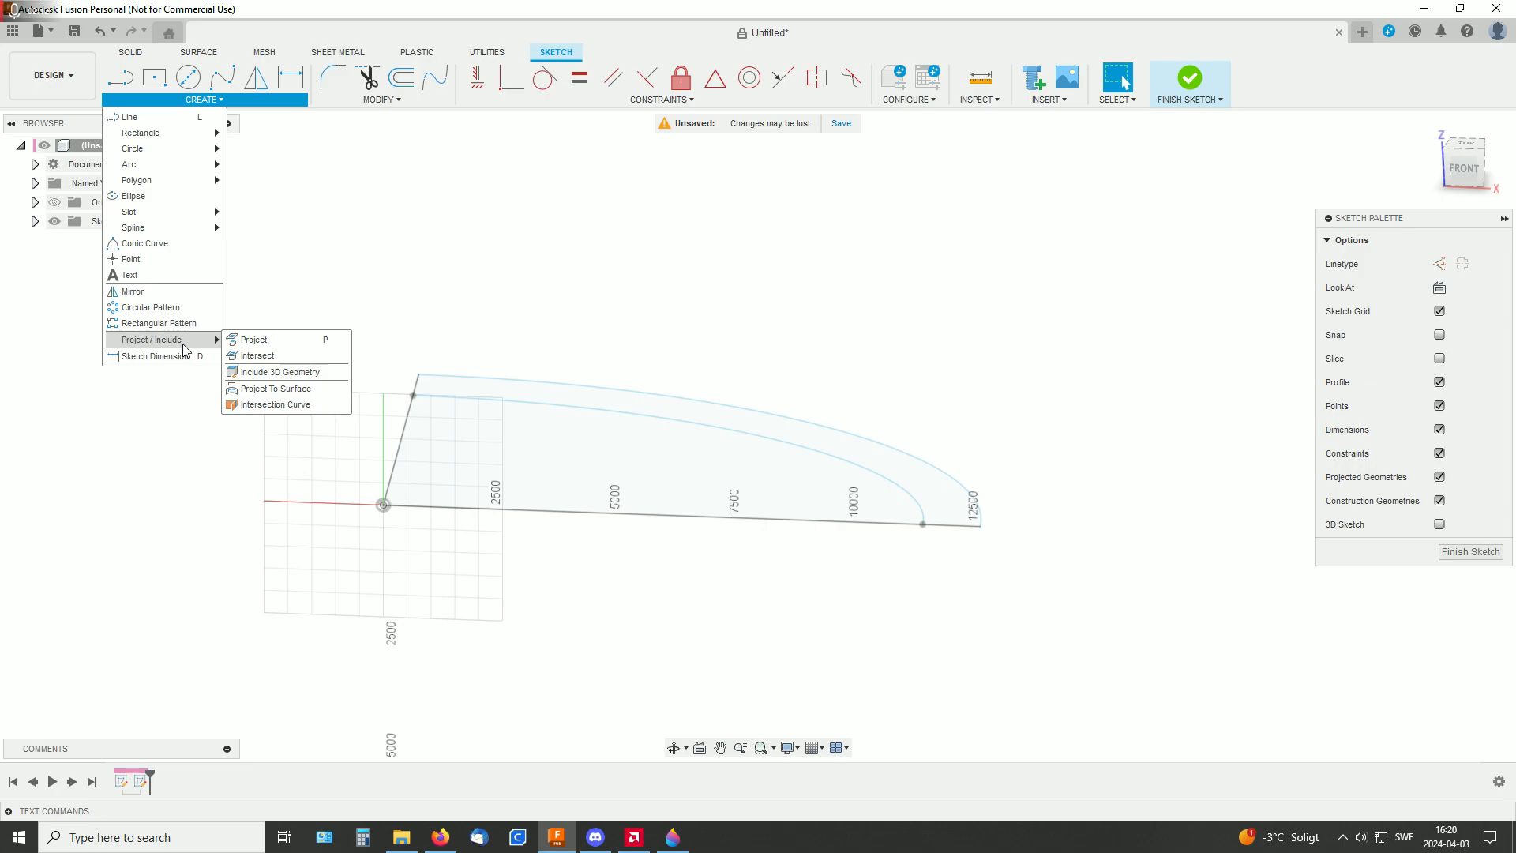
click(253, 339)
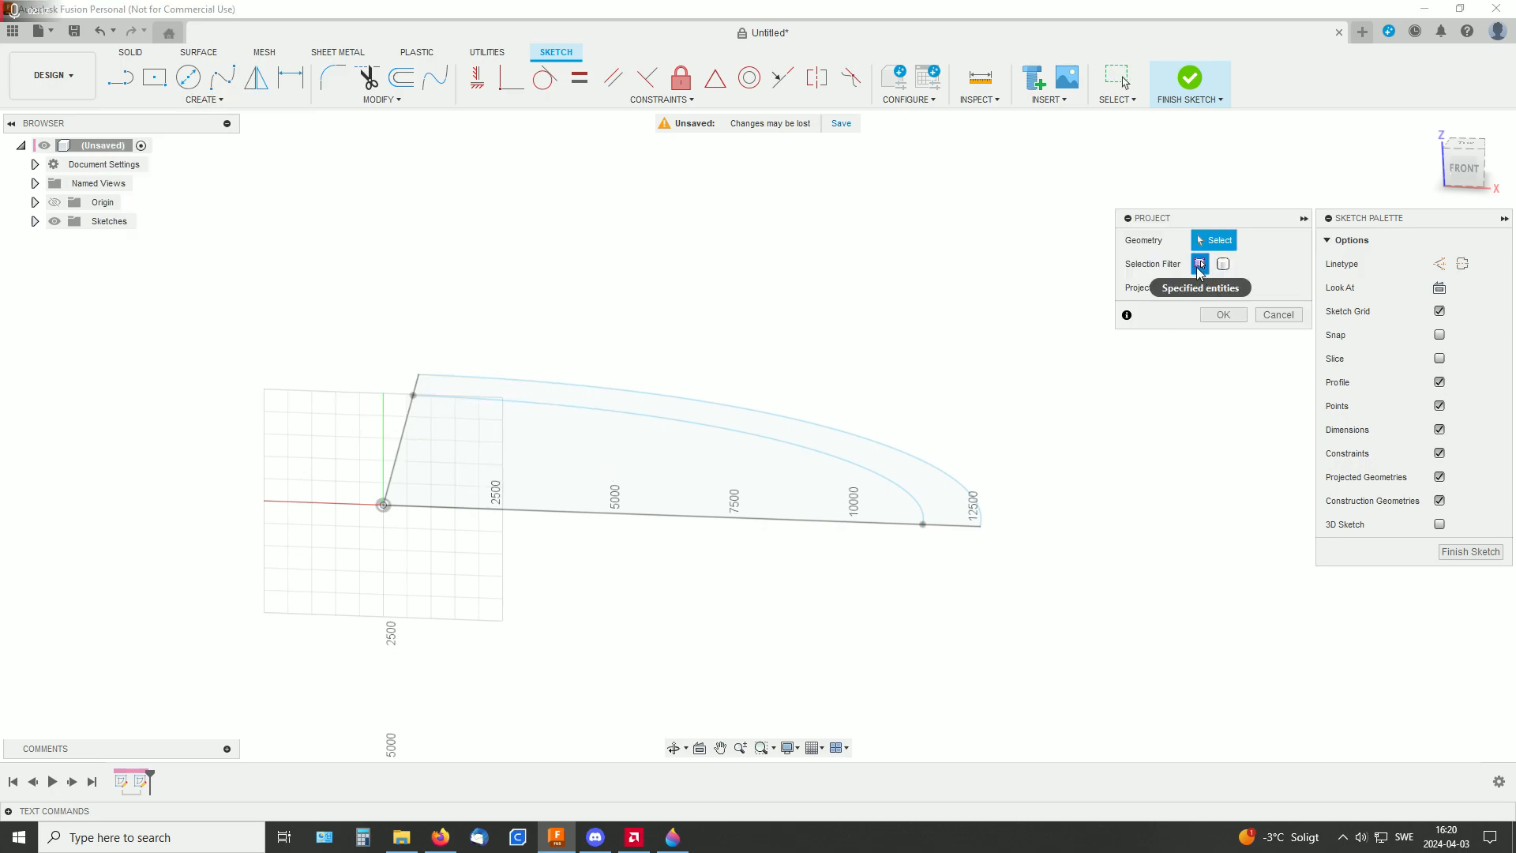
click(926, 531)
click(981, 528)
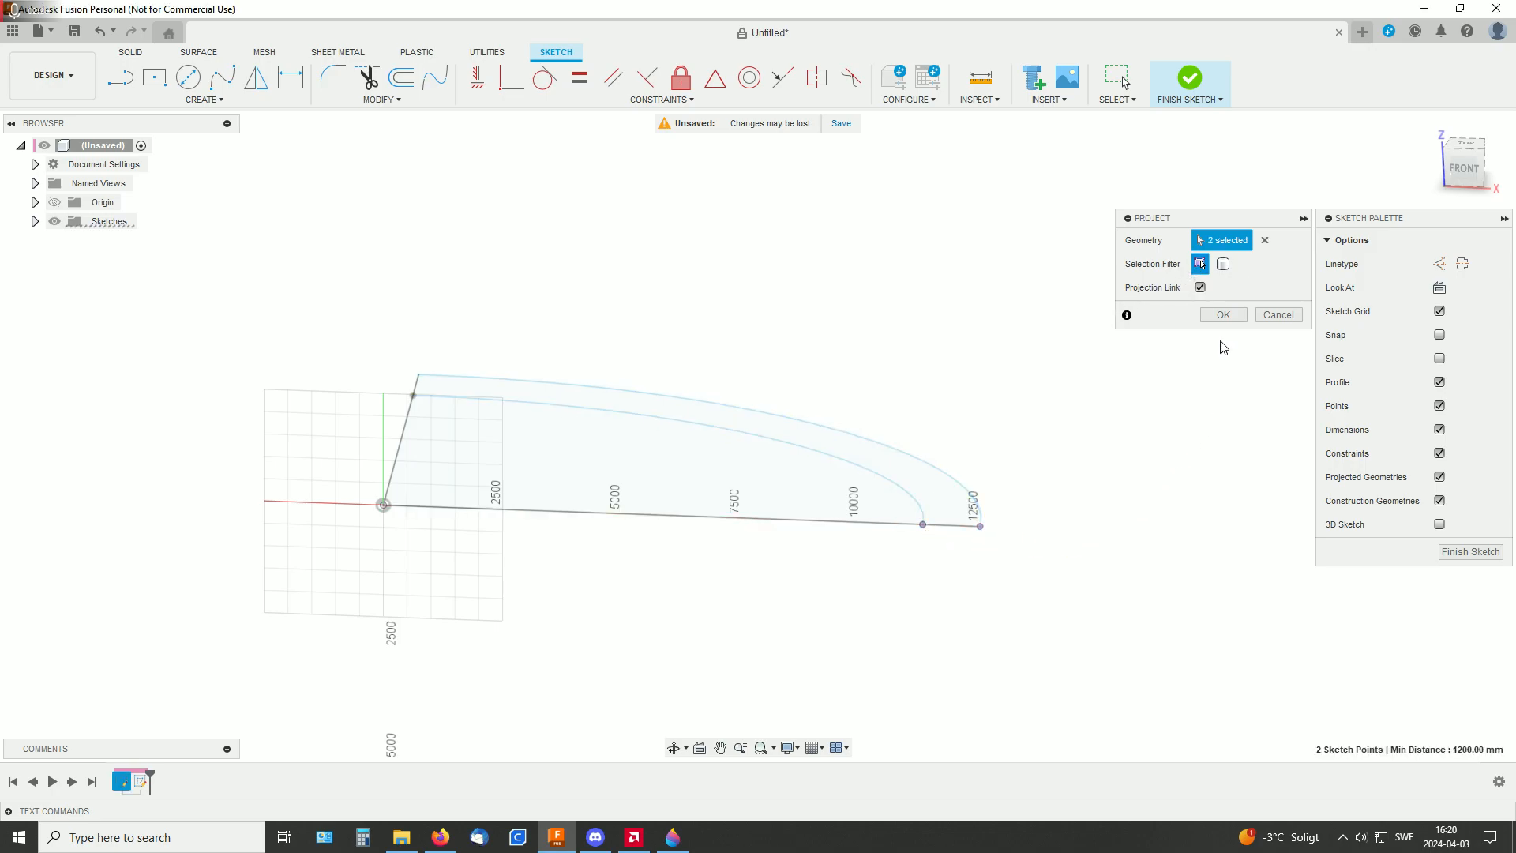
click(1224, 315)
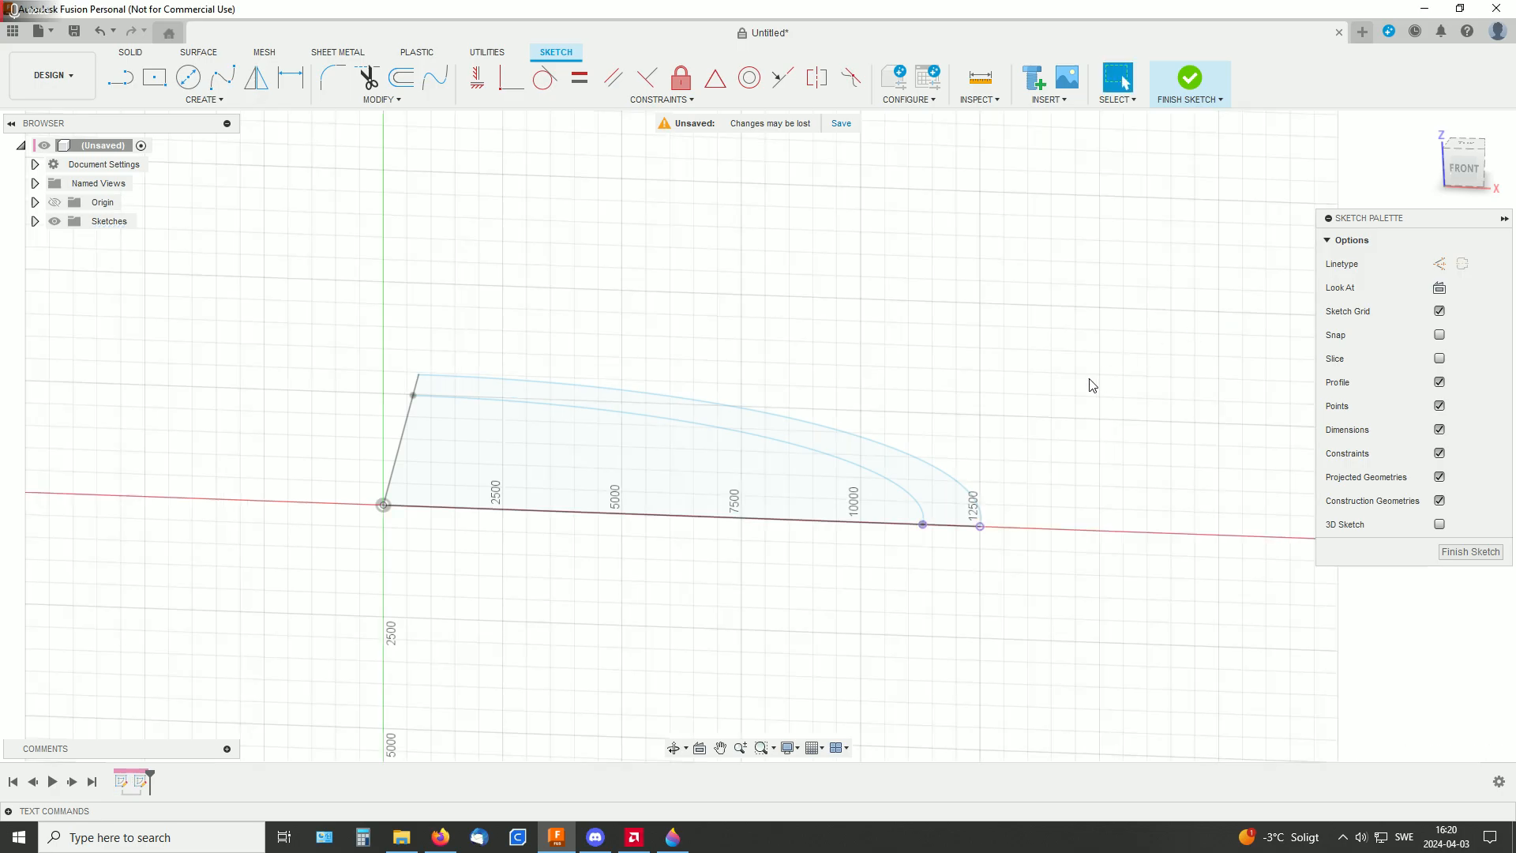
Draw a sloped line about 12681 mm long from the origin, rising about 9.7 degrees to above the outer arc's projected end point
mouse_move(1081, 393)
middle_down()
mouse_move(1152, 408)
mouse_move(1106, 392)
mouse_move(1002, 301)
mouse_move(968, 335)
mouse_move(979, 360)
mouse_move(942, 344)
middle_up()
scroll(979, 359, up, 1)
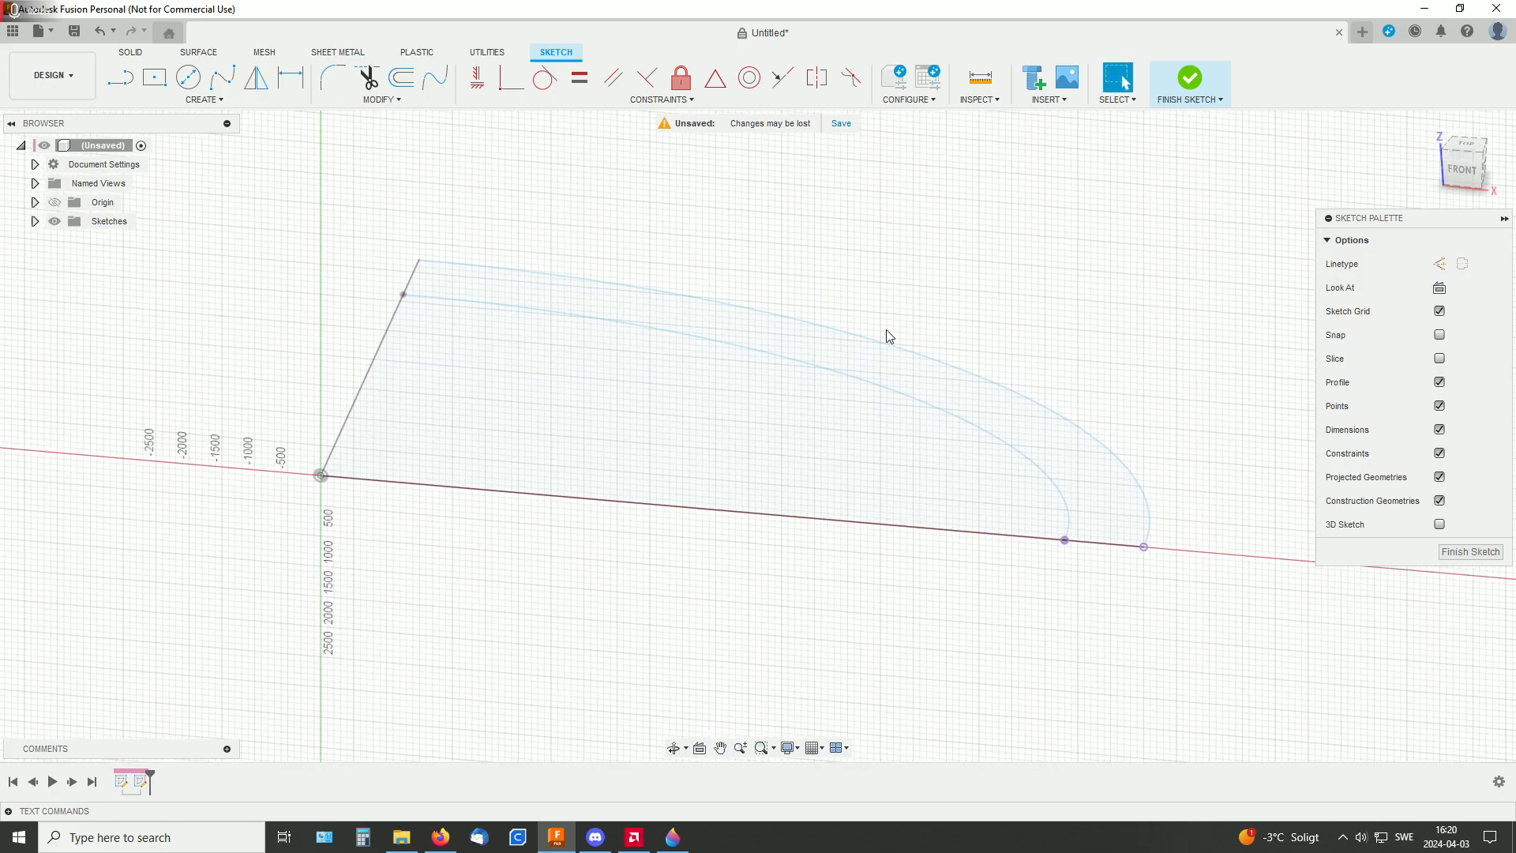
click(127, 81)
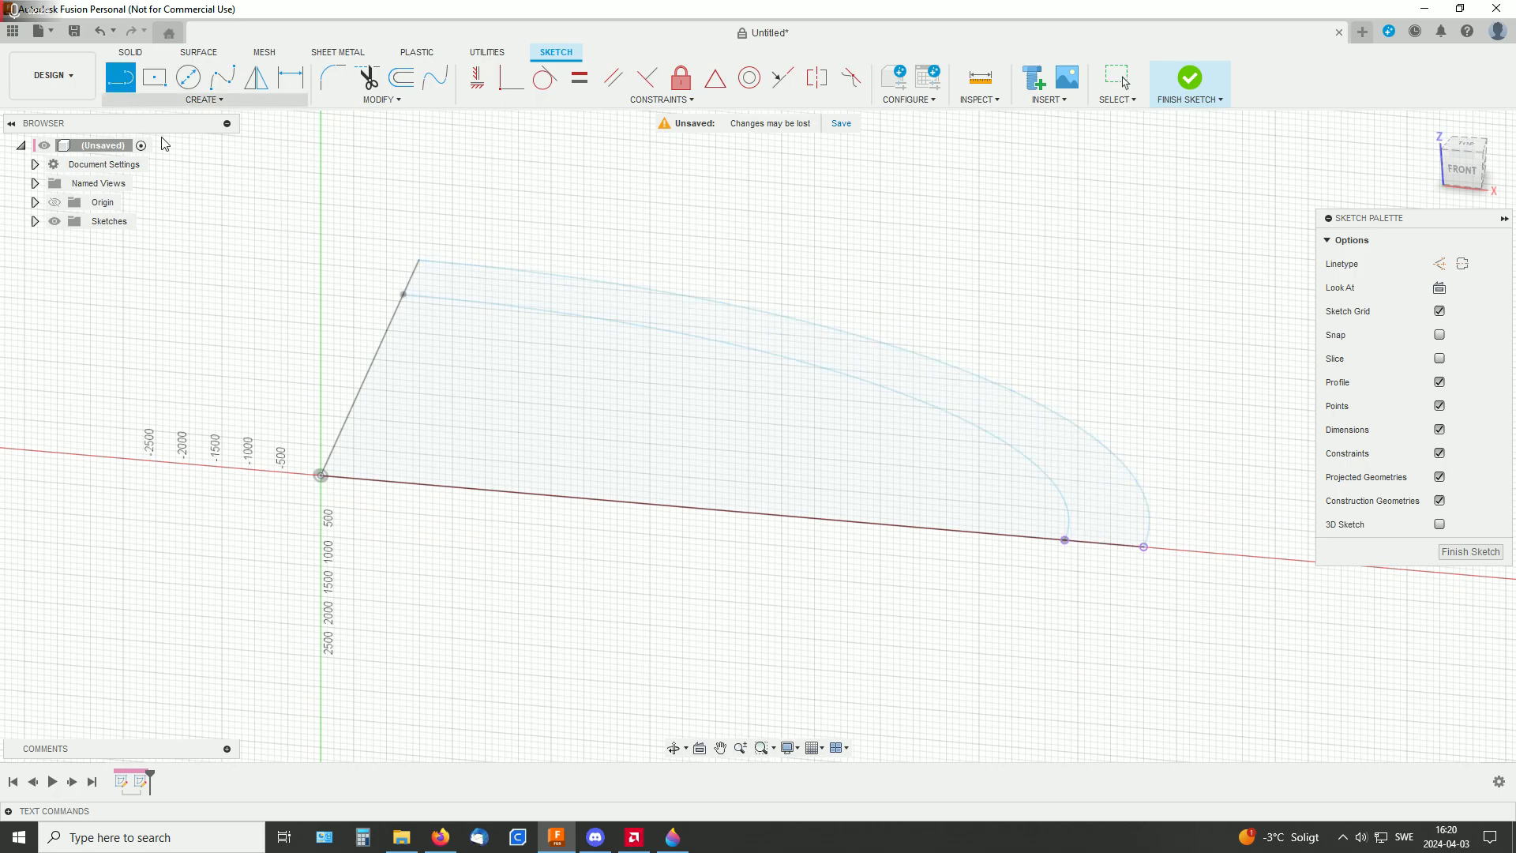
click(321, 475)
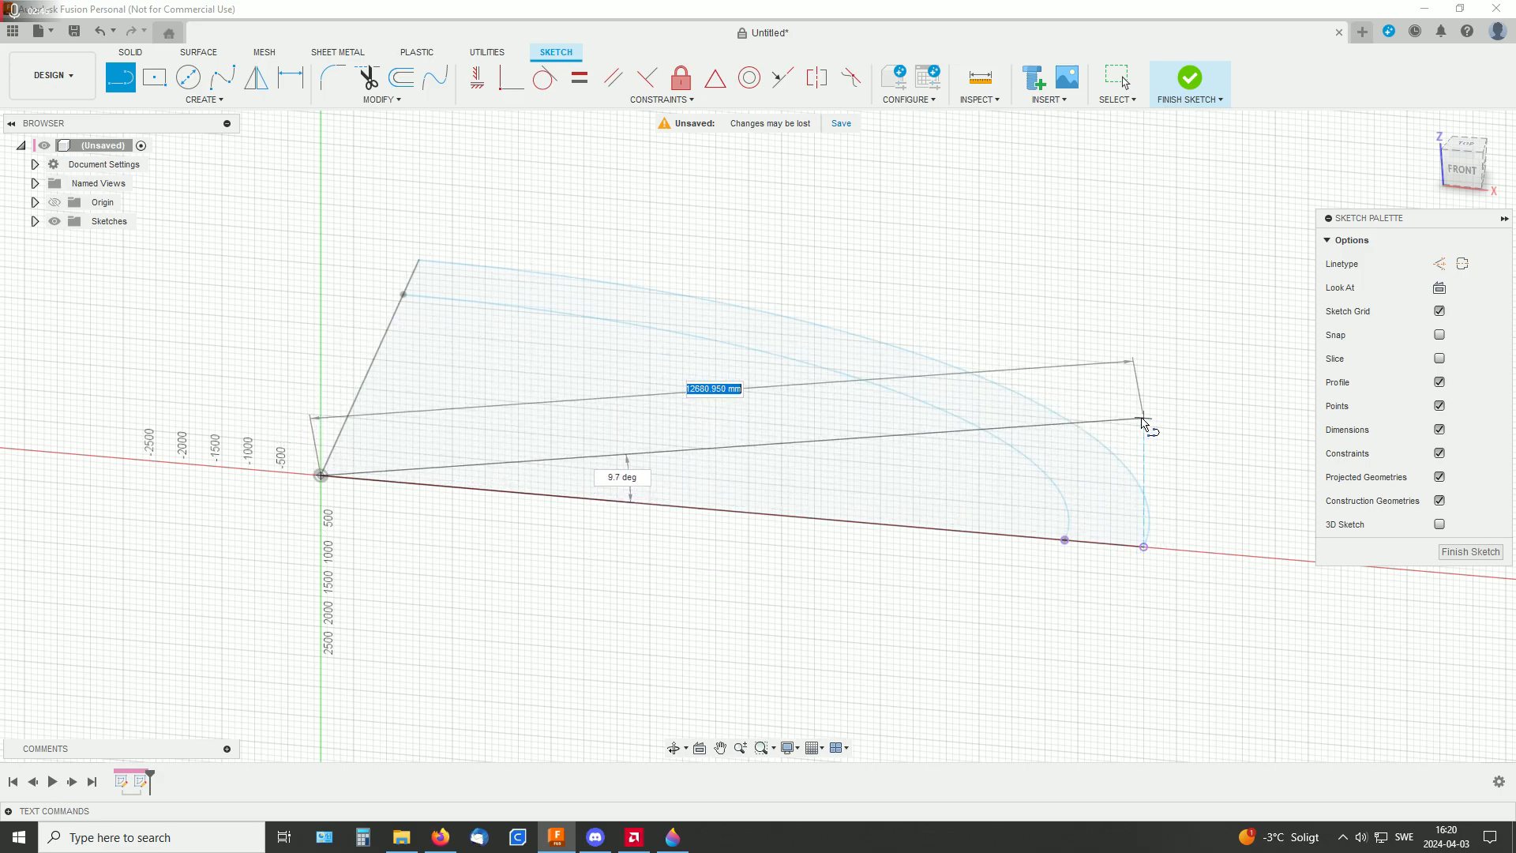
click(1144, 417)
click(1137, 384)
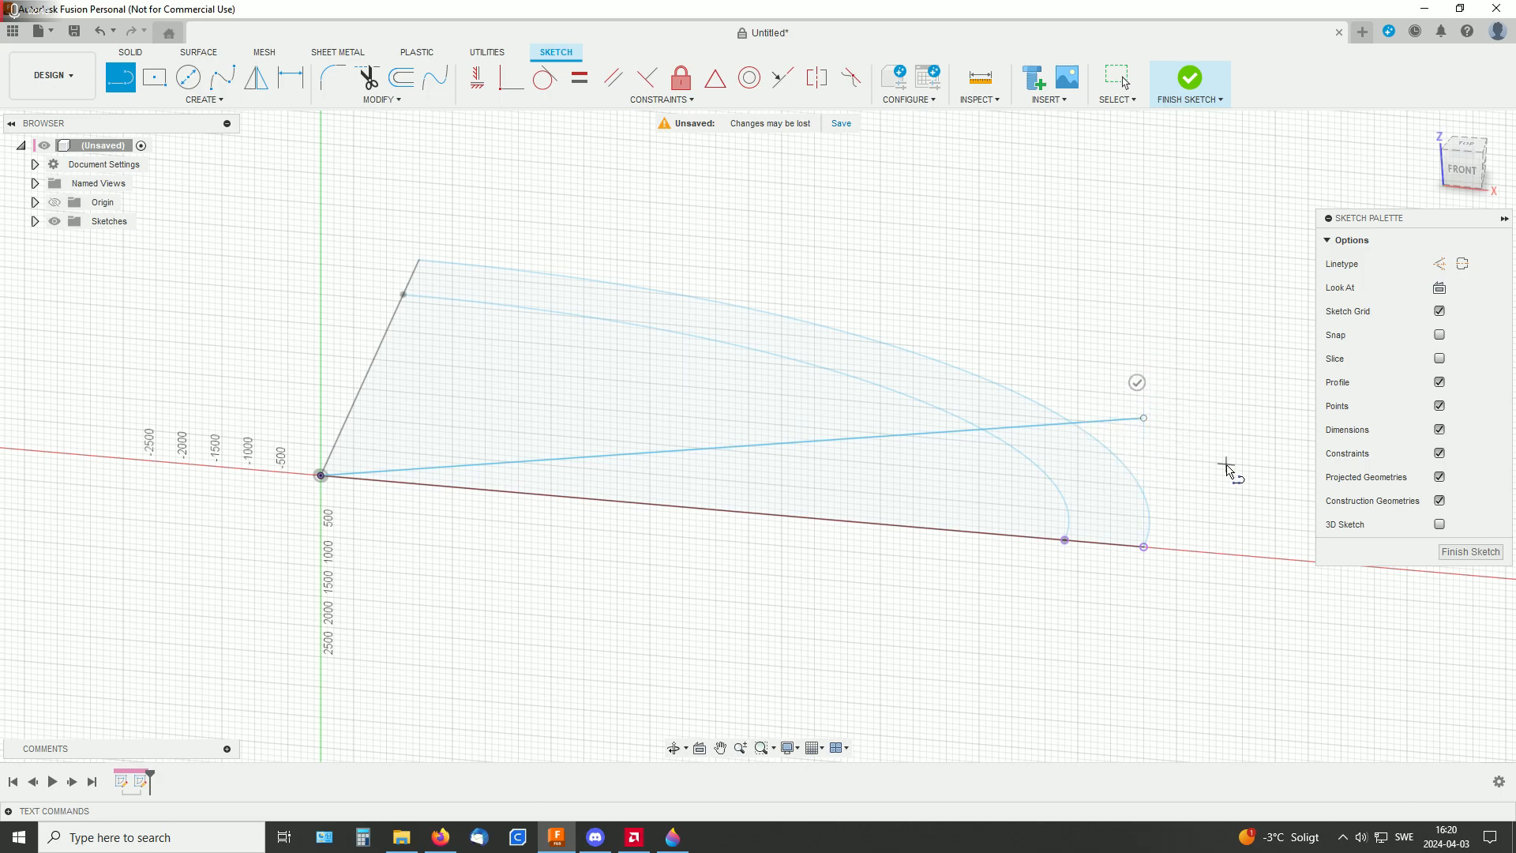
Constrain the sloped line's free end vertically above the outer arc's projected end point
middle_drag(1218, 506, 1059, 531)
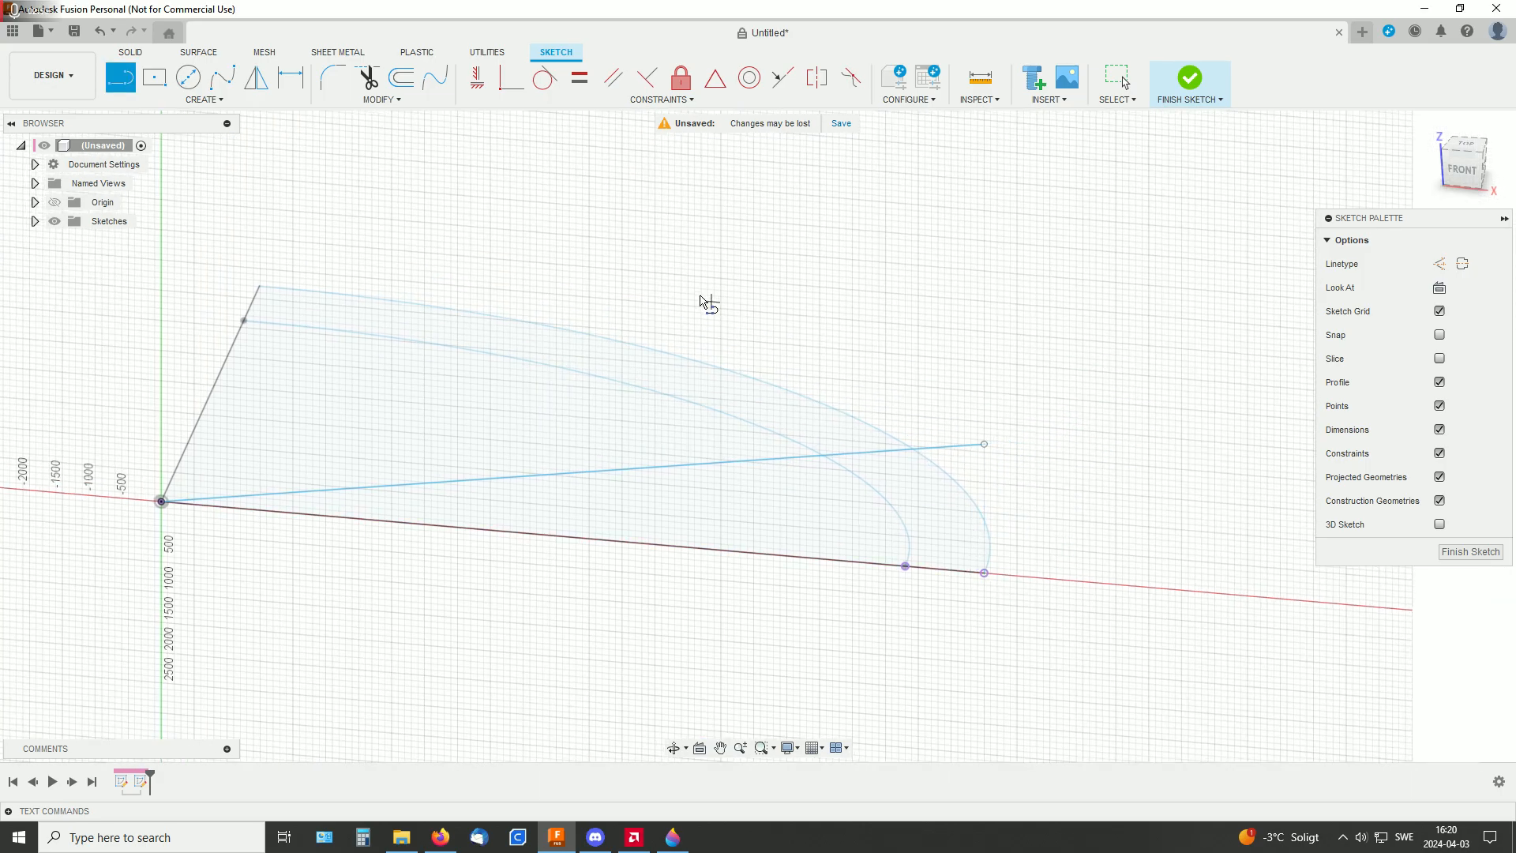
click(477, 77)
click(984, 574)
click(984, 445)
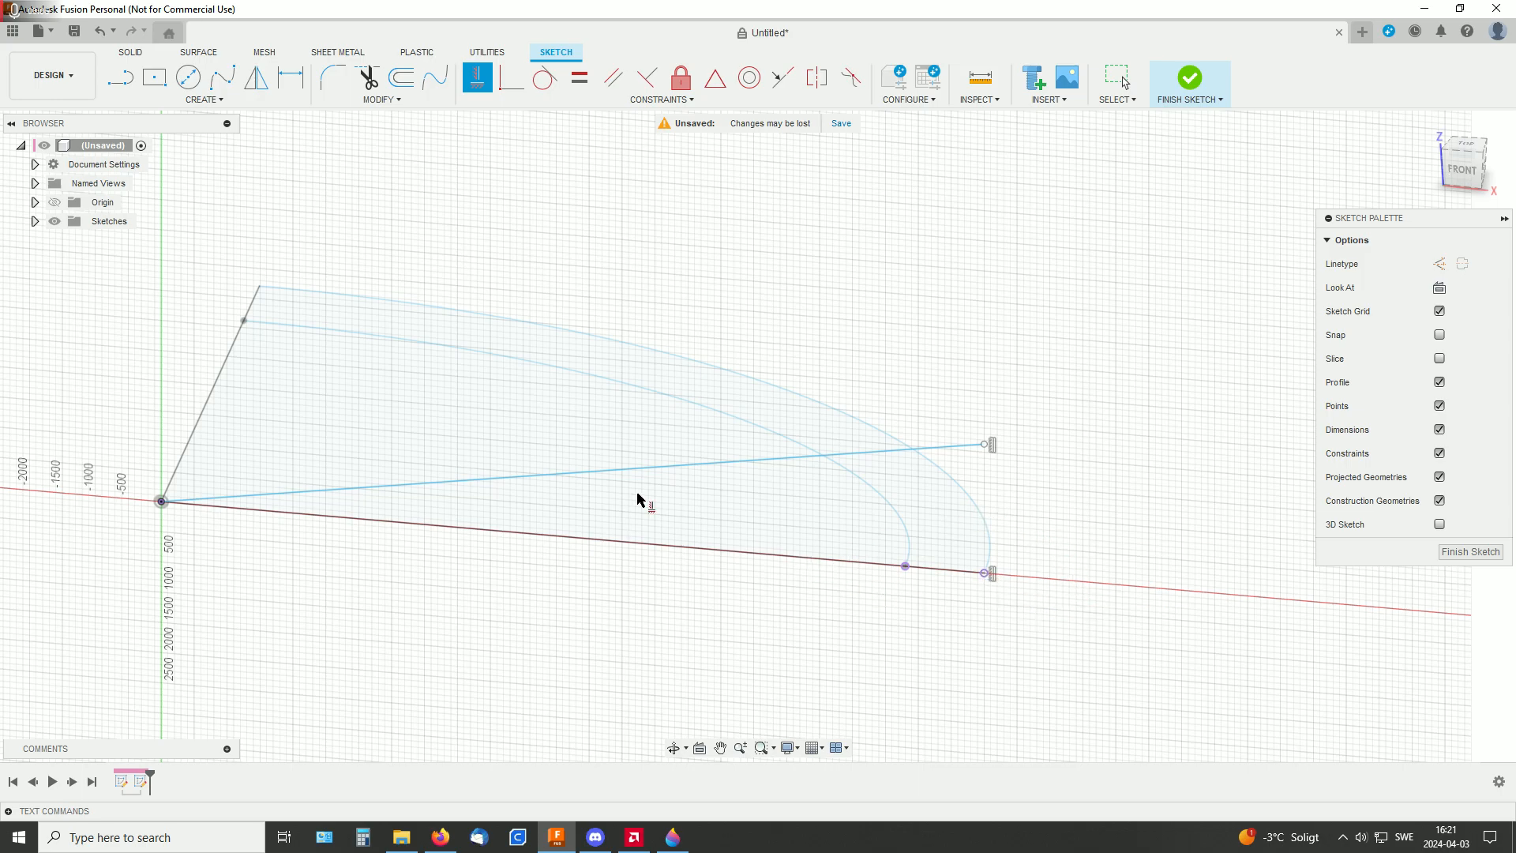
Draw a second sloped line about 11551 mm long from the origin, rising about 12 degrees to above the inner arc's projected end point
click(120, 77)
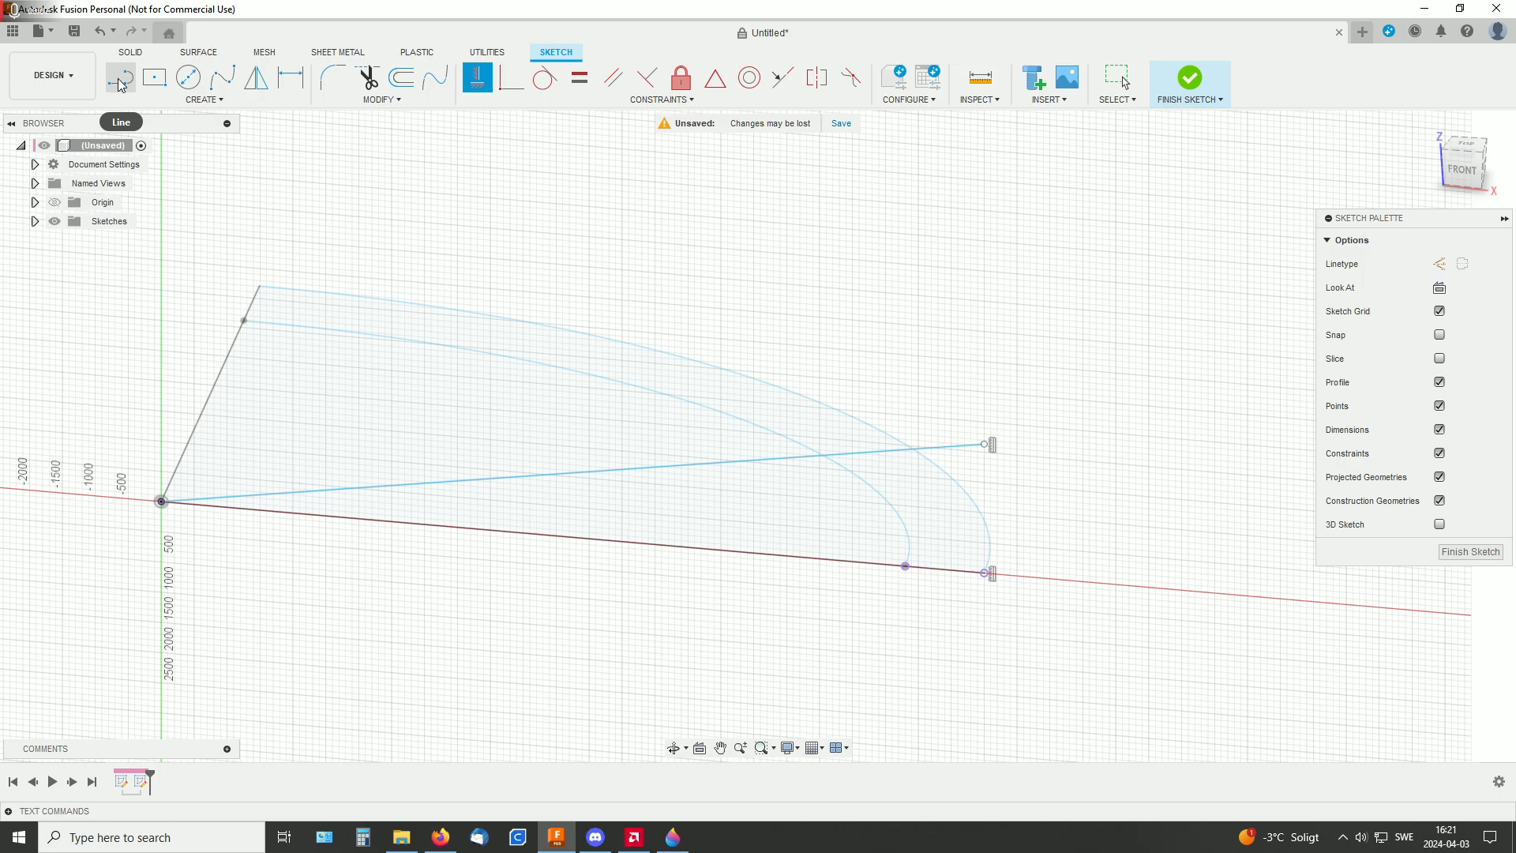
click(162, 502)
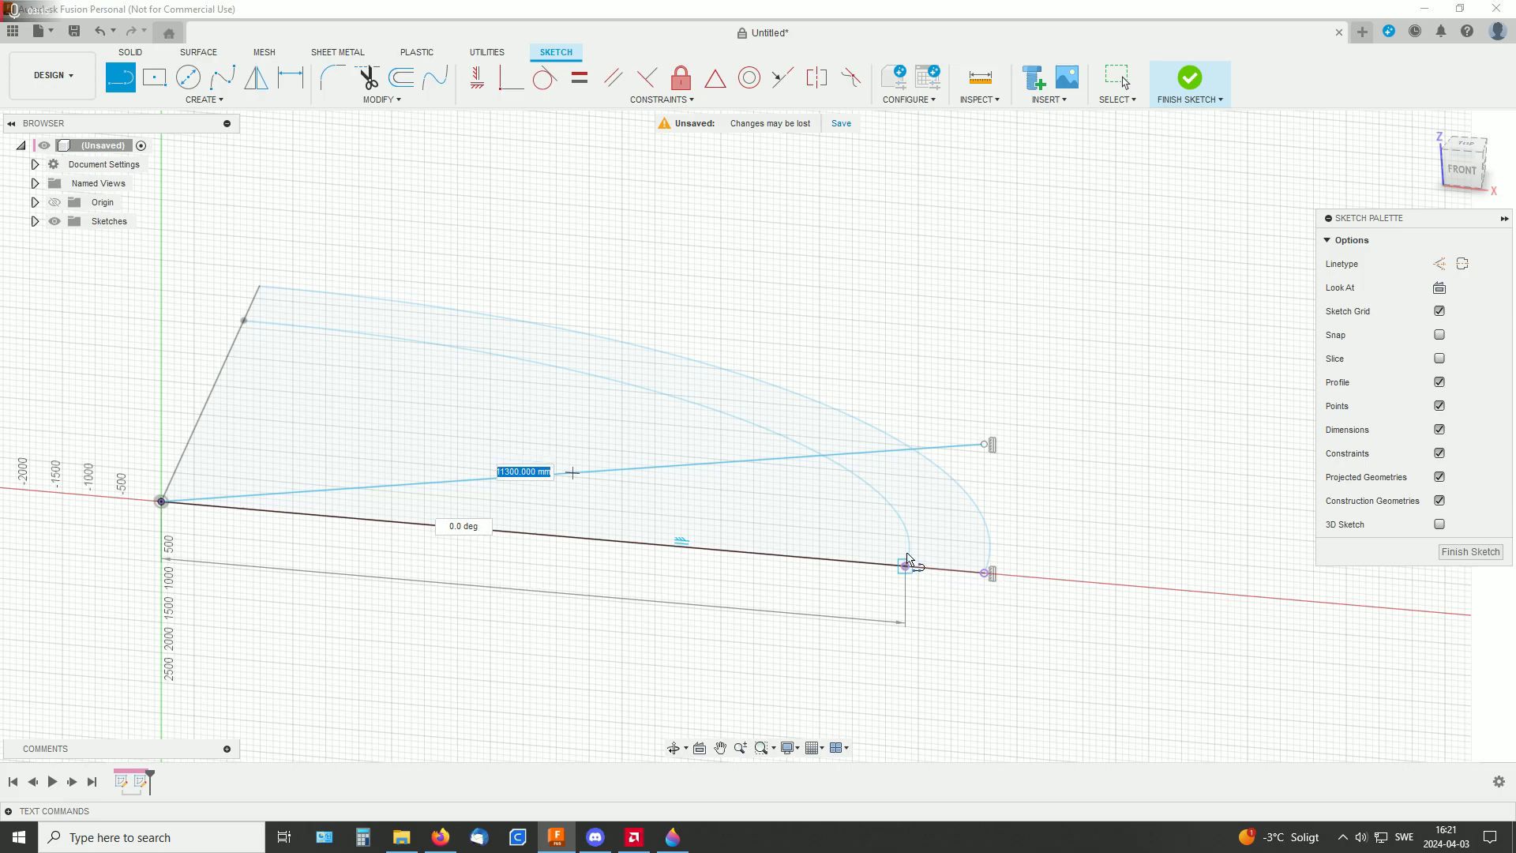
click(905, 422)
click(898, 386)
Constrain the second line's free end vertically above the inner projected point and horizontally level with the outer line's free end
middle_drag(1107, 320, 1094, 290)
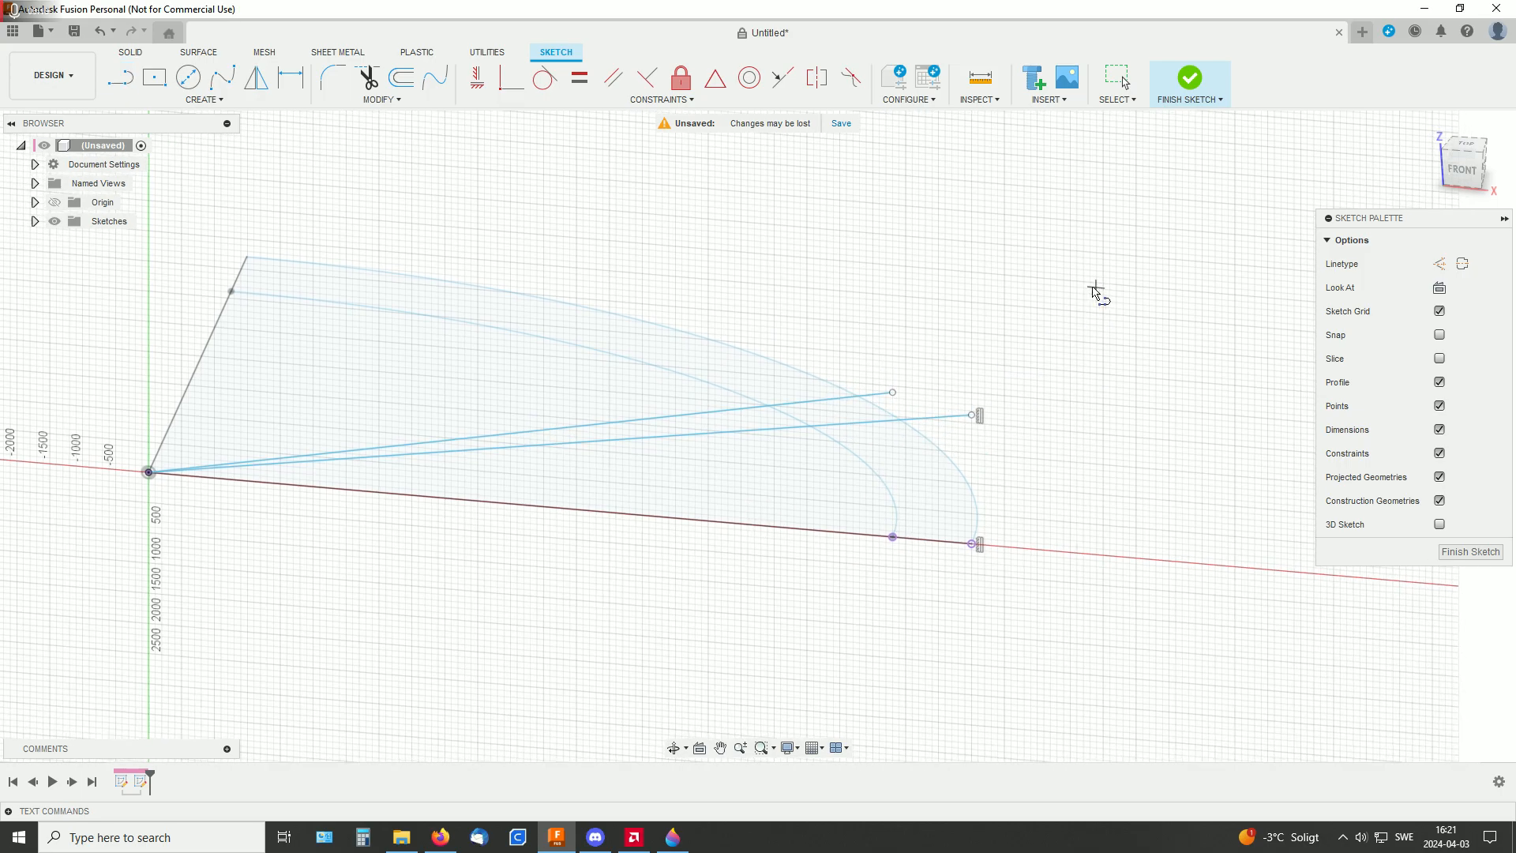
click(474, 79)
click(893, 393)
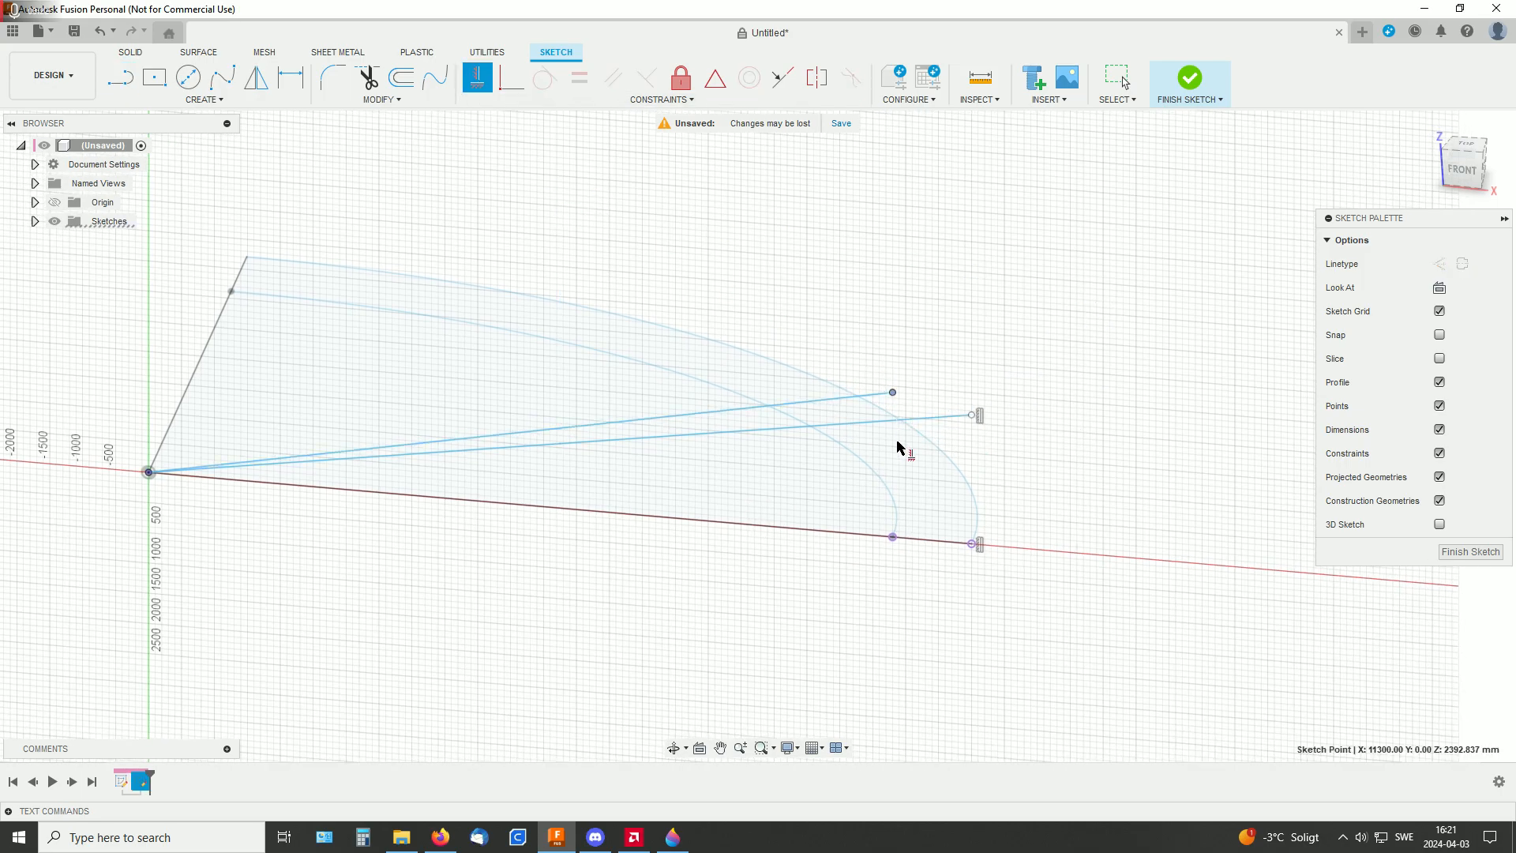
click(893, 540)
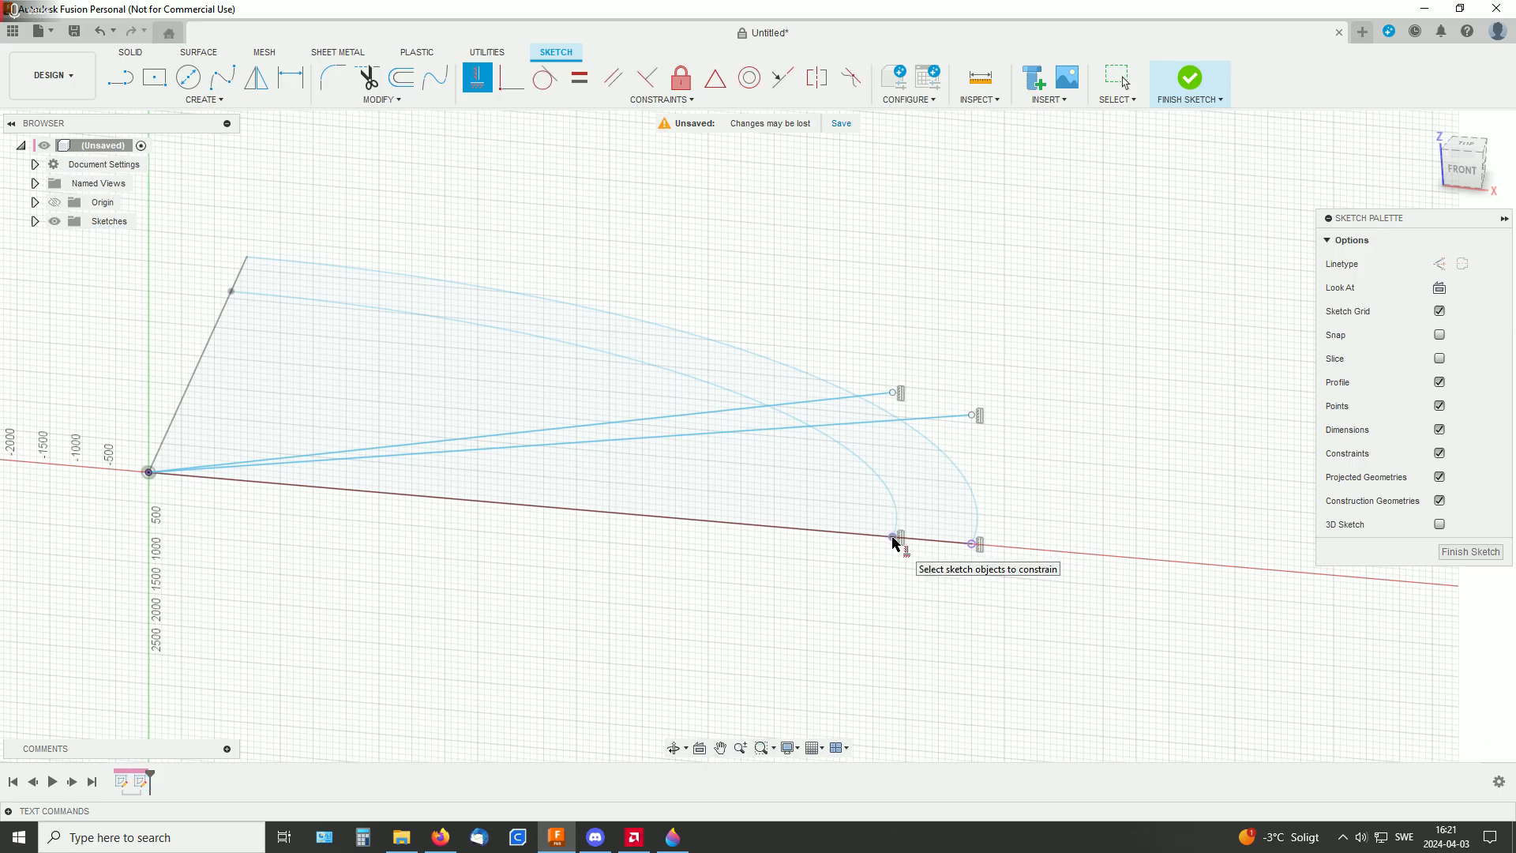
click(895, 396)
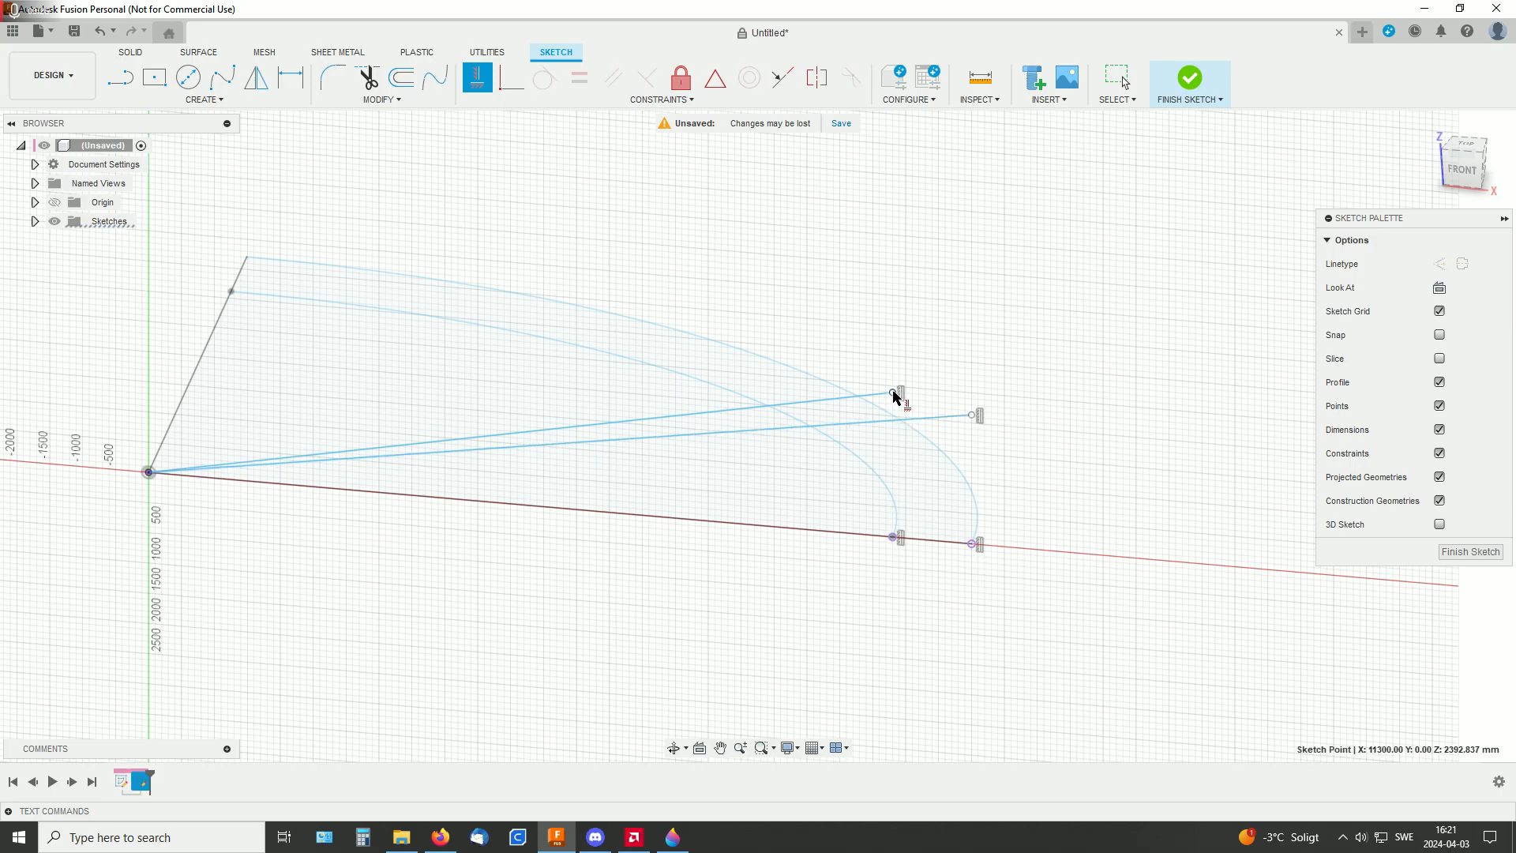
click(972, 416)
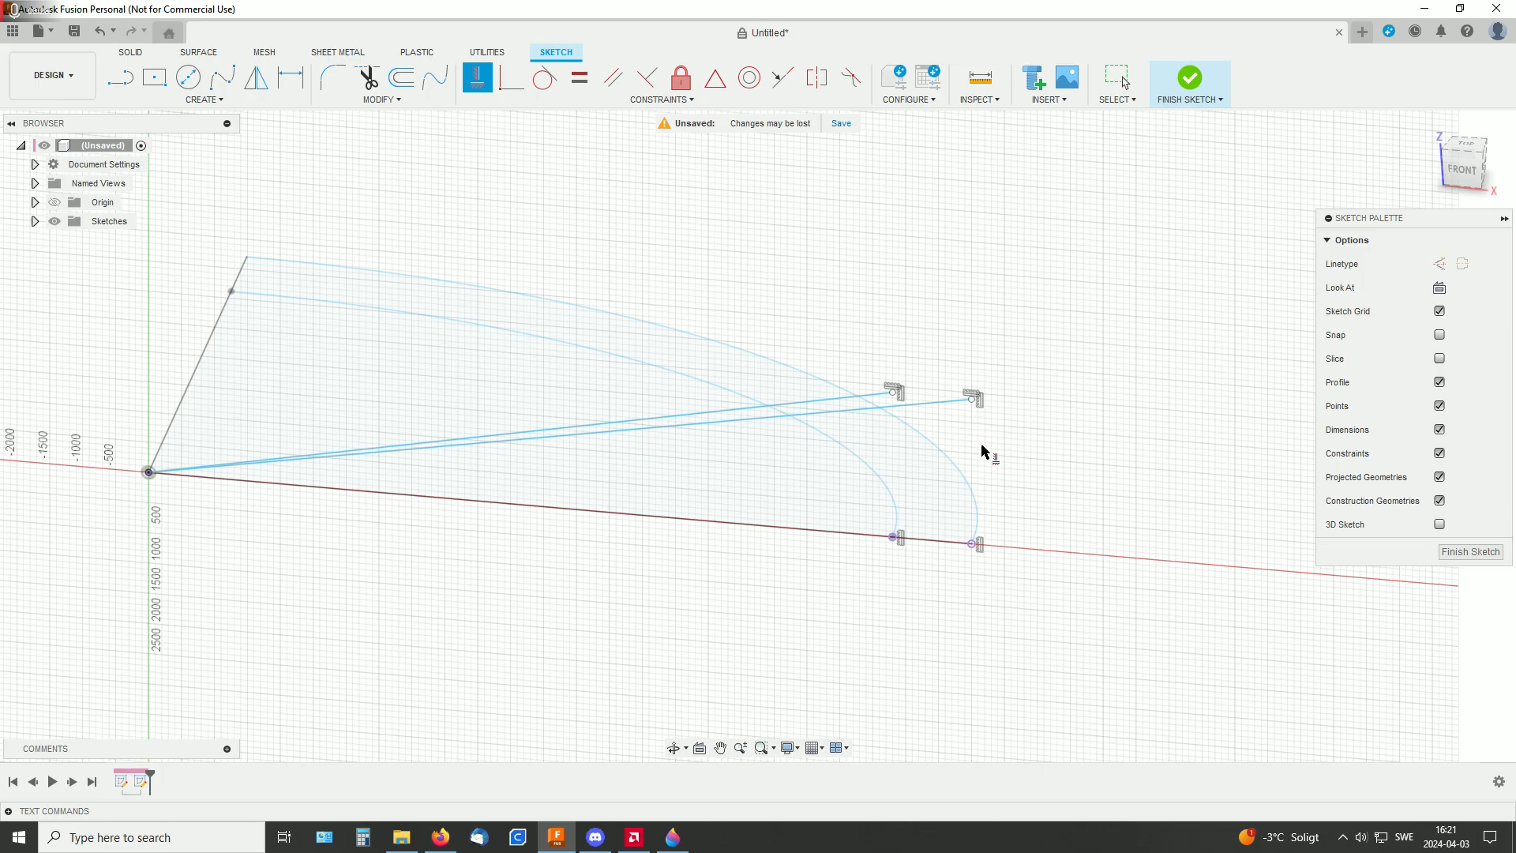
click(837, 399)
Dimension the outer sloped line's free end 2000 mm above the outer arc's projected end point and finish the sketch
middle_drag(807, 289, 871, 293)
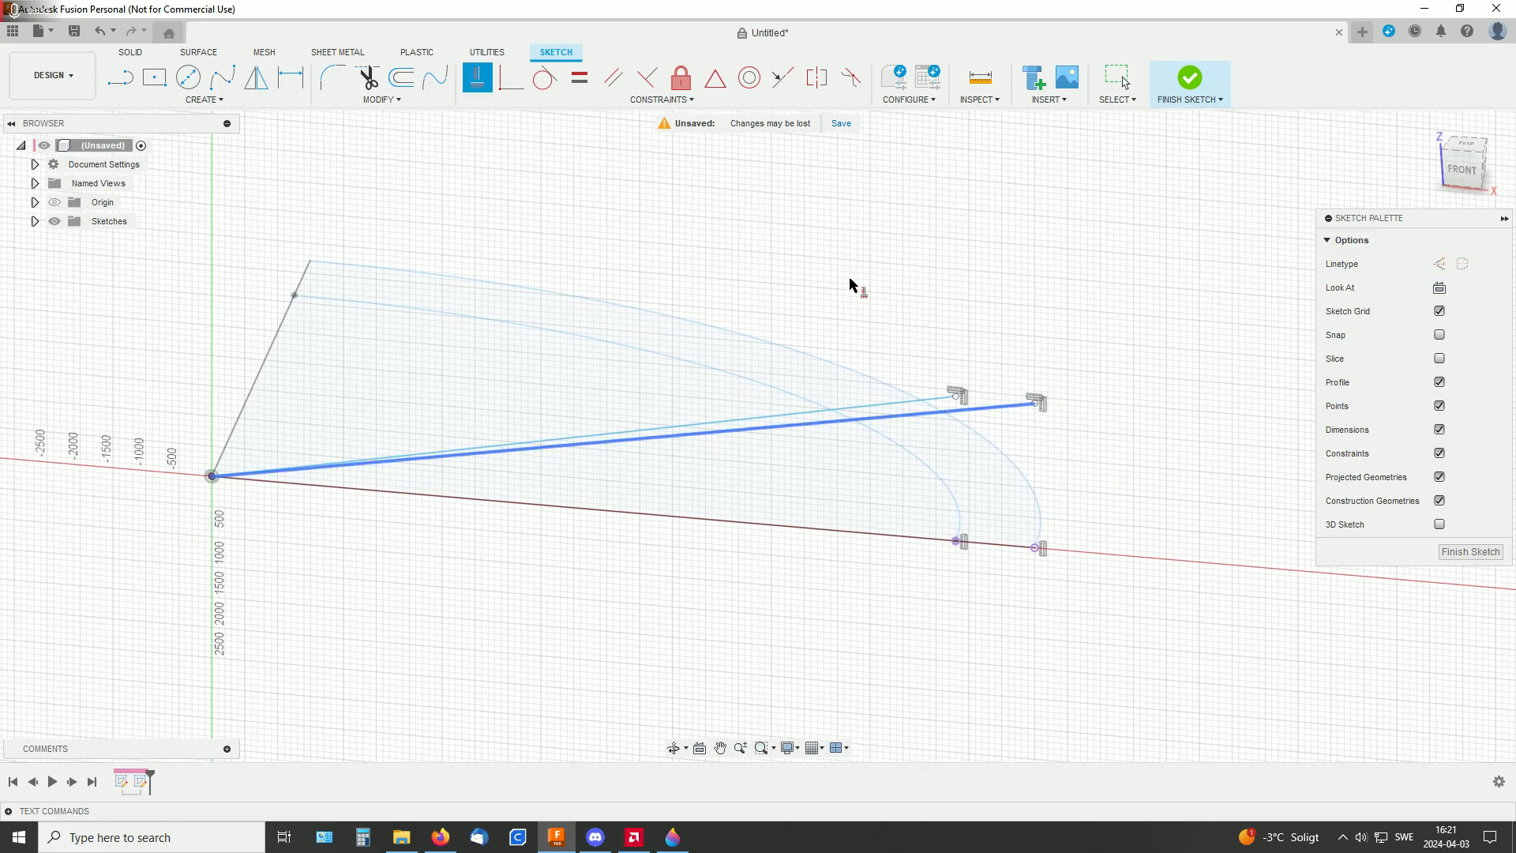
click(292, 82)
click(1035, 403)
click(1035, 548)
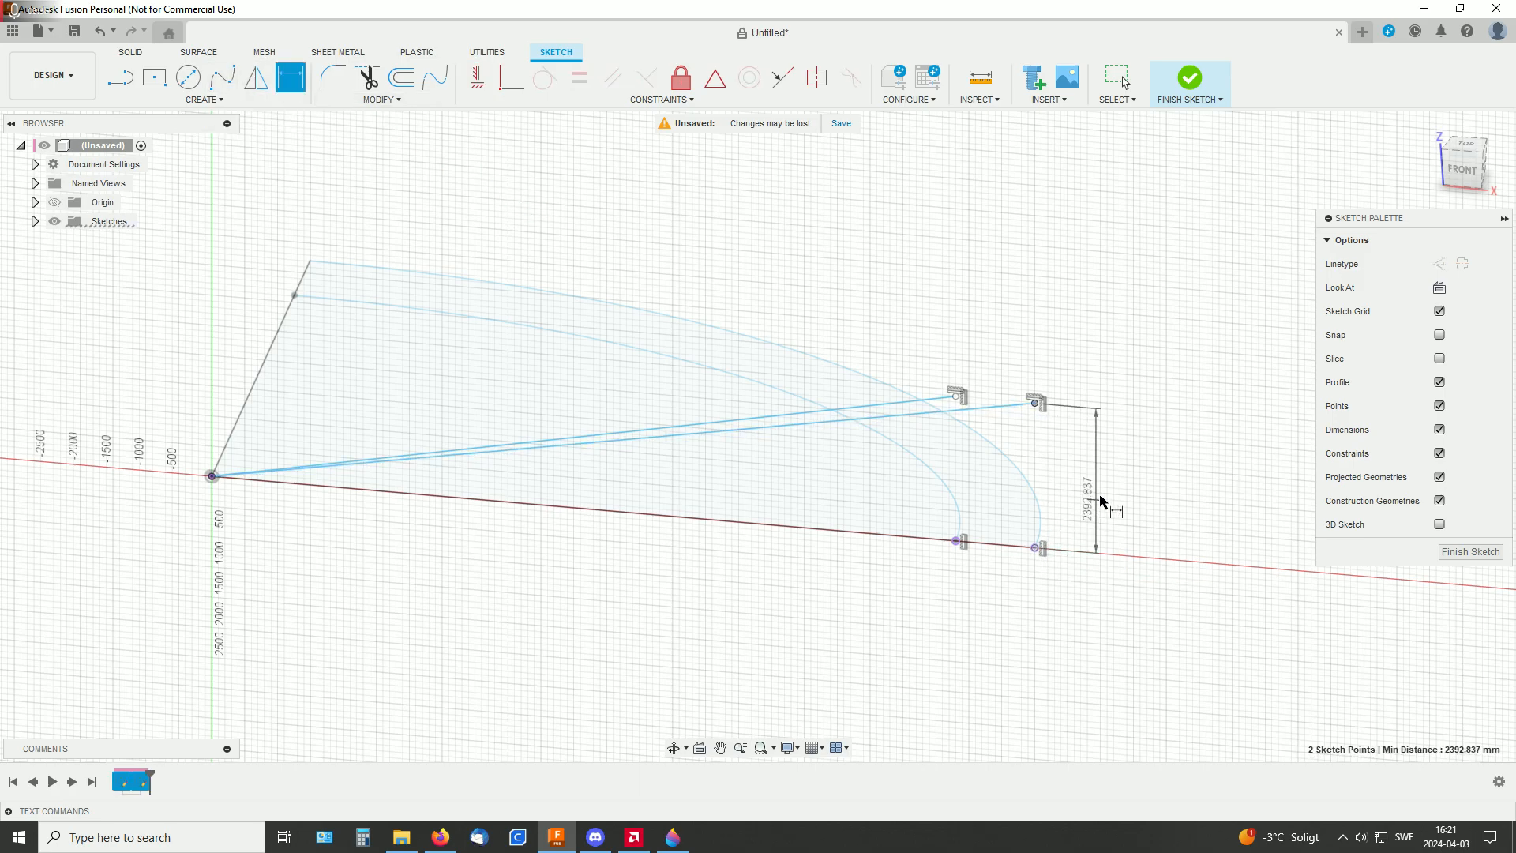
click(1137, 482)
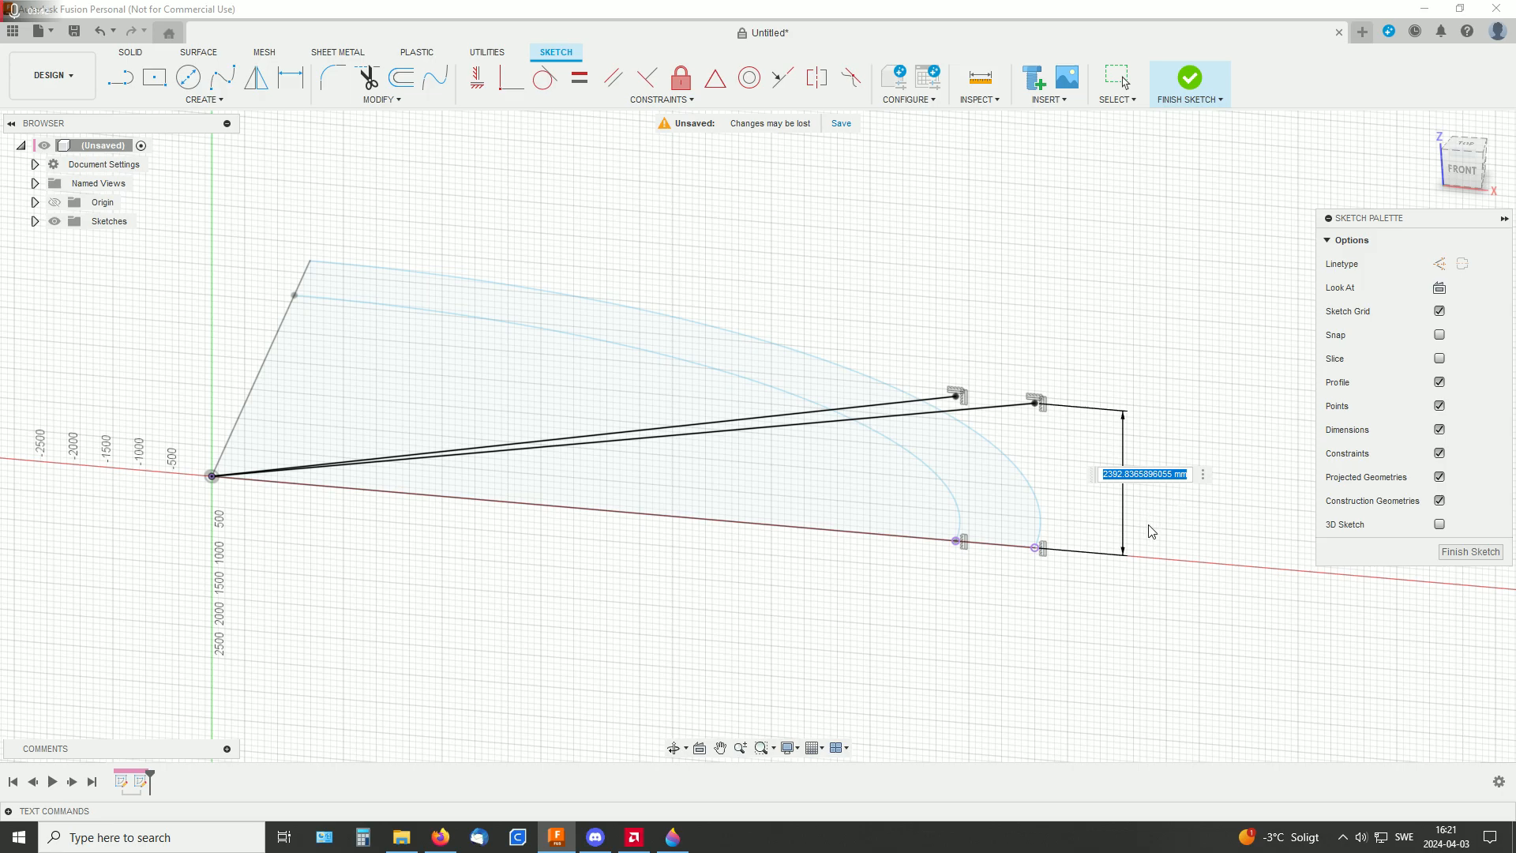
text(2000)
key(Return)
mouse_move(977, 481)
shift+middle_down()
mouse_move(899, 433)
mouse_move(964, 474)
mouse_move(1004, 397)
shift+middle_up()
key(d)
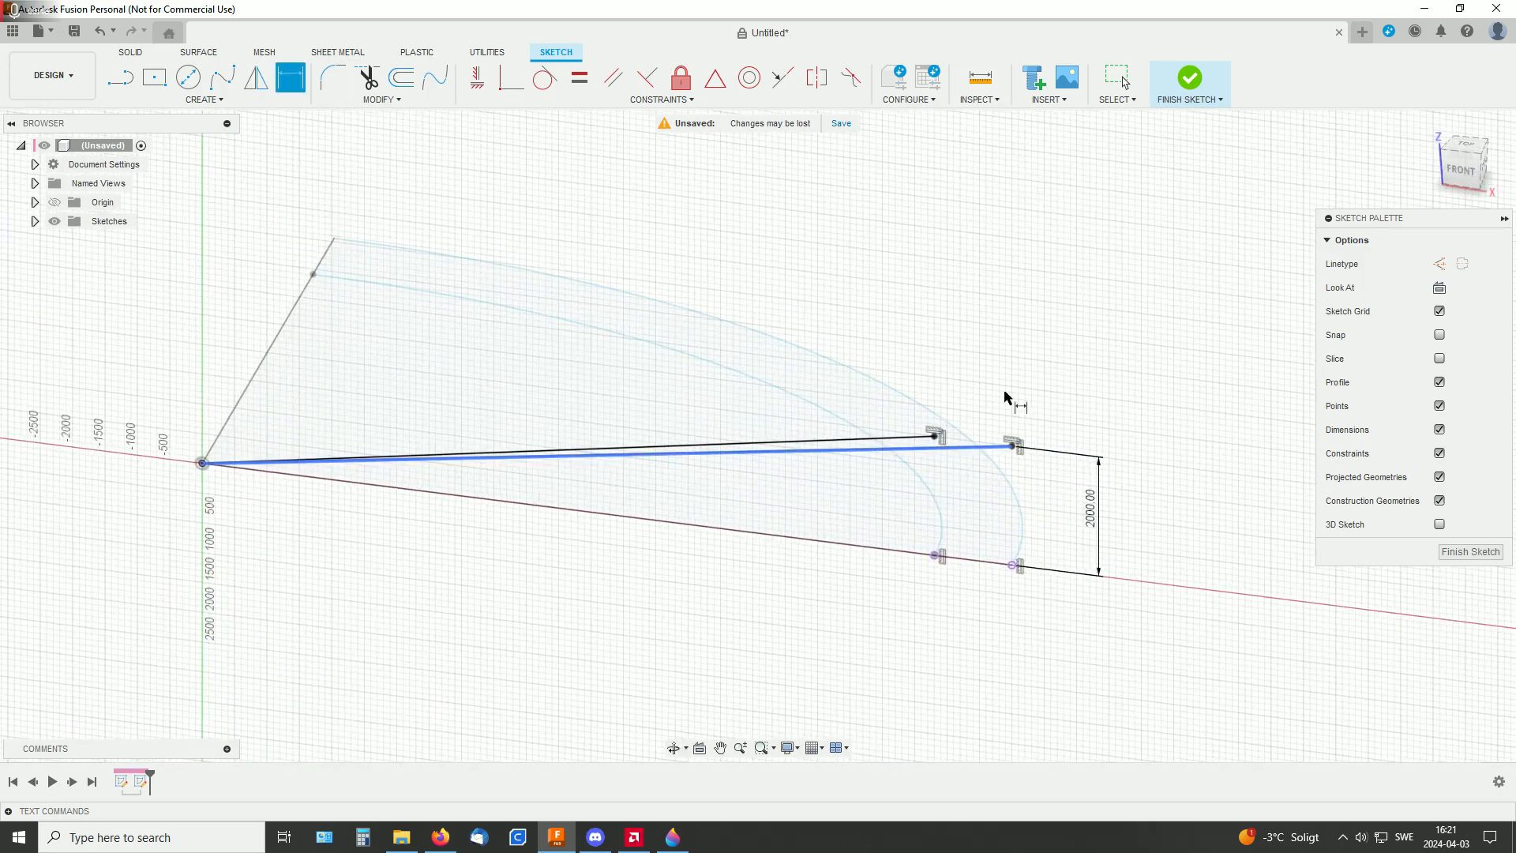
click(1192, 83)
Start a new sketch on the vertical YZ plane through the origin, along the 7500 mm line
mouse_move(1039, 386)
shift+middle_down()
mouse_move(1059, 400)
mouse_move(995, 366)
mouse_move(978, 383)
mouse_move(1077, 397)
mouse_move(1045, 382)
mouse_move(1031, 384)
mouse_move(1060, 409)
shift+middle_up()
mouse_move(975, 451)
shift+middle_down()
mouse_move(1090, 477)
mouse_move(1128, 521)
mouse_move(1113, 419)
shift+middle_up()
mouse_move(1174, 377)
shift+middle_down()
mouse_move(1181, 366)
mouse_move(1171, 420)
mouse_move(1161, 406)
mouse_move(1133, 416)
shift+middle_up()
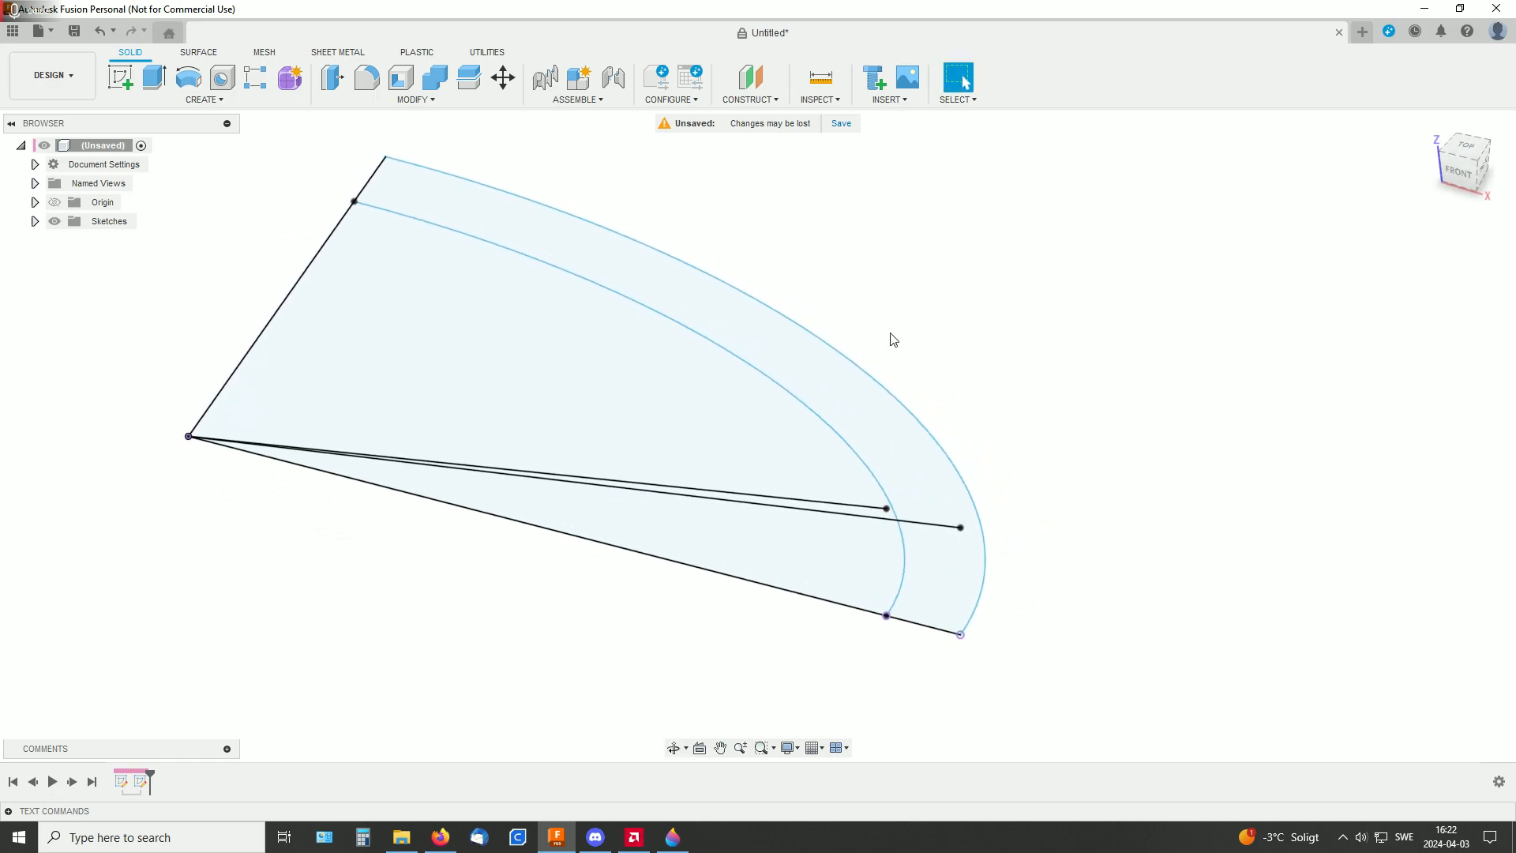
click(118, 79)
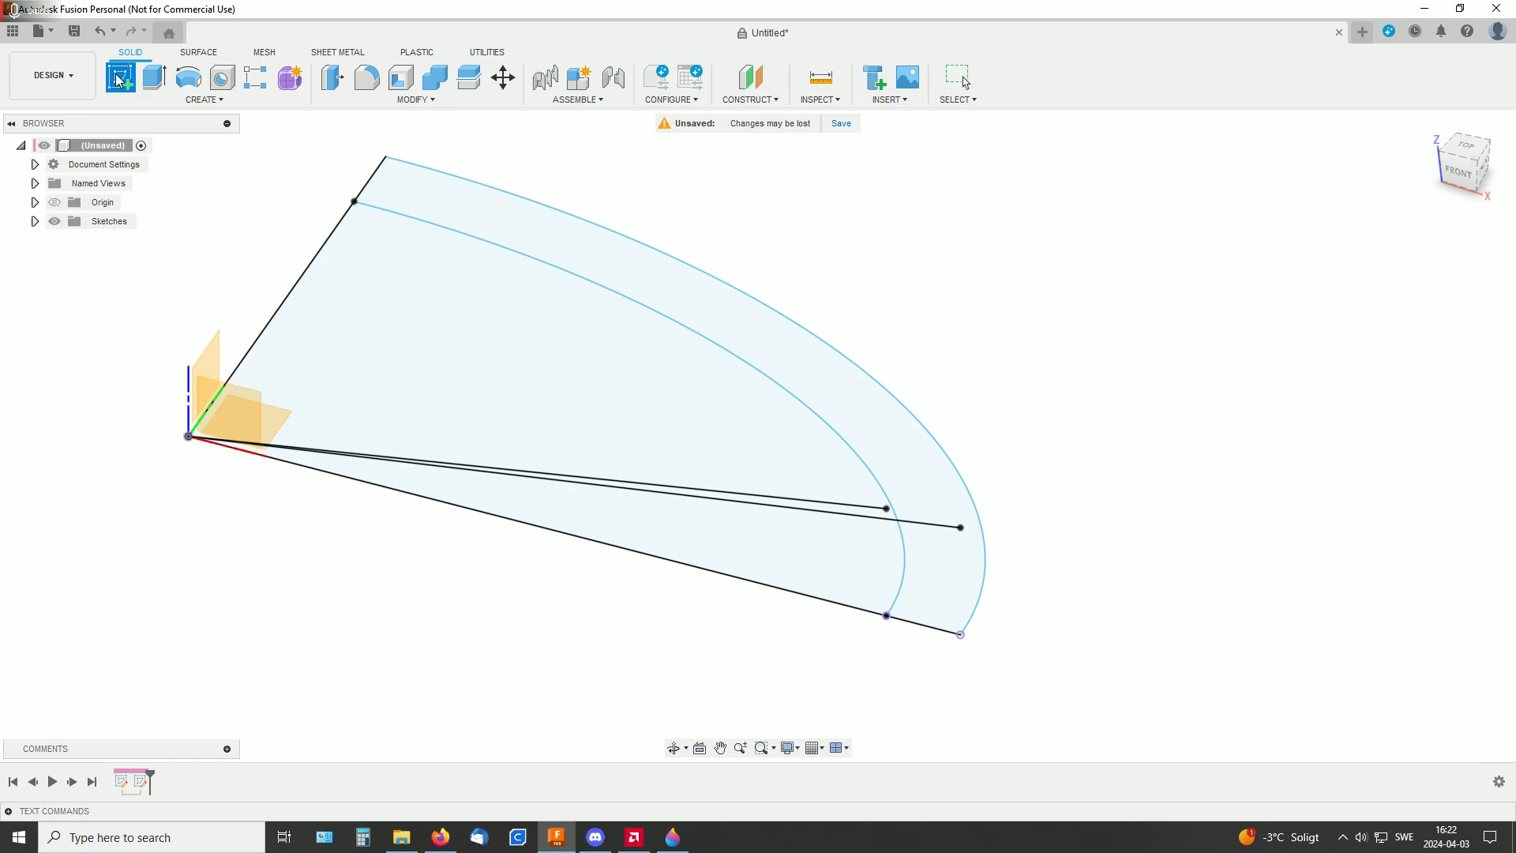
click(214, 363)
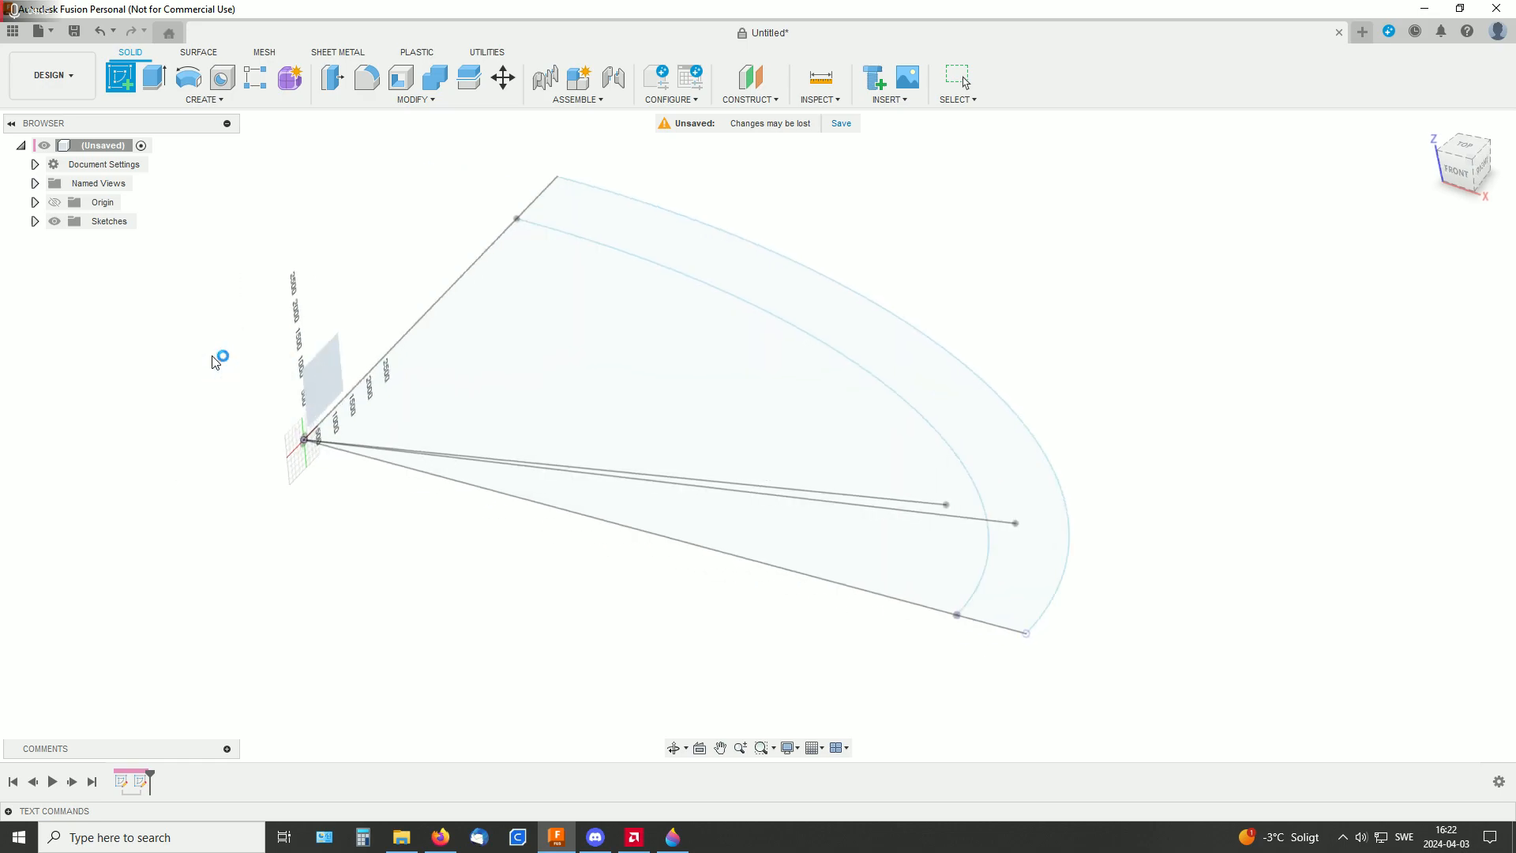
mouse_move(257, 359)
shift+middle_down()
mouse_move(561, 321)
mouse_move(622, 369)
mouse_move(815, 383)
mouse_move(670, 376)
mouse_move(819, 301)
mouse_move(884, 324)
shift+middle_up()
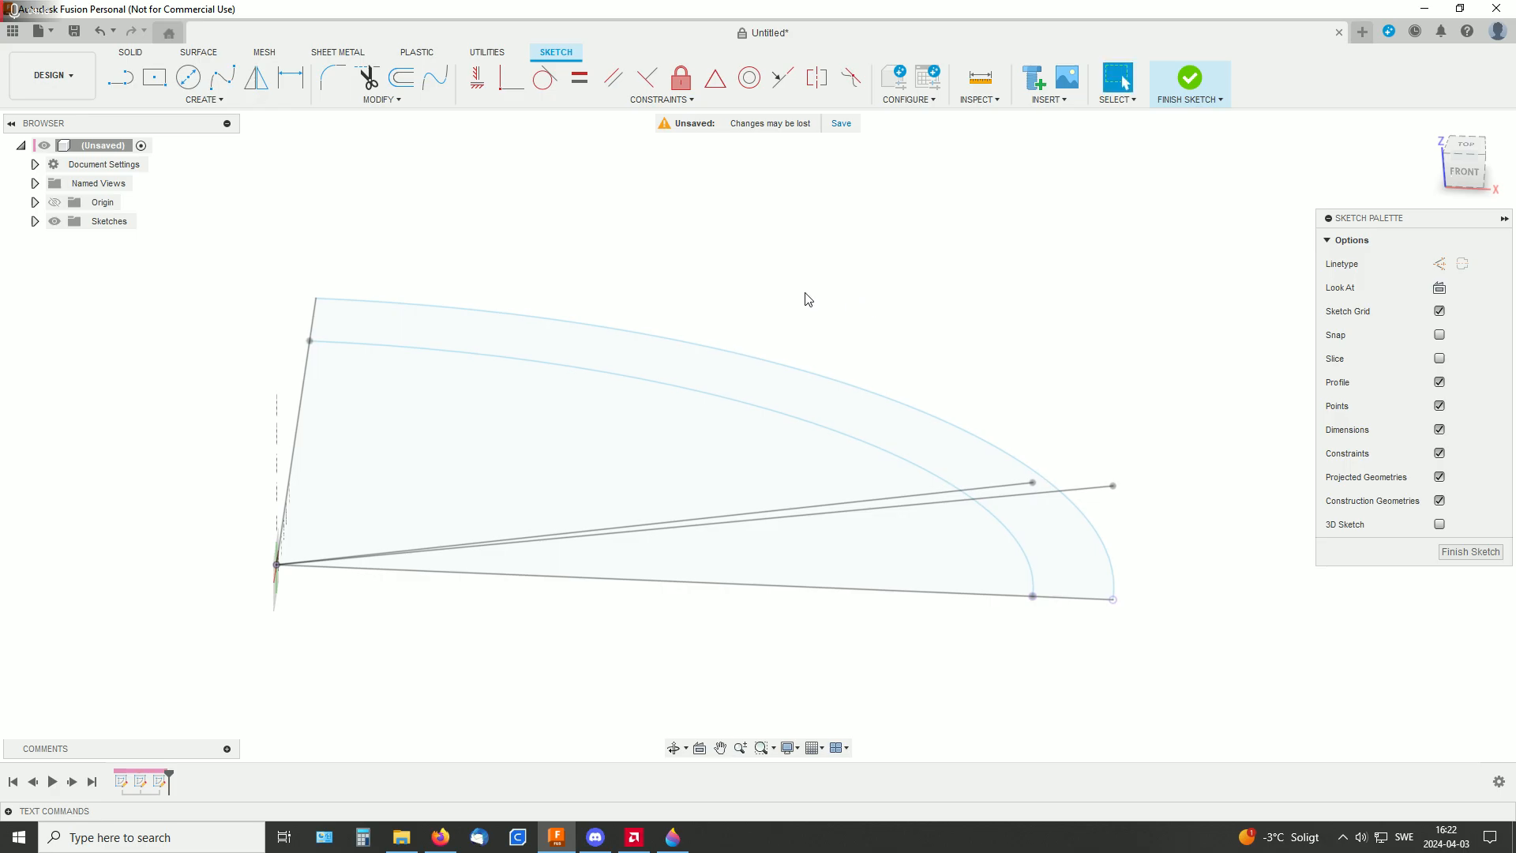
Create a 3D intersection curve from the outer elliptical arc and the outer sloped line, keeping the projection link
click(204, 100)
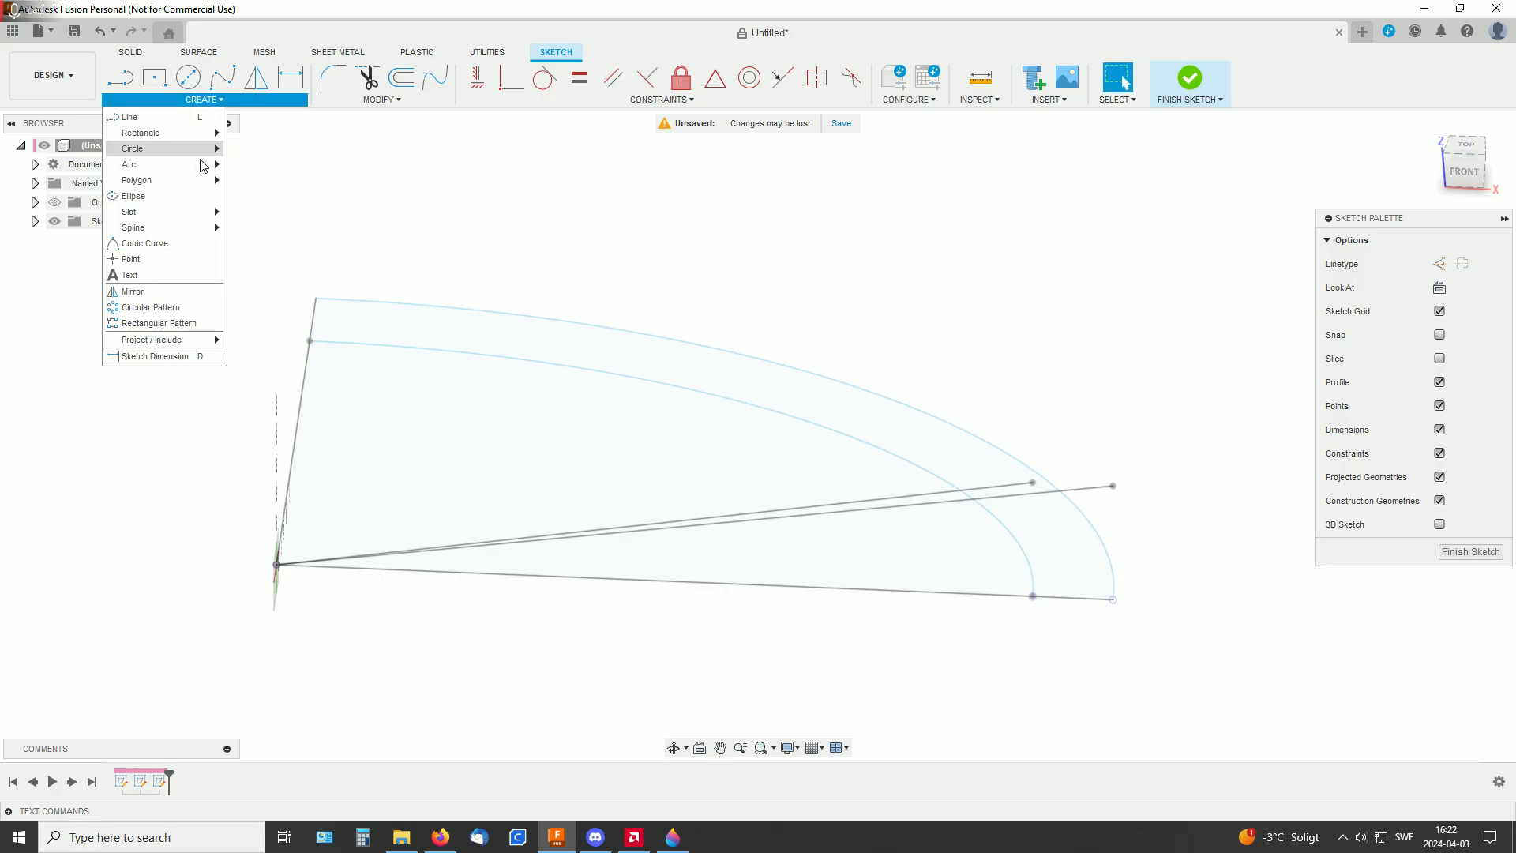
mouse_move(166, 345)
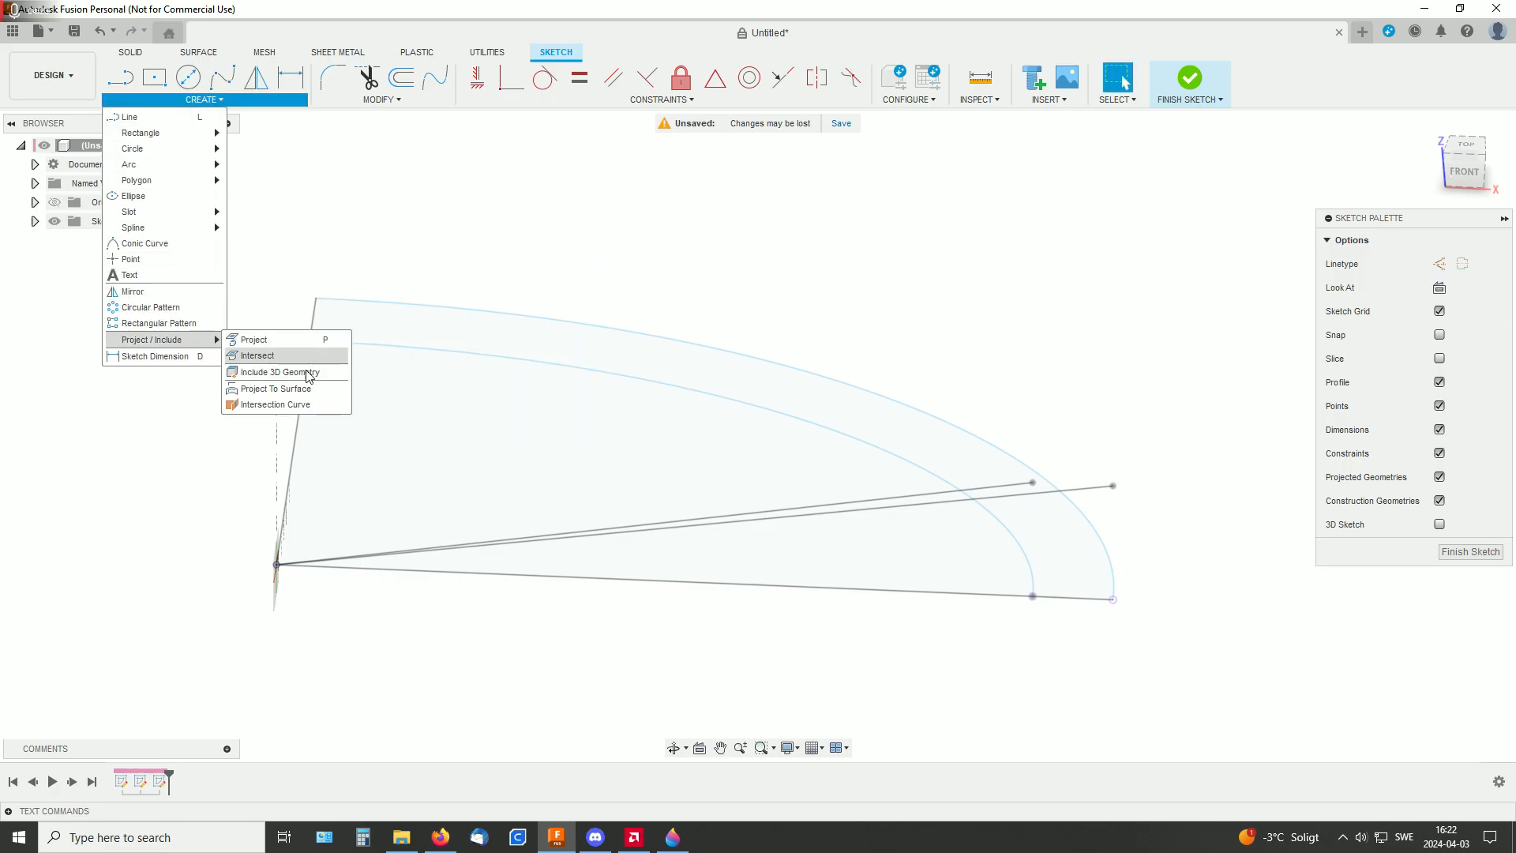
click(261, 405)
shift+middle_drag(967, 360, 917, 338)
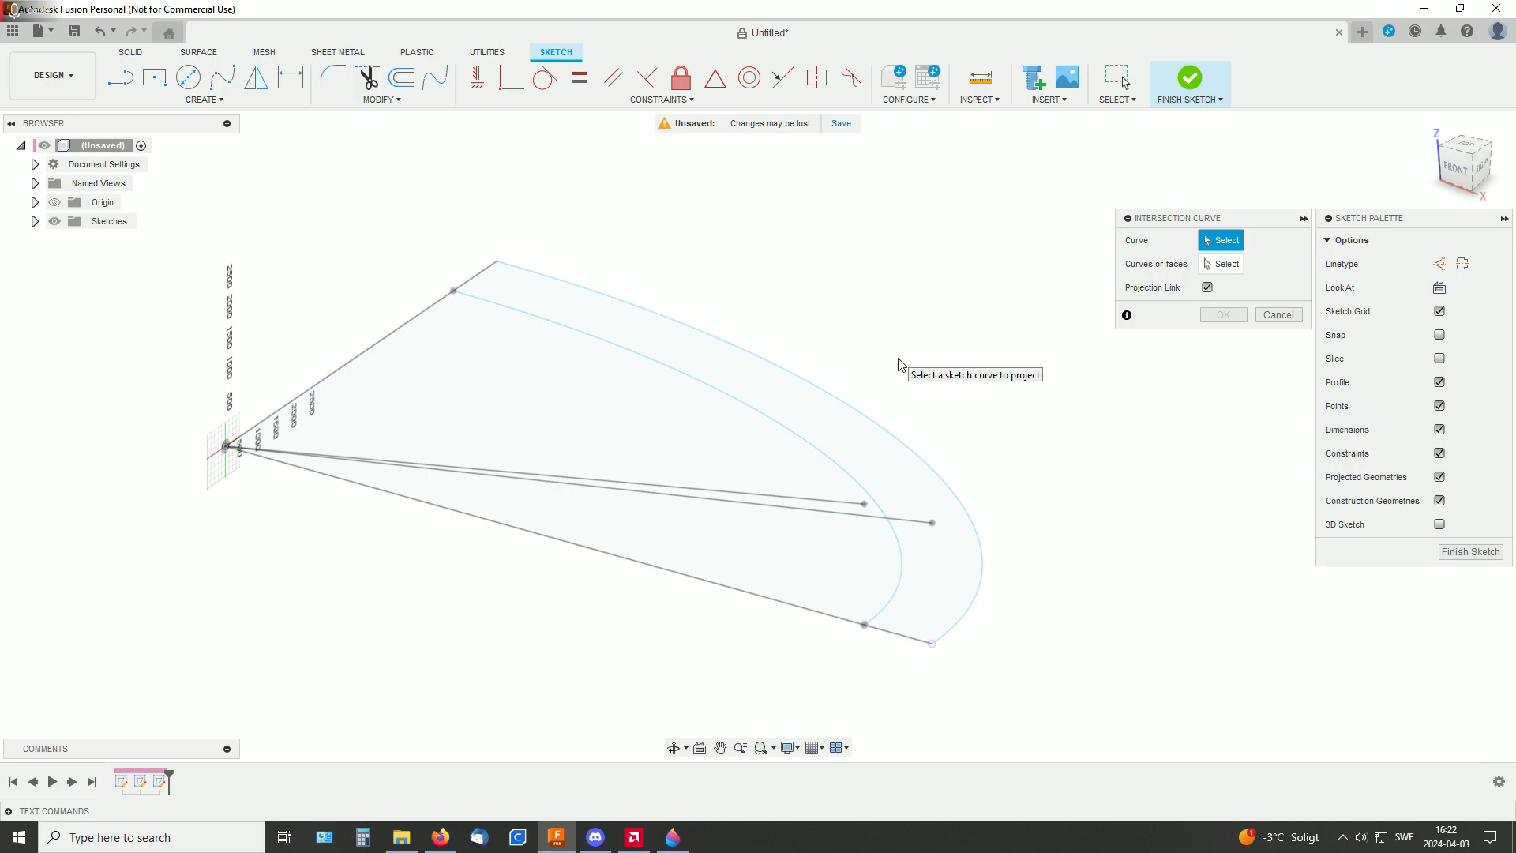
click(914, 451)
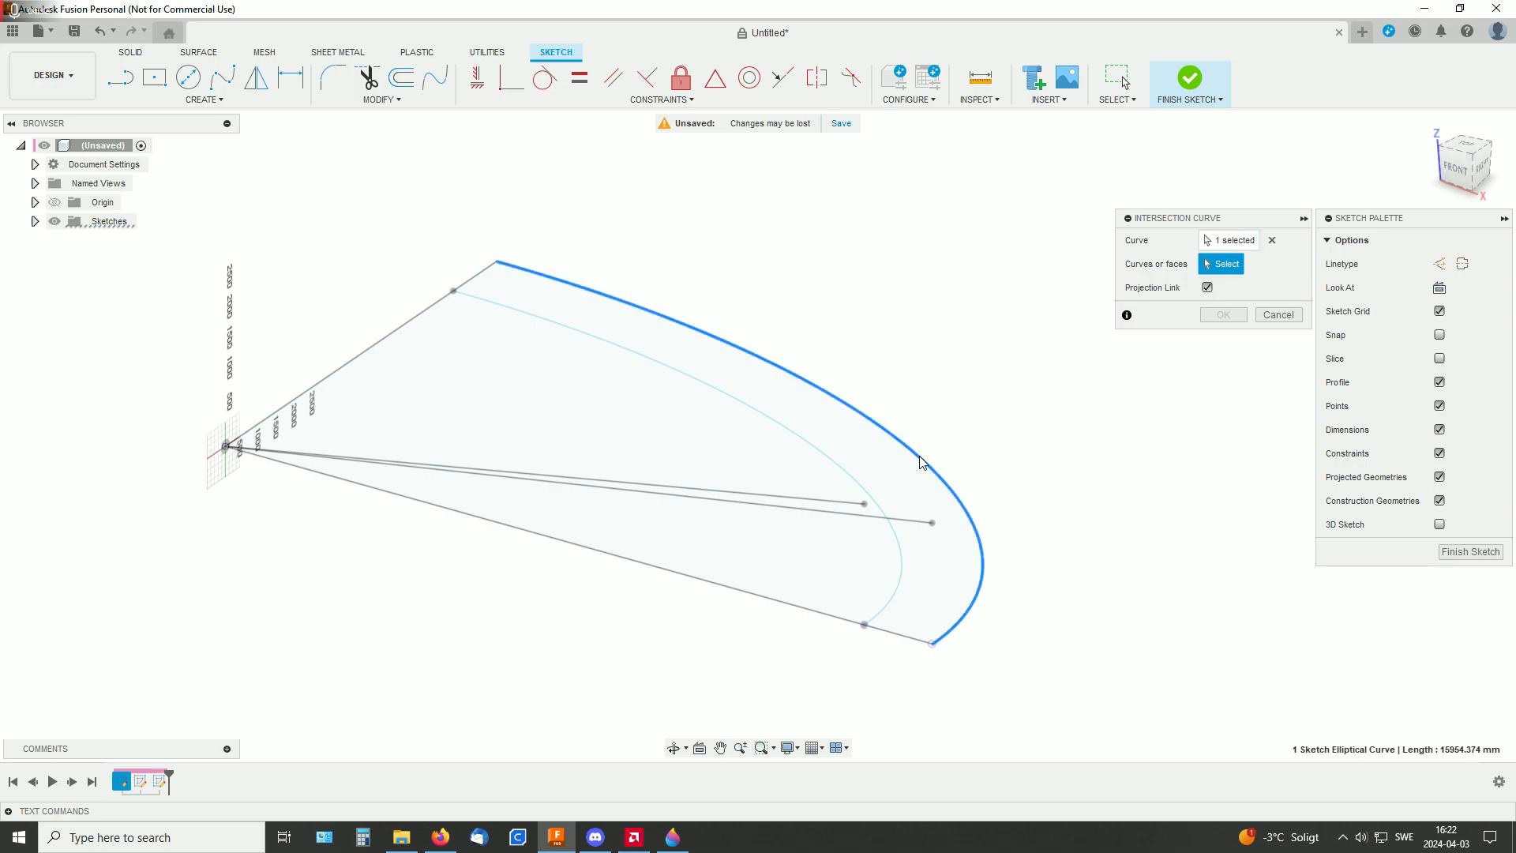
click(914, 521)
mouse_move(1077, 529)
shift+middle_down()
mouse_move(1069, 477)
mouse_move(1079, 511)
mouse_move(1102, 508)
shift+middle_up()
click(1224, 316)
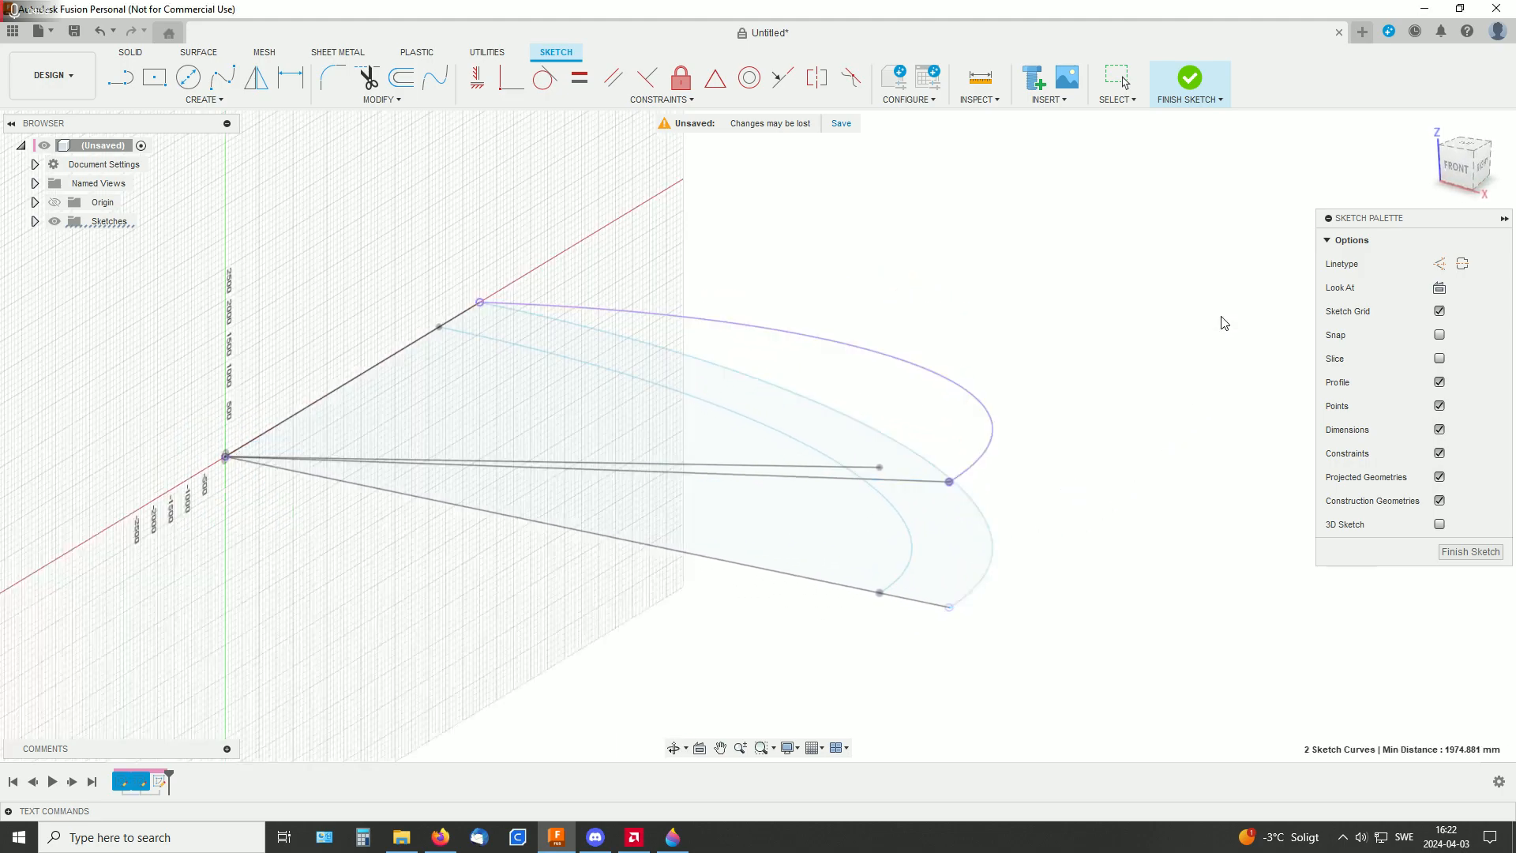
Create a second linked 3D intersection curve from the inner elliptical arc and the inner sloped line
right_click(1125, 475)
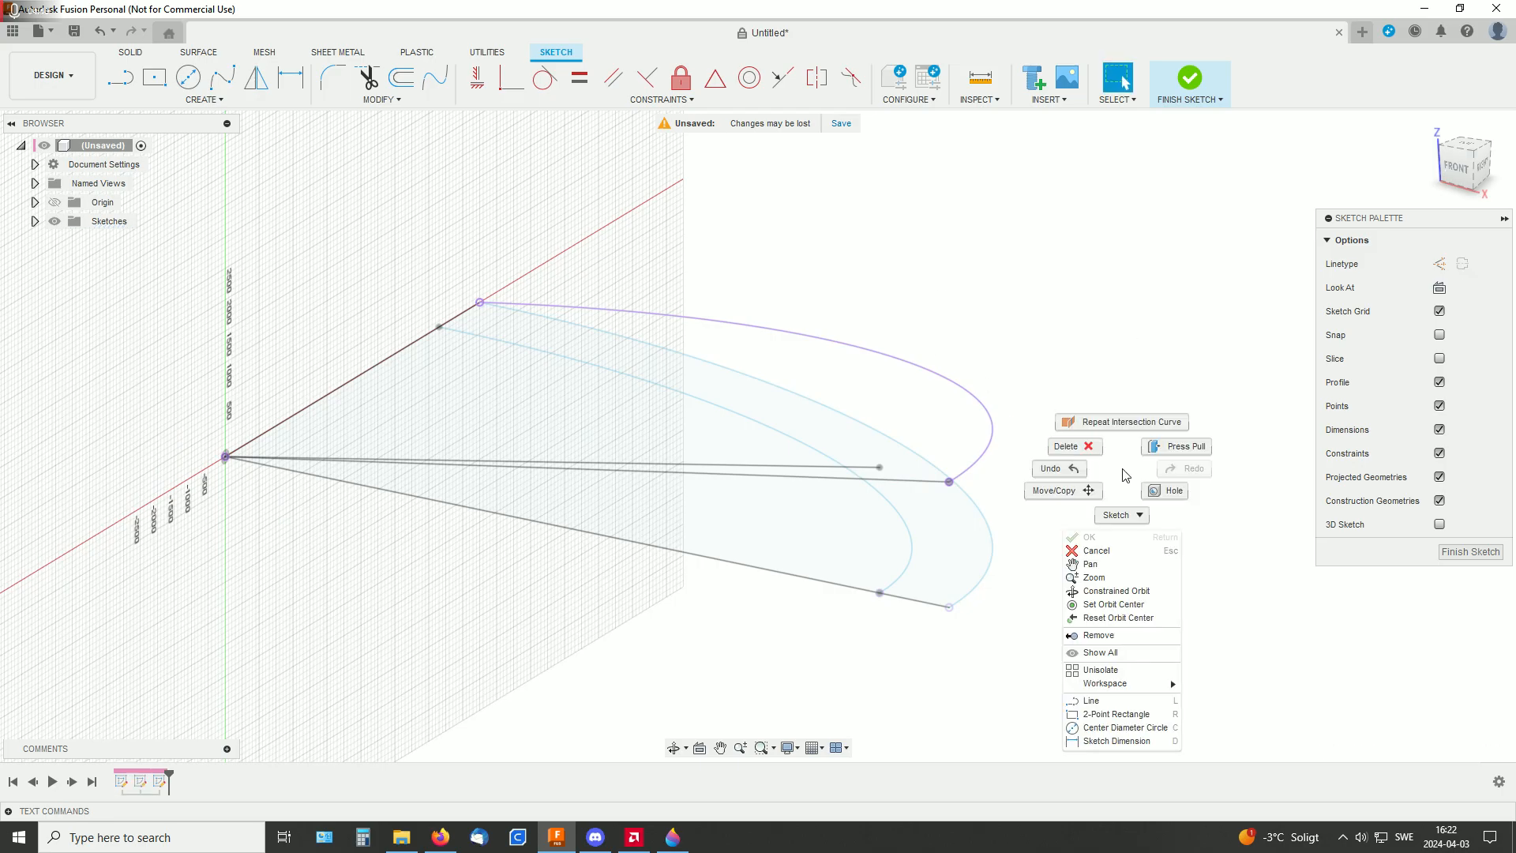
click(1124, 422)
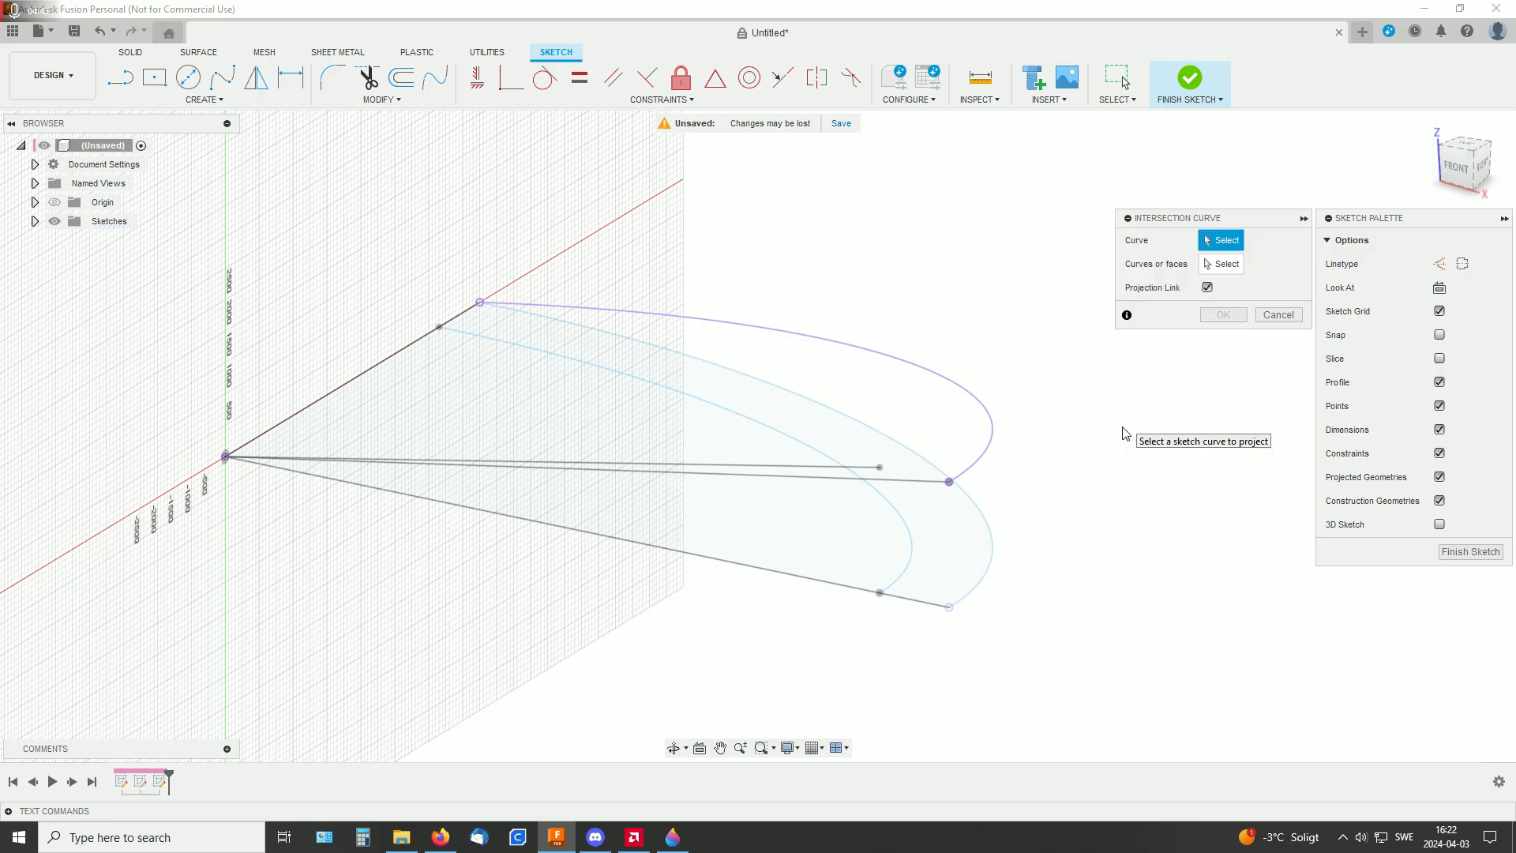
click(914, 534)
click(784, 466)
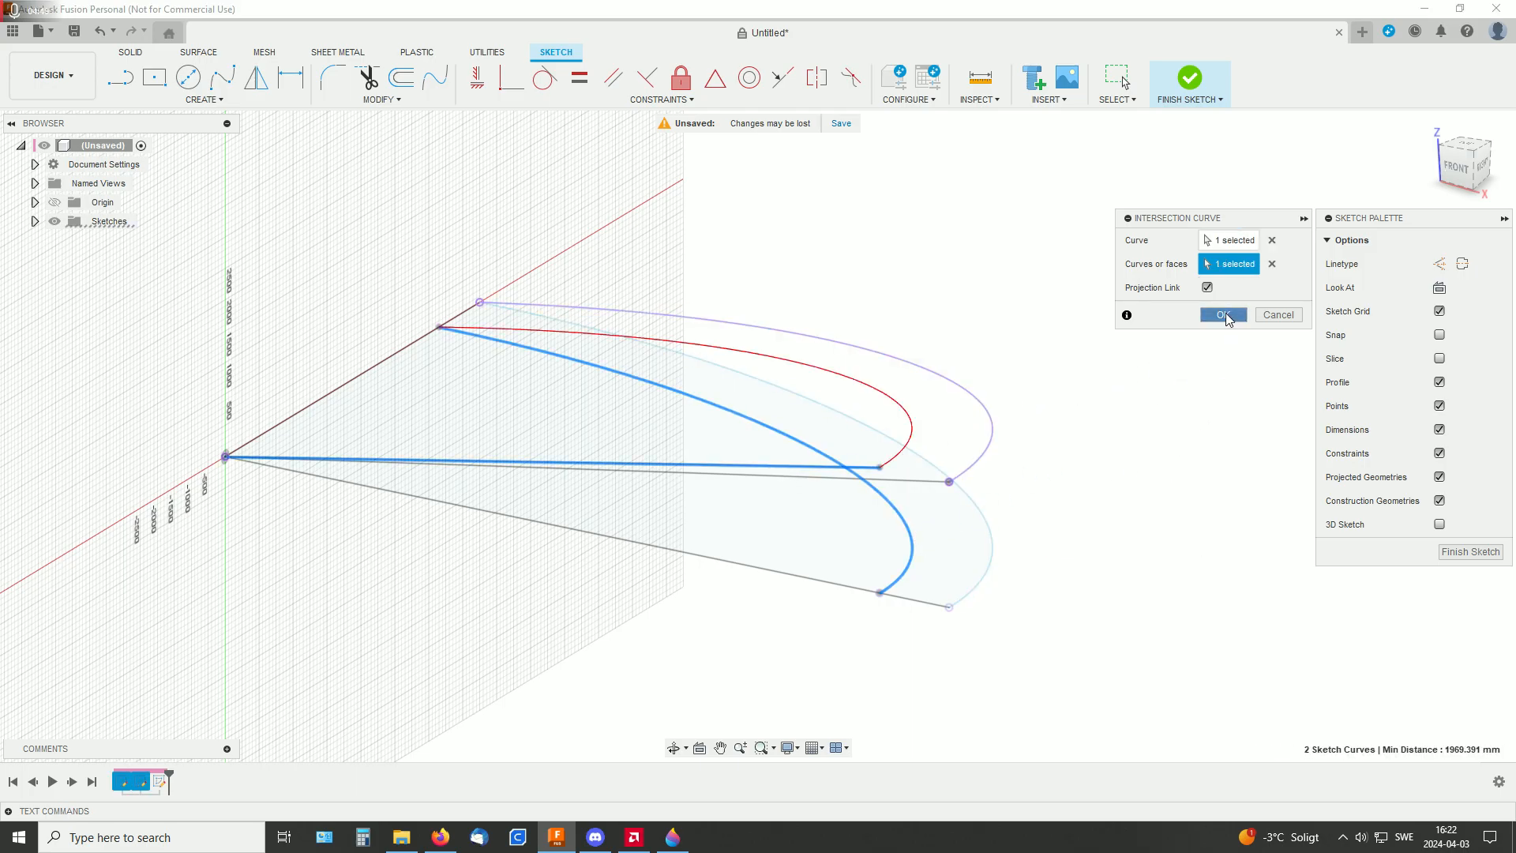
click(1225, 317)
mouse_move(1111, 420)
shift+middle_down()
mouse_move(1154, 410)
mouse_move(1142, 430)
mouse_move(1079, 408)
mouse_move(1085, 430)
shift+middle_up()
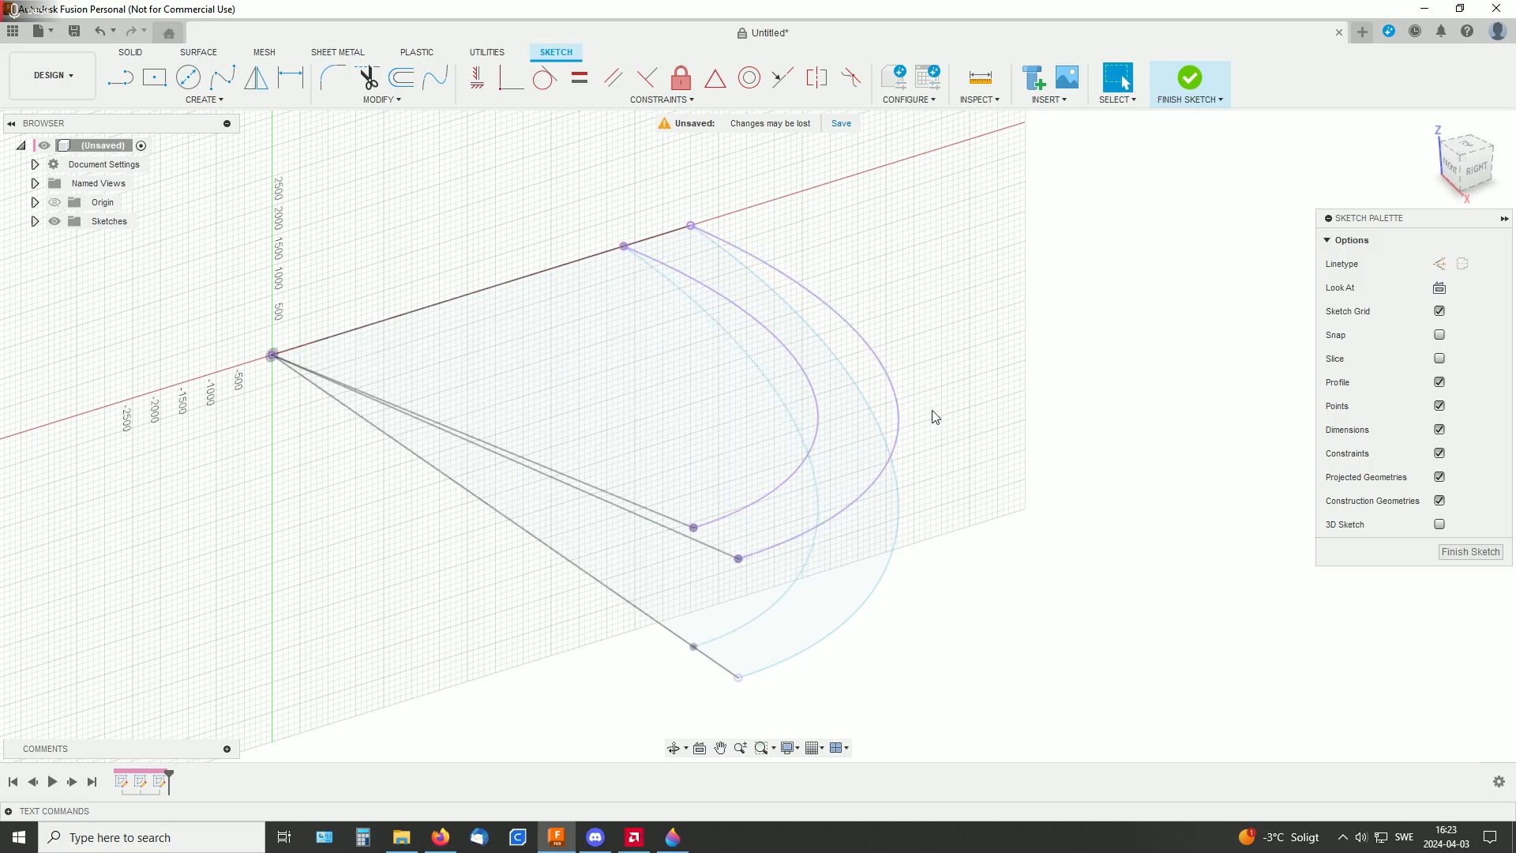
Draw straight lines joining the inner and outer intersection curves at their raised ends and at their low ends
shift+middle_drag(1002, 413, 1100, 382)
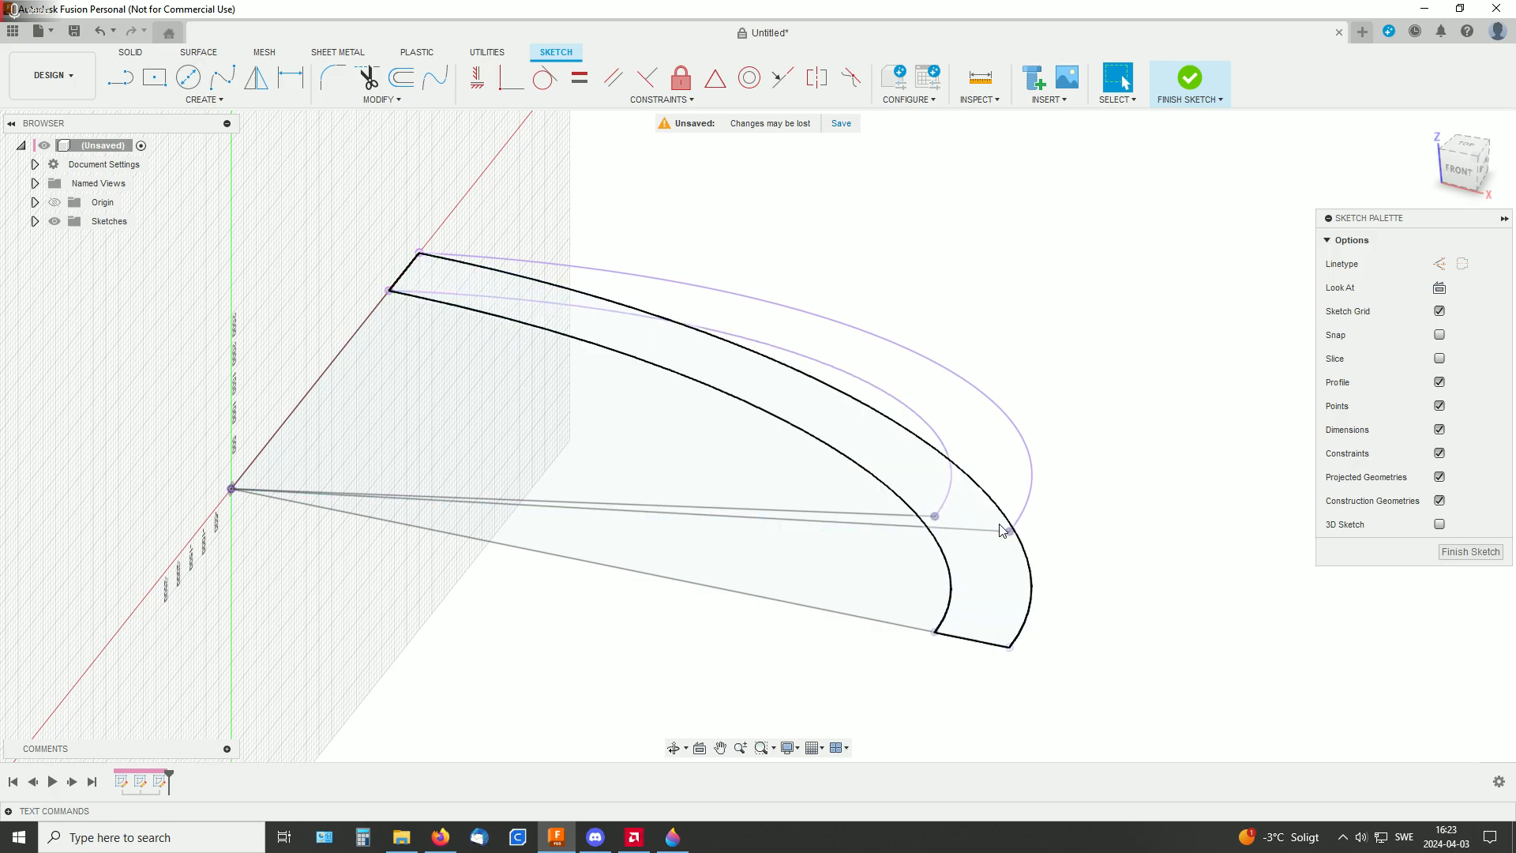
click(116, 79)
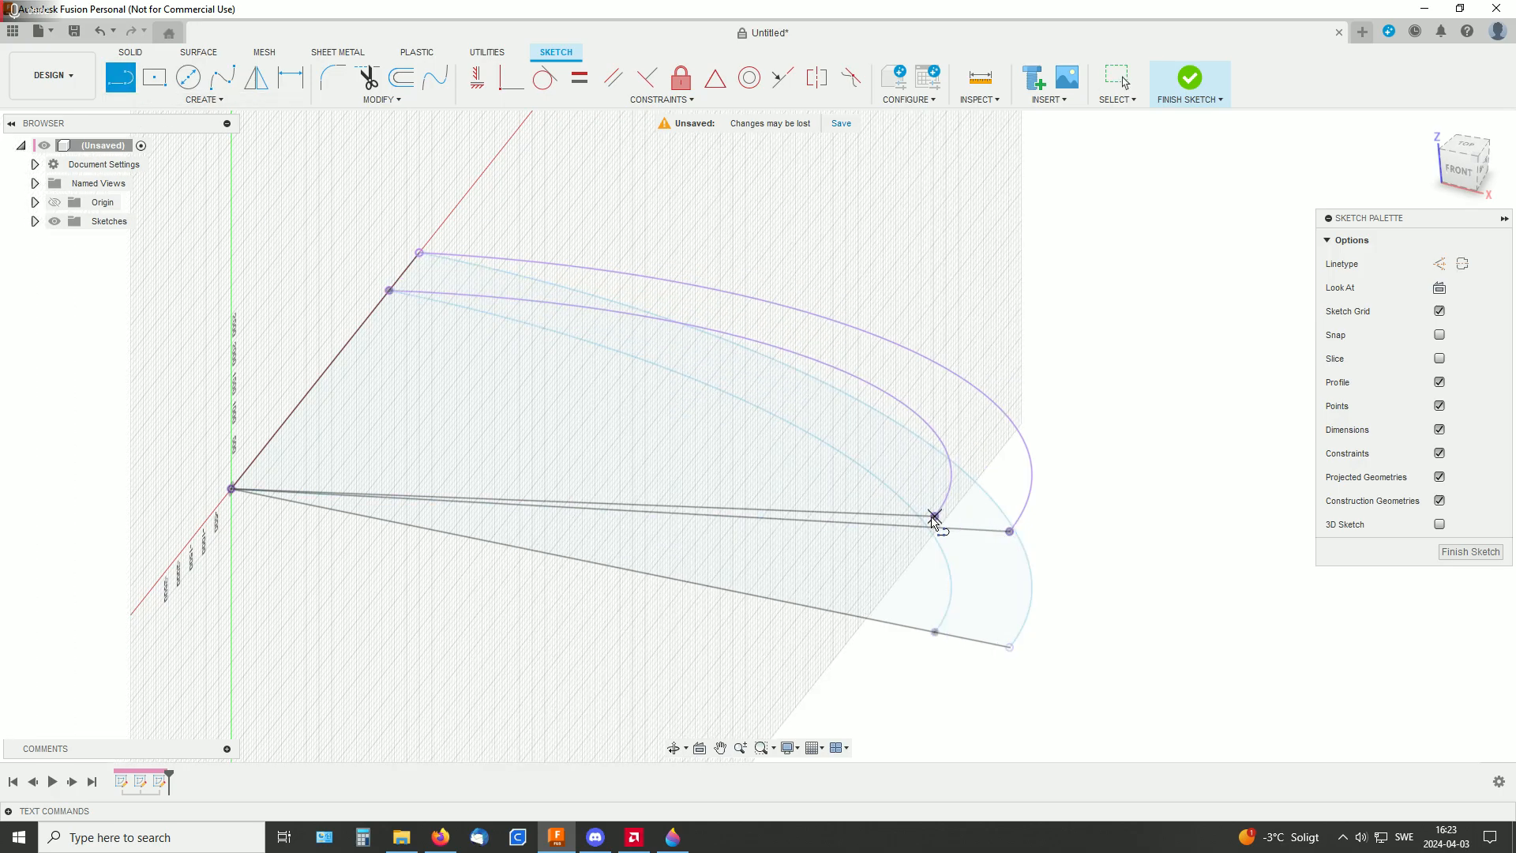
click(935, 516)
click(1010, 531)
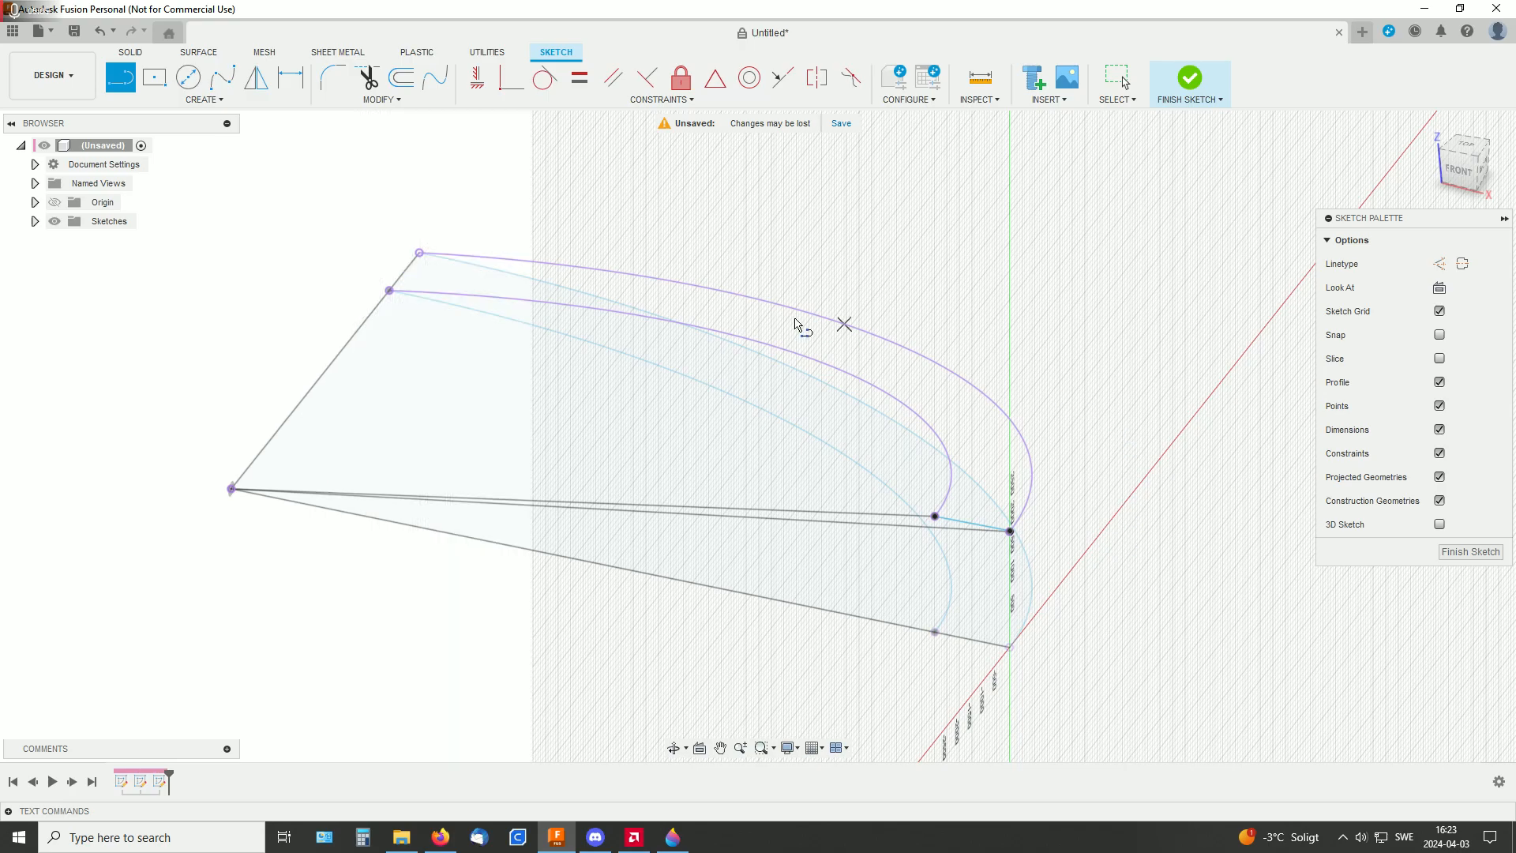
click(389, 291)
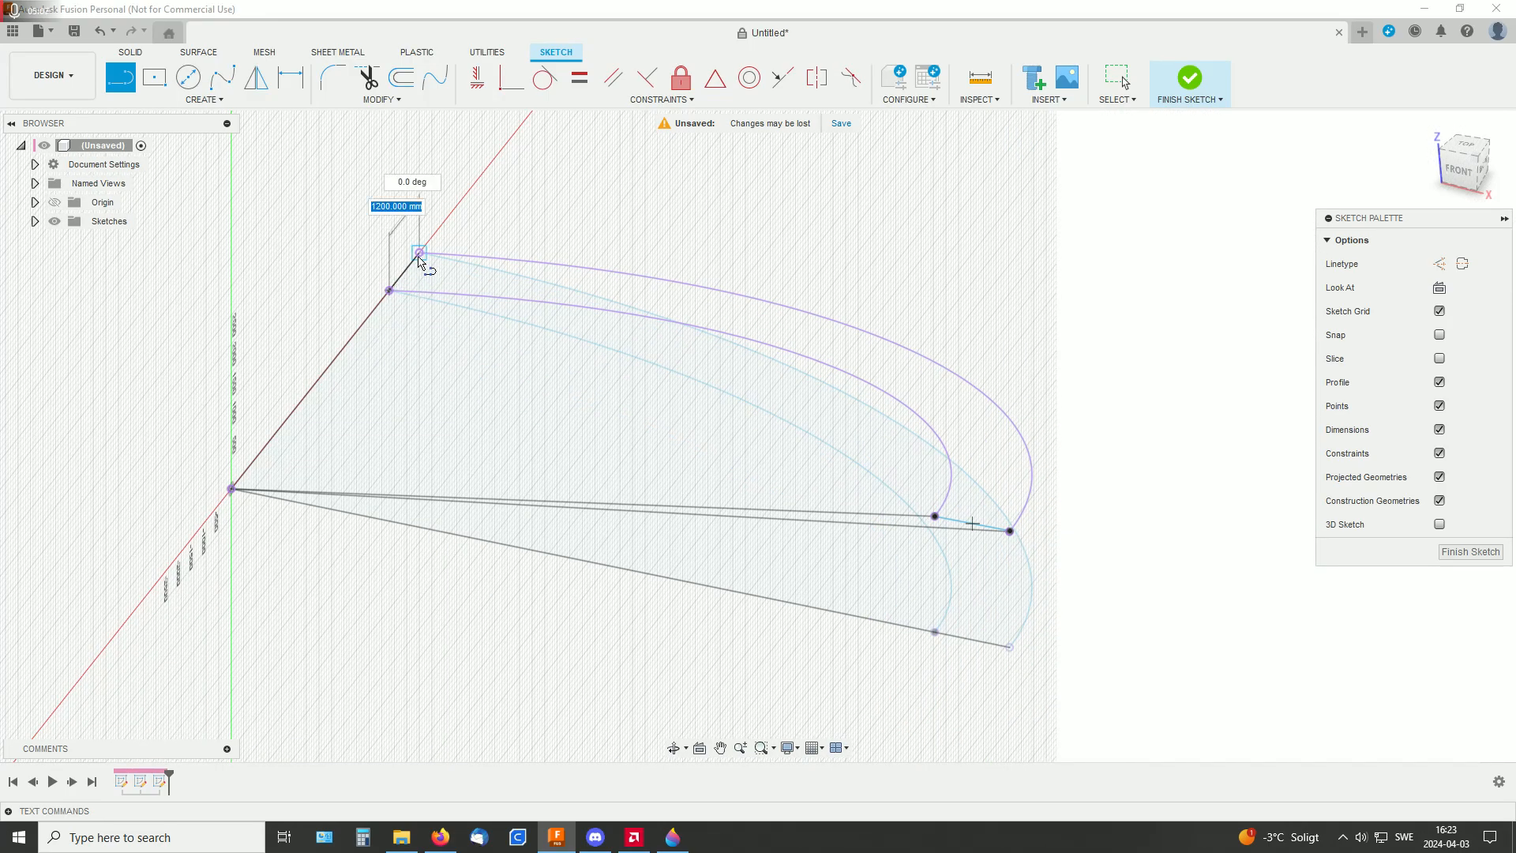
double_click(420, 253)
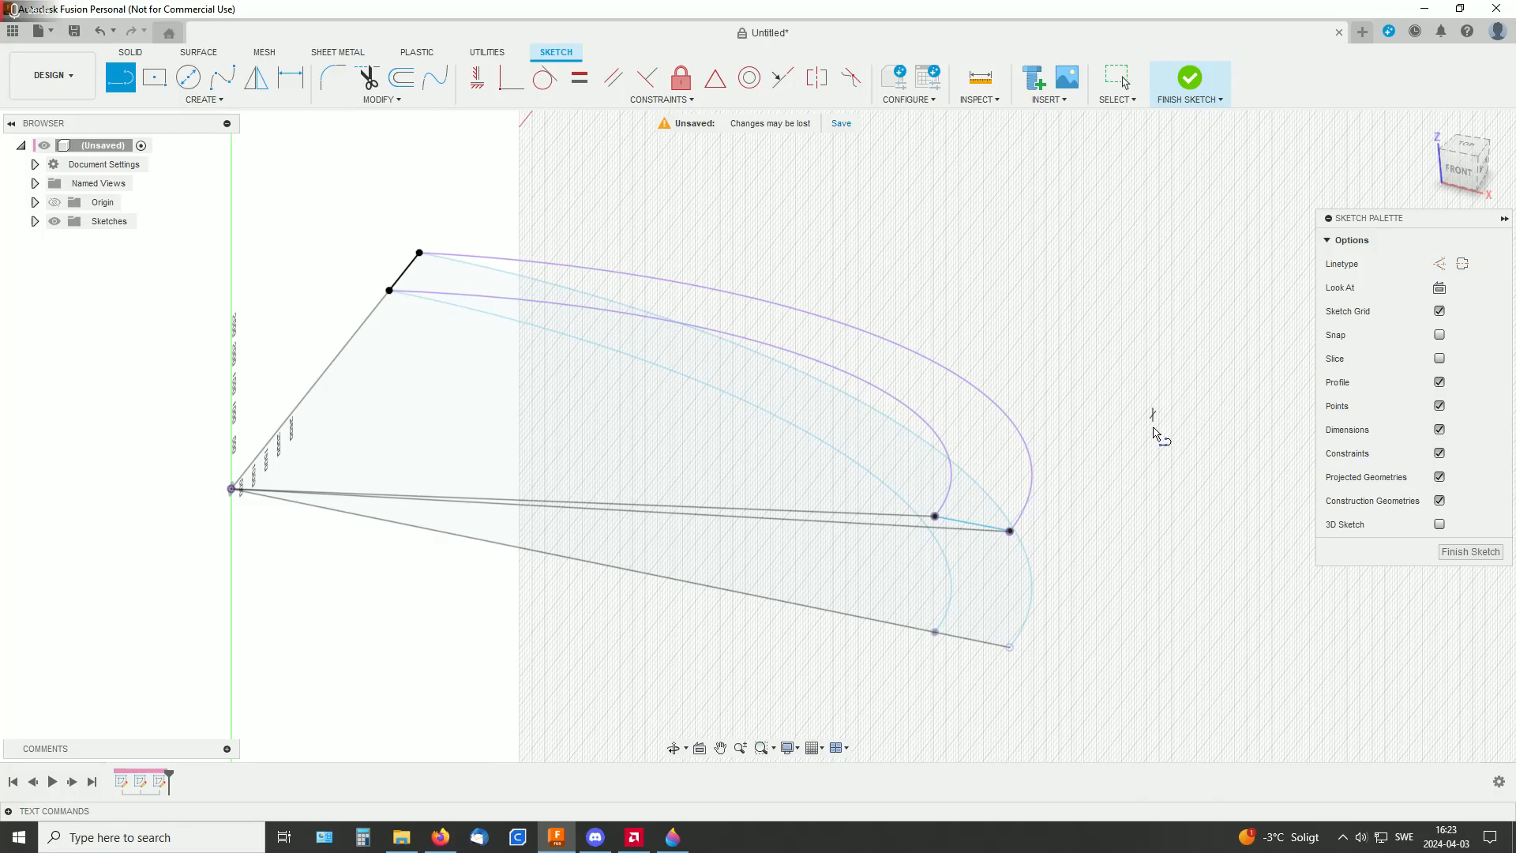
Make the raised closing line's outer endpoint coincident with the outer intersection curve's end point and finish the sketch
middle_drag(1139, 371, 1080, 271)
scroll(1031, 371, up, 8)
middle_drag(922, 505, 1090, 385)
scroll(1090, 387, up, 5)
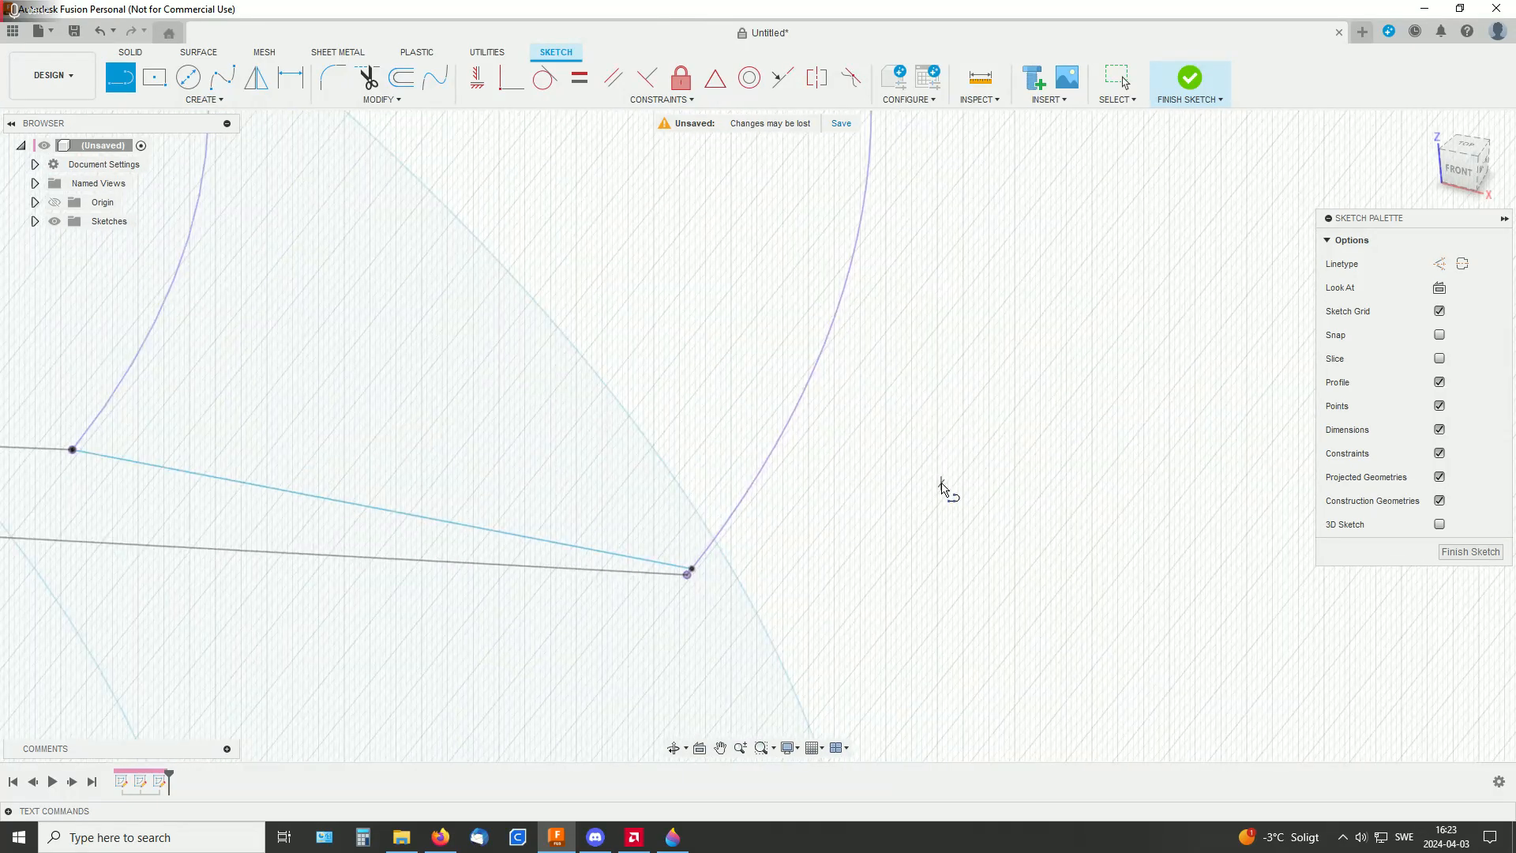
middle_drag(1103, 502, 1196, 464)
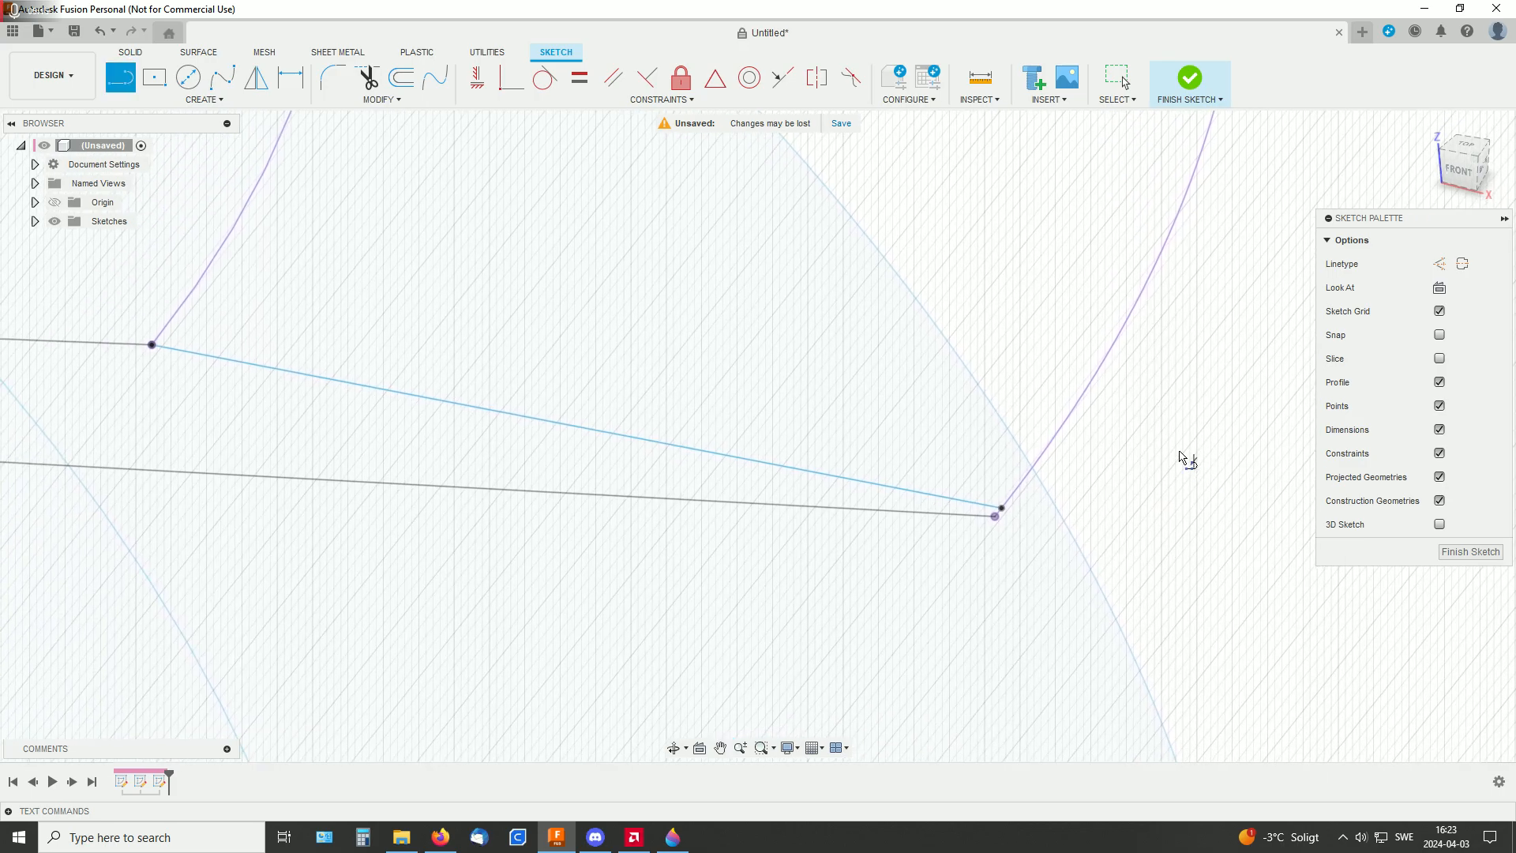
click(511, 76)
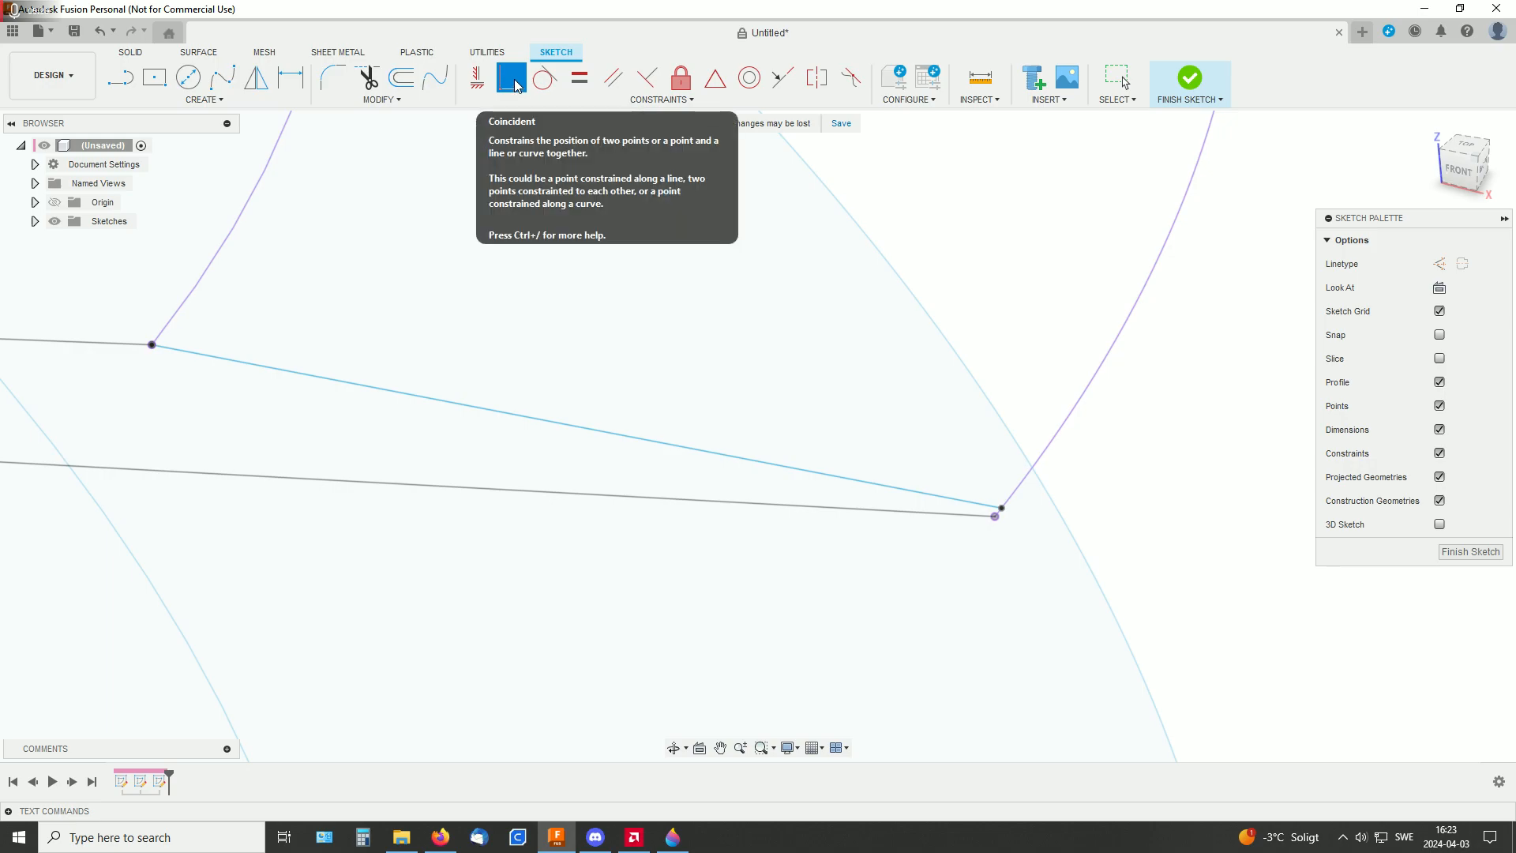
click(1003, 509)
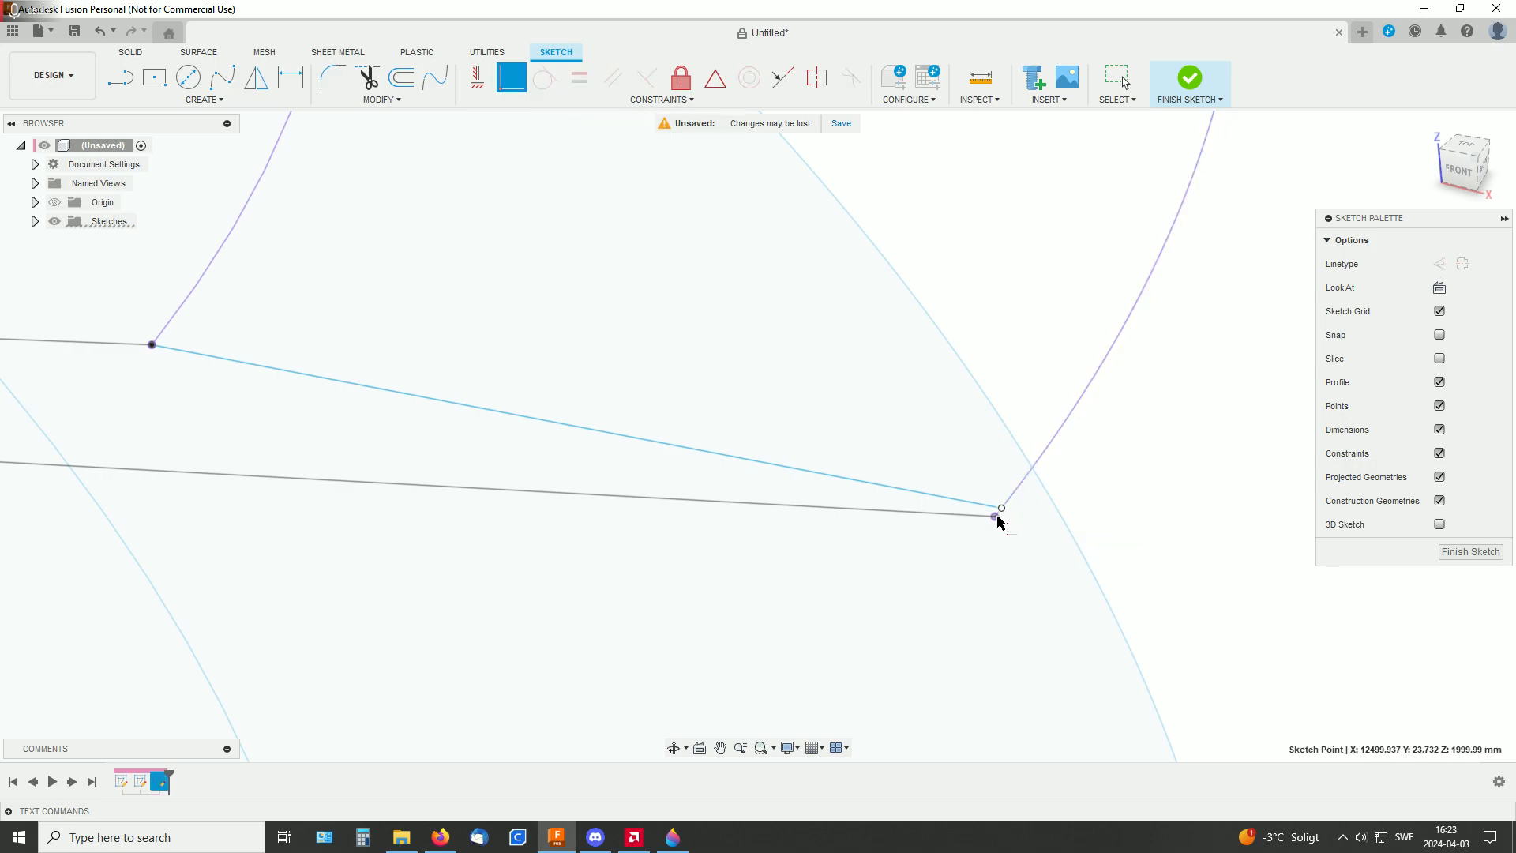
click(996, 517)
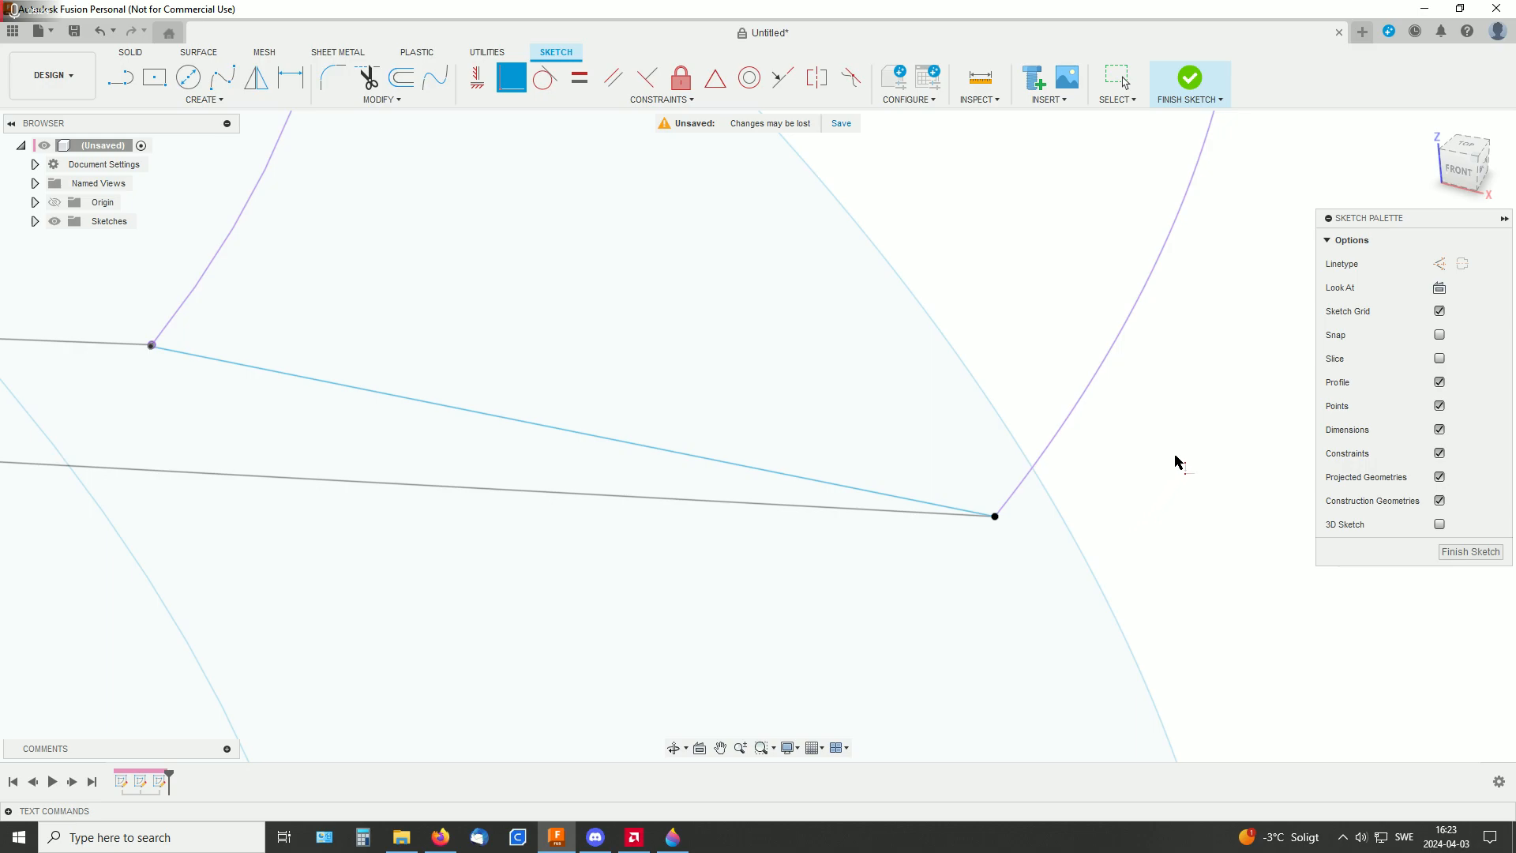
click(1185, 76)
Loft a new surface body between the outer and inner 3D intersection curves
scroll(1185, 415, down, 7)
middle_drag(1287, 375, 1236, 531)
mouse_move(1236, 531)
shift+middle_down()
mouse_move(1296, 477)
mouse_move(1248, 342)
shift+middle_up()
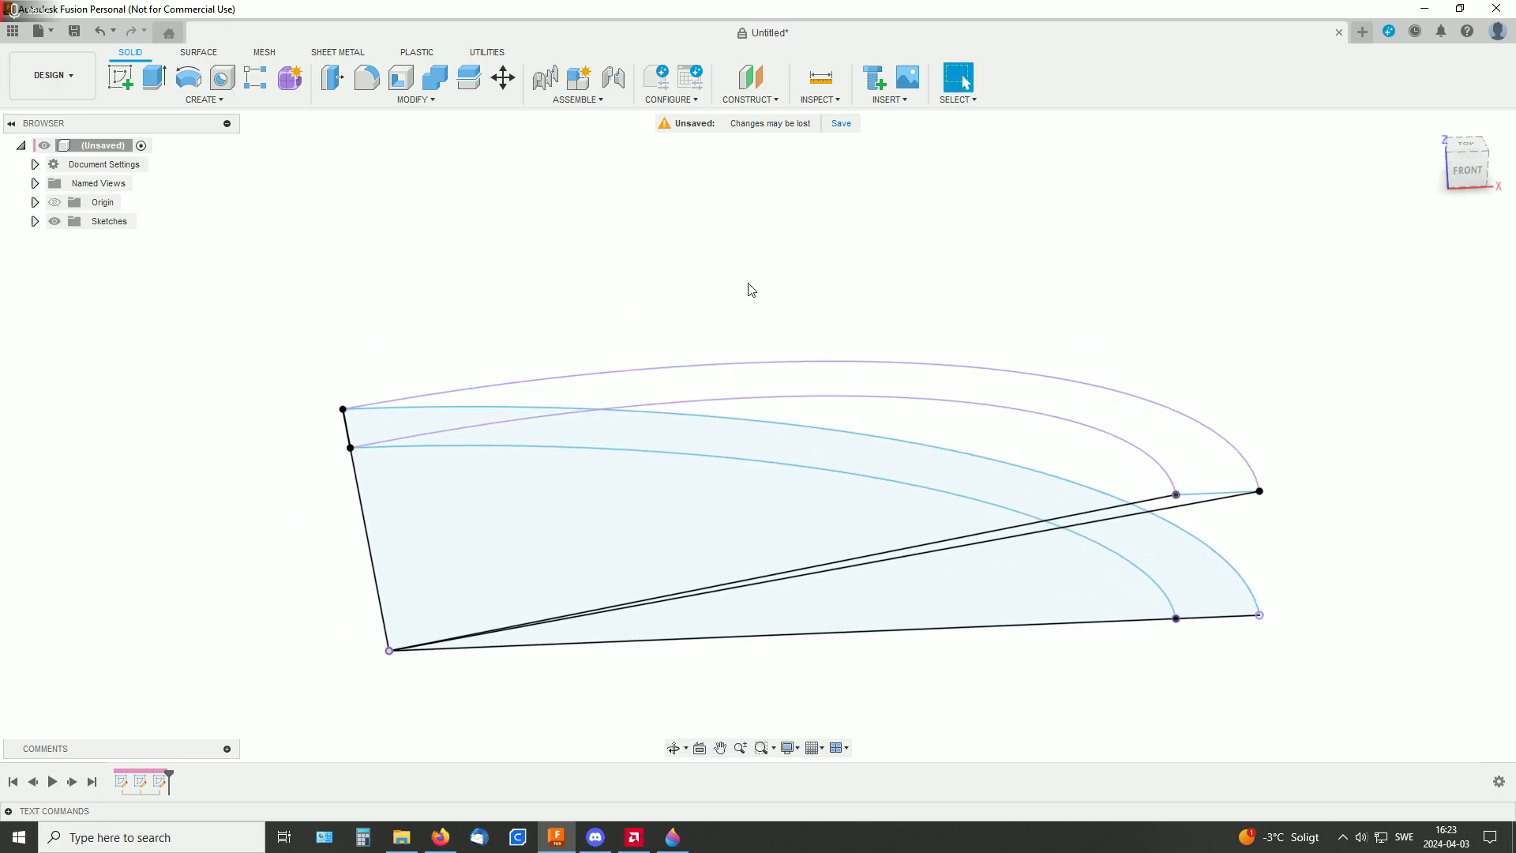
middle_drag(748, 285, 679, 284)
click(198, 52)
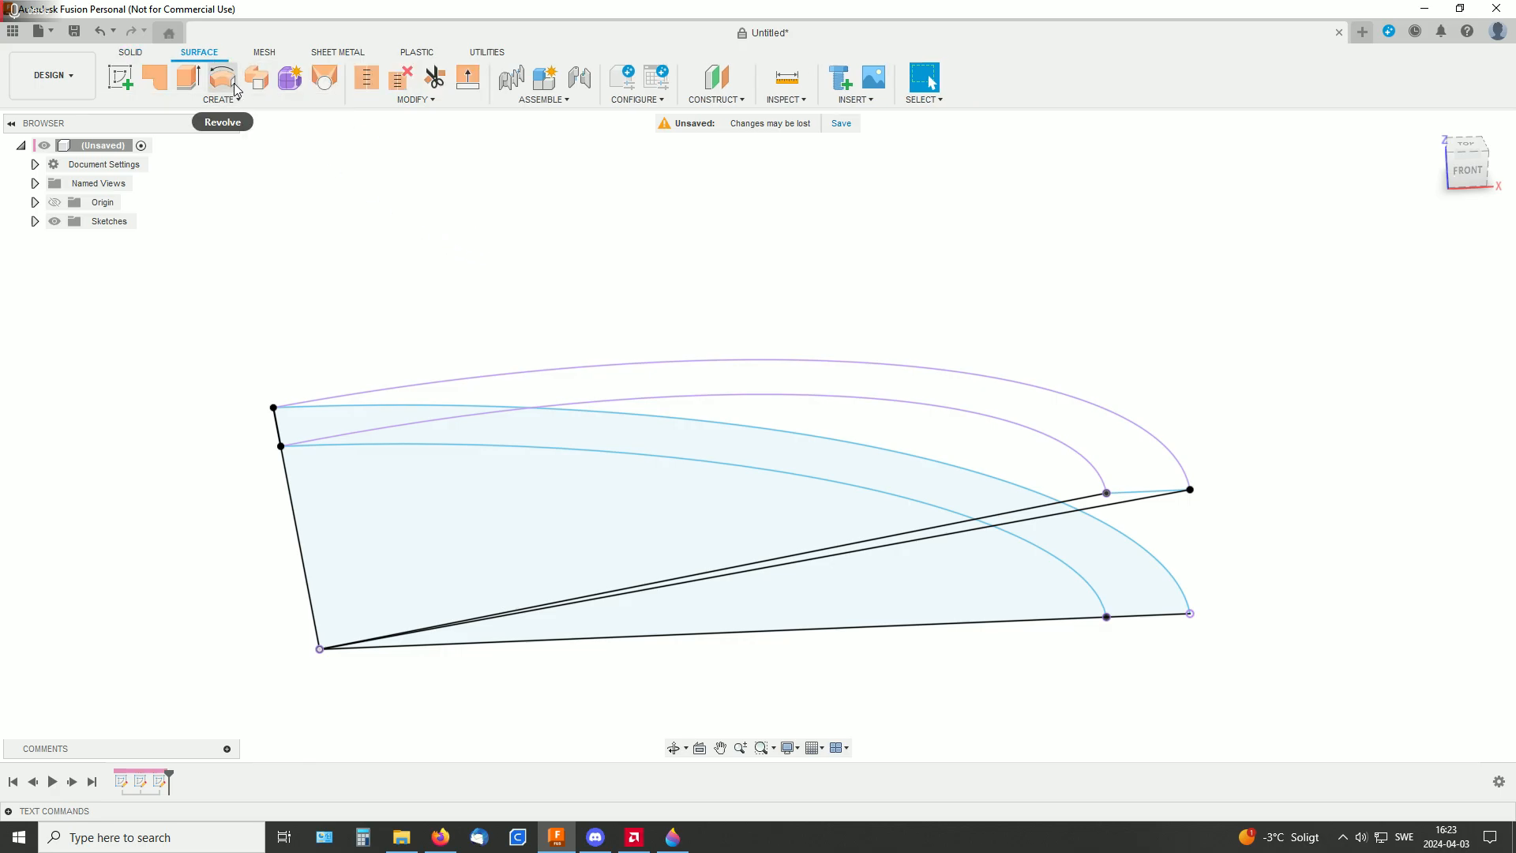
click(196, 101)
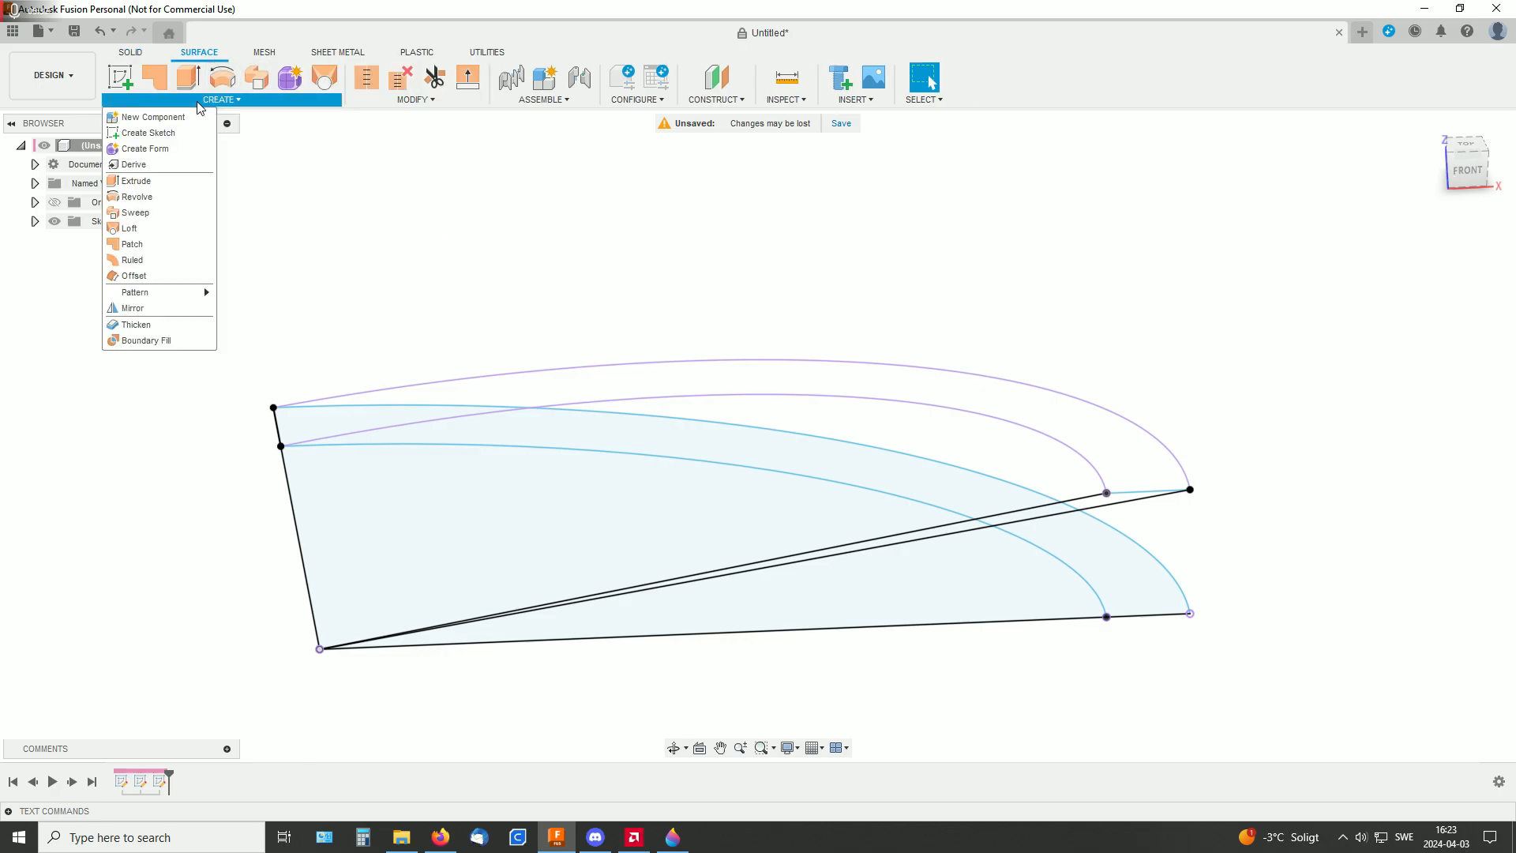
click(157, 229)
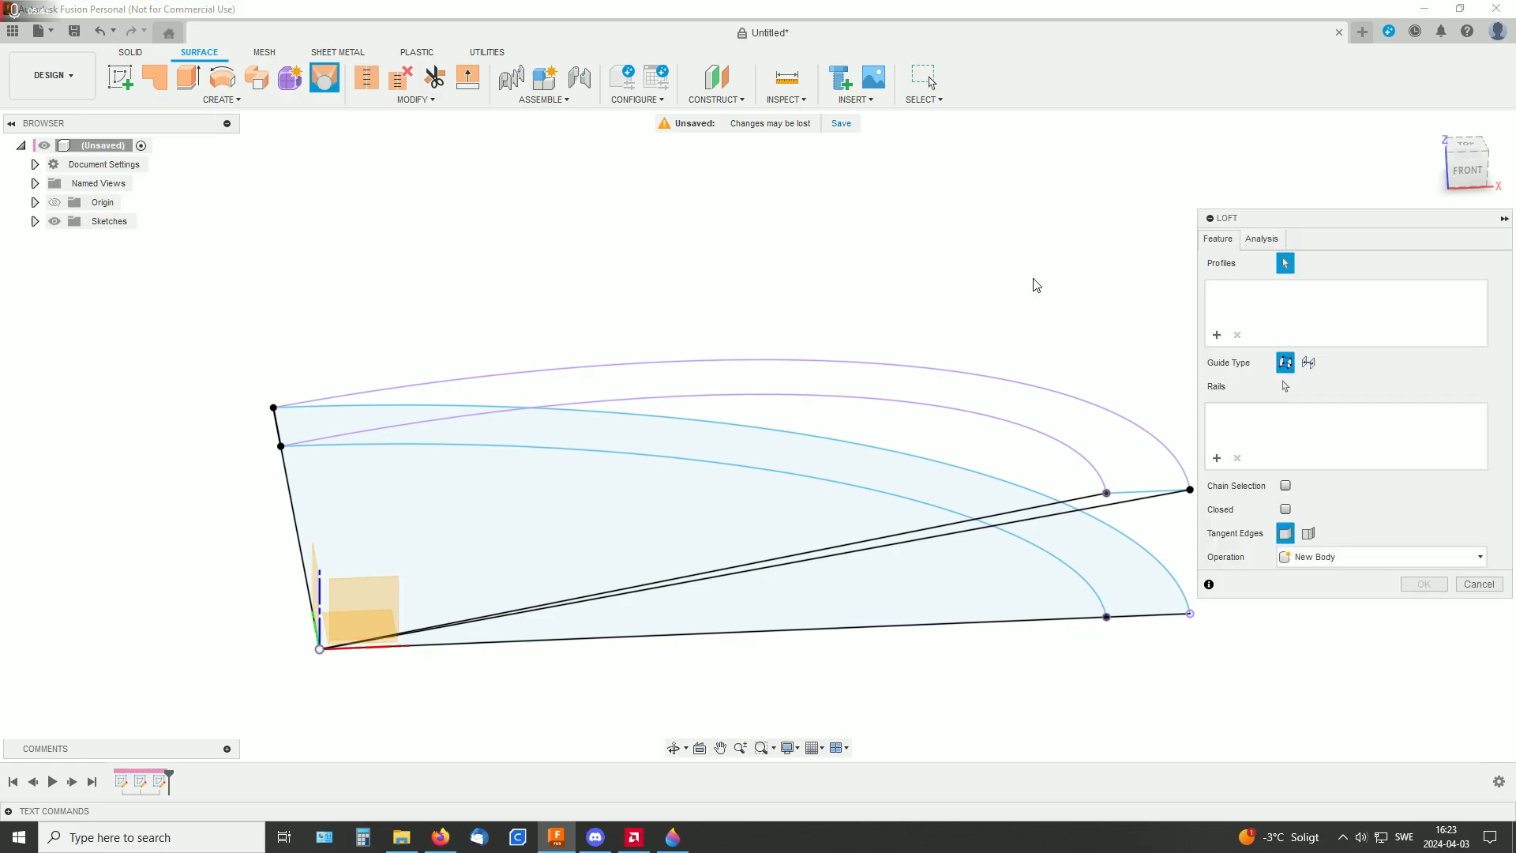
click(1025, 381)
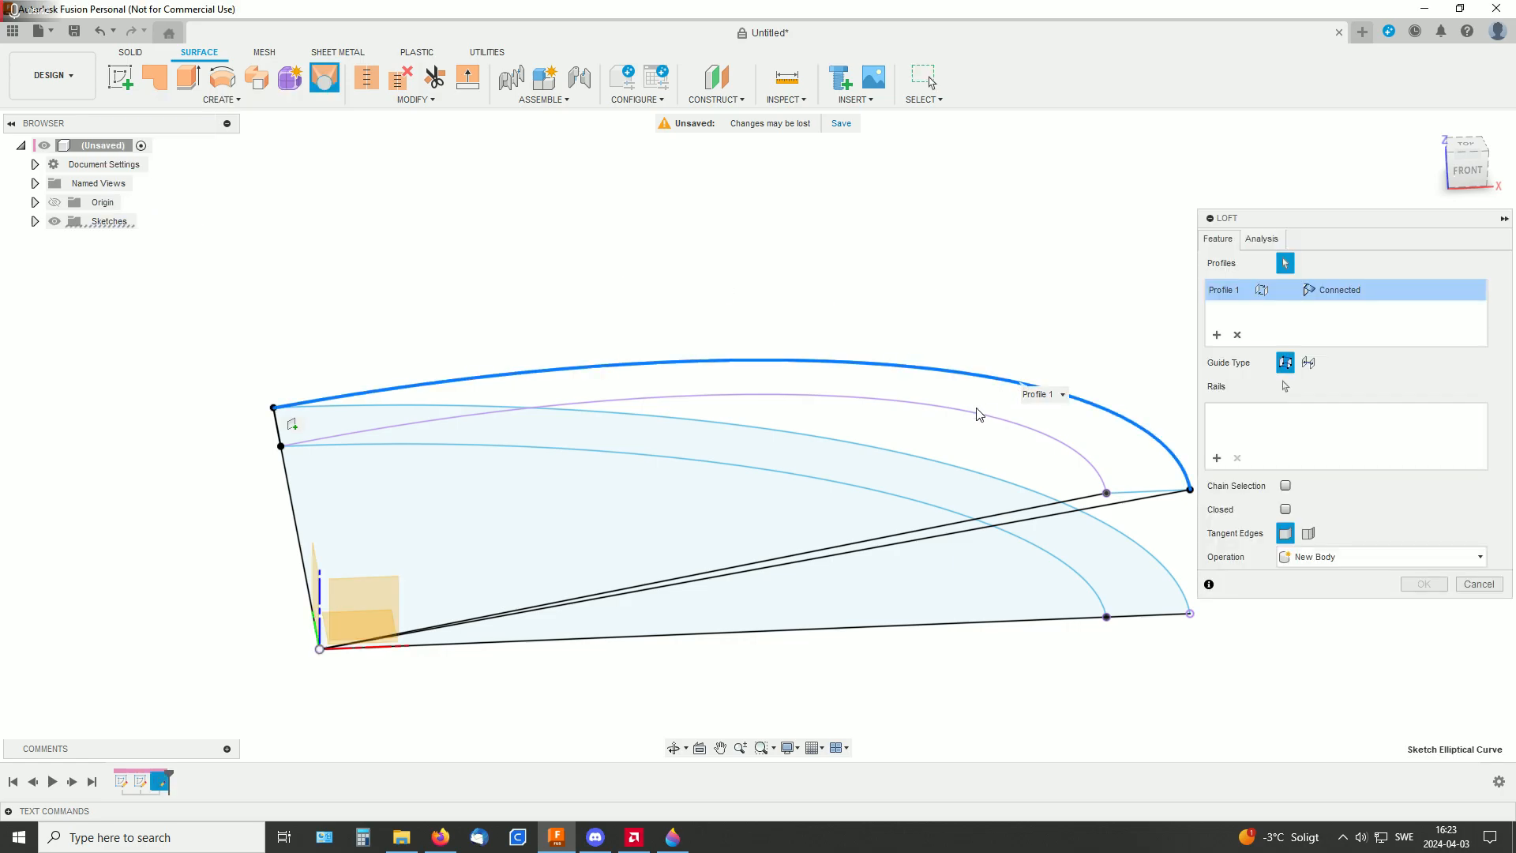
click(976, 417)
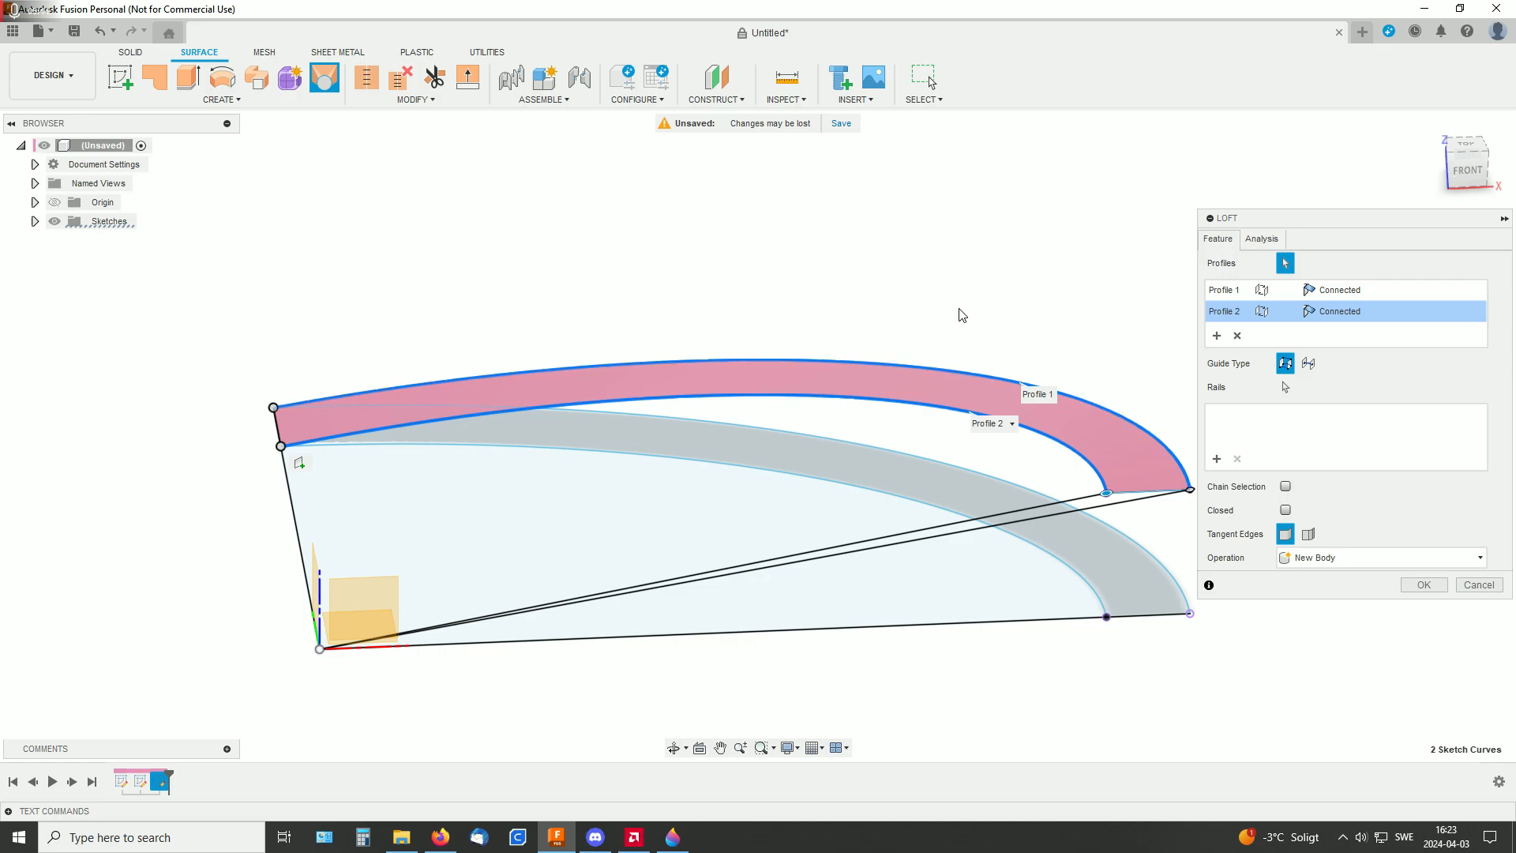
shift+middle_drag(1019, 308, 939, 282)
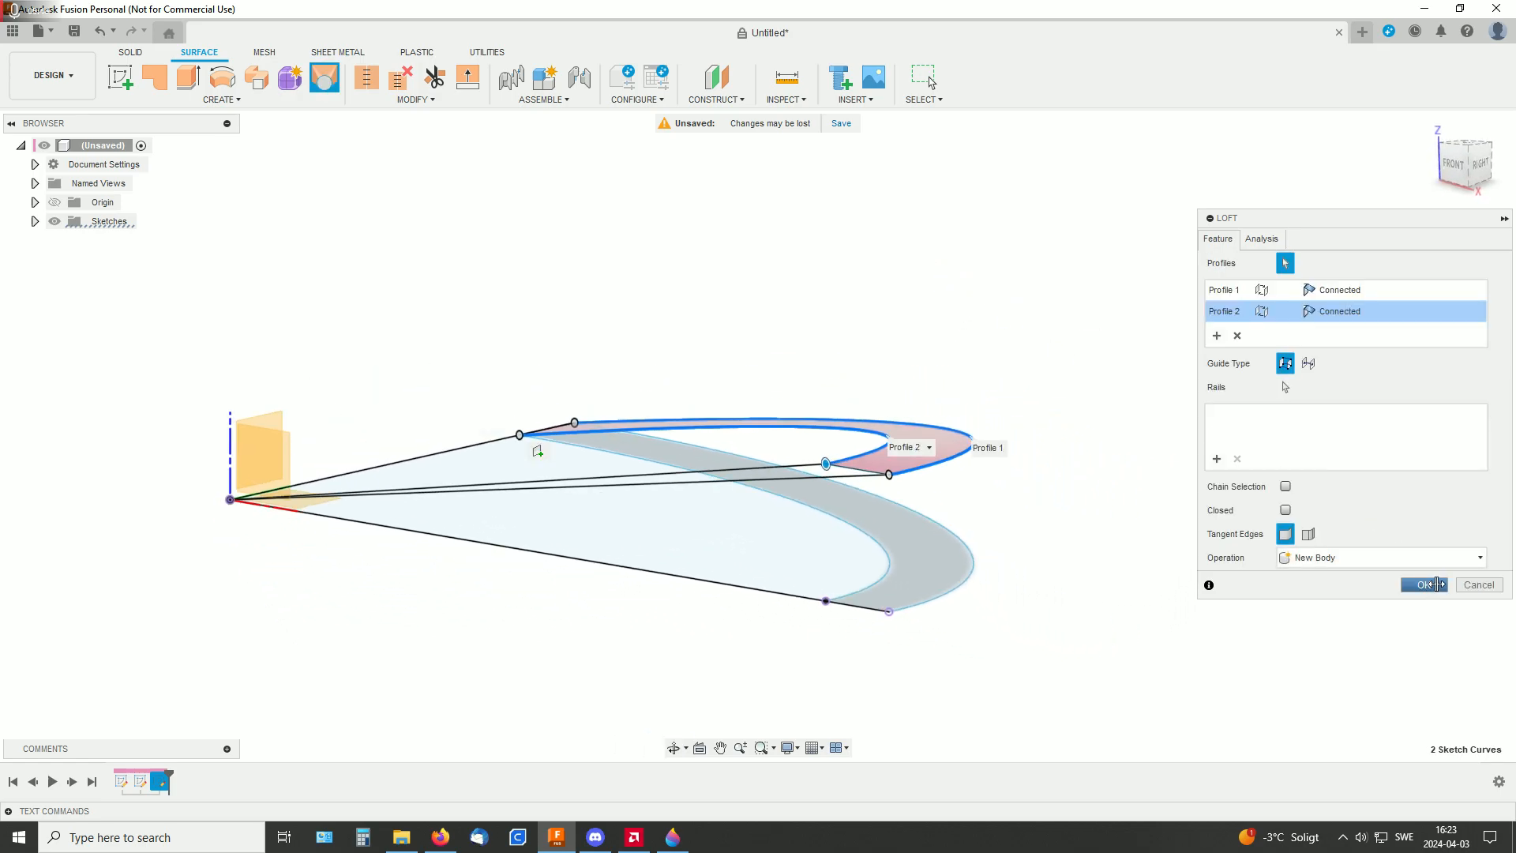
click(1435, 584)
Switch to Firefox to examine the reference picture of the ramp with its cross supports, and return to Fusion
shift+middle_drag(1016, 319, 1135, 448)
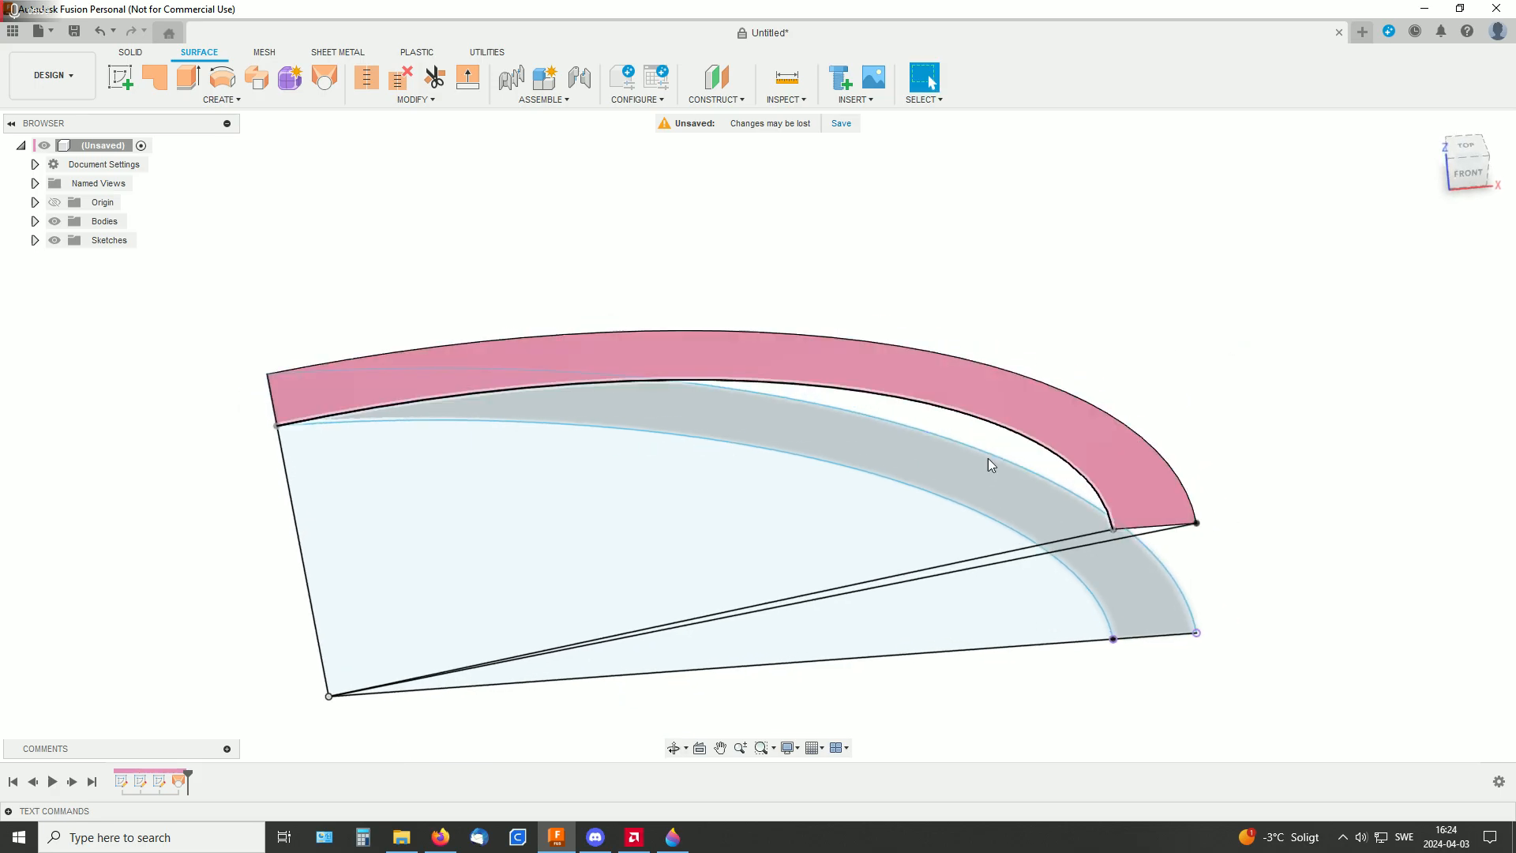
click(440, 839)
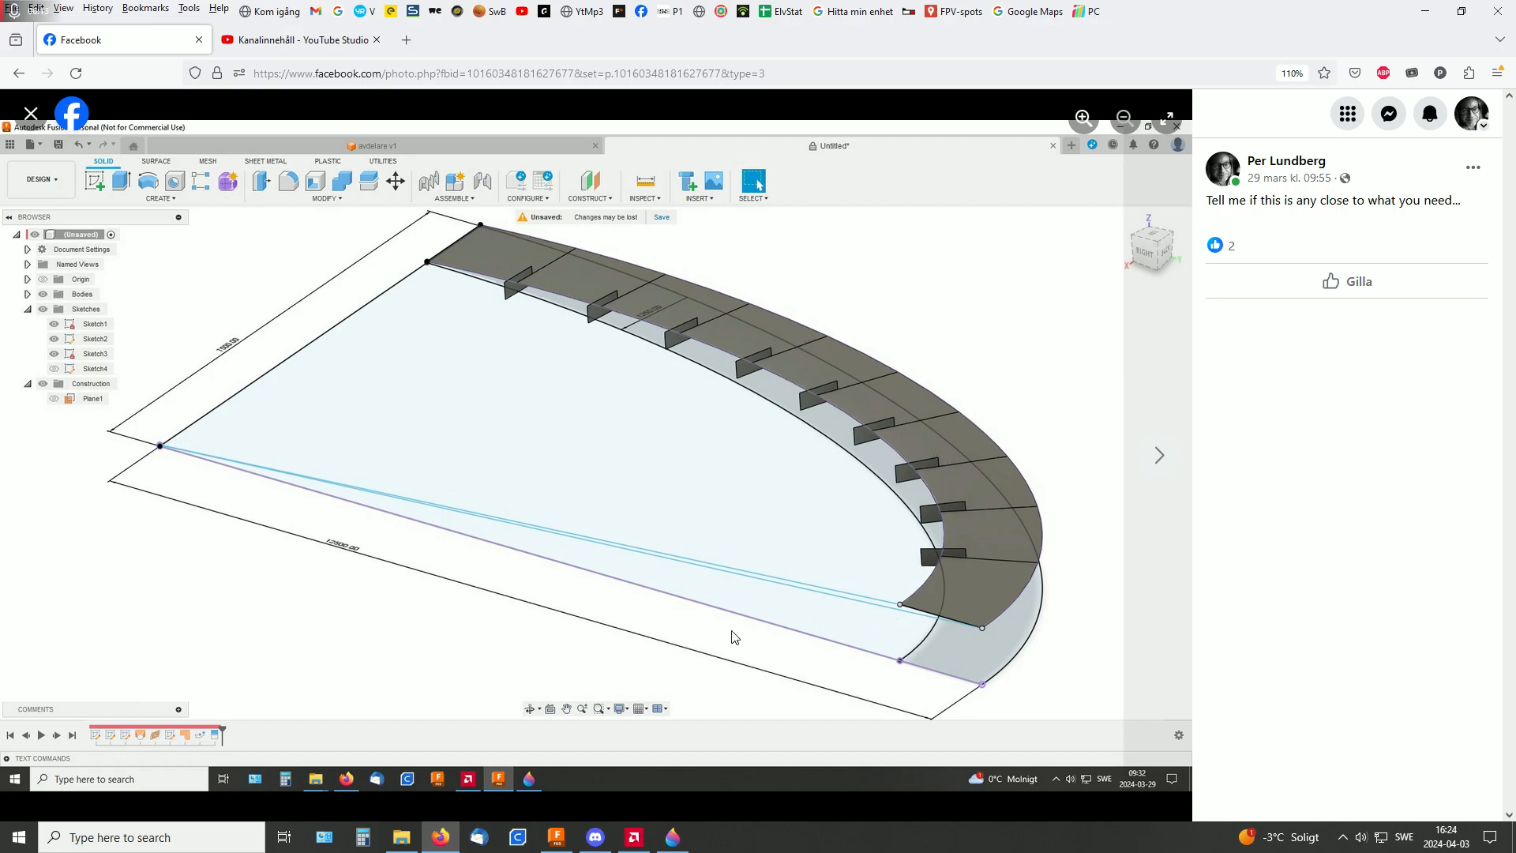
click(557, 836)
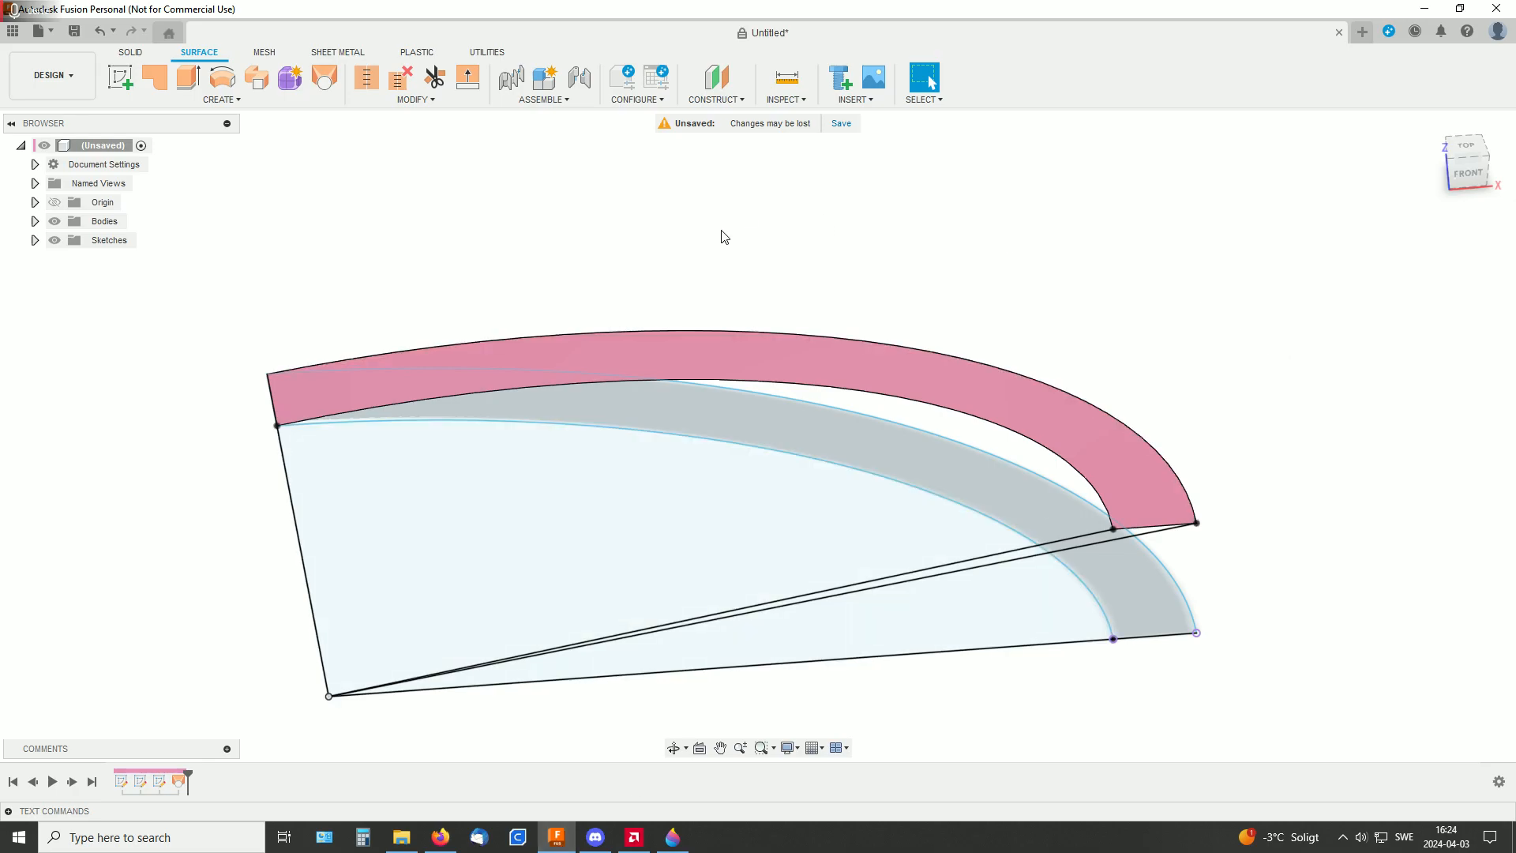
Construct a plane along the lofted surface's inner edge at a proportional distance of 0.1
shift+middle_drag(1076, 269, 1028, 253)
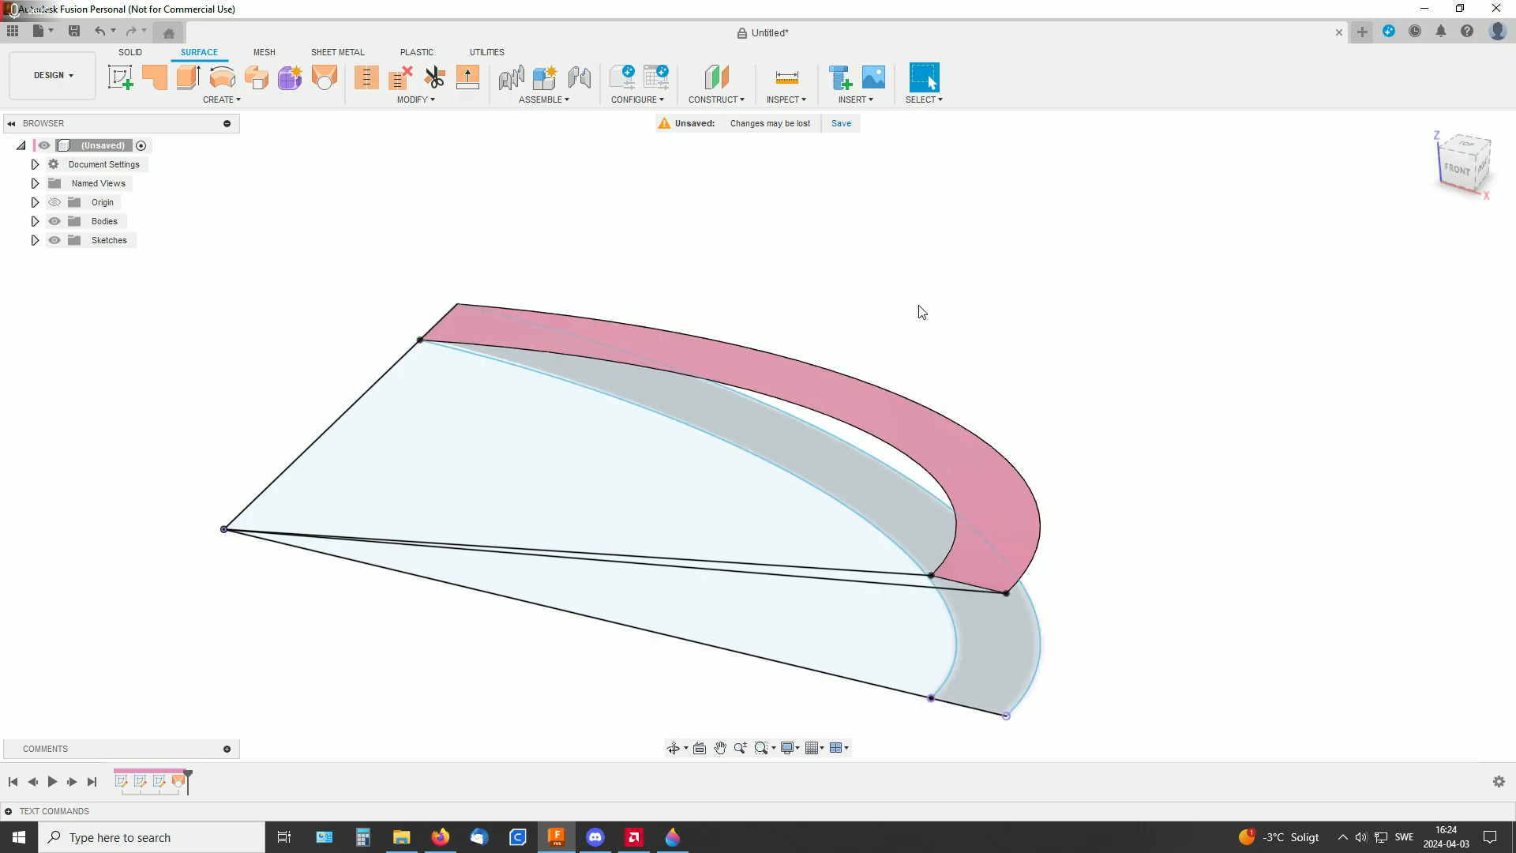
click(724, 101)
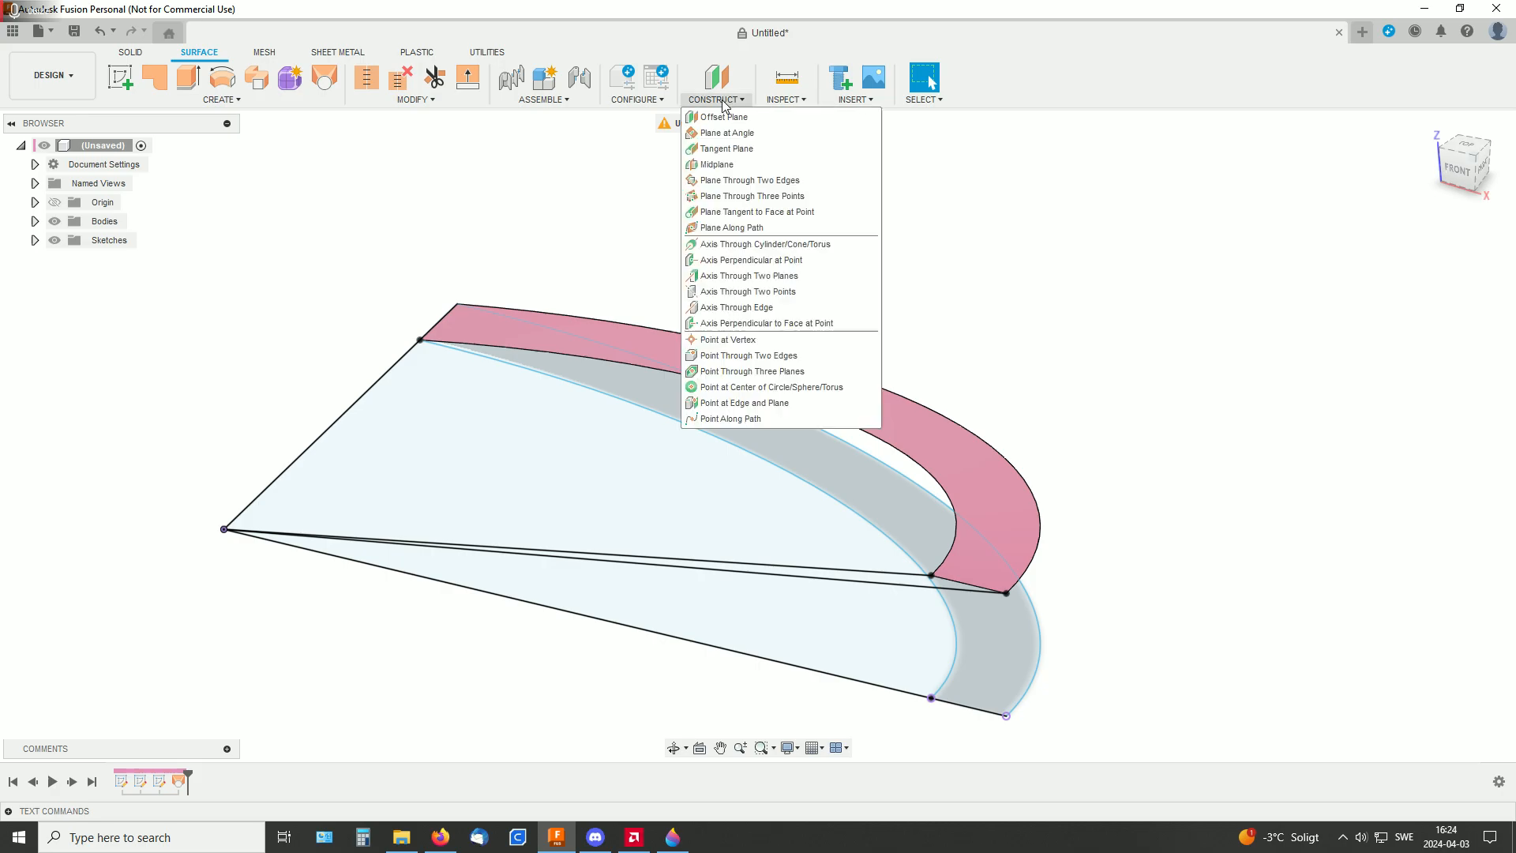
click(784, 228)
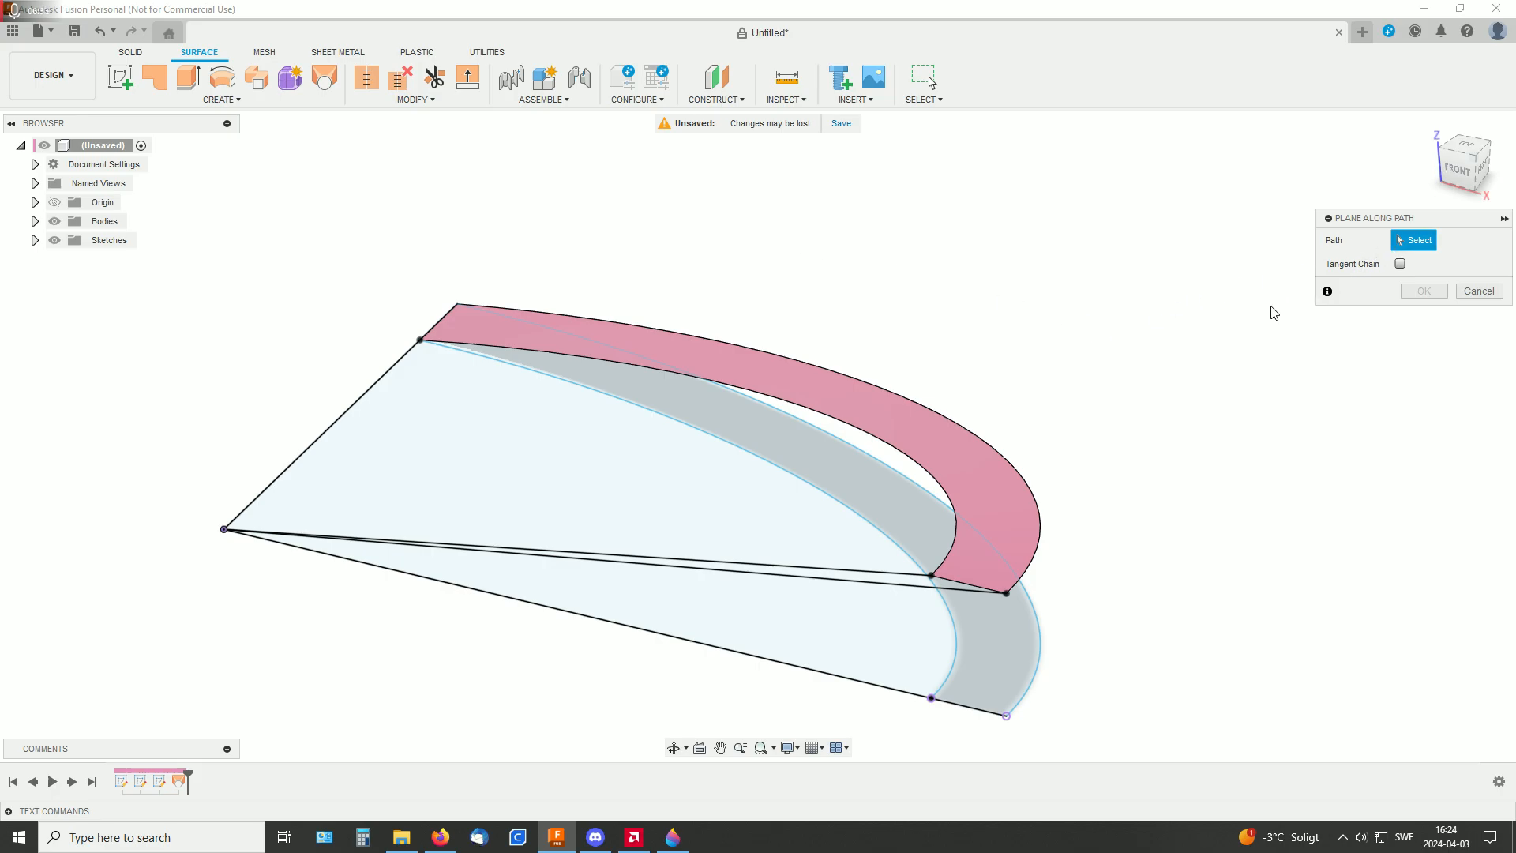
click(948, 499)
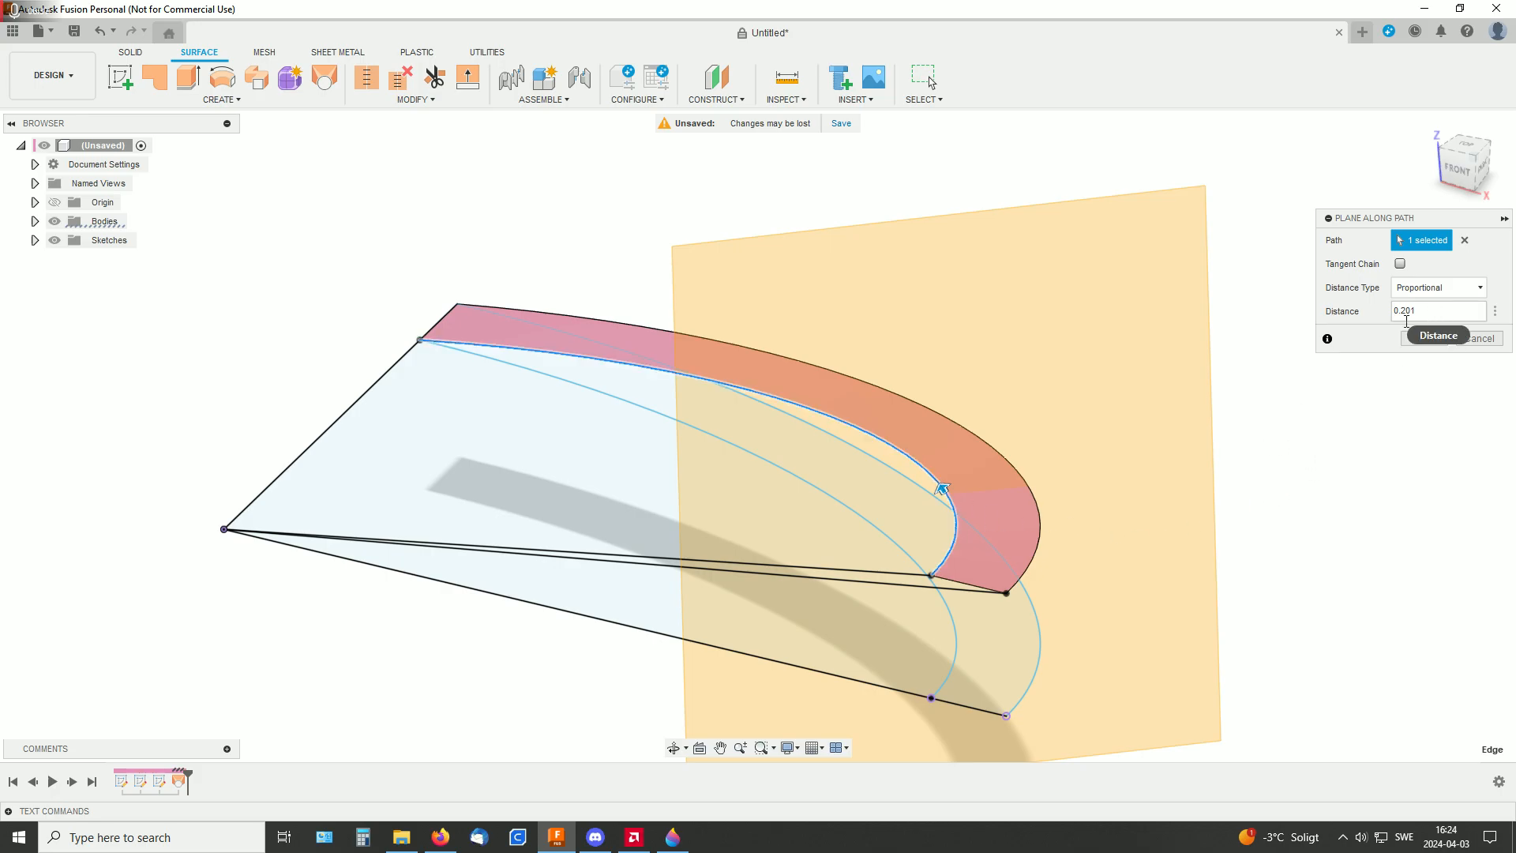
shift+middle_drag(1154, 384, 1059, 382)
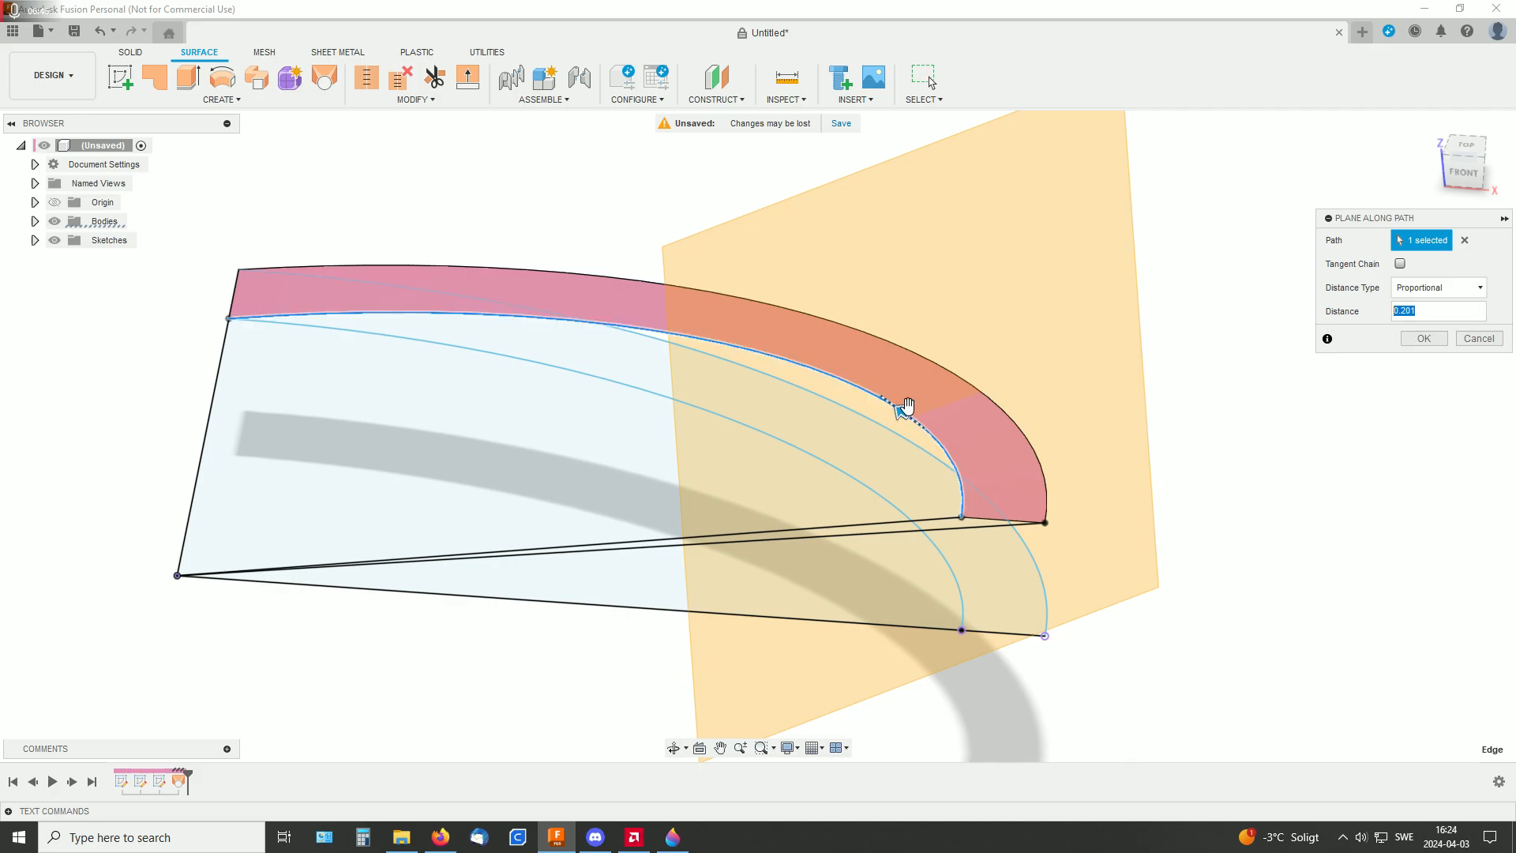
drag(903, 406, 210, 321)
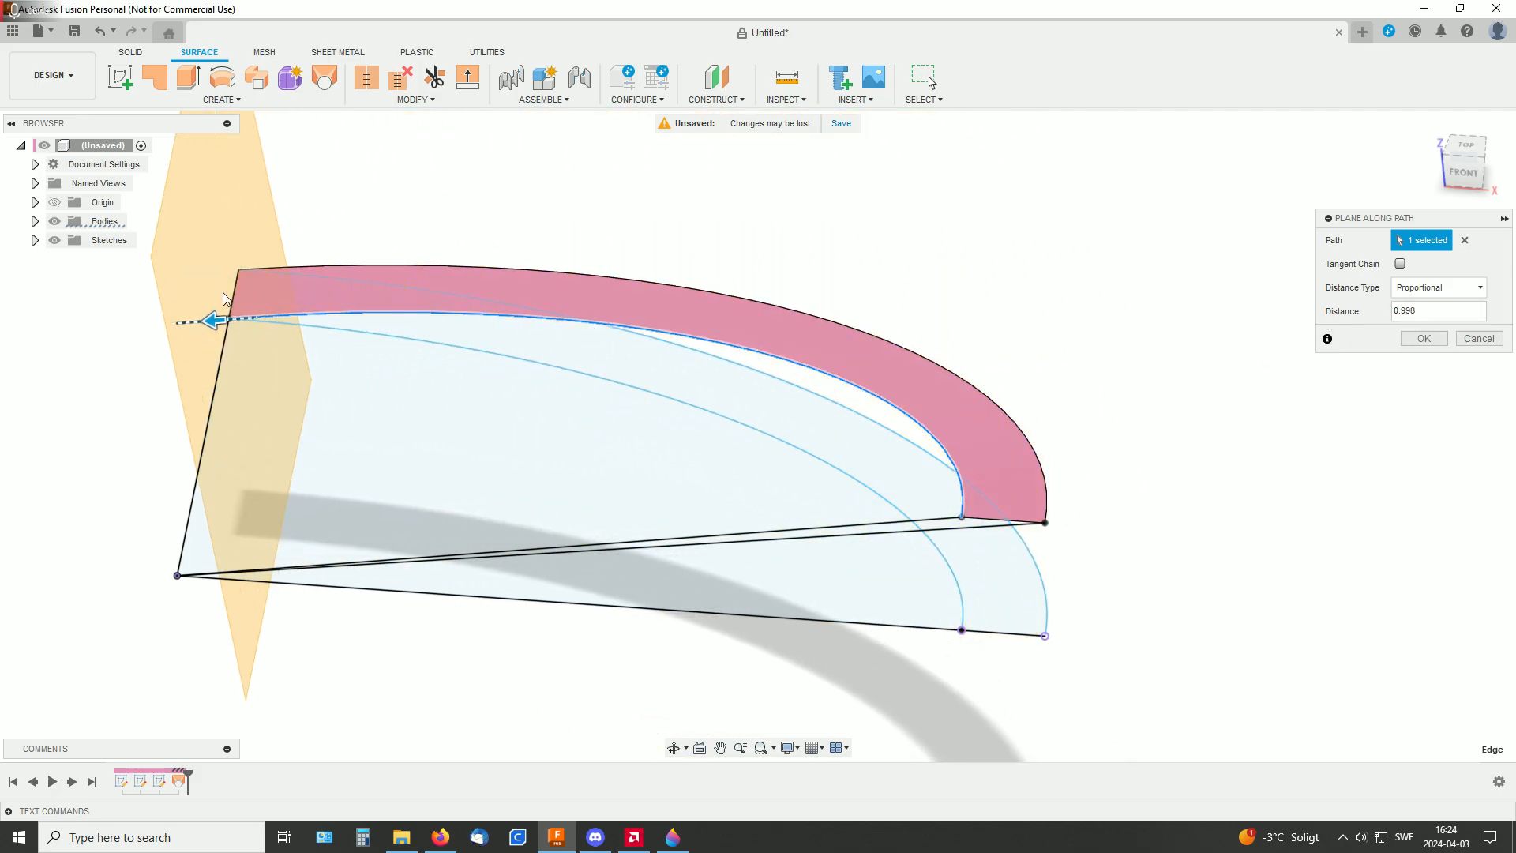
drag(212, 320, 943, 448)
click(1425, 311)
text(.1)
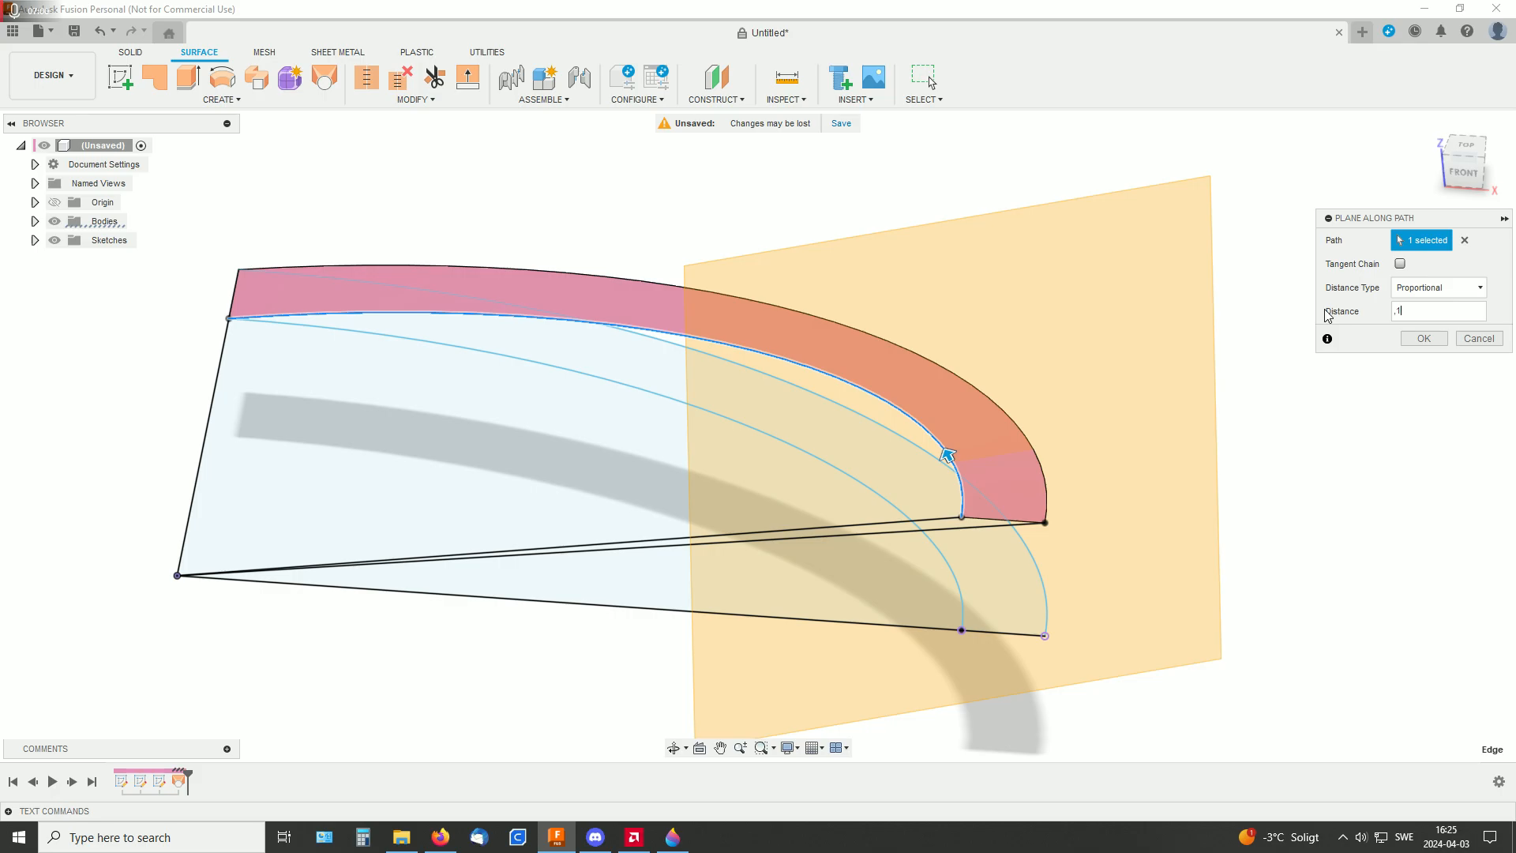
key(Return)
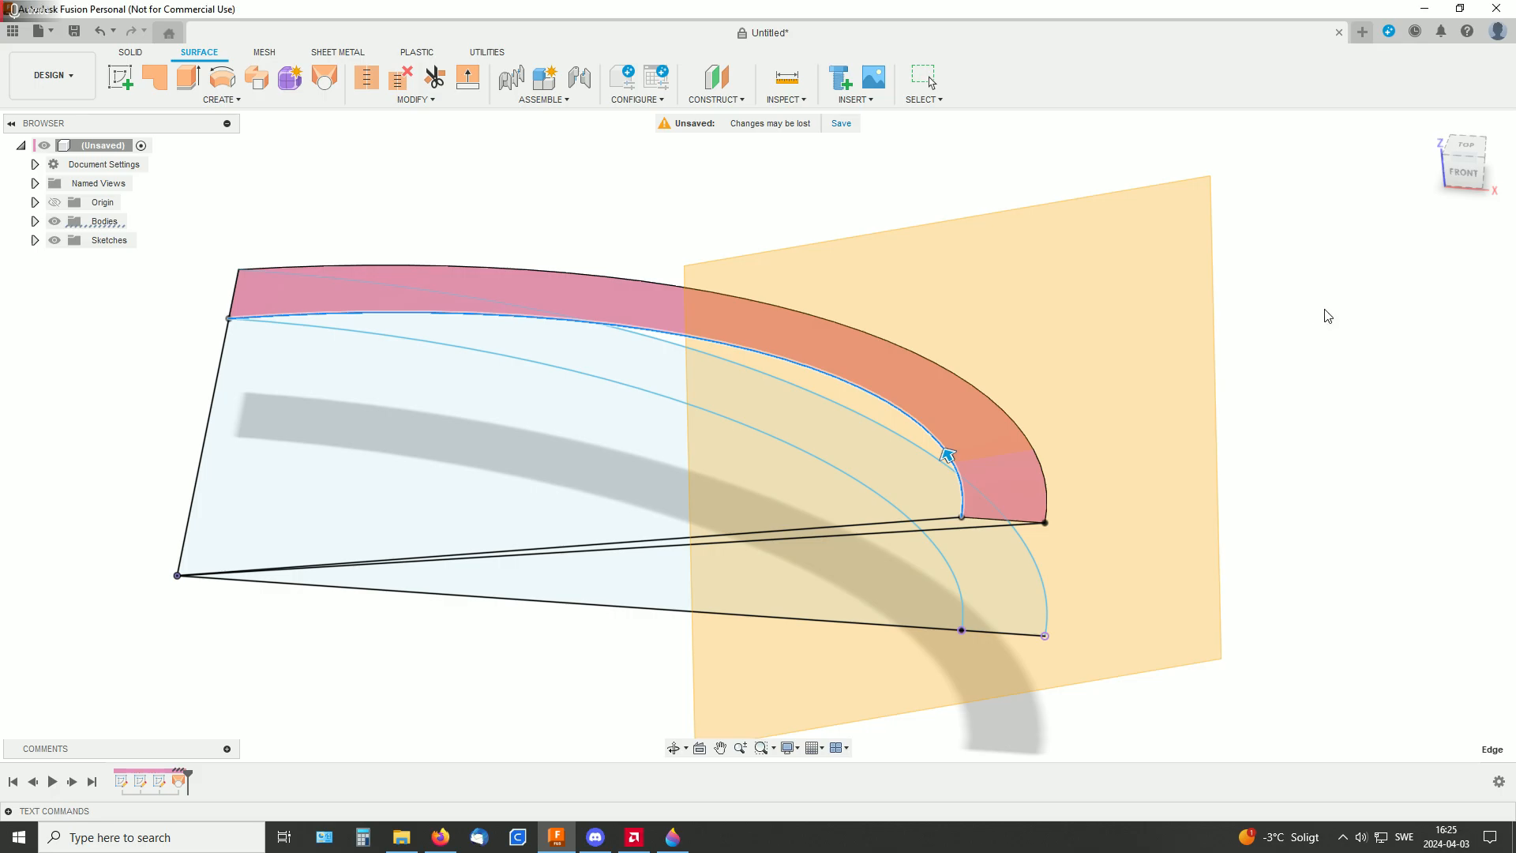
Sketch a centre rectangle about 544 by 434 mm on the new construction plane, centred on the ramp's inner edge, and finish the sketch
mouse_move(1320, 324)
shift+middle_down()
mouse_move(1103, 382)
mouse_move(1147, 358)
mouse_move(1097, 318)
mouse_move(1026, 339)
shift+middle_up()
click(120, 76)
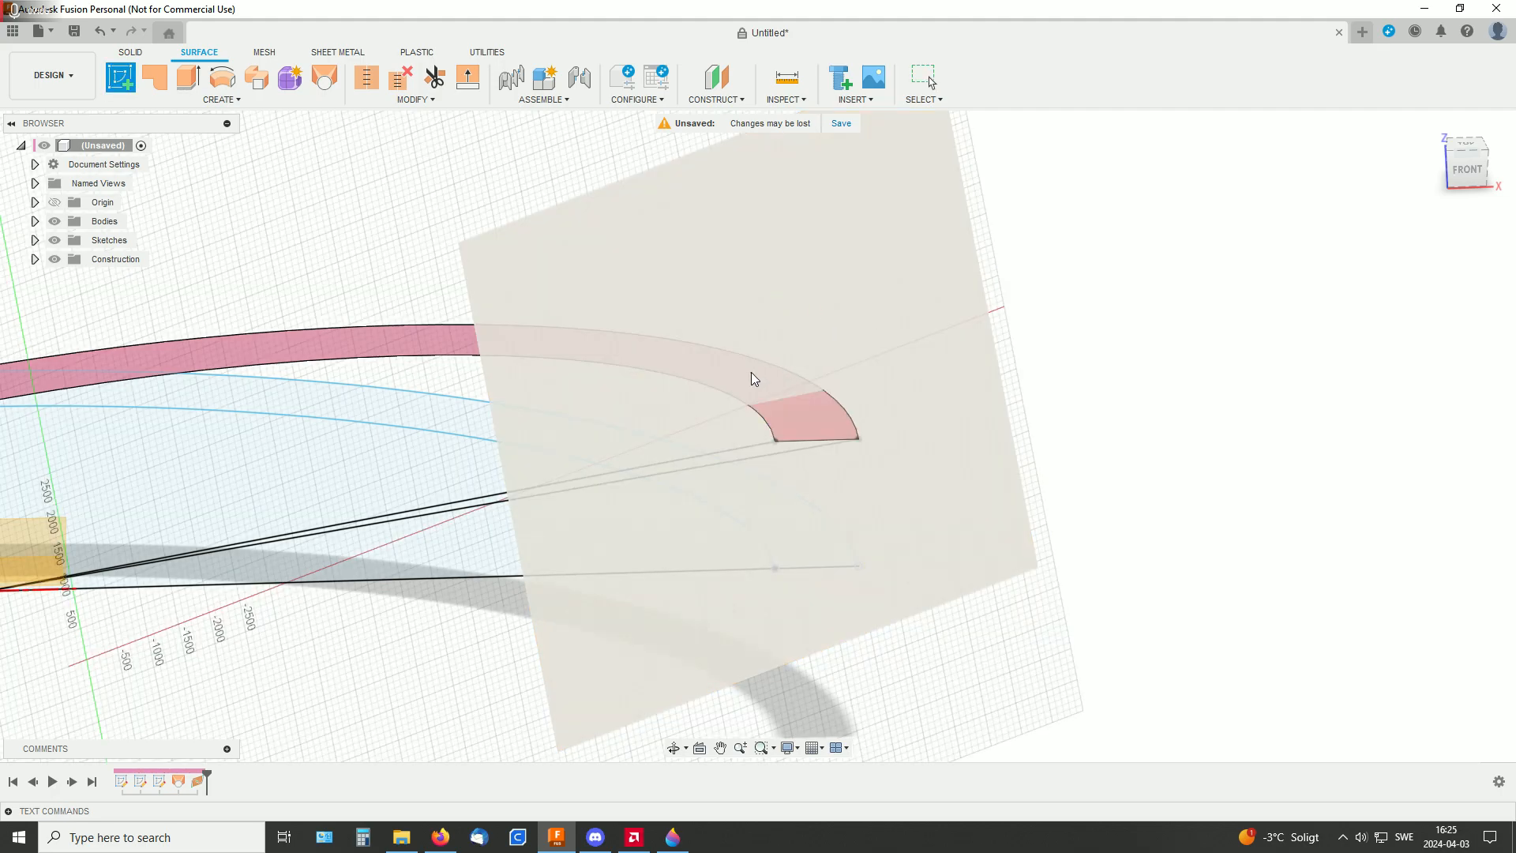
click(742, 335)
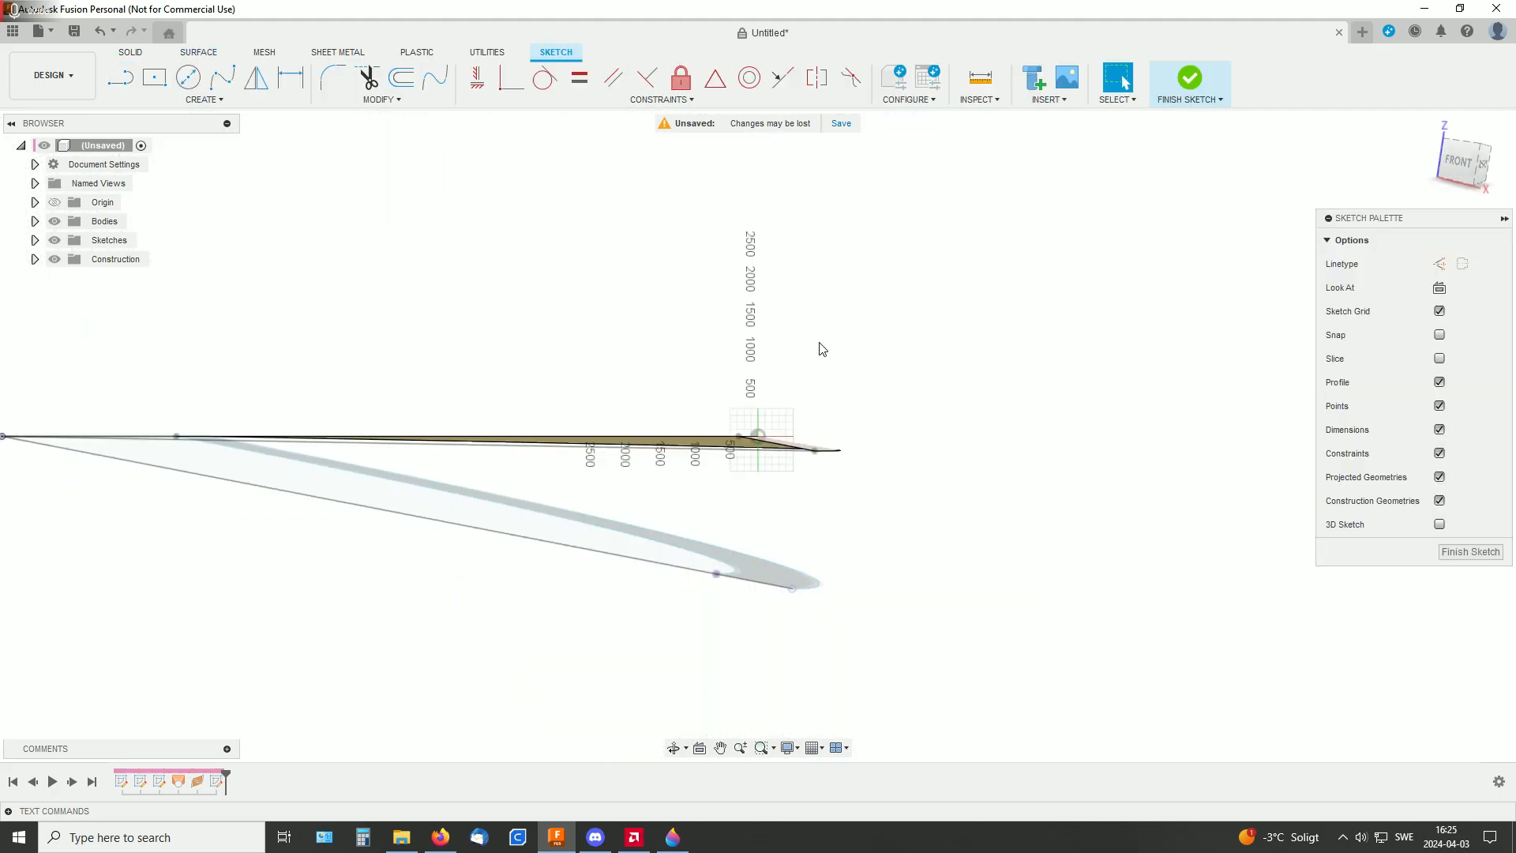
click(154, 77)
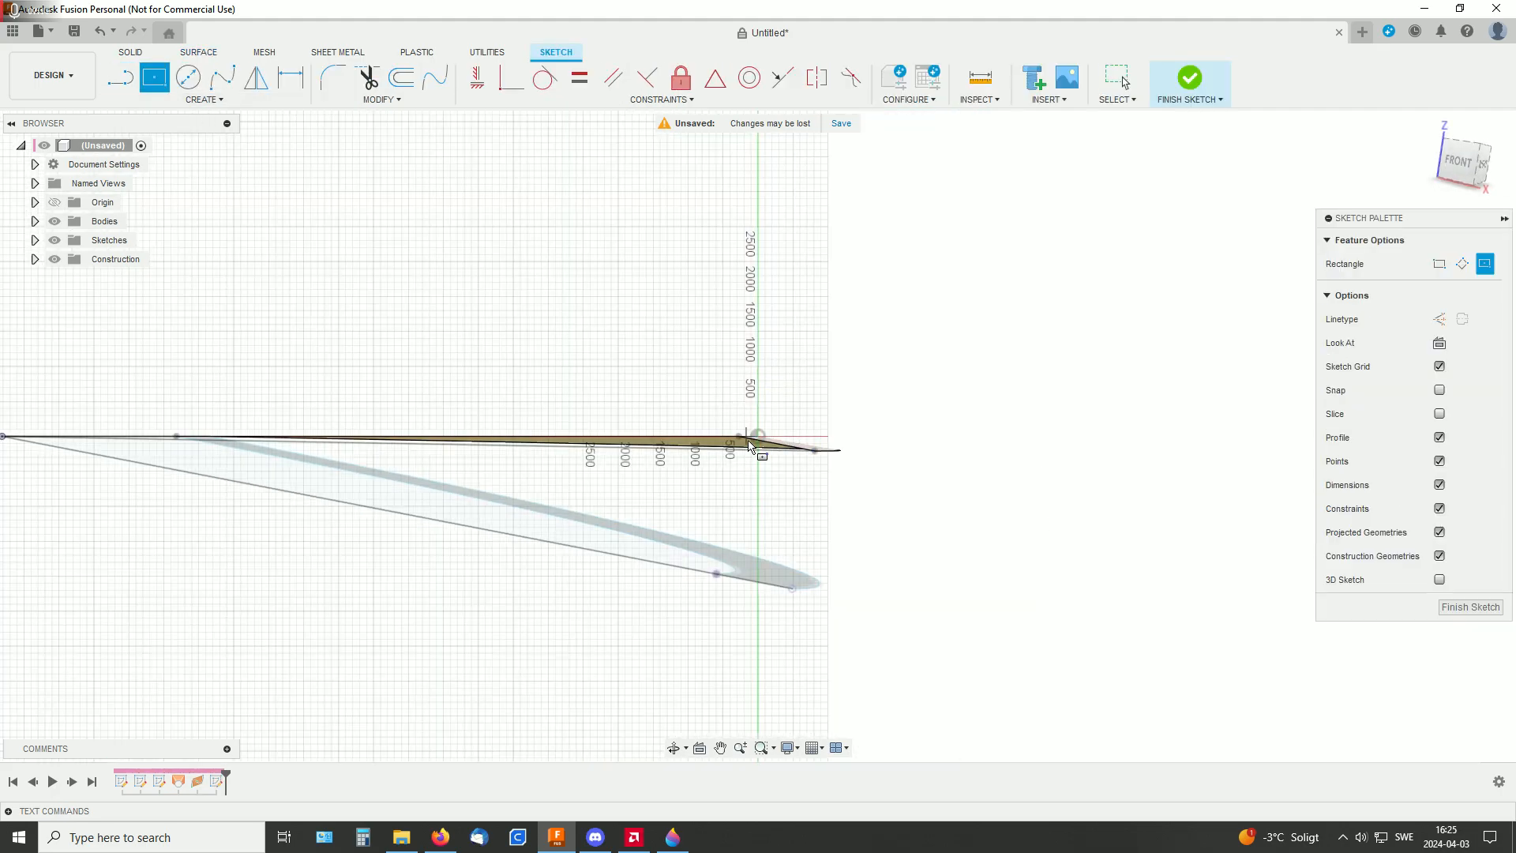
scroll(800, 472, up, 3)
scroll(790, 474, up, 2)
click(682, 368)
key(Tab)
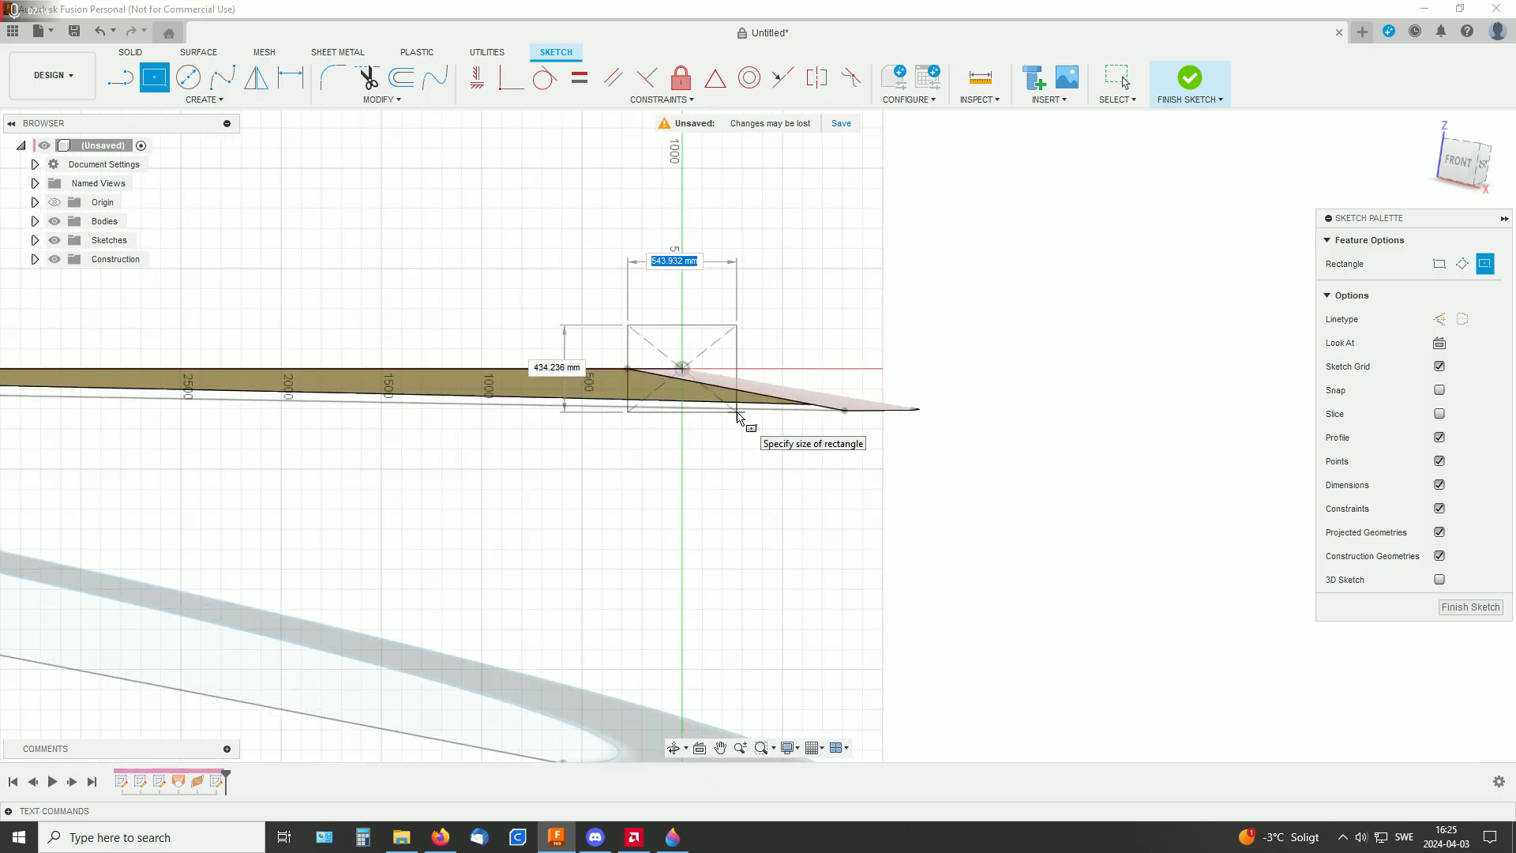
click(738, 413)
click(1190, 79)
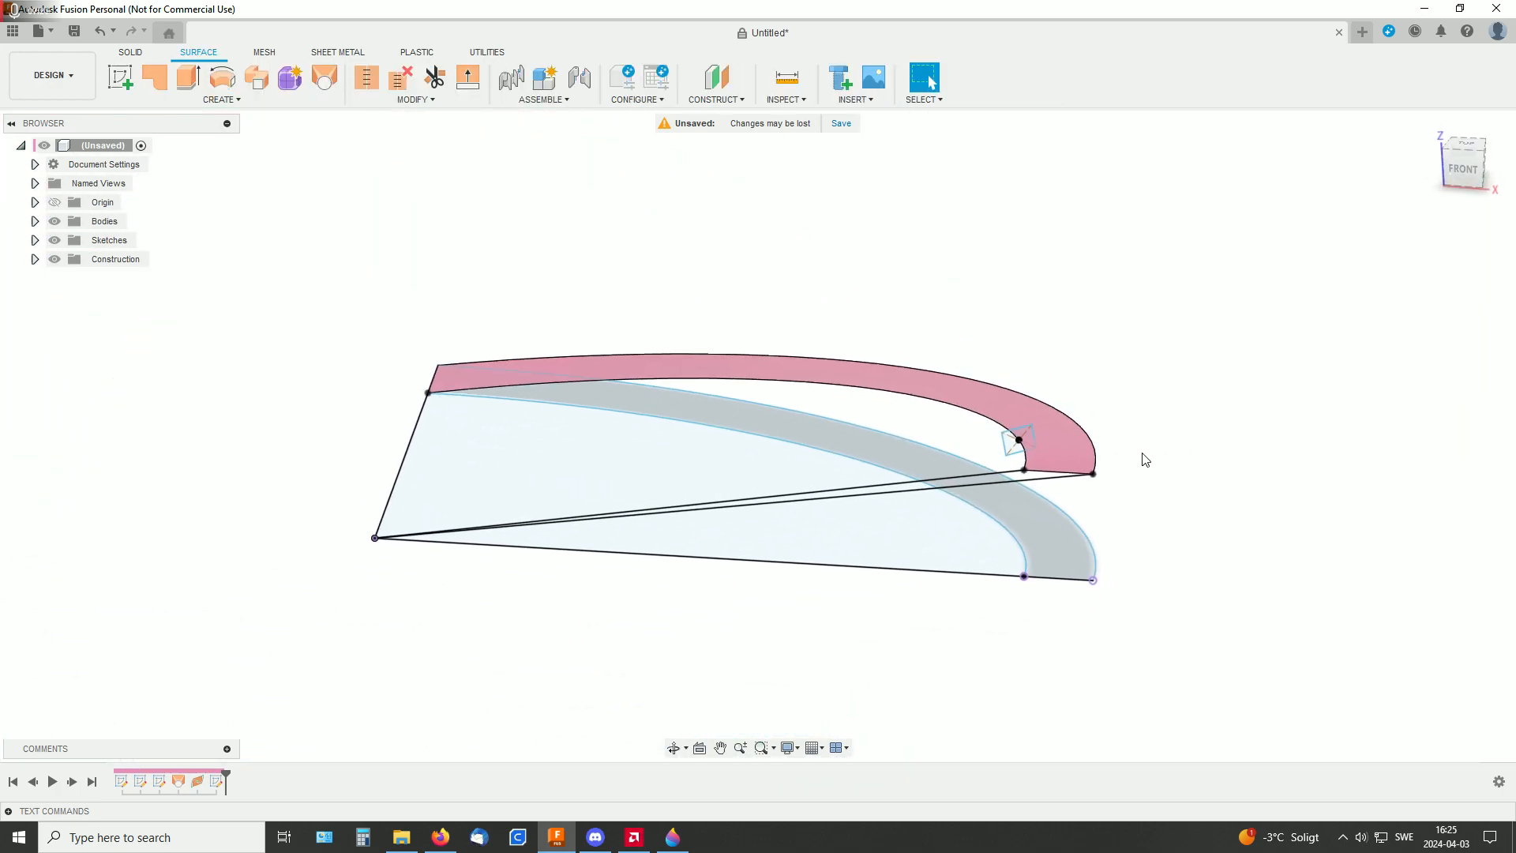
Patch the rectangle profile at the ramp's inner edge as a new surface body
scroll(1144, 453, up, 3)
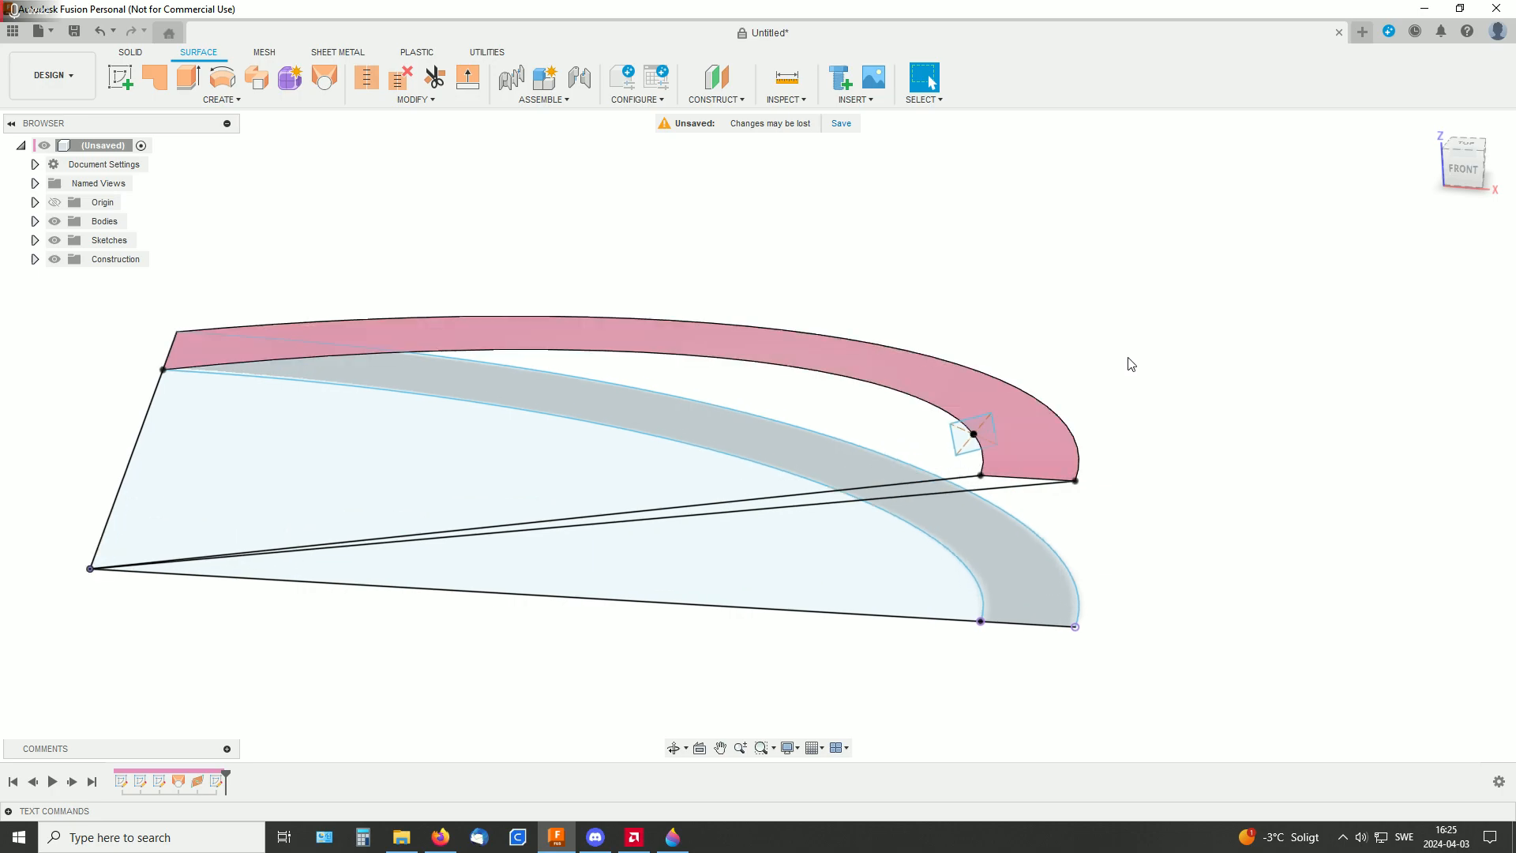
middle_drag(1131, 364, 1176, 436)
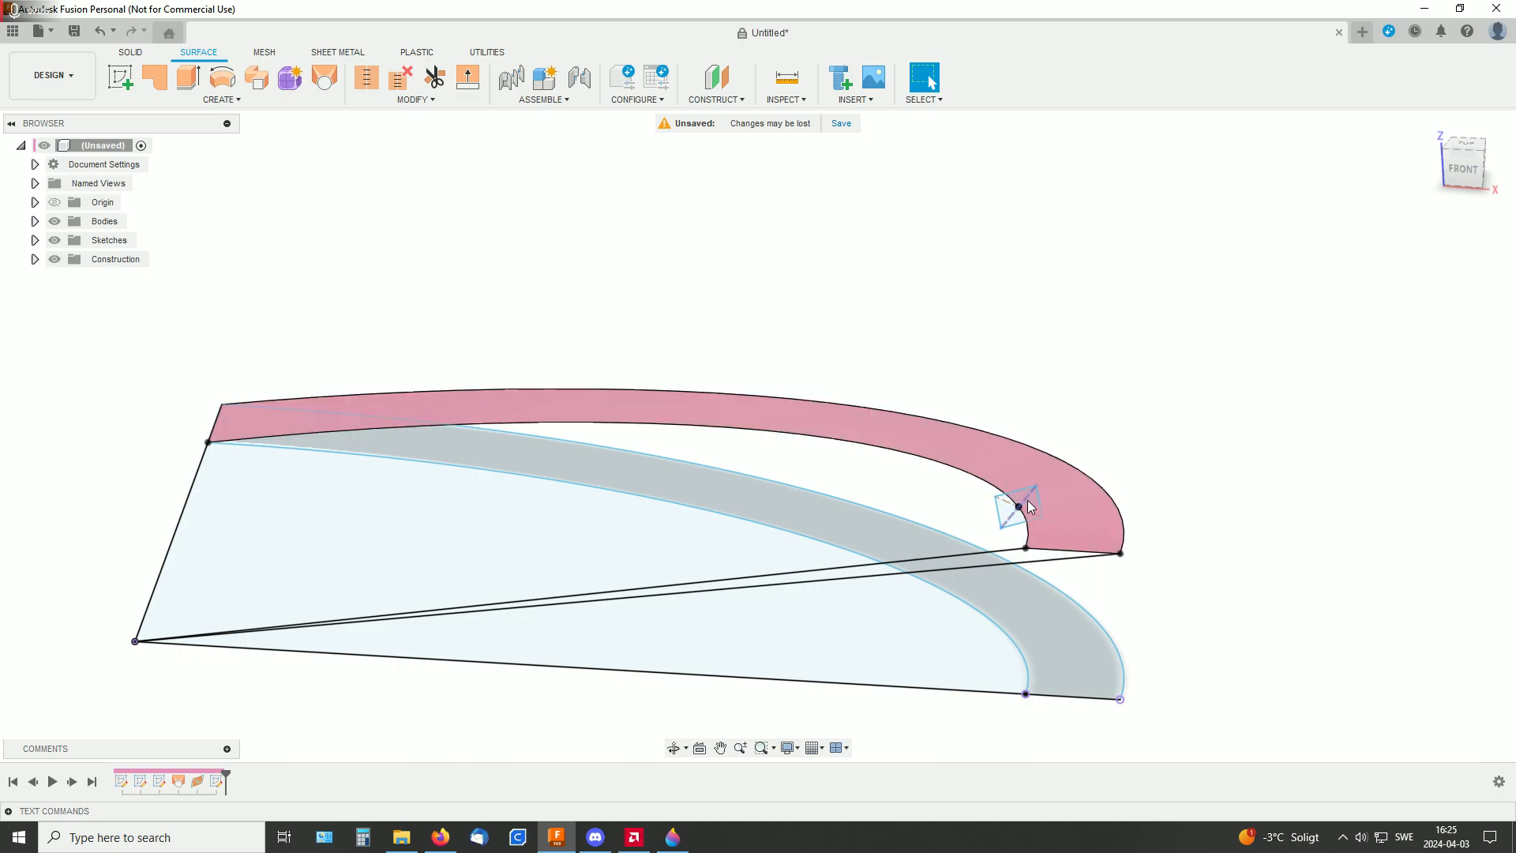
scroll(1269, 471, up, 3)
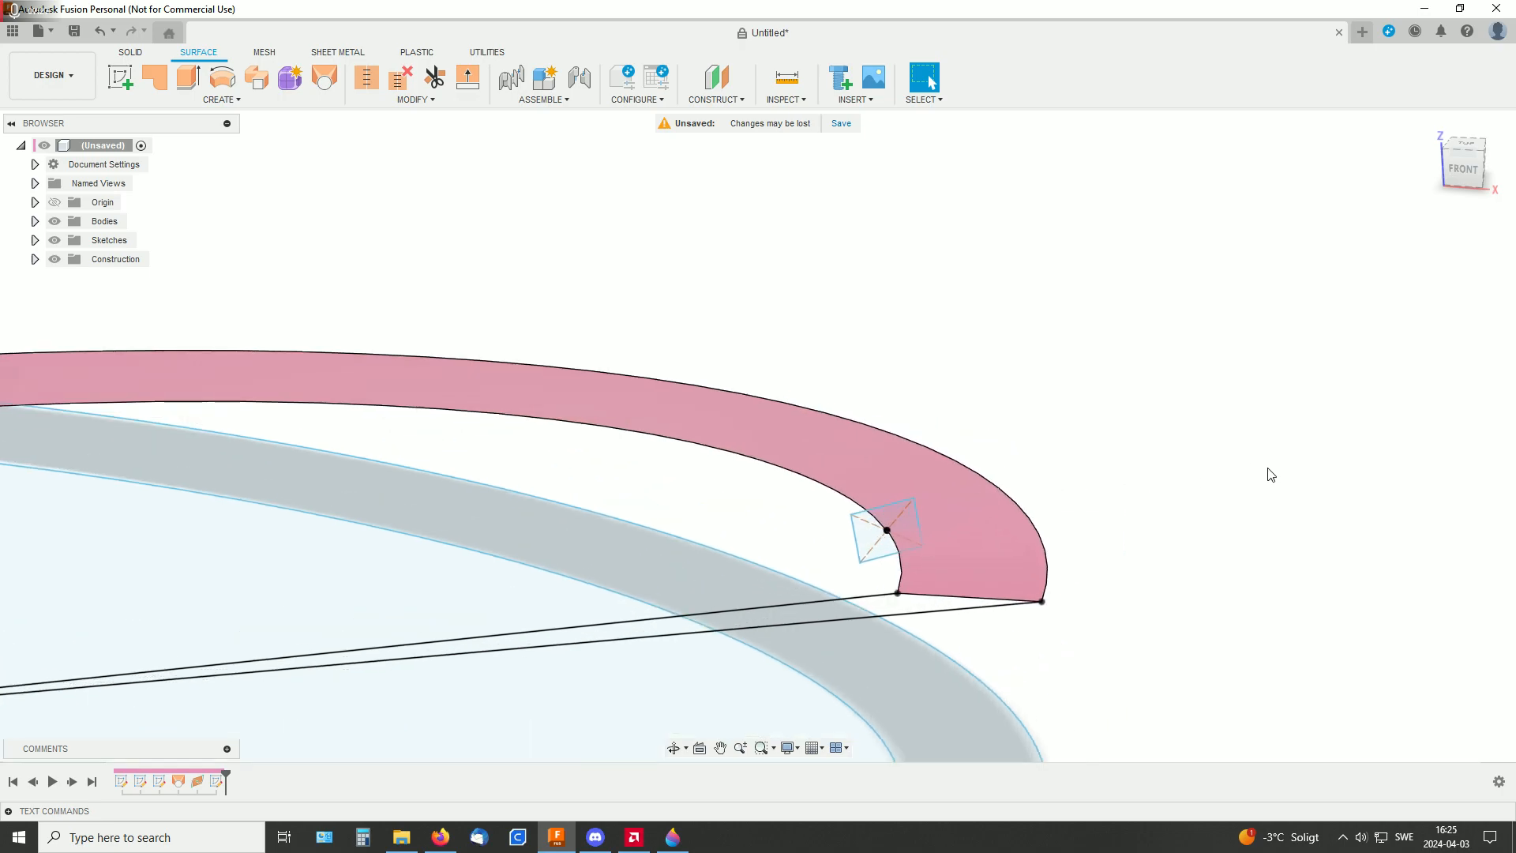
click(912, 532)
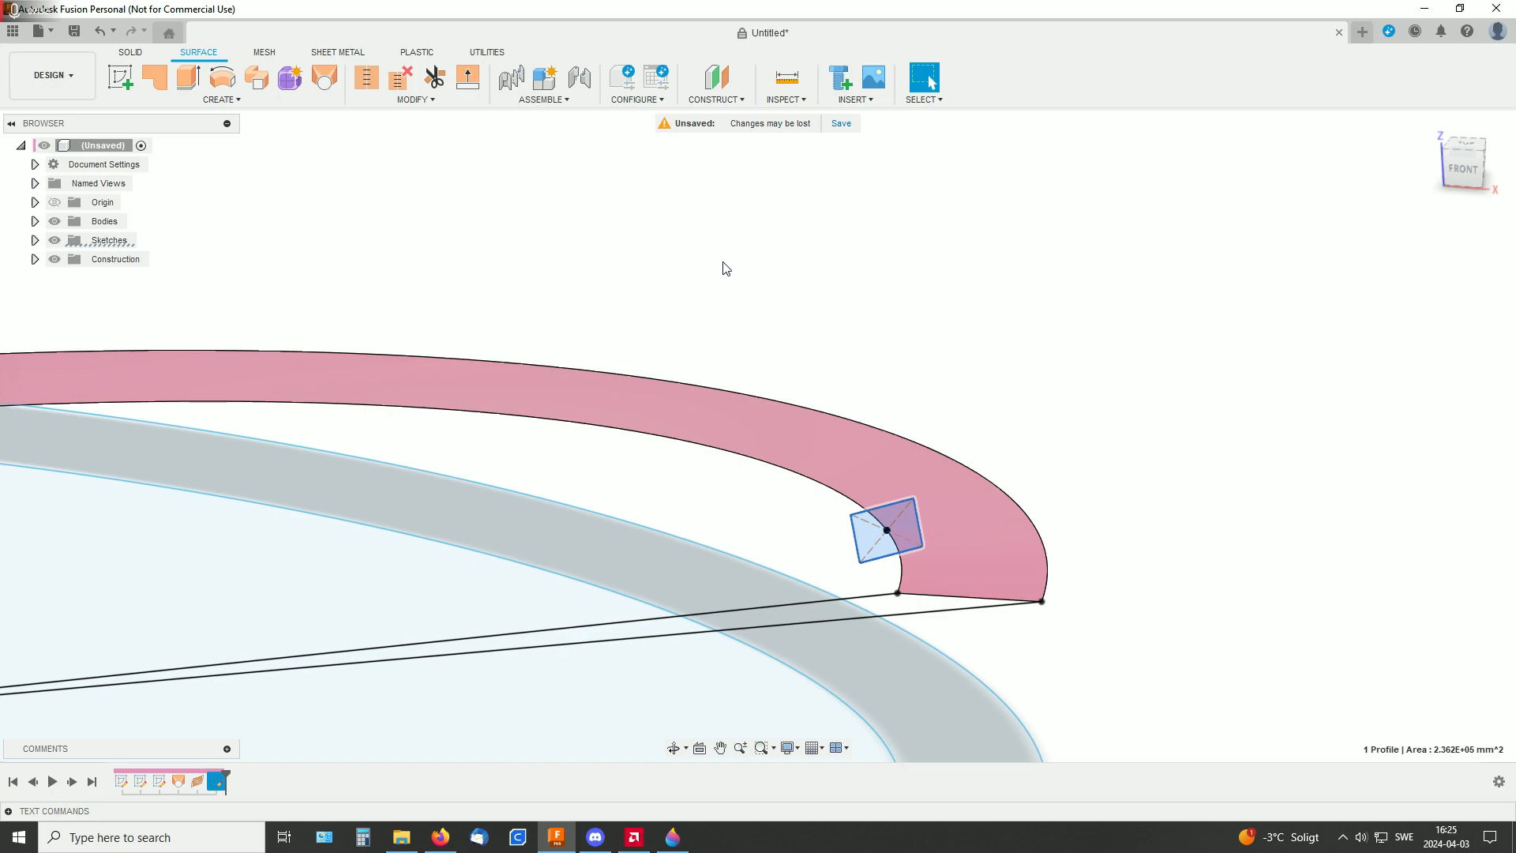
click(157, 78)
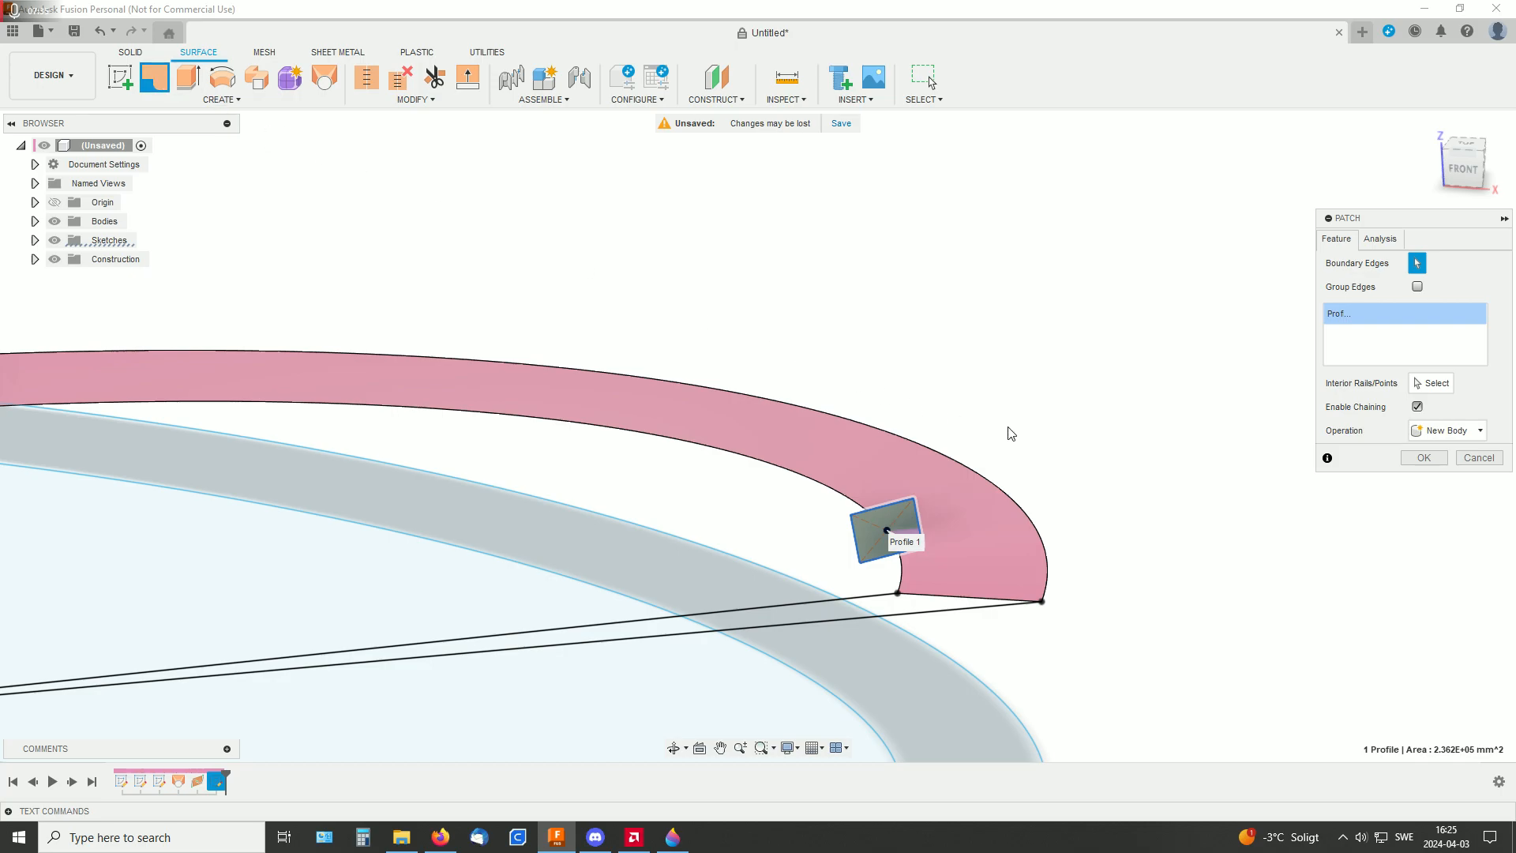
click(1421, 458)
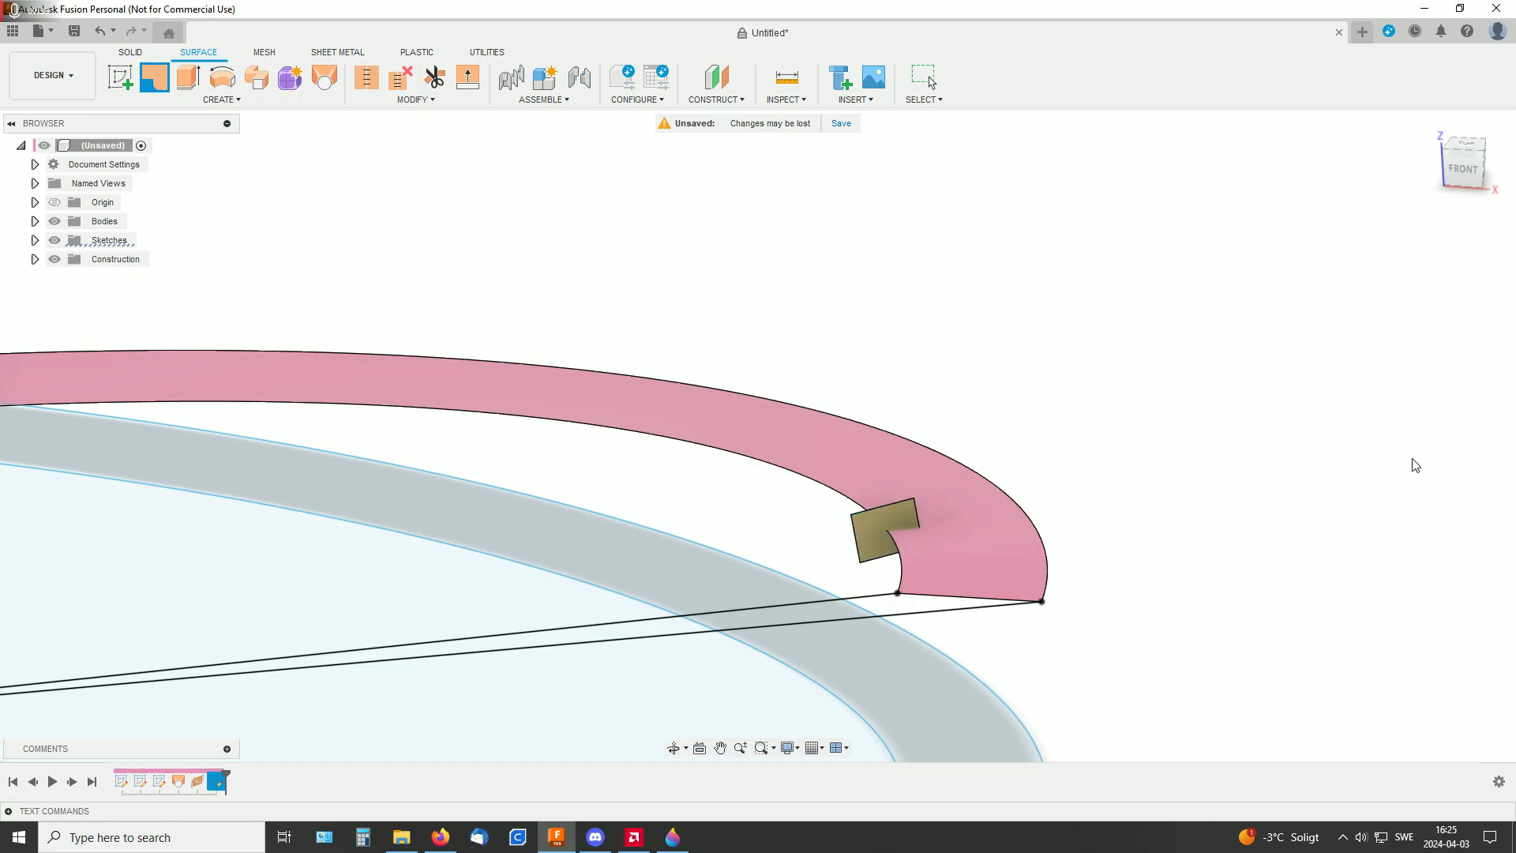
Start a Pattern on Path of bodies with the rectangular patch as the object and the ramp's inner edge as the path
middle_drag(1056, 447, 1187, 379)
shift+middle_drag(750, 378, 839, 430)
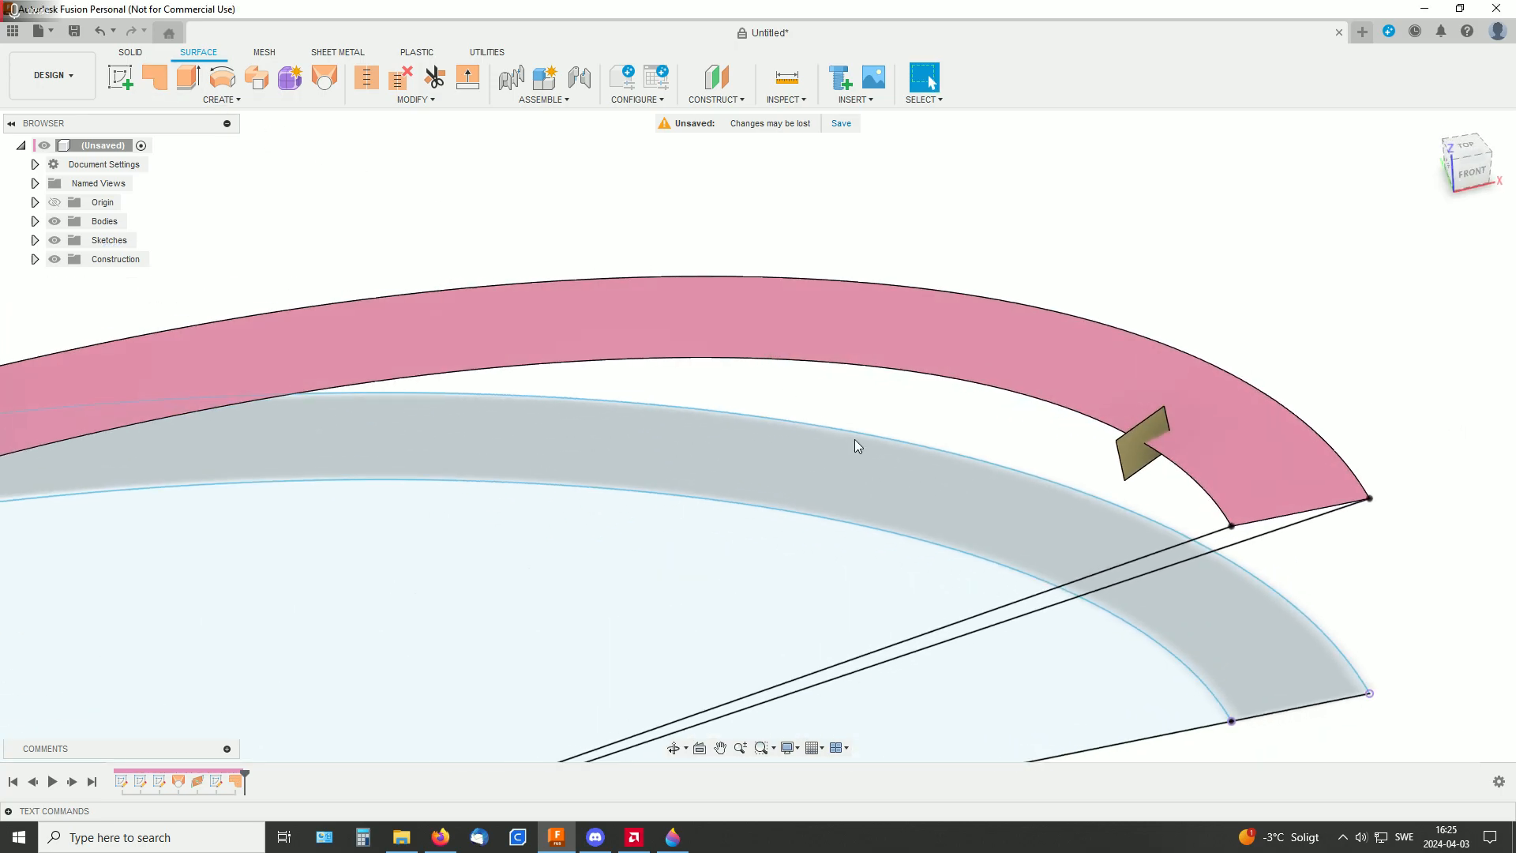
scroll(853, 474, down, 5)
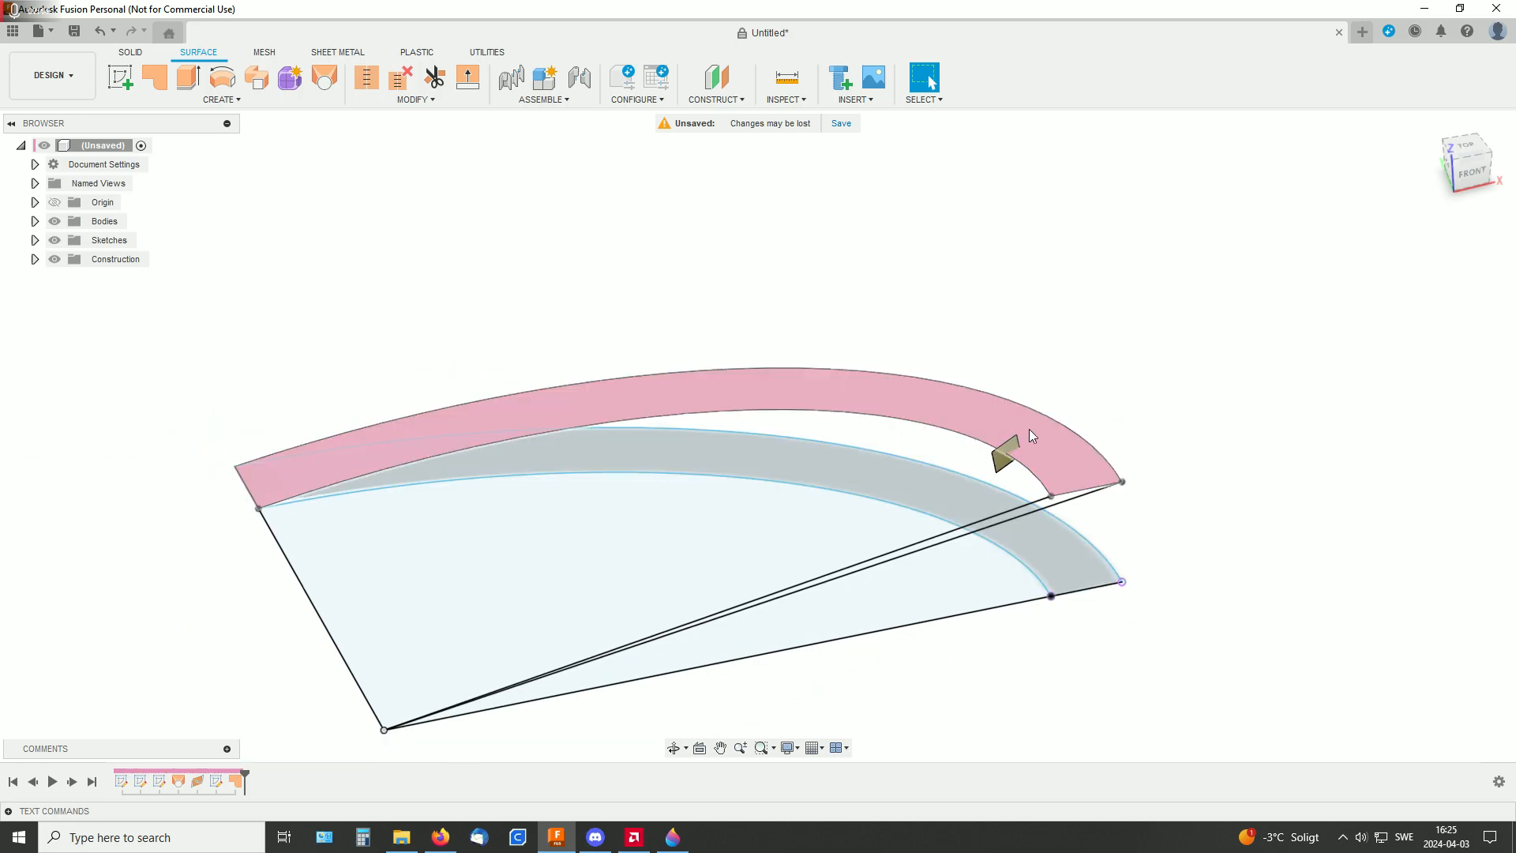
shift+middle_drag(1246, 382, 1199, 399)
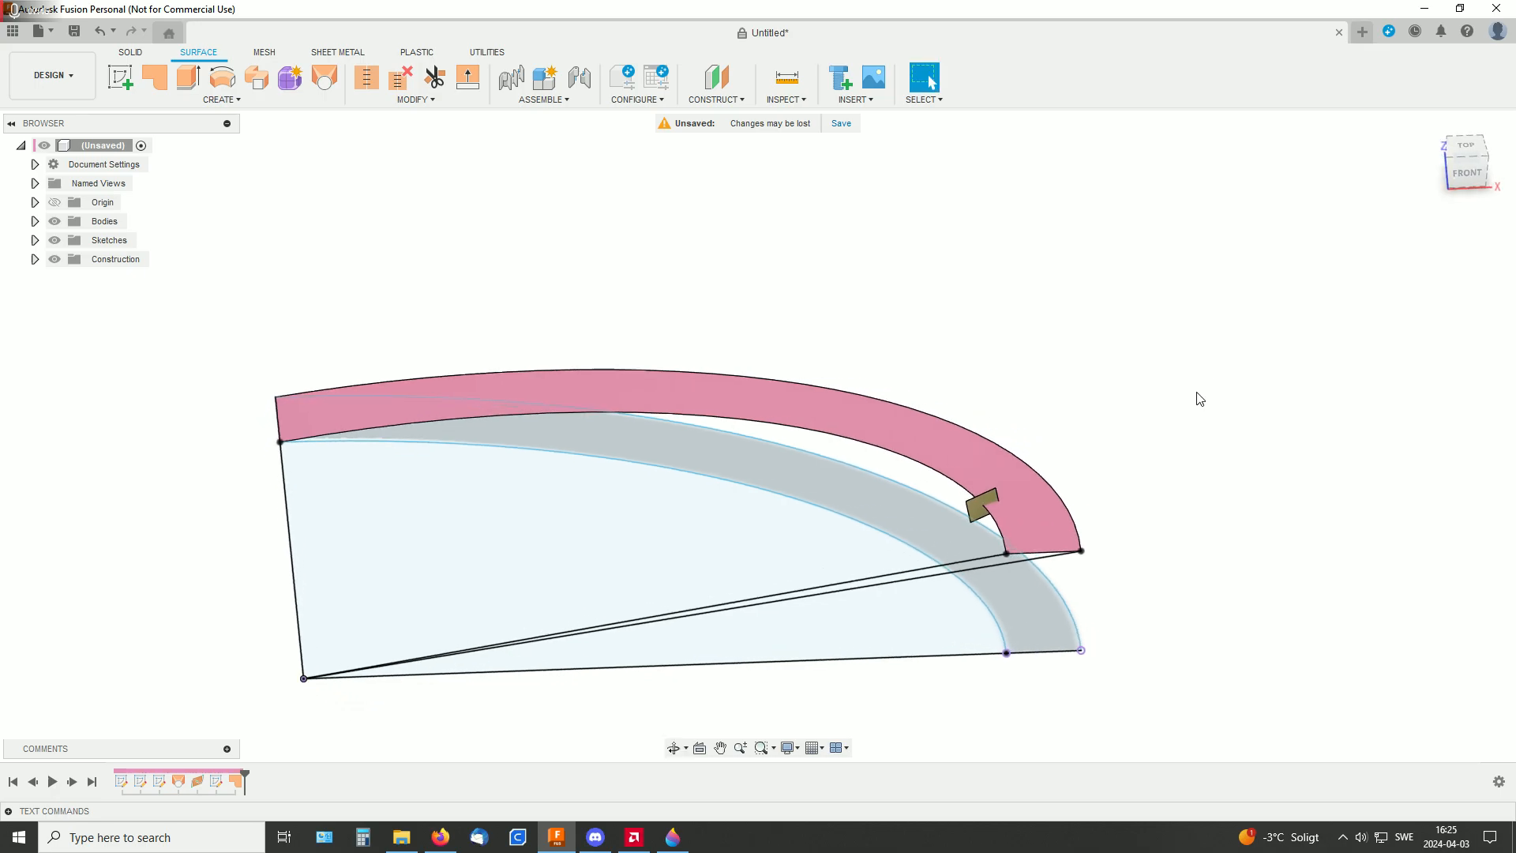
click(238, 96)
mouse_move(169, 292)
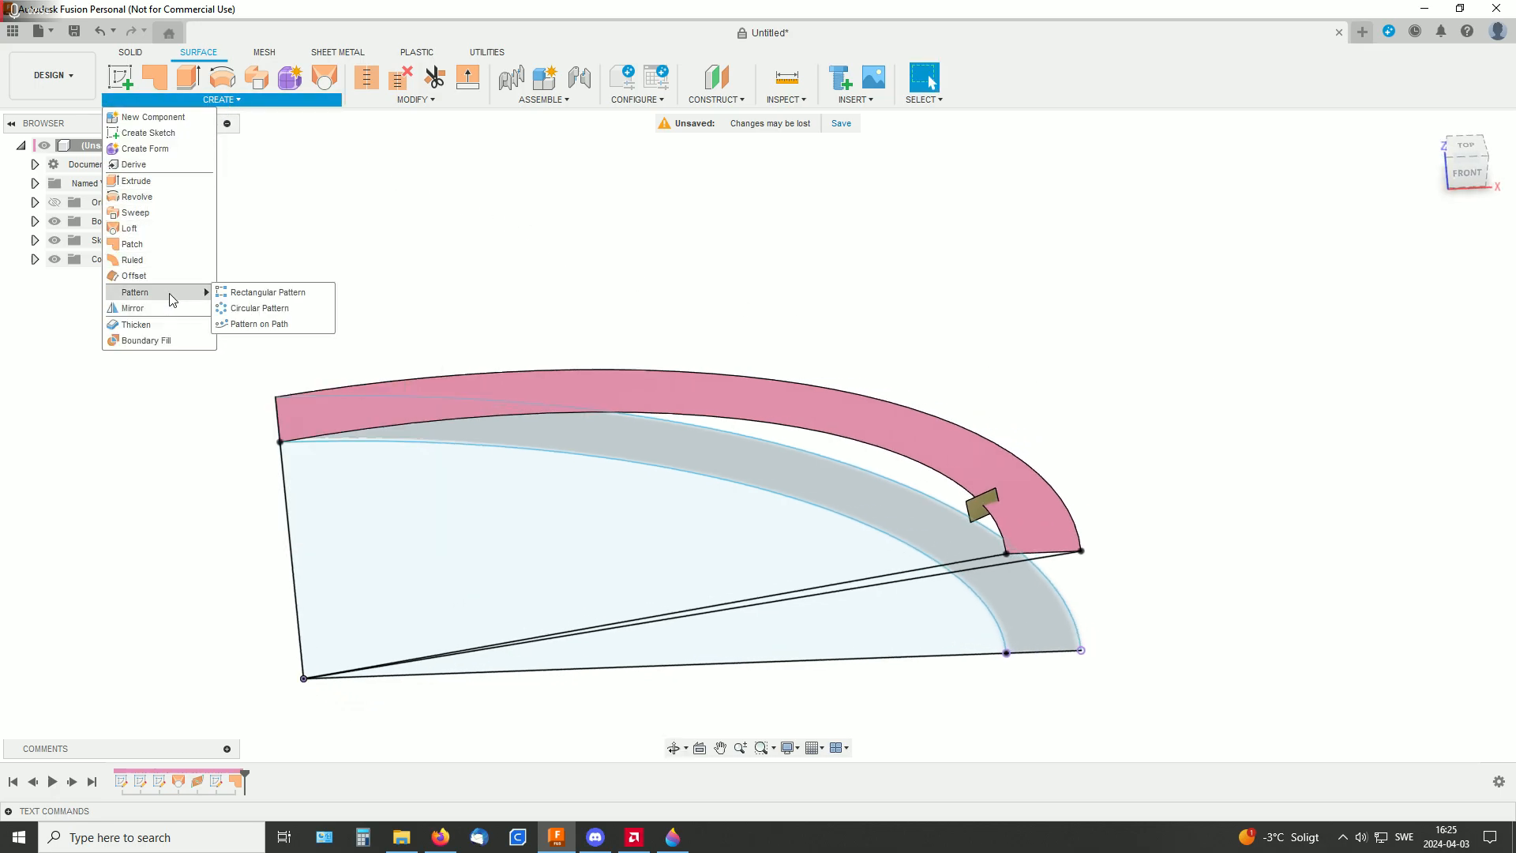
click(267, 324)
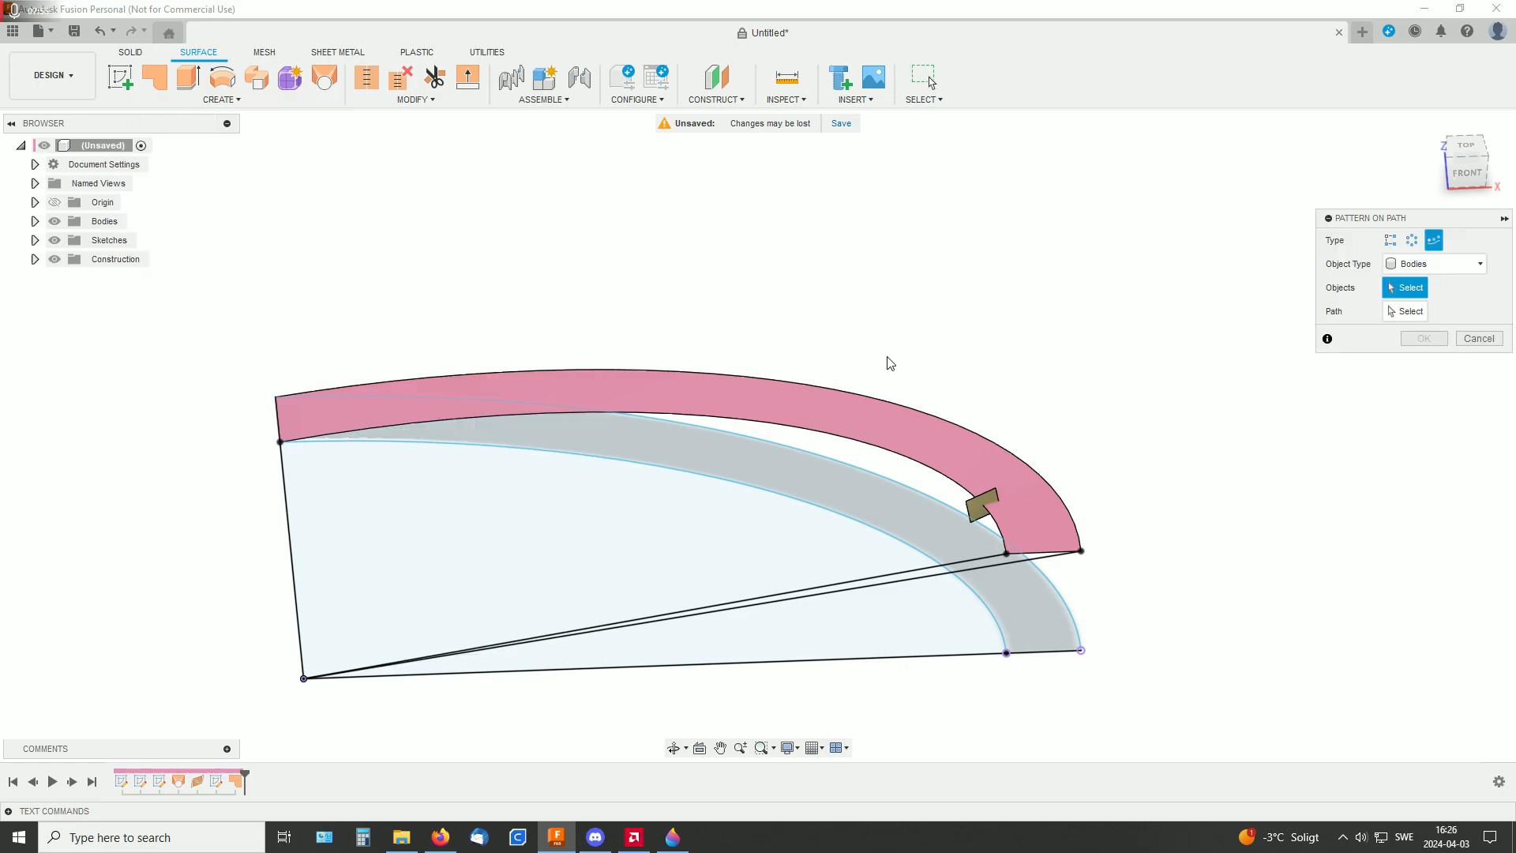
click(1402, 313)
click(910, 465)
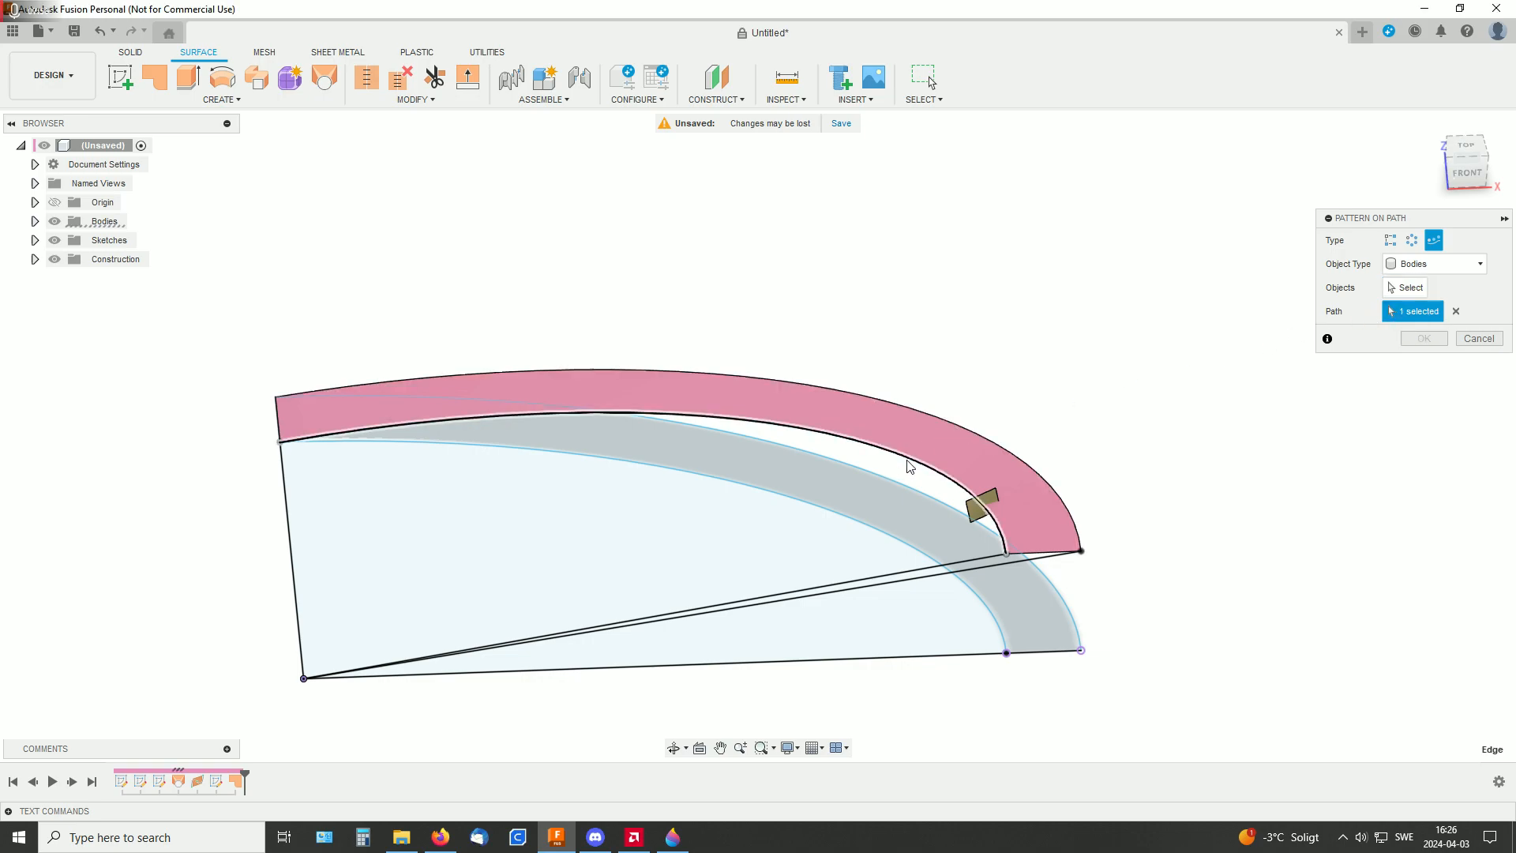
click(1402, 287)
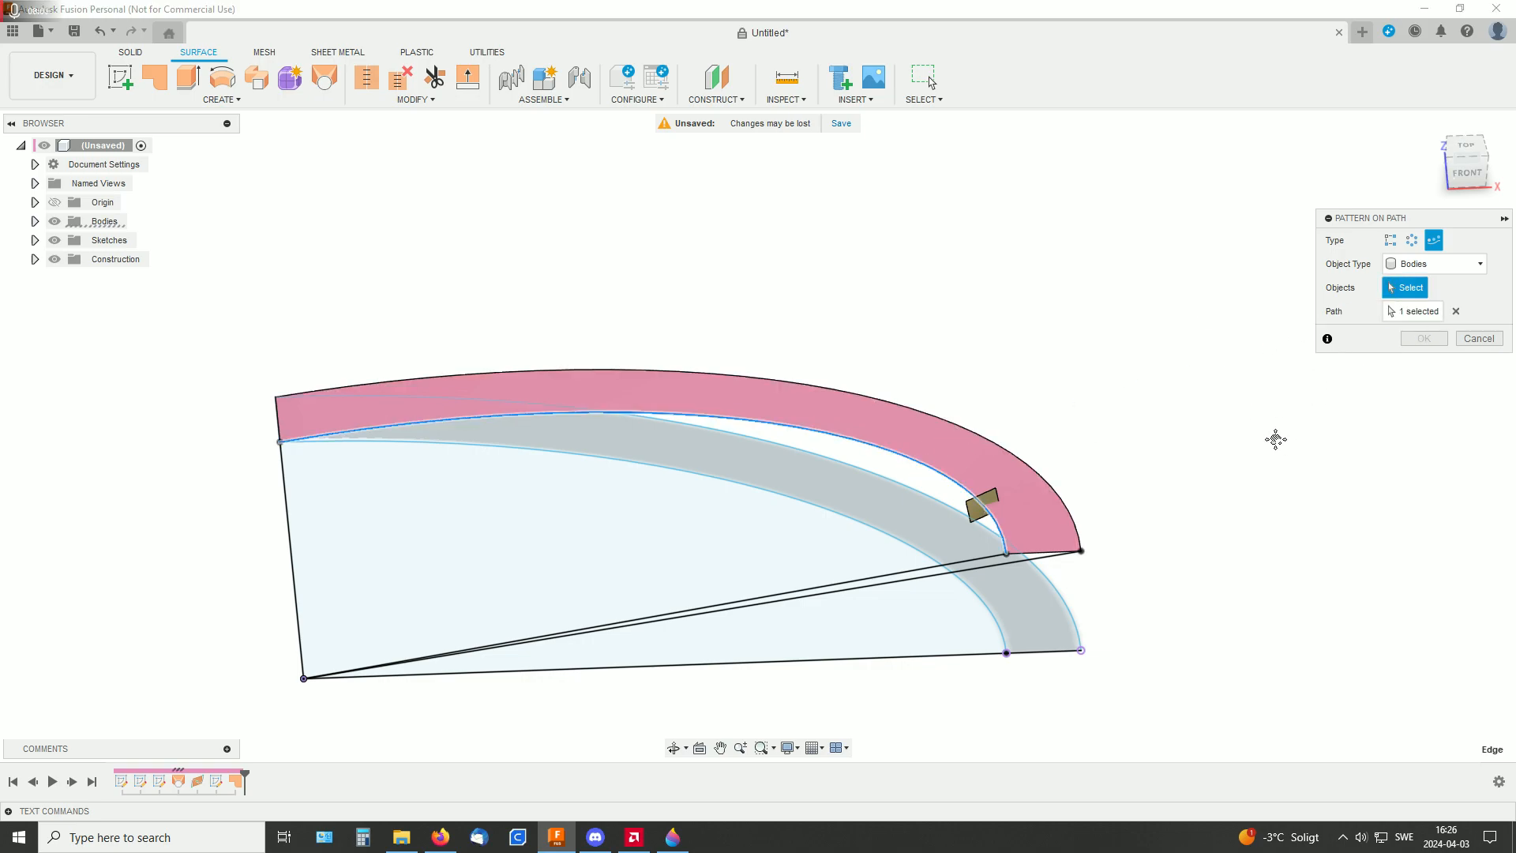
middle_drag(1285, 444, 1221, 379)
scroll(1160, 382, up, 3)
middle_drag(960, 376, 1204, 356)
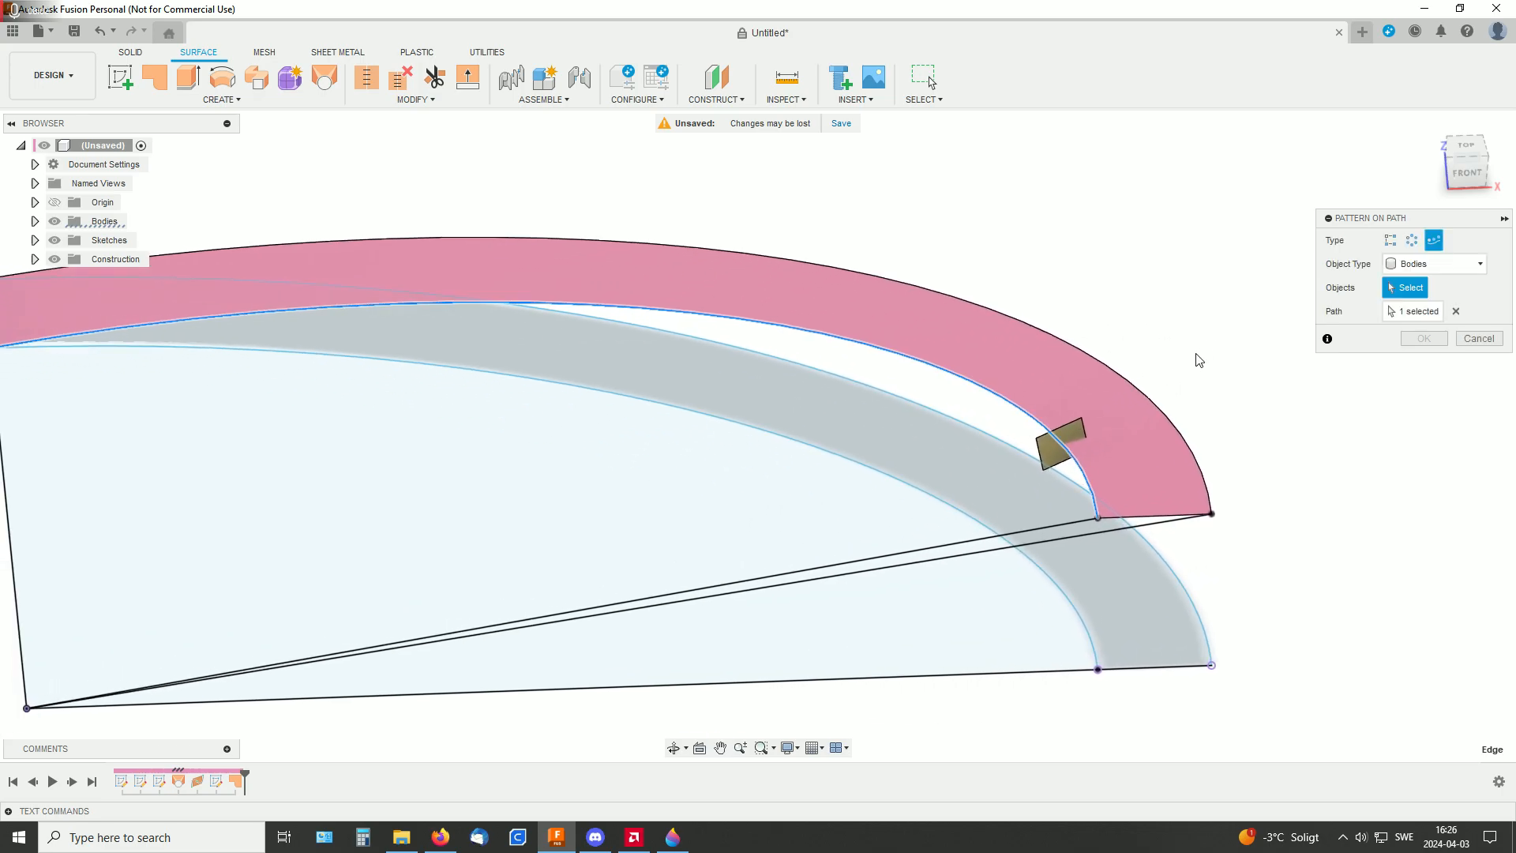
click(1050, 456)
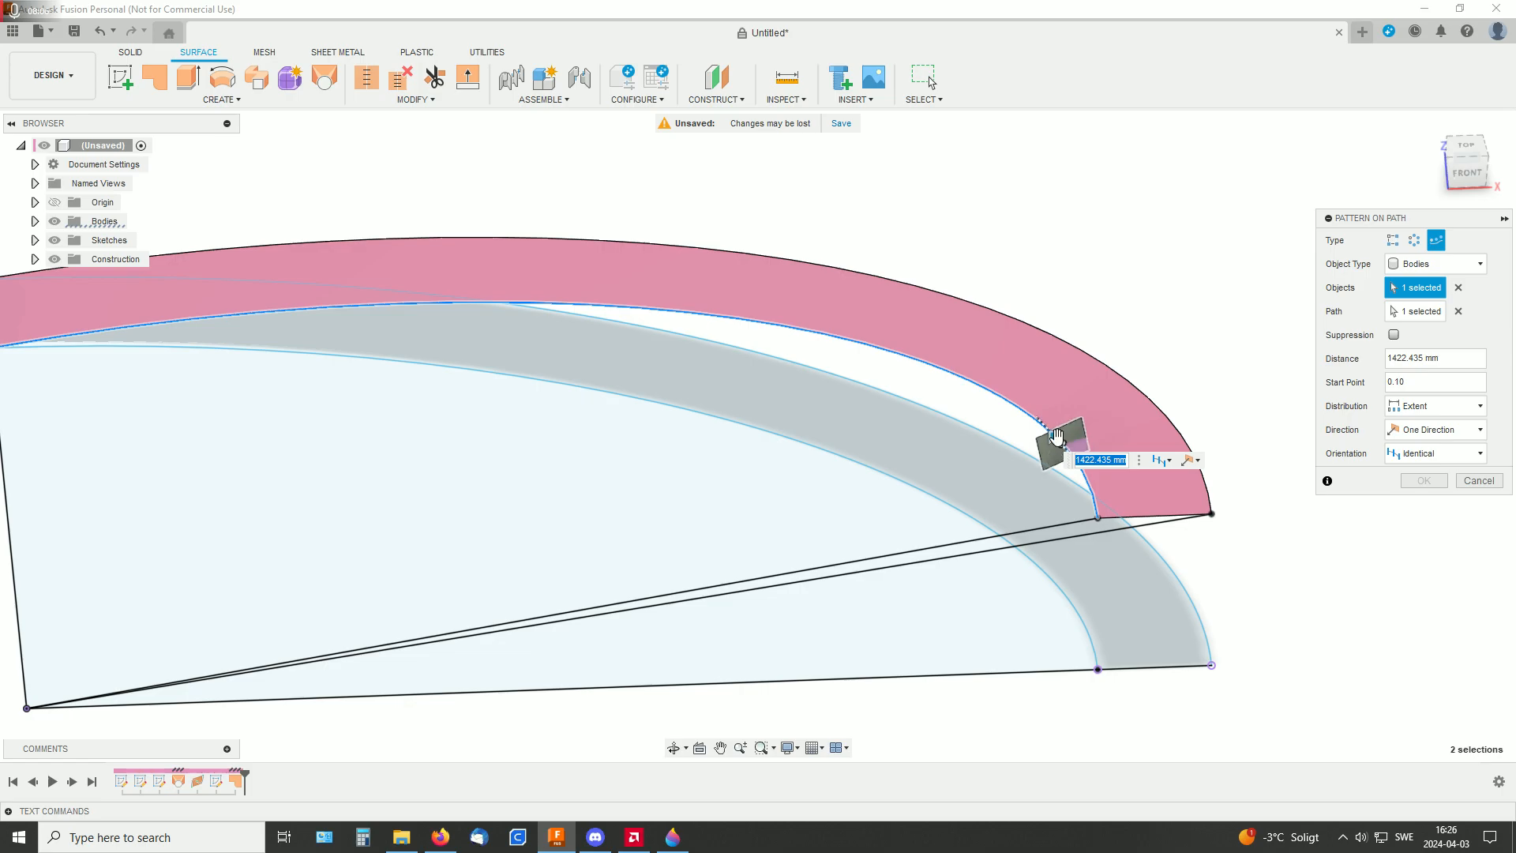
Extend the pattern to about 13945 mm toward the far end of the ramp and set its quantity to 10
drag(1015, 403, 323, 304)
scroll(663, 382, down, 5)
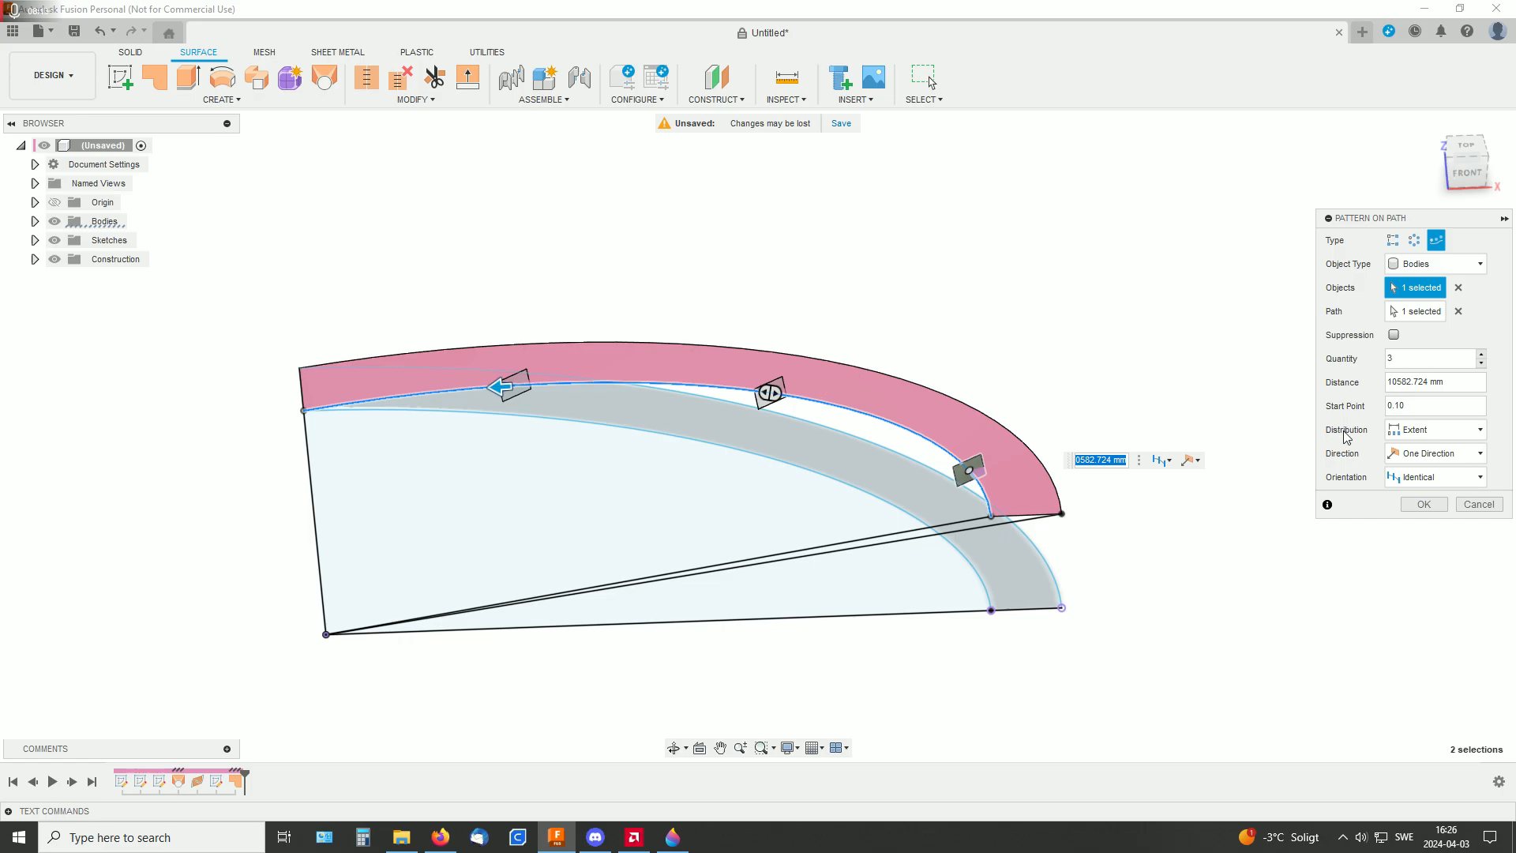
drag(499, 386, 304, 410)
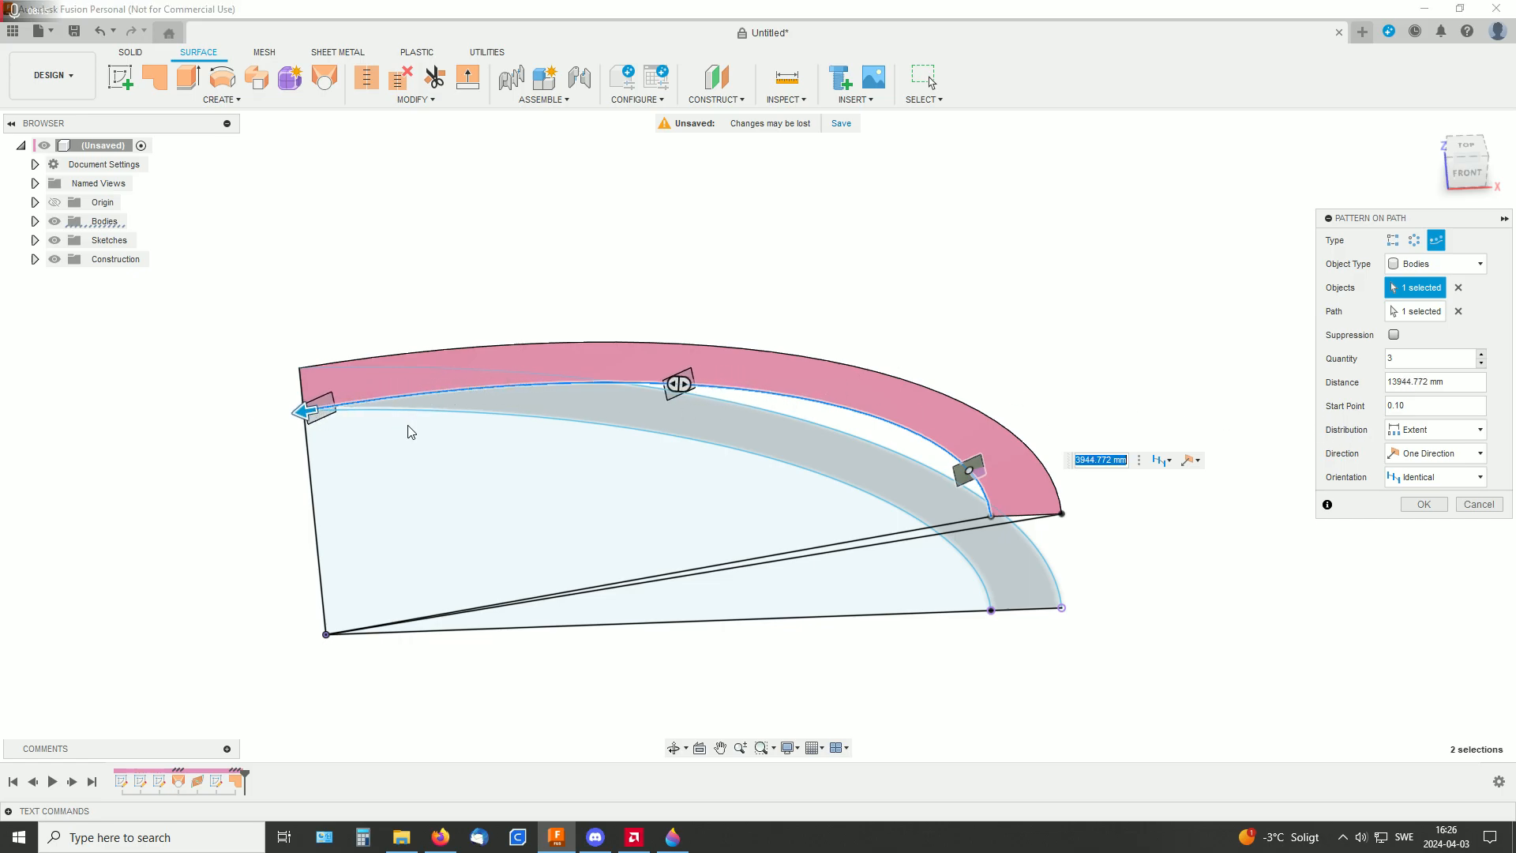
click(1404, 359)
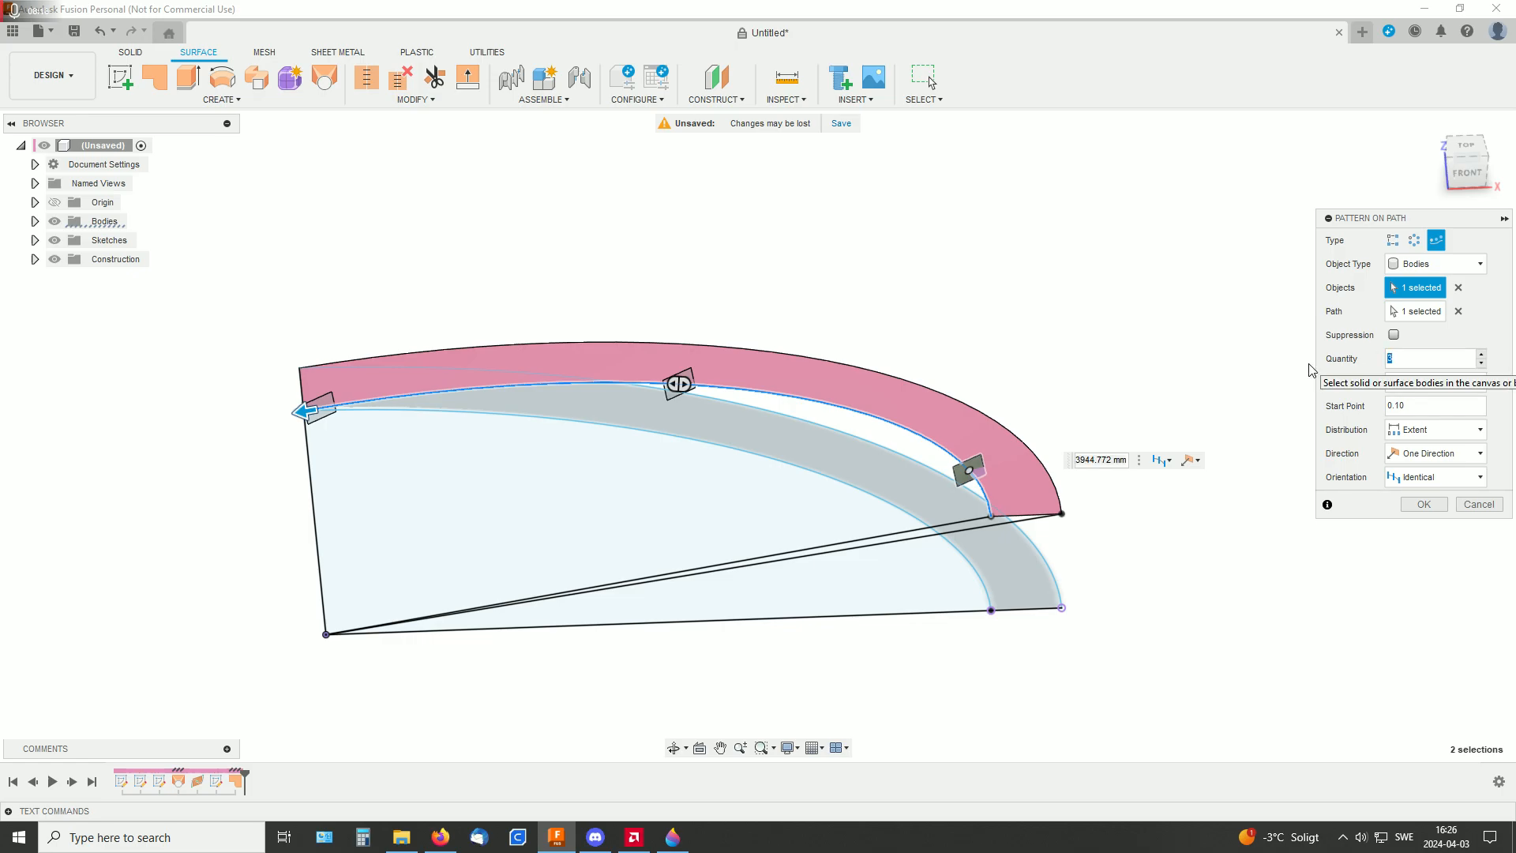
text(10)
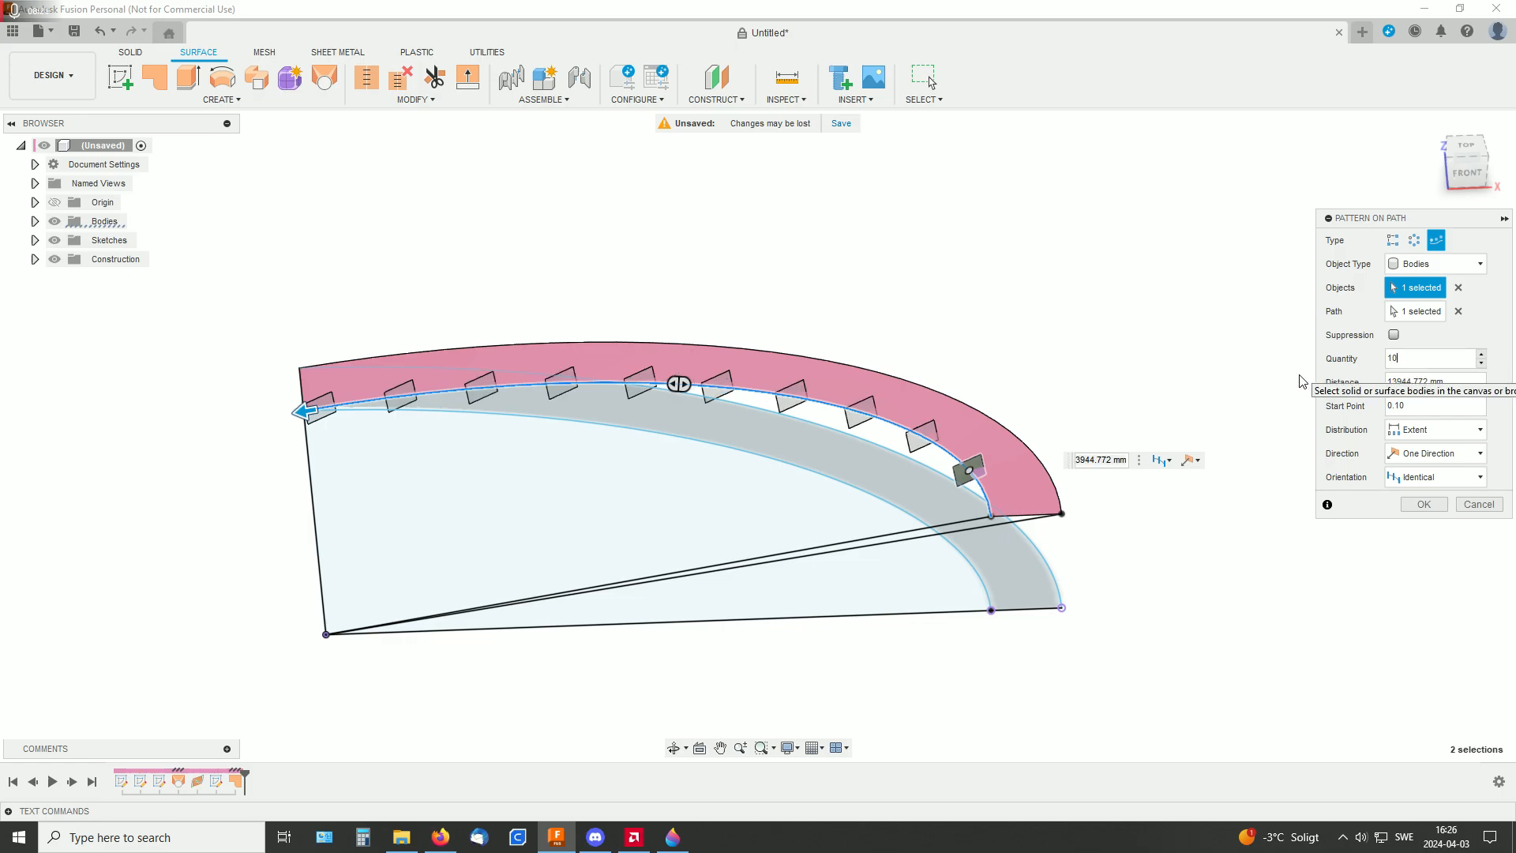
Set the pattern's orientation to Path Direction
shift+middle_drag(964, 326, 432, 371)
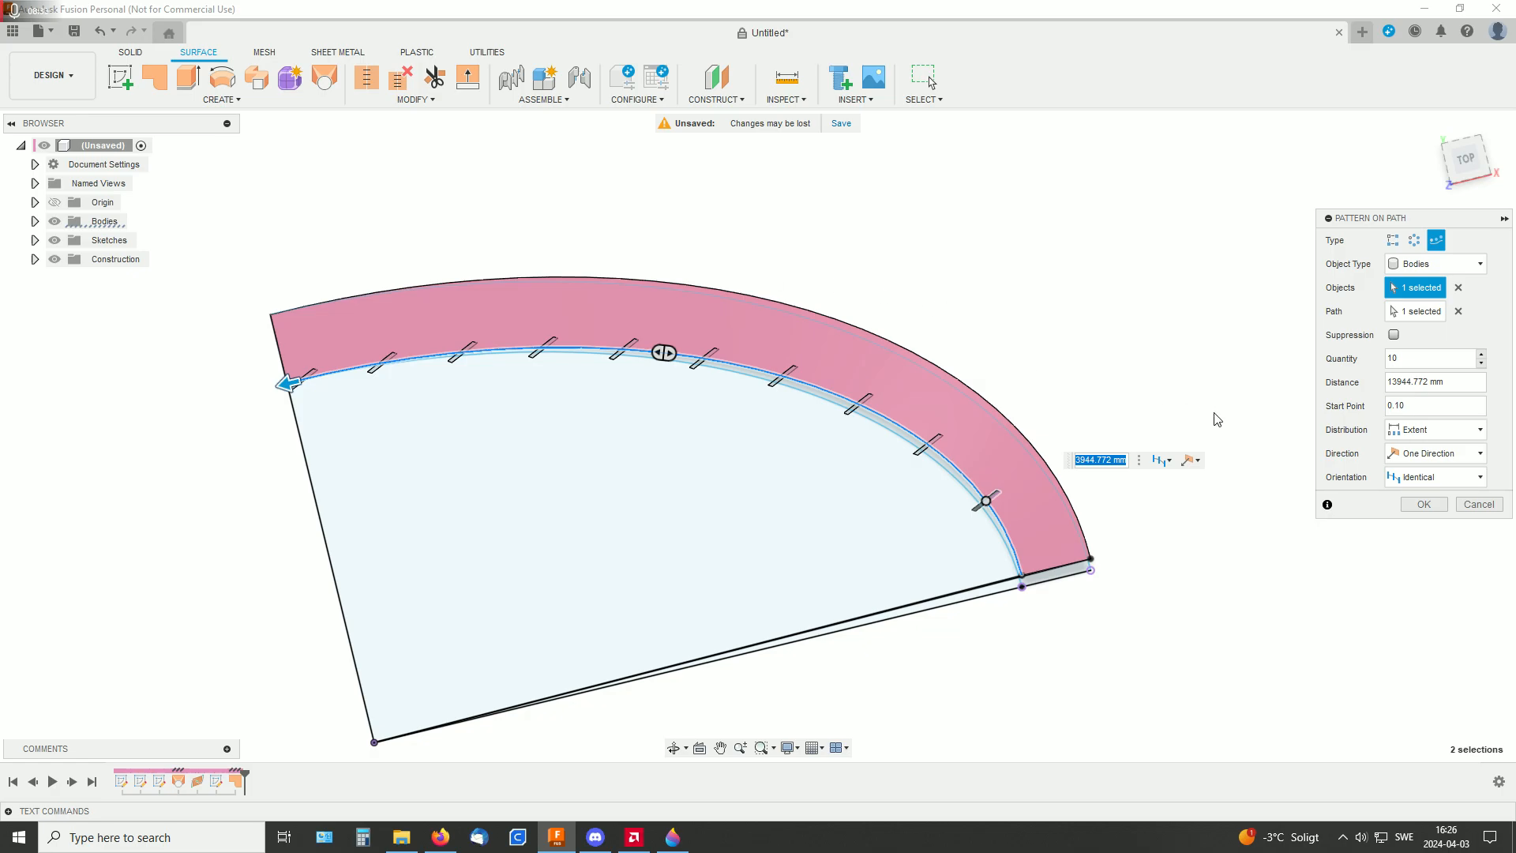
click(1457, 480)
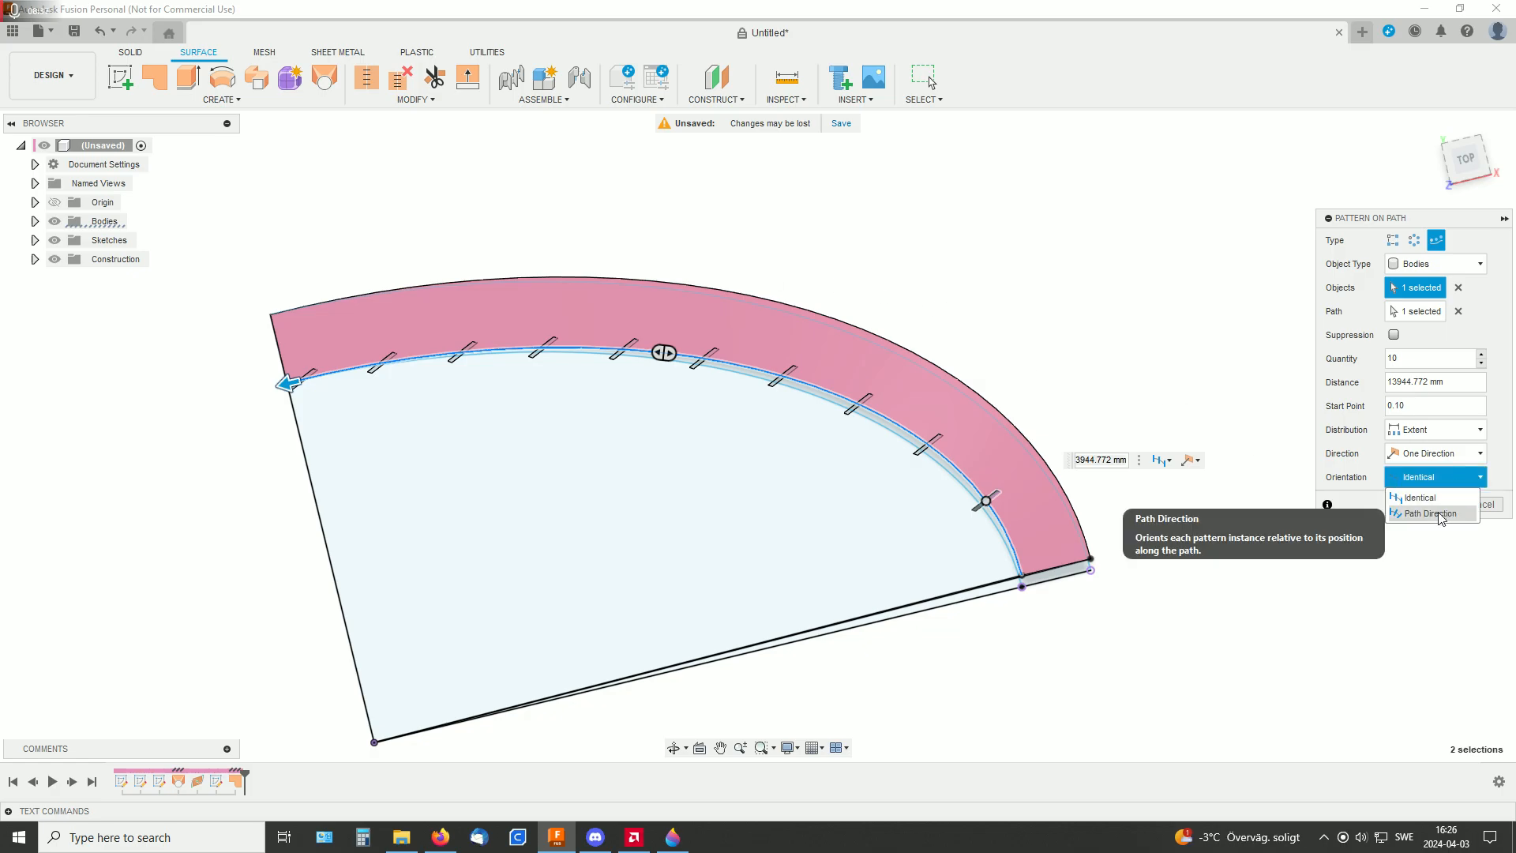
click(1438, 514)
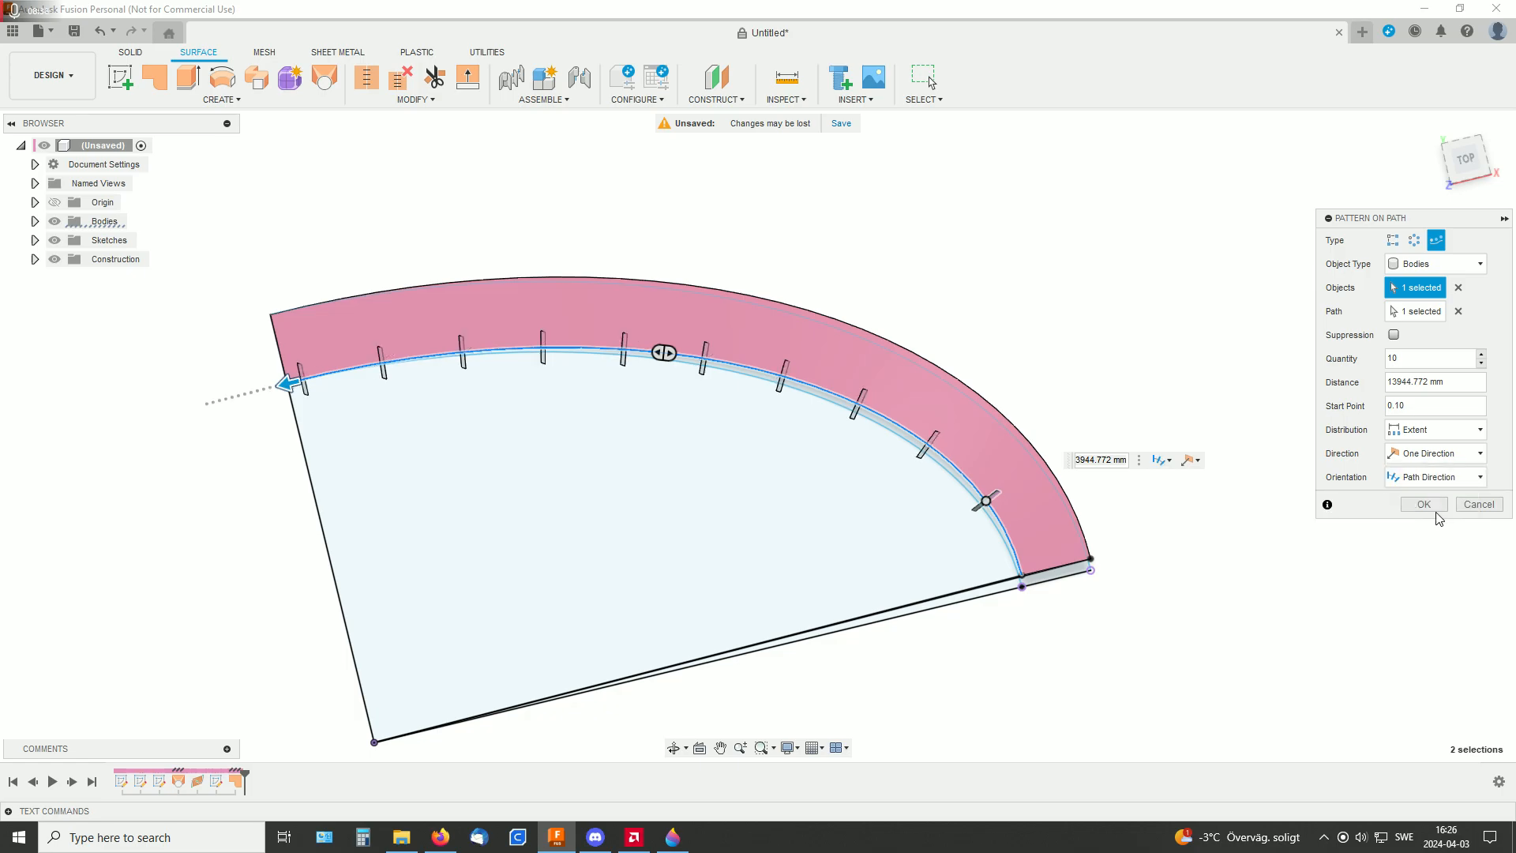
Extend the pattern distance to about 14215 mm so the last instance sits at the ramp's end edge
scroll(592, 339, up, 5)
middle_drag(731, 343, 845, 414)
drag(781, 361, 744, 365)
scroll(853, 443, up, 2)
scroll(853, 443, up, 3)
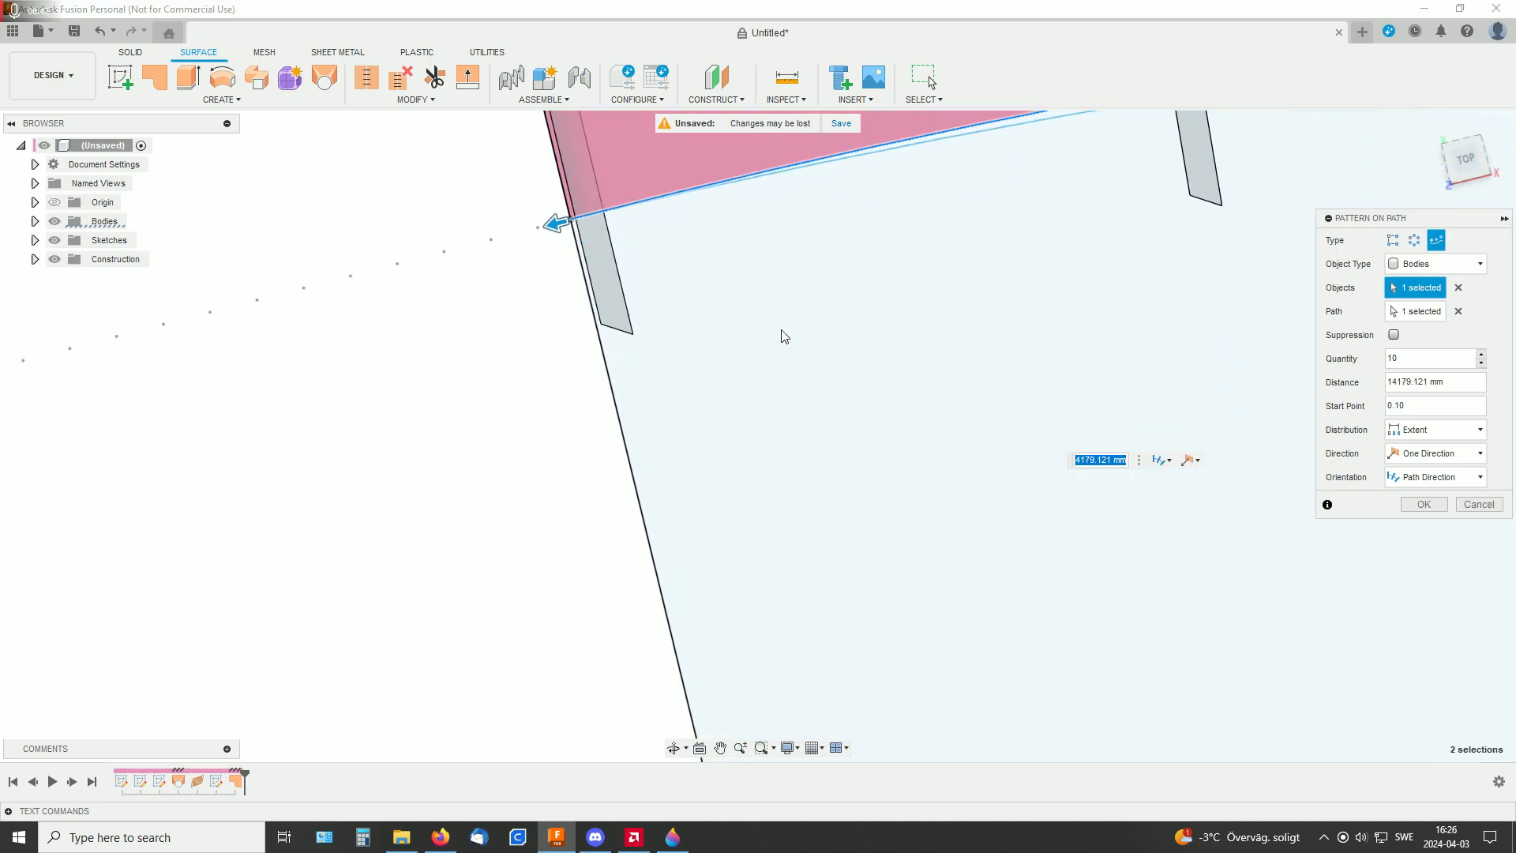
middle_drag(785, 339, 1148, 524)
scroll(991, 488, up, 4)
mouse_move(865, 372)
mouse_down()
mouse_move(946, 346)
mouse_move(869, 371)
mouse_up()
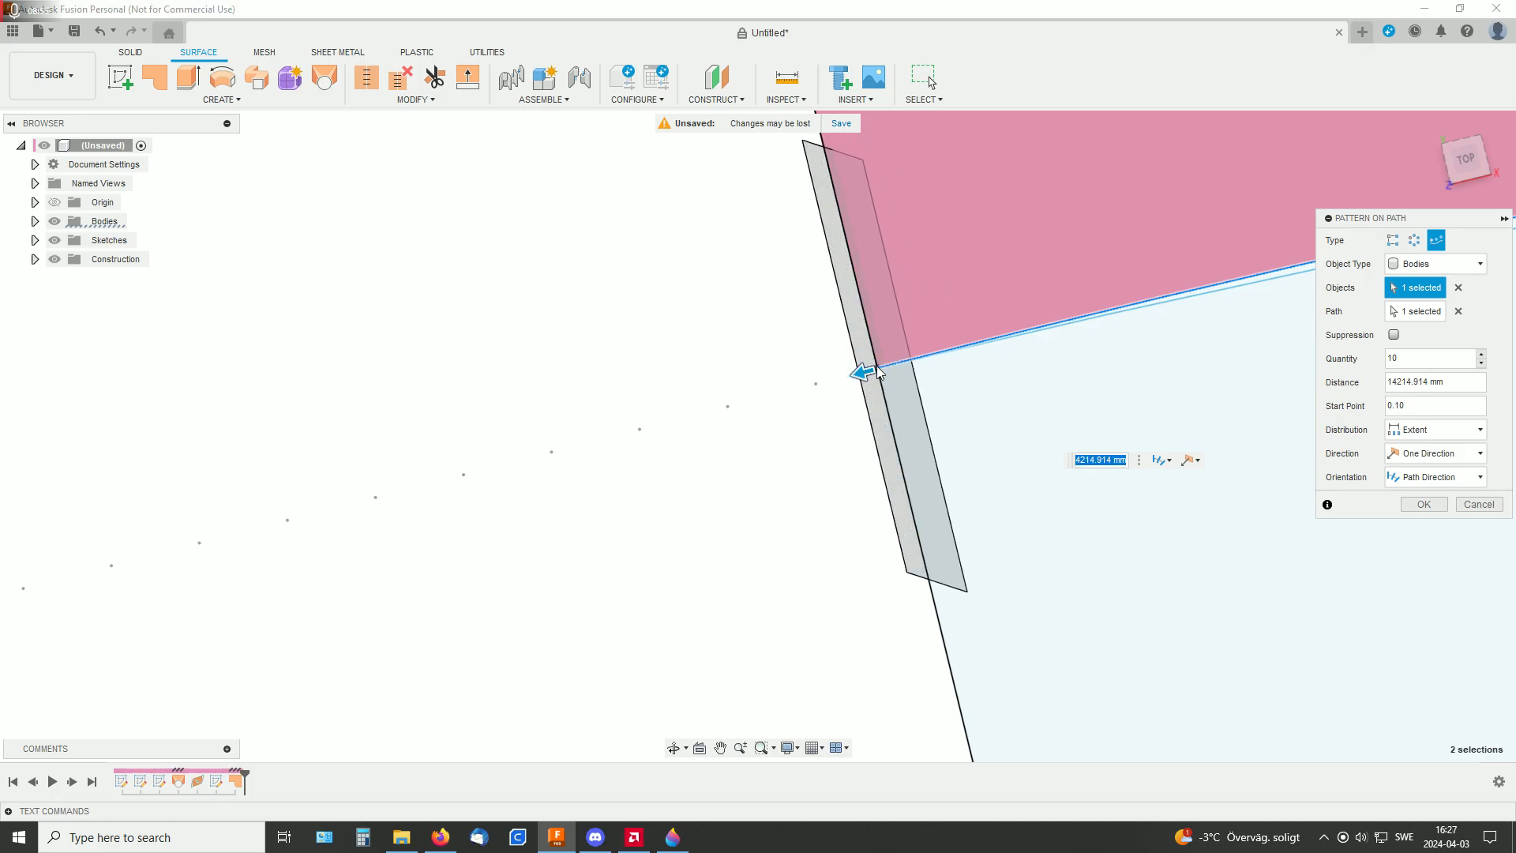
Suppress the last pattern instance at the ramp's end edge and complete the path pattern
scroll(837, 442, down, 5)
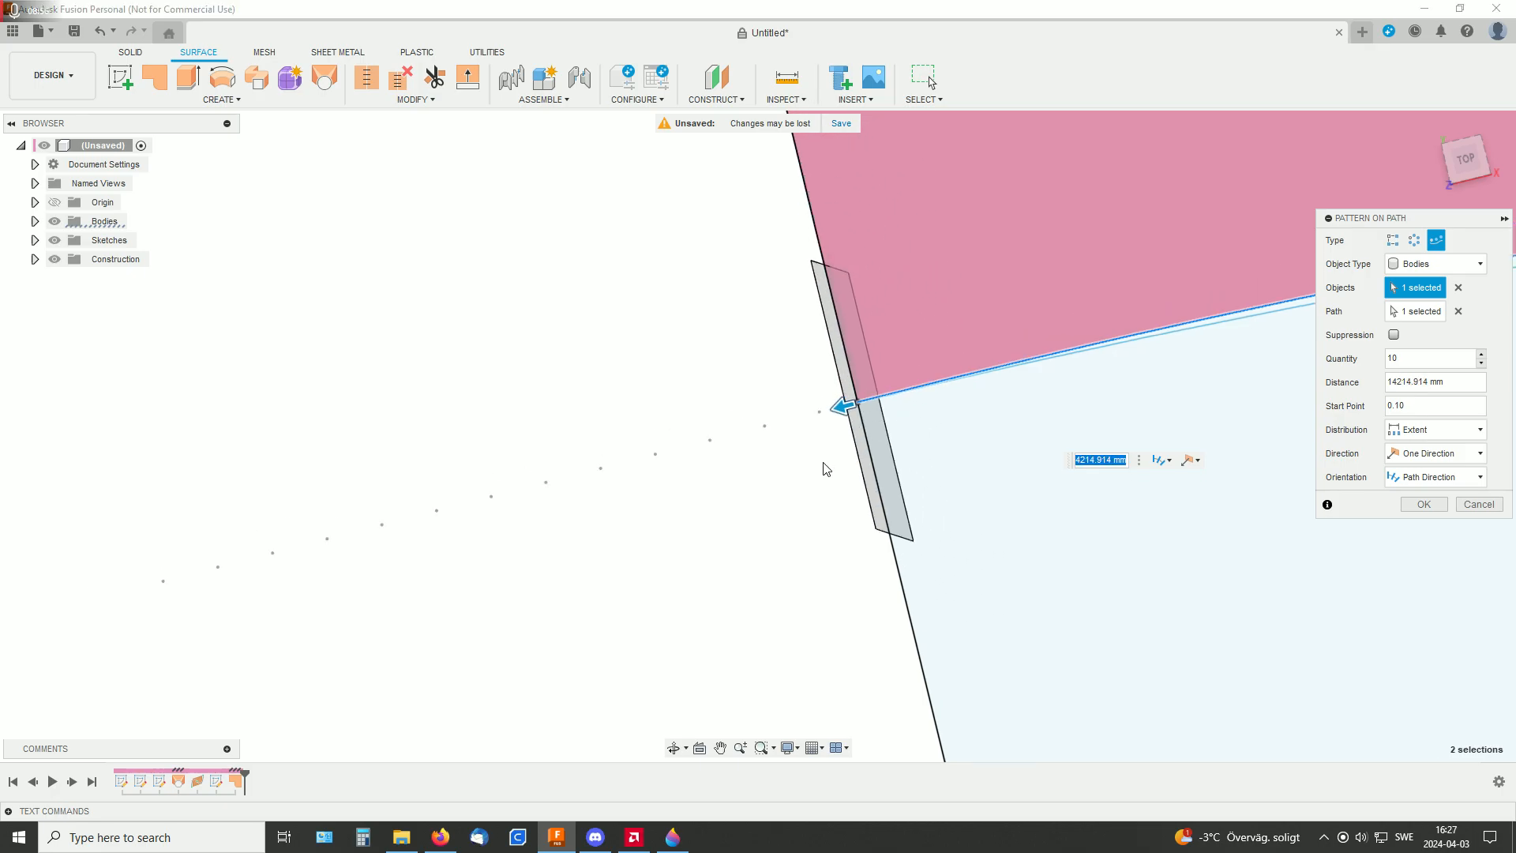
scroll(775, 342, down, 5)
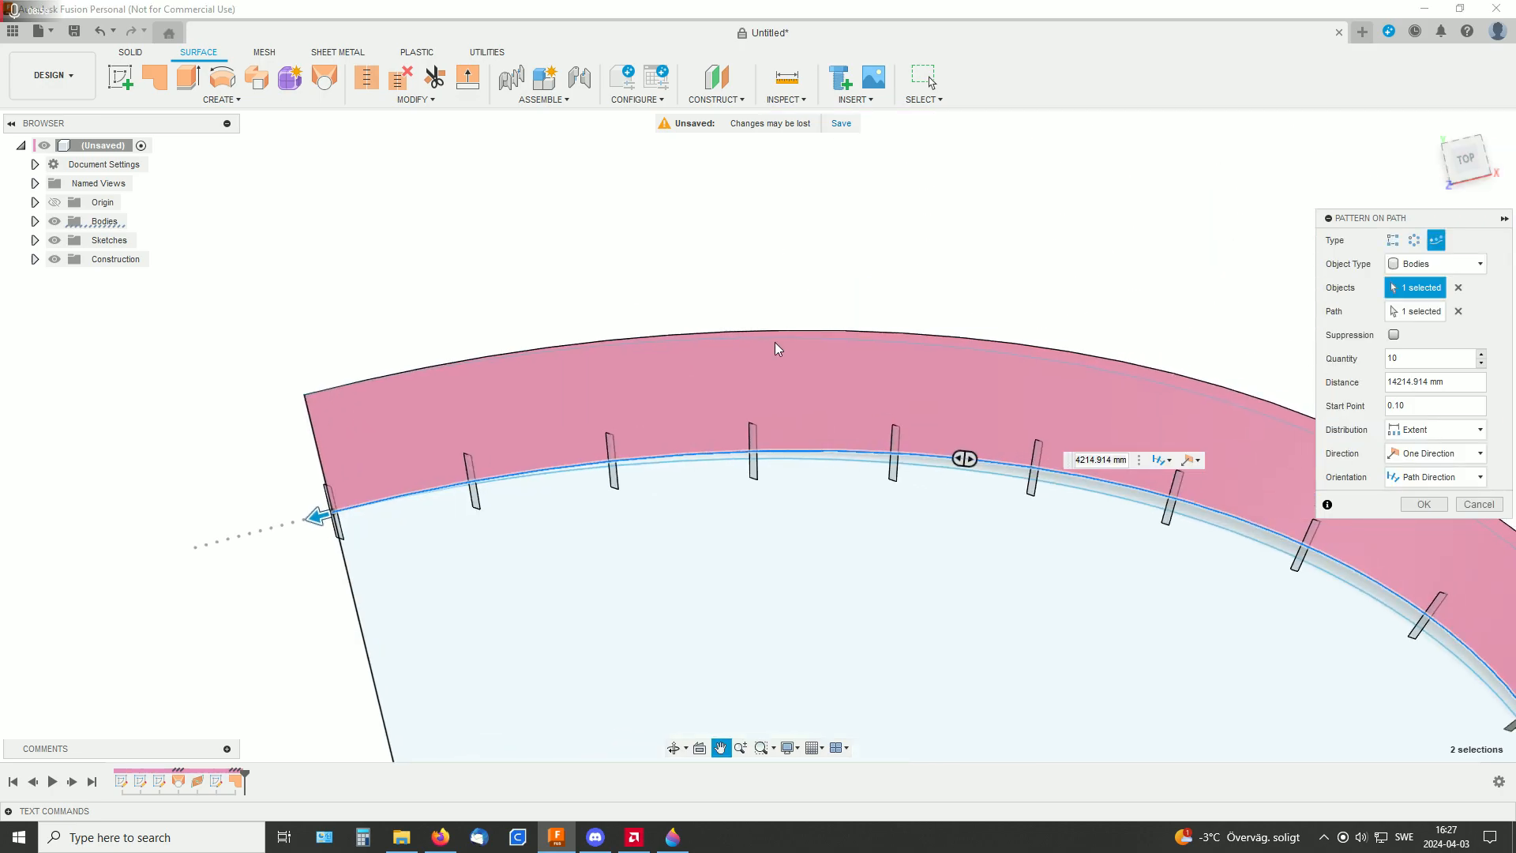
middle_drag(1130, 326, 954, 276)
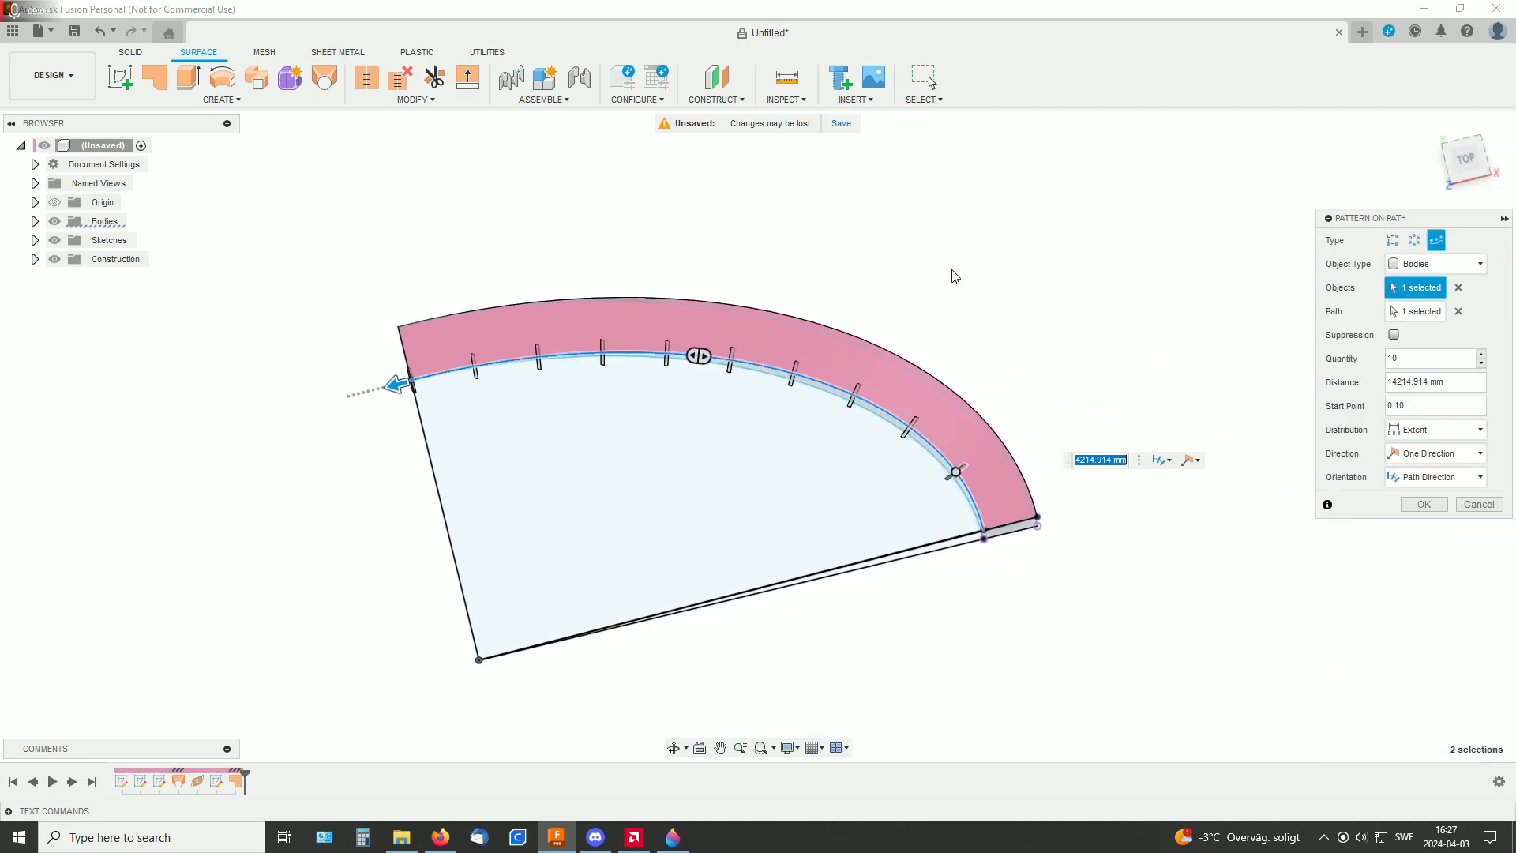
scroll(864, 291, up, 4)
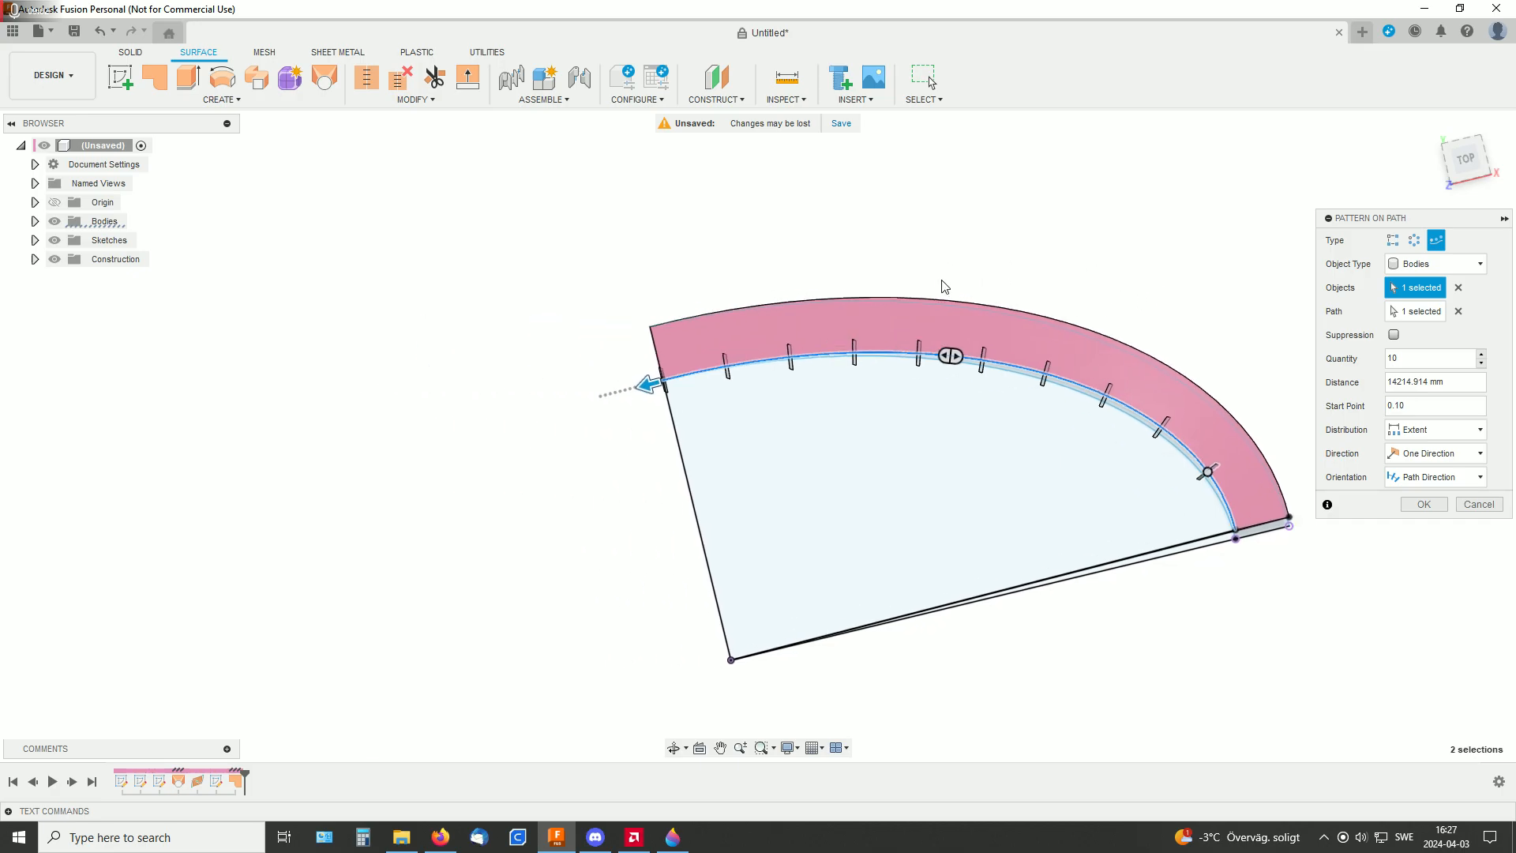
shift+middle_drag(867, 565, 680, 528)
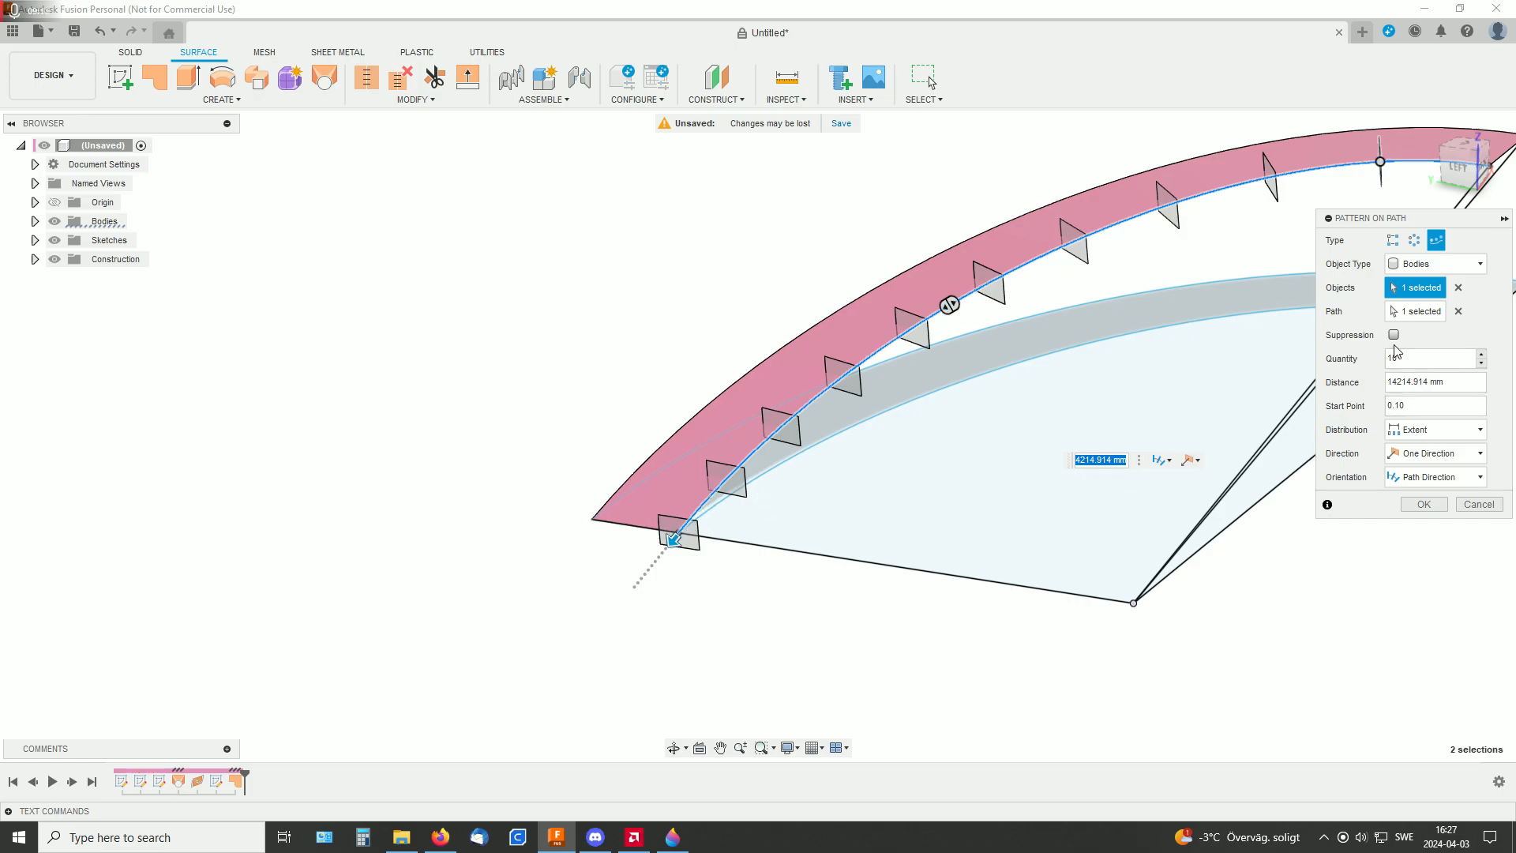
click(1394, 335)
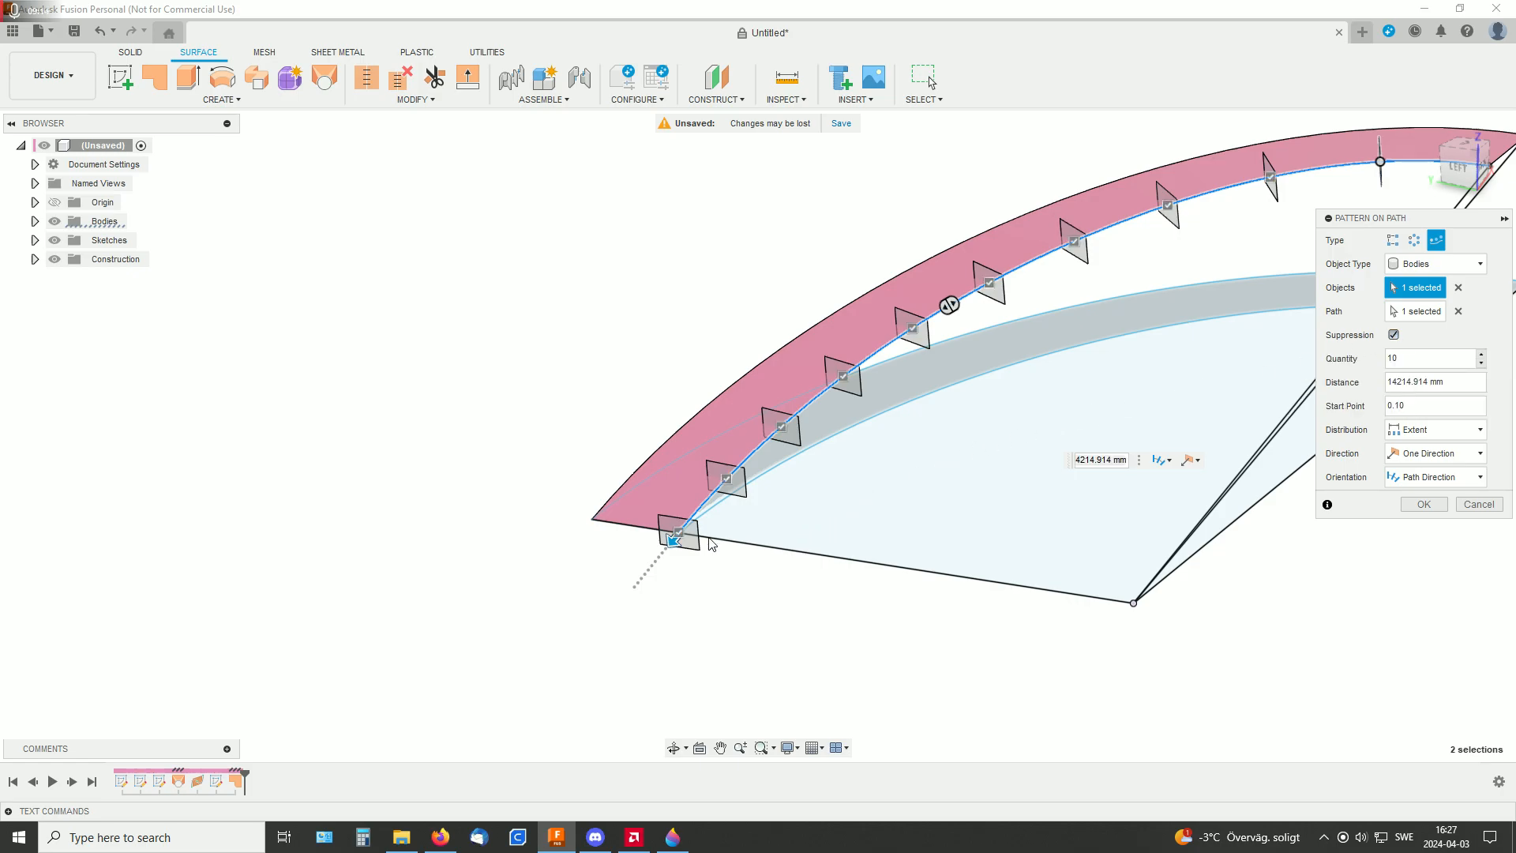
click(681, 527)
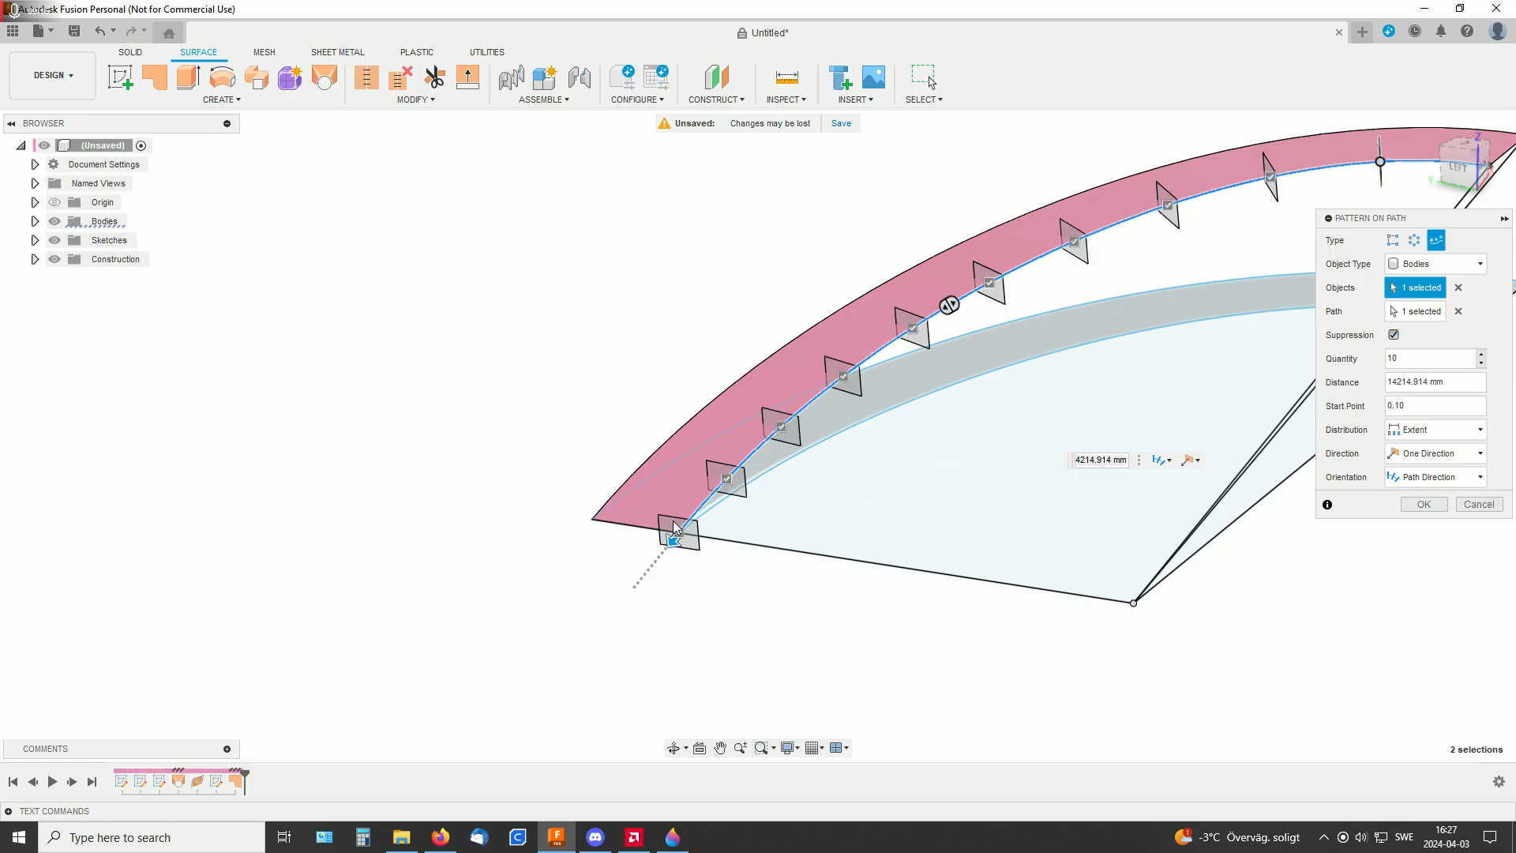
shift+middle_drag(1300, 595, 957, 660)
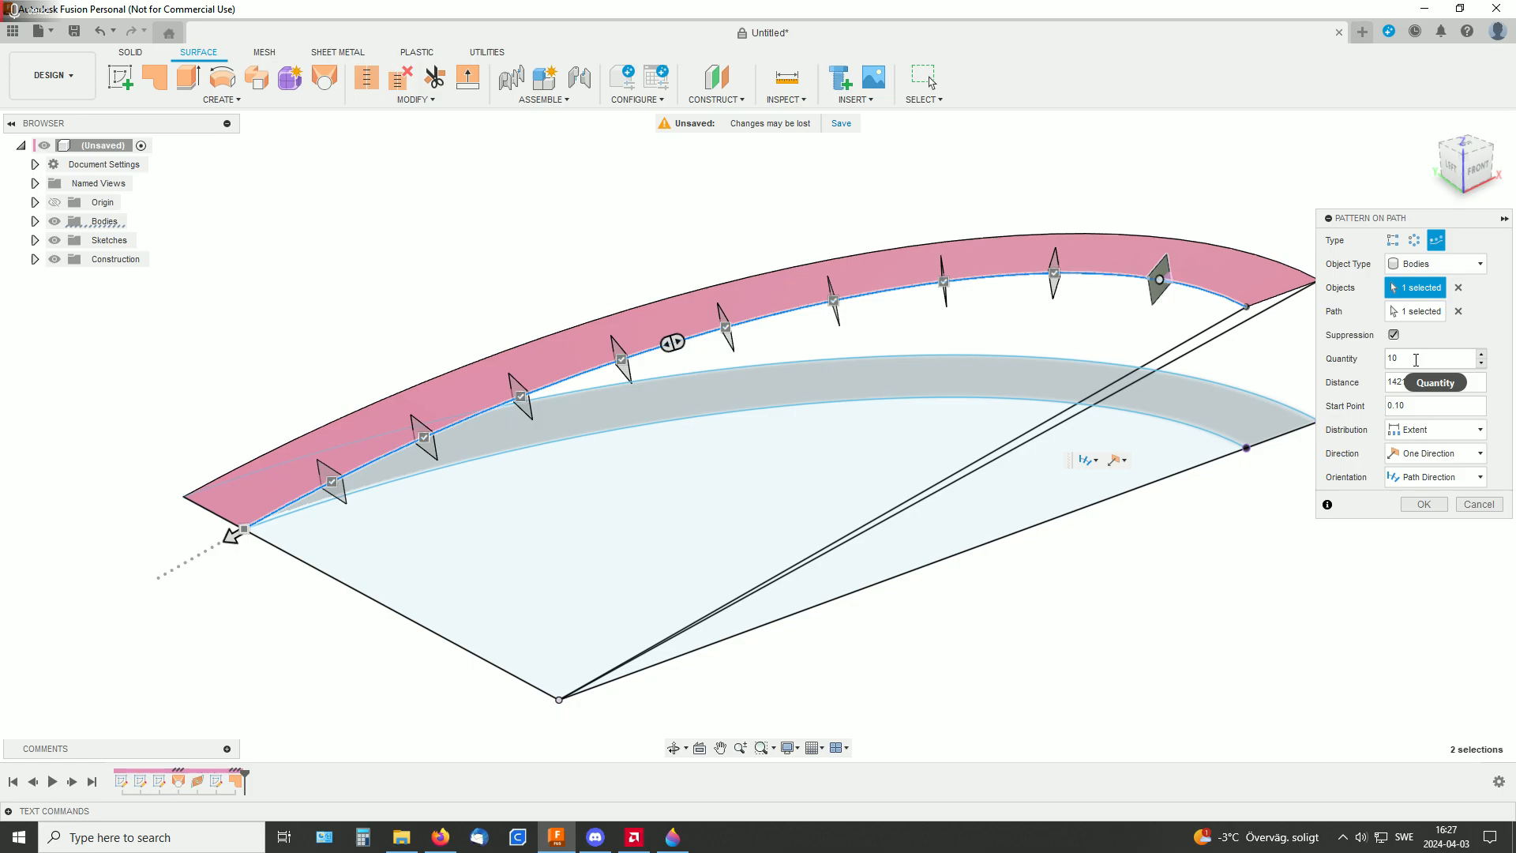
click(1422, 506)
Thicken the ramp surface by 20 mm to one side as a new body
shift+middle_drag(1385, 510, 1063, 476)
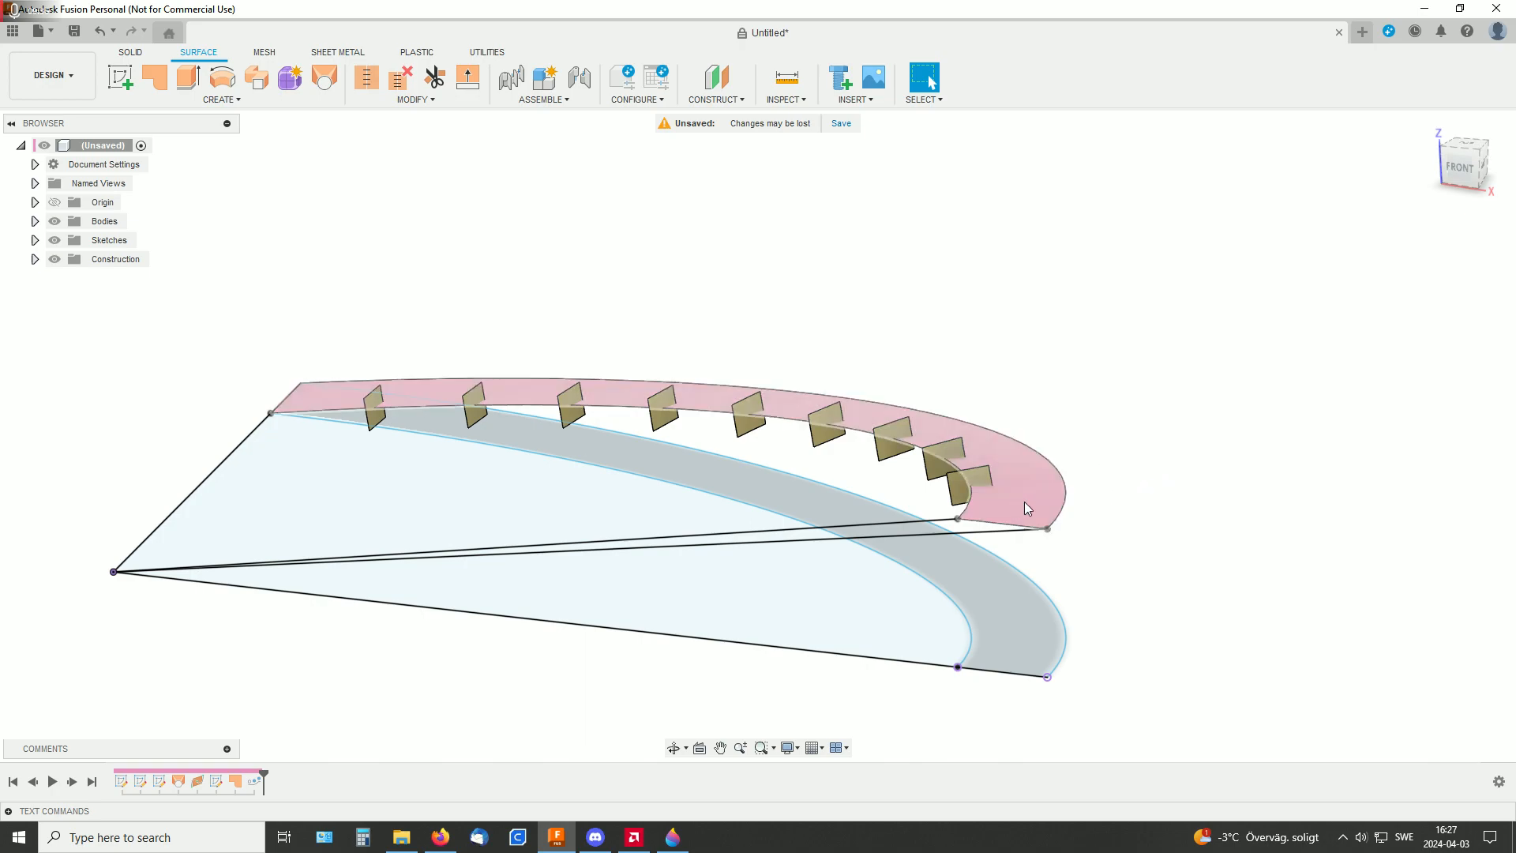
shift+middle_drag(1144, 508, 925, 567)
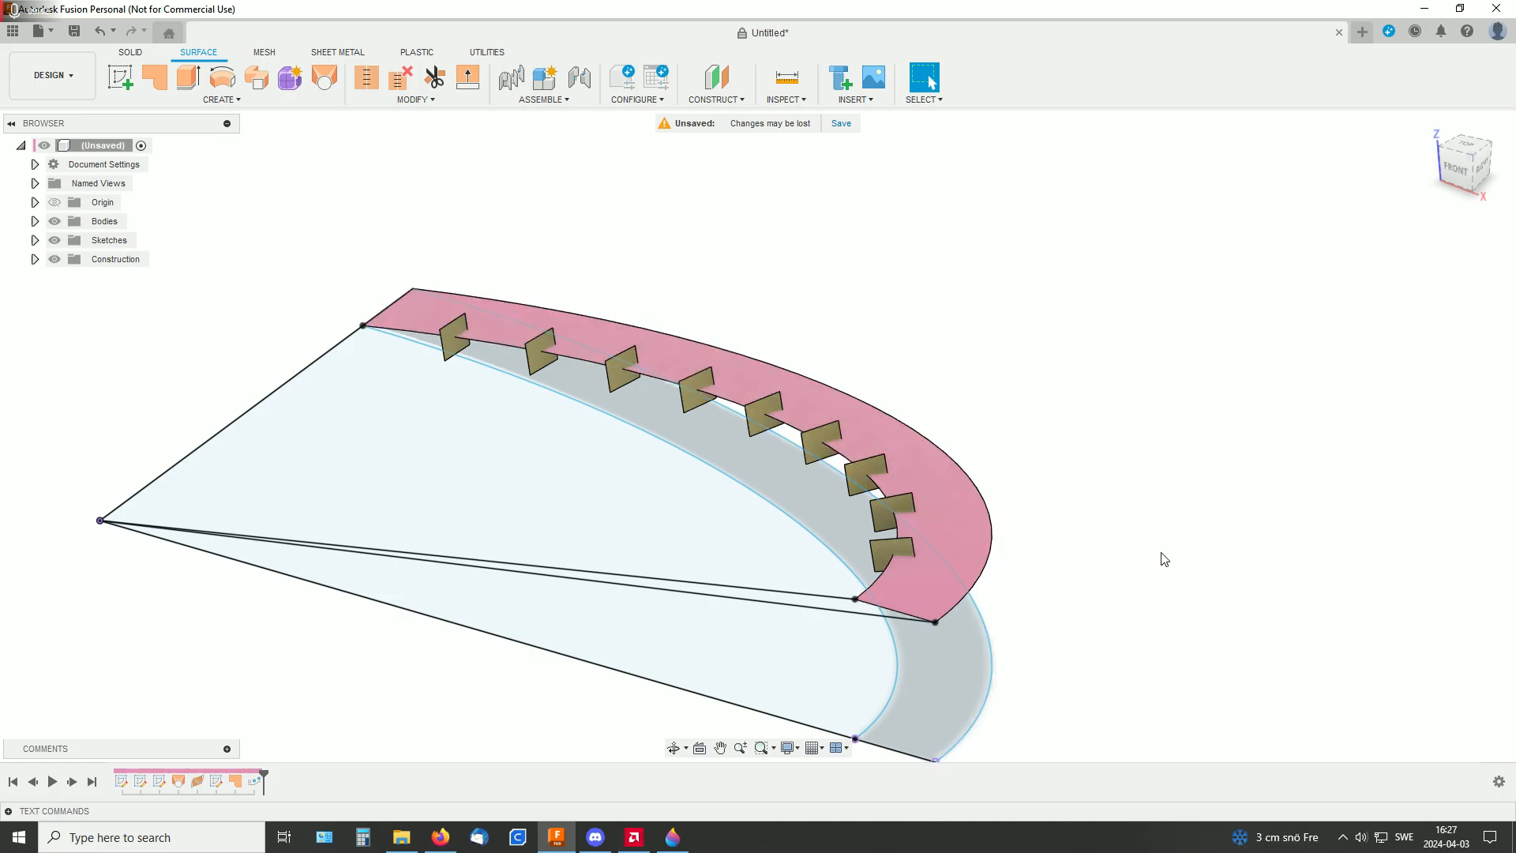
middle_drag(1160, 554, 978, 453)
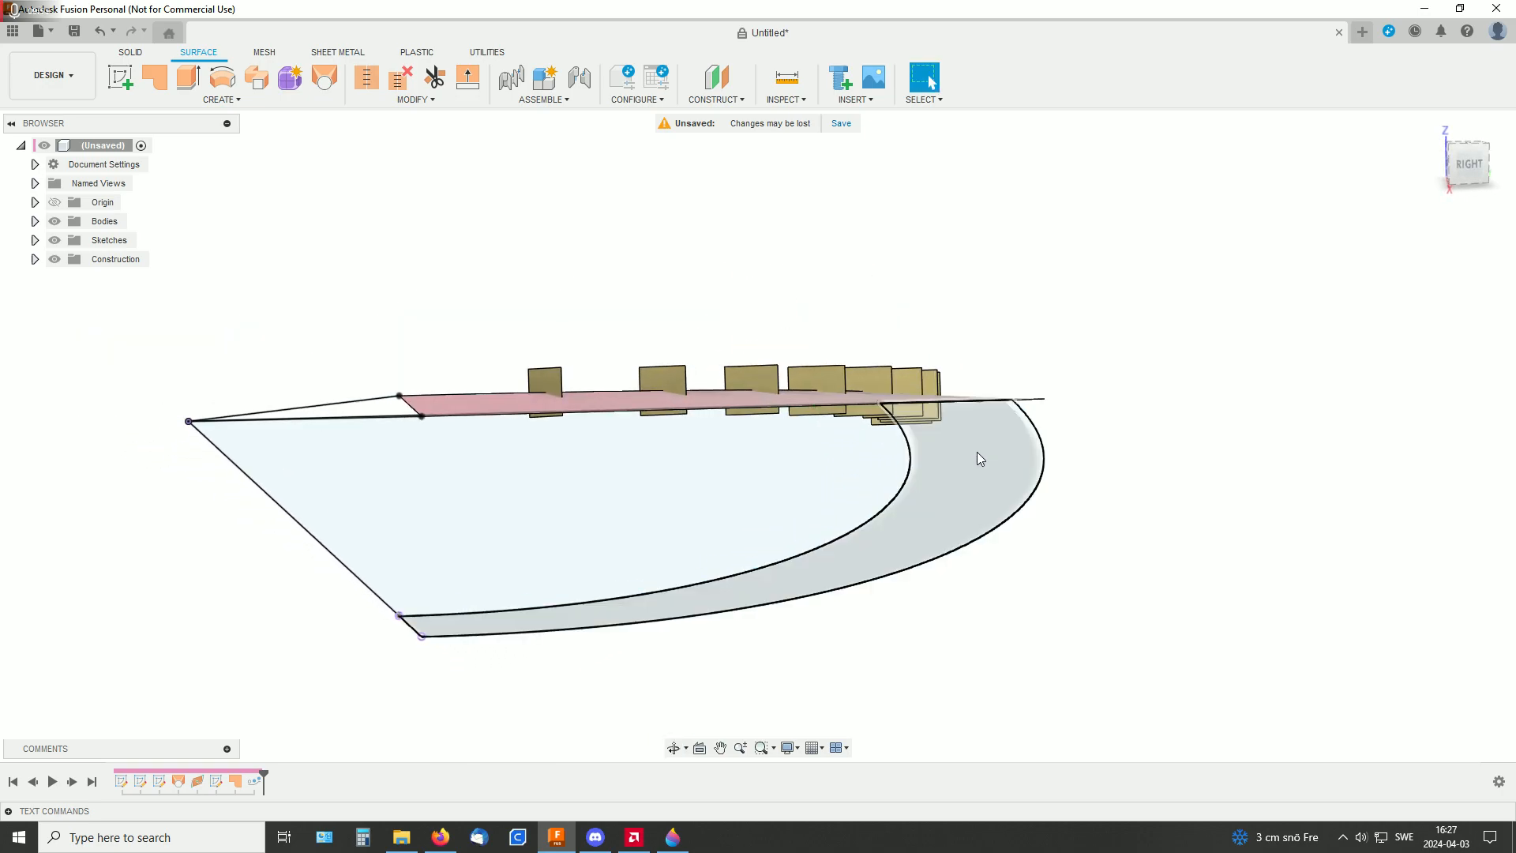
middle_drag(1158, 426, 1032, 450)
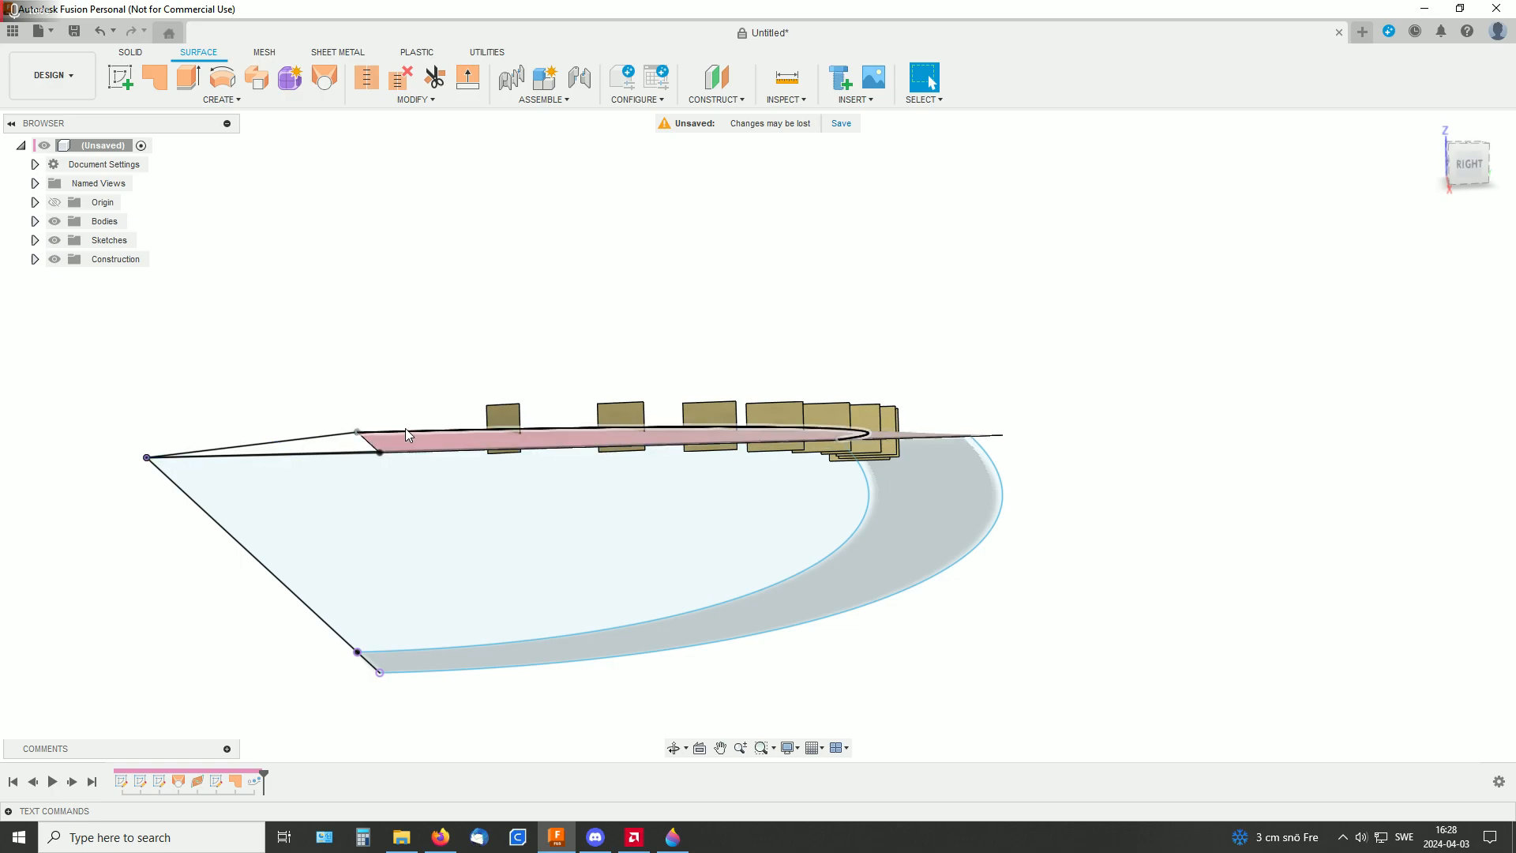
shift+middle_drag(1169, 452, 951, 491)
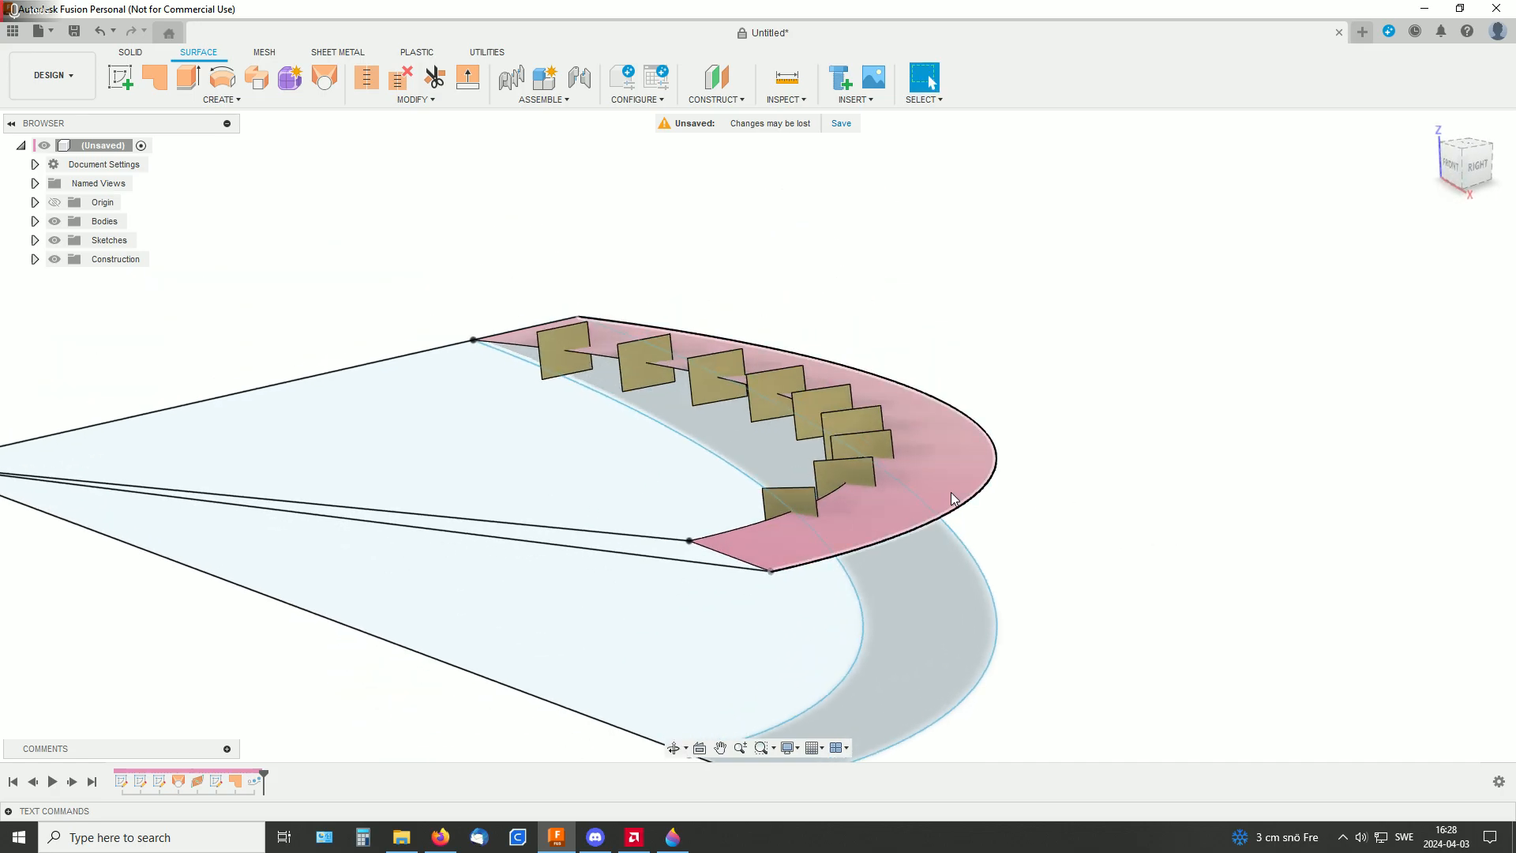
click(951, 491)
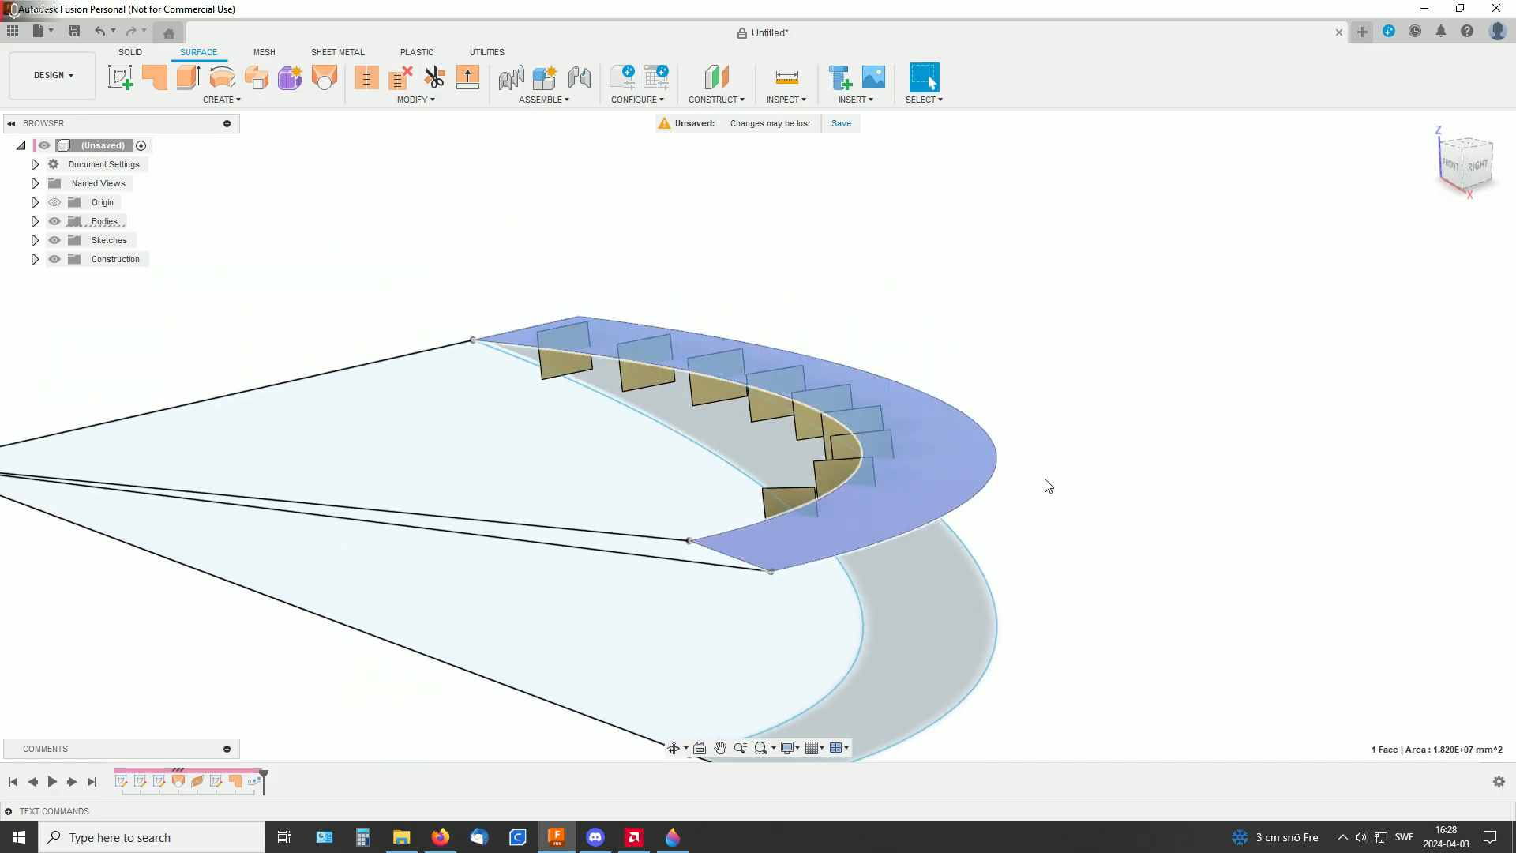
click(236, 104)
click(146, 324)
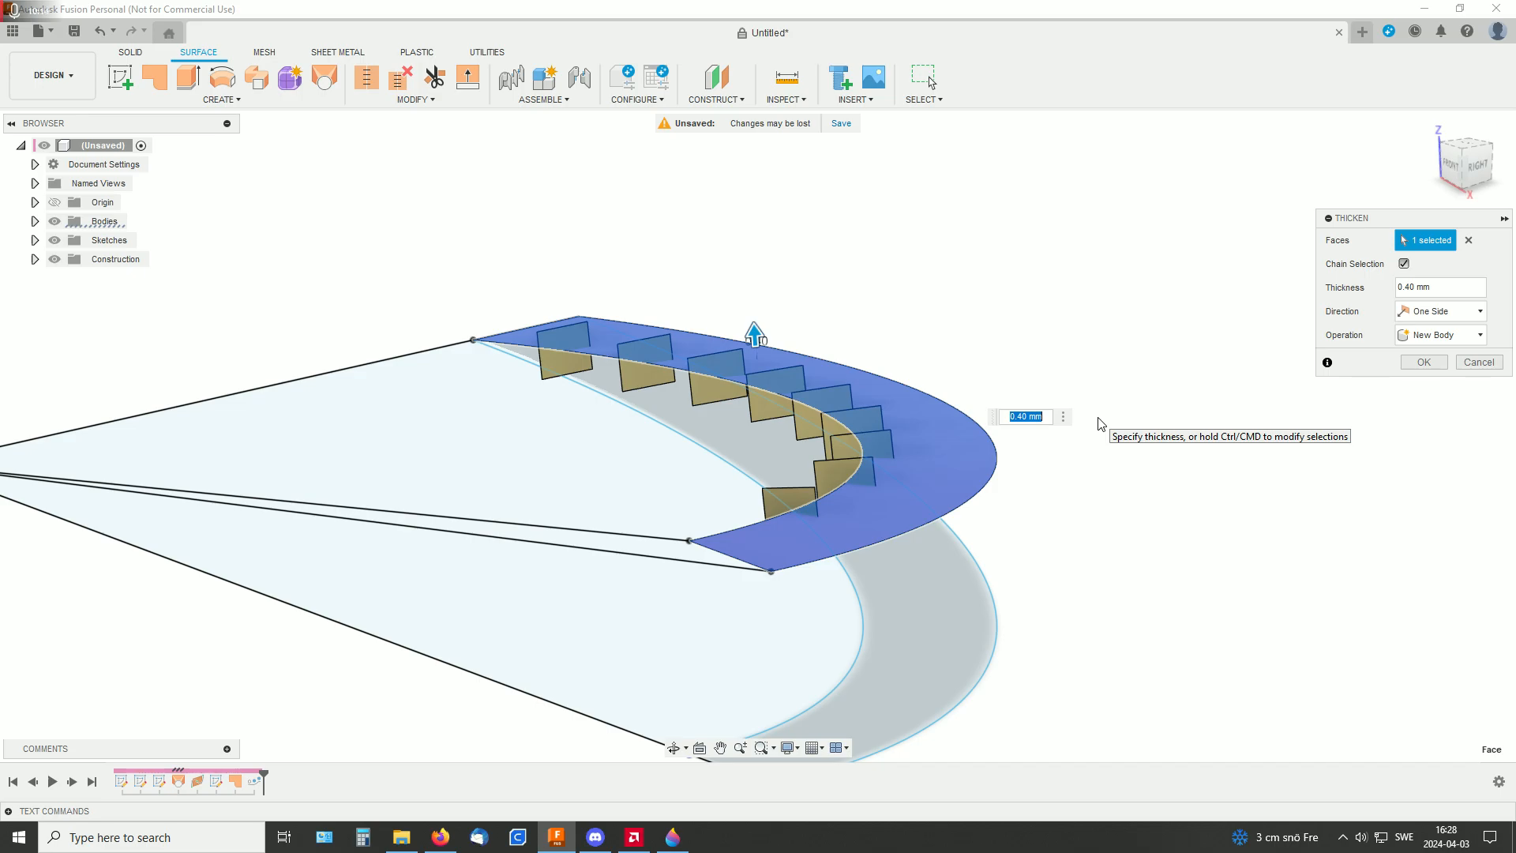
text(20)
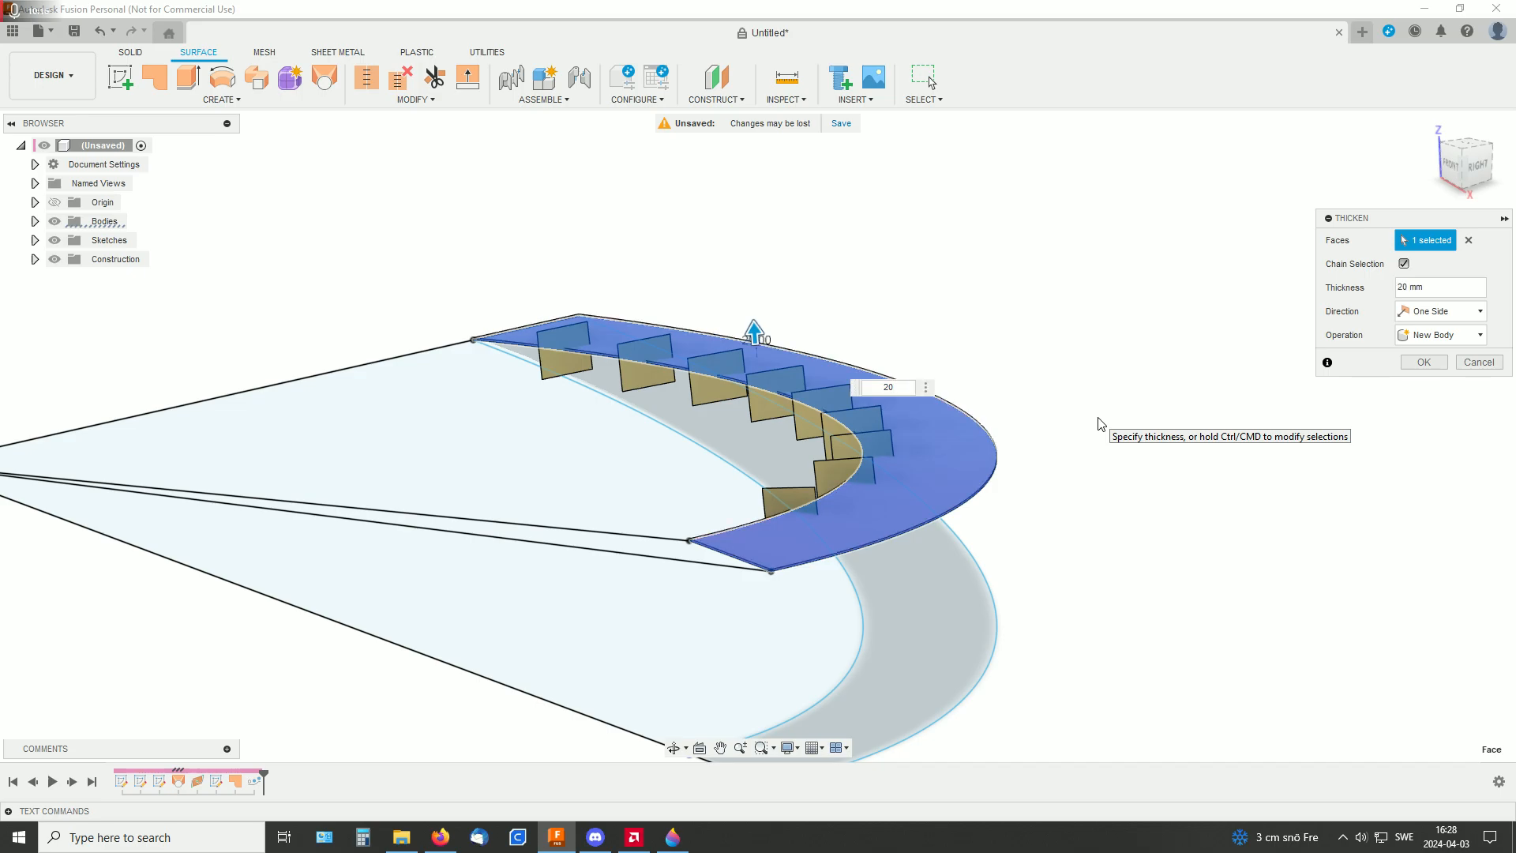
click(1424, 362)
Start a Split Body on the thickened ramp with the first rectangular patch as the splitting tool
shift+middle_drag(1216, 404, 1188, 375)
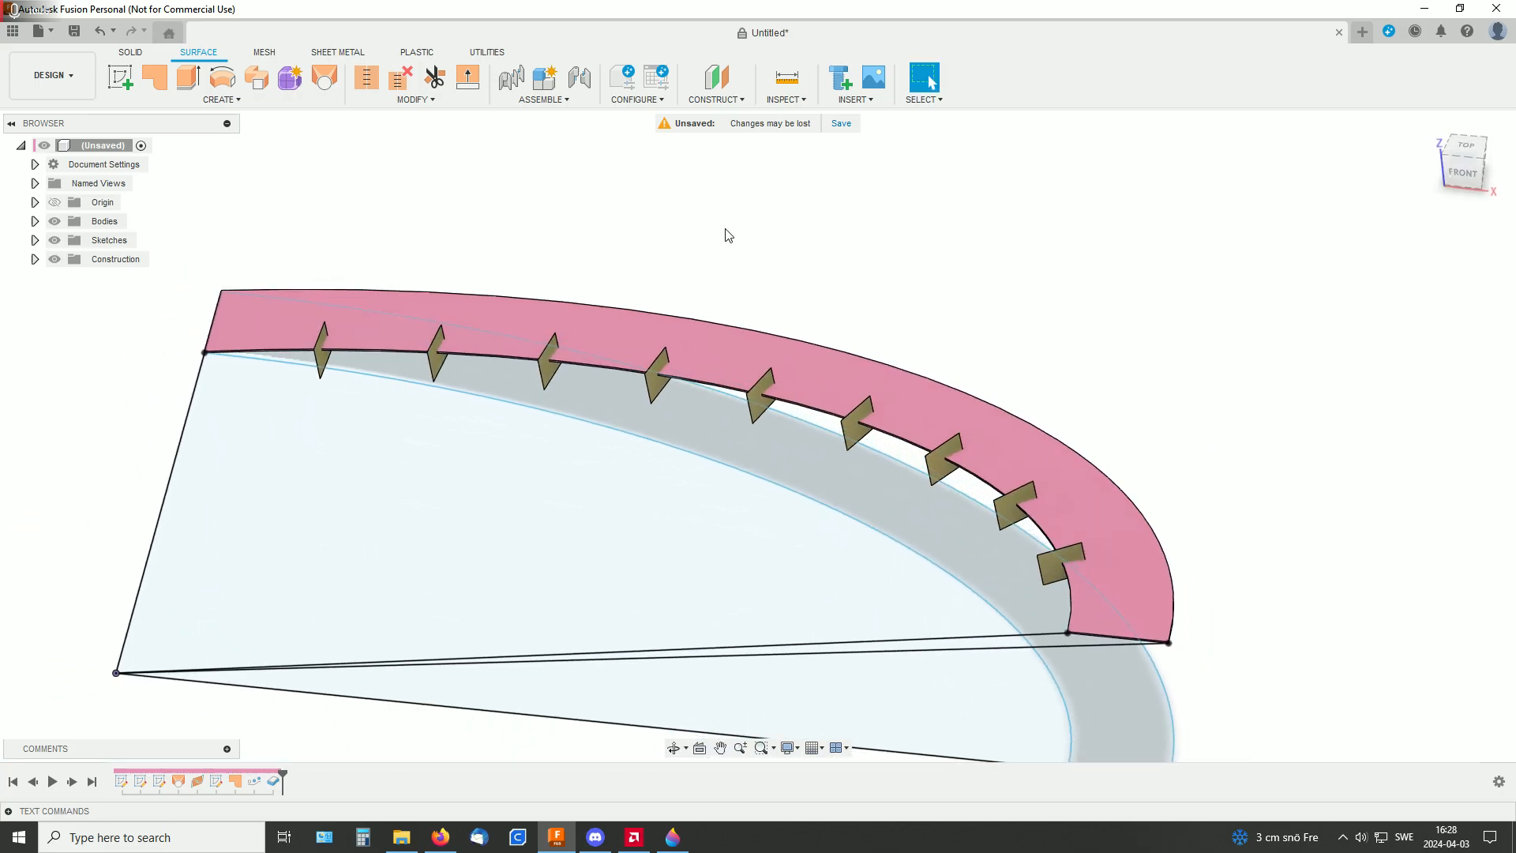
click(417, 100)
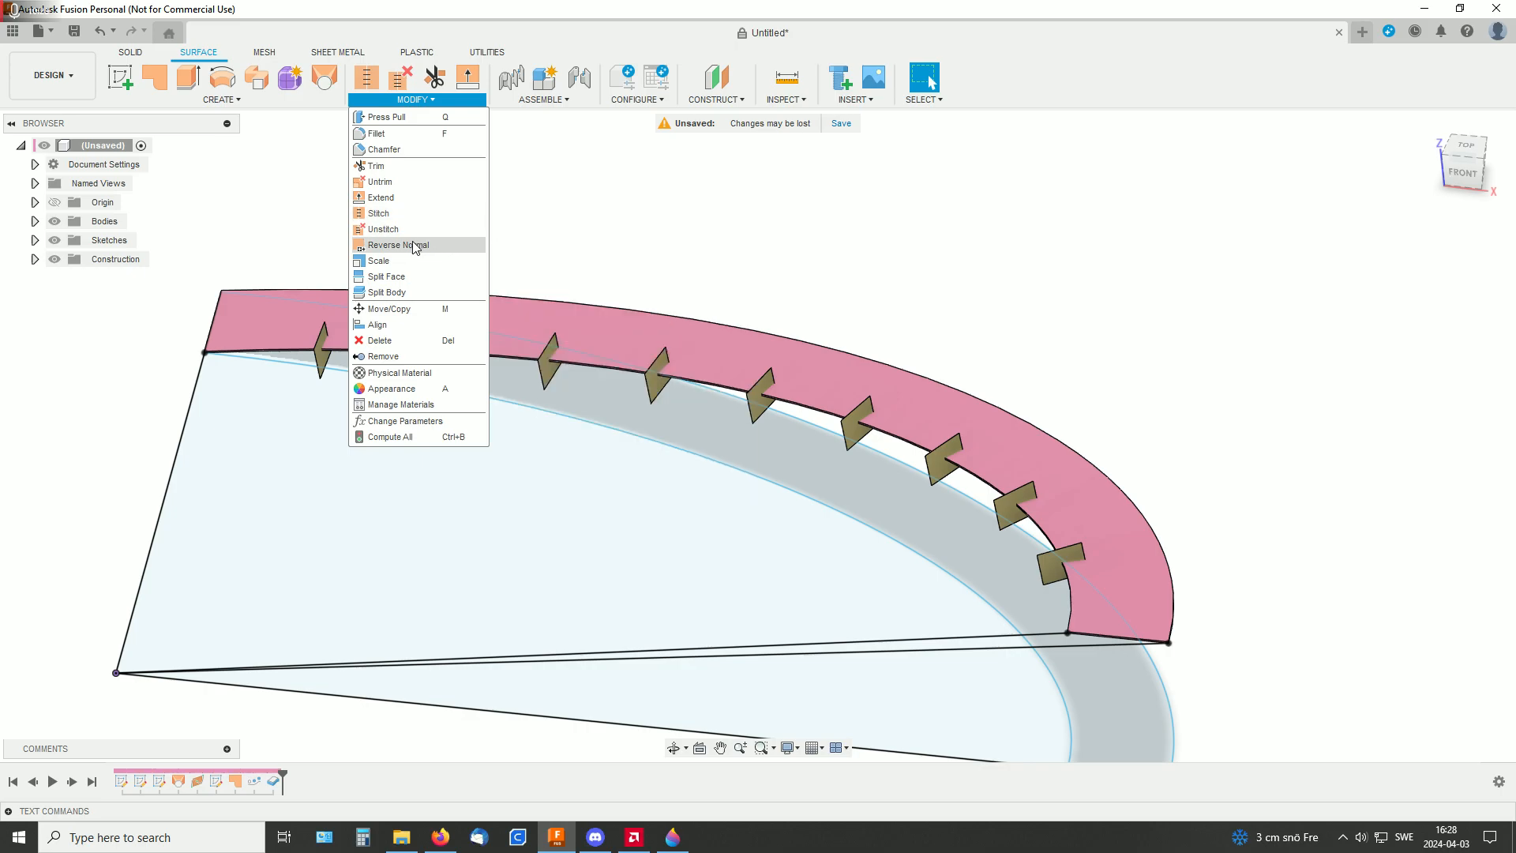
click(389, 297)
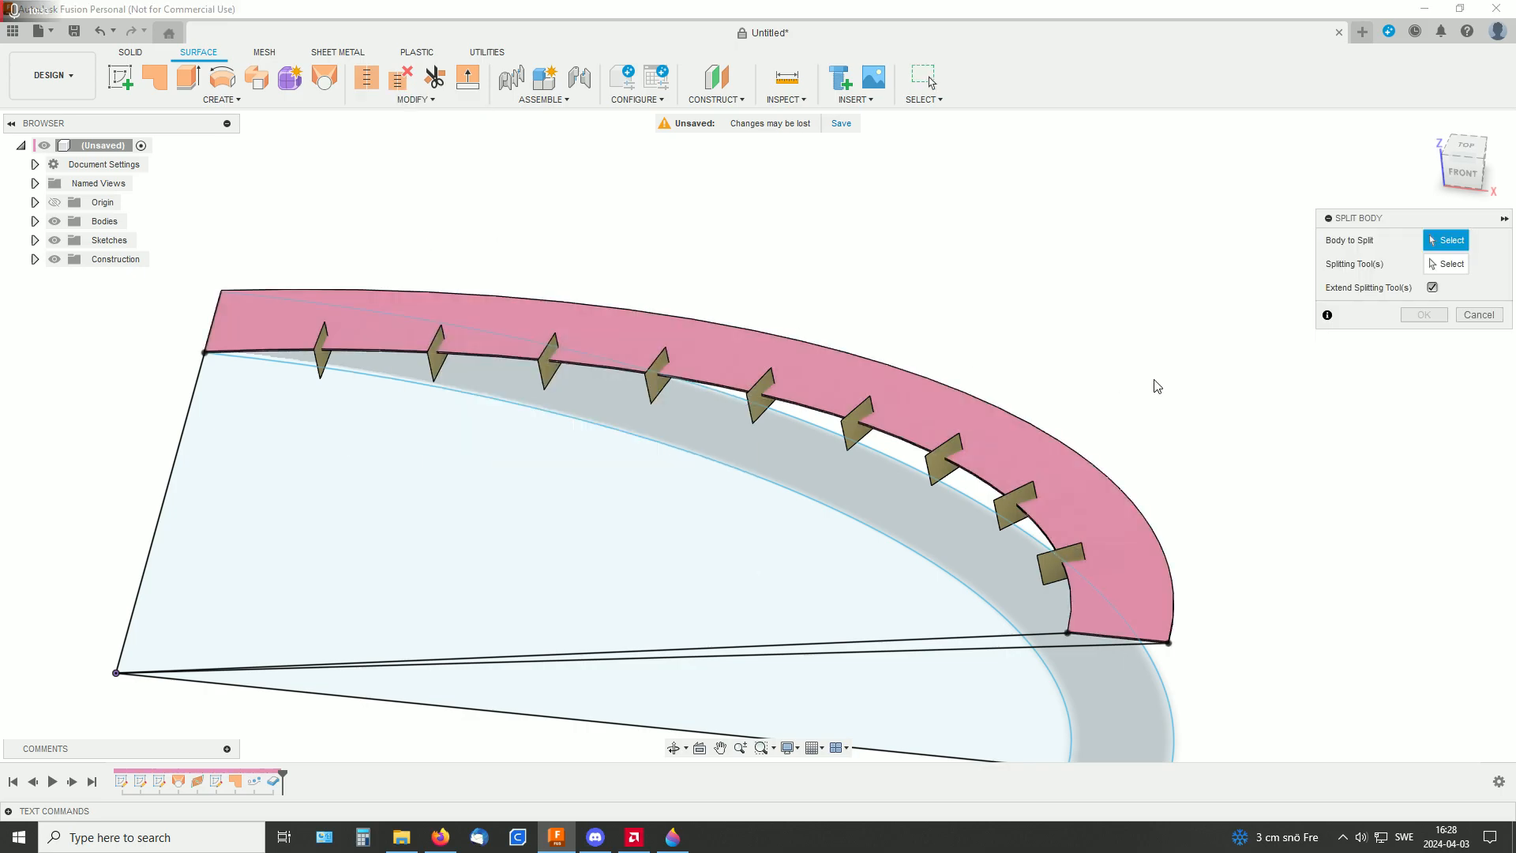
click(1026, 439)
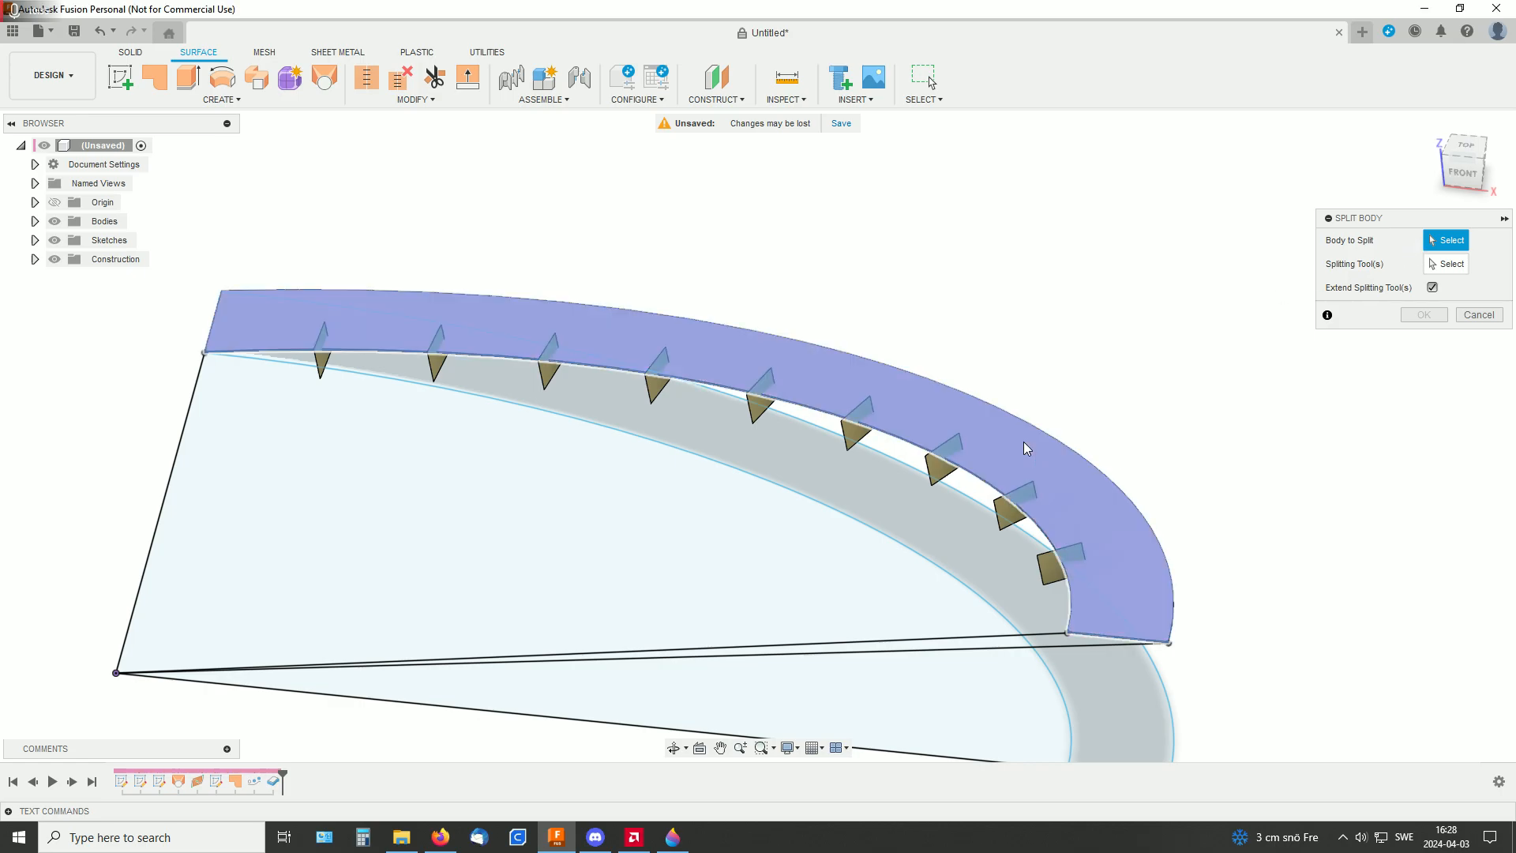
click(1445, 264)
click(1051, 578)
Add the remaining eight rectangular patches along the ramp's inner edge as splitting tools
shift+middle_drag(1253, 542, 1390, 513)
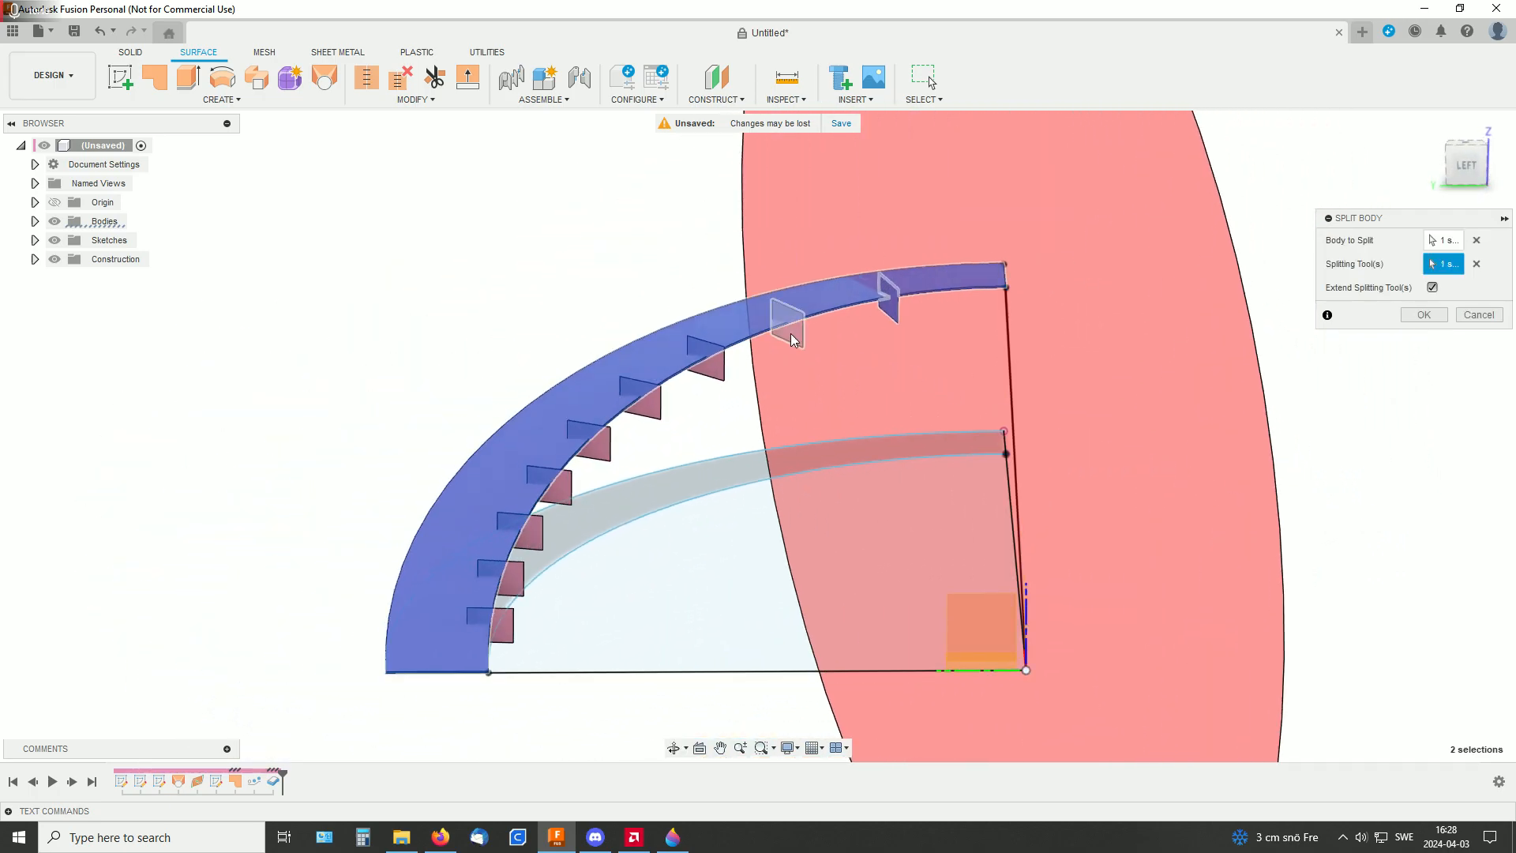
click(789, 330)
click(716, 365)
click(650, 408)
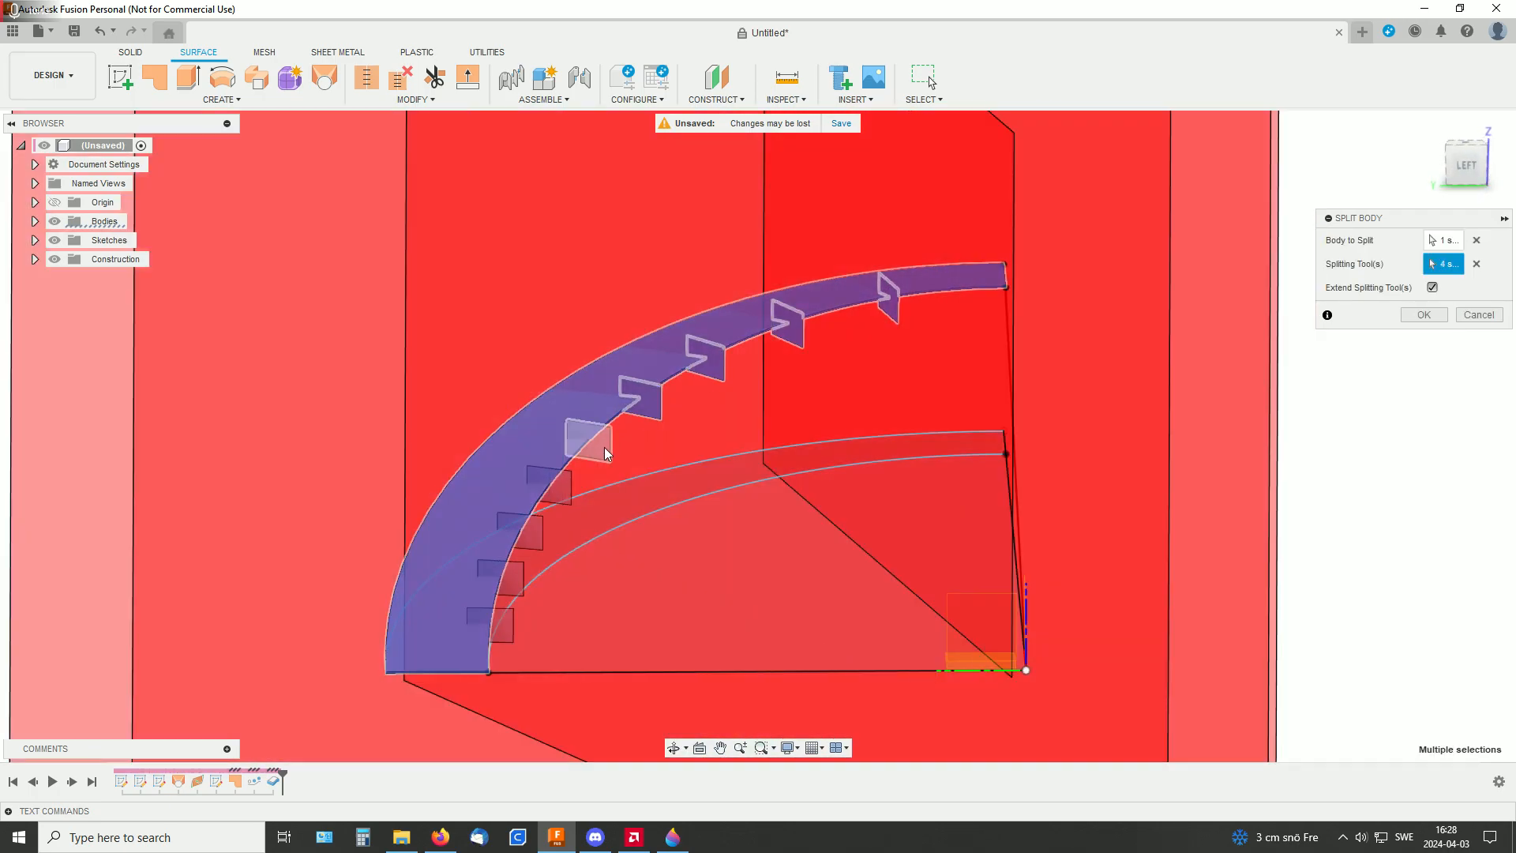
click(588, 439)
click(552, 484)
click(534, 542)
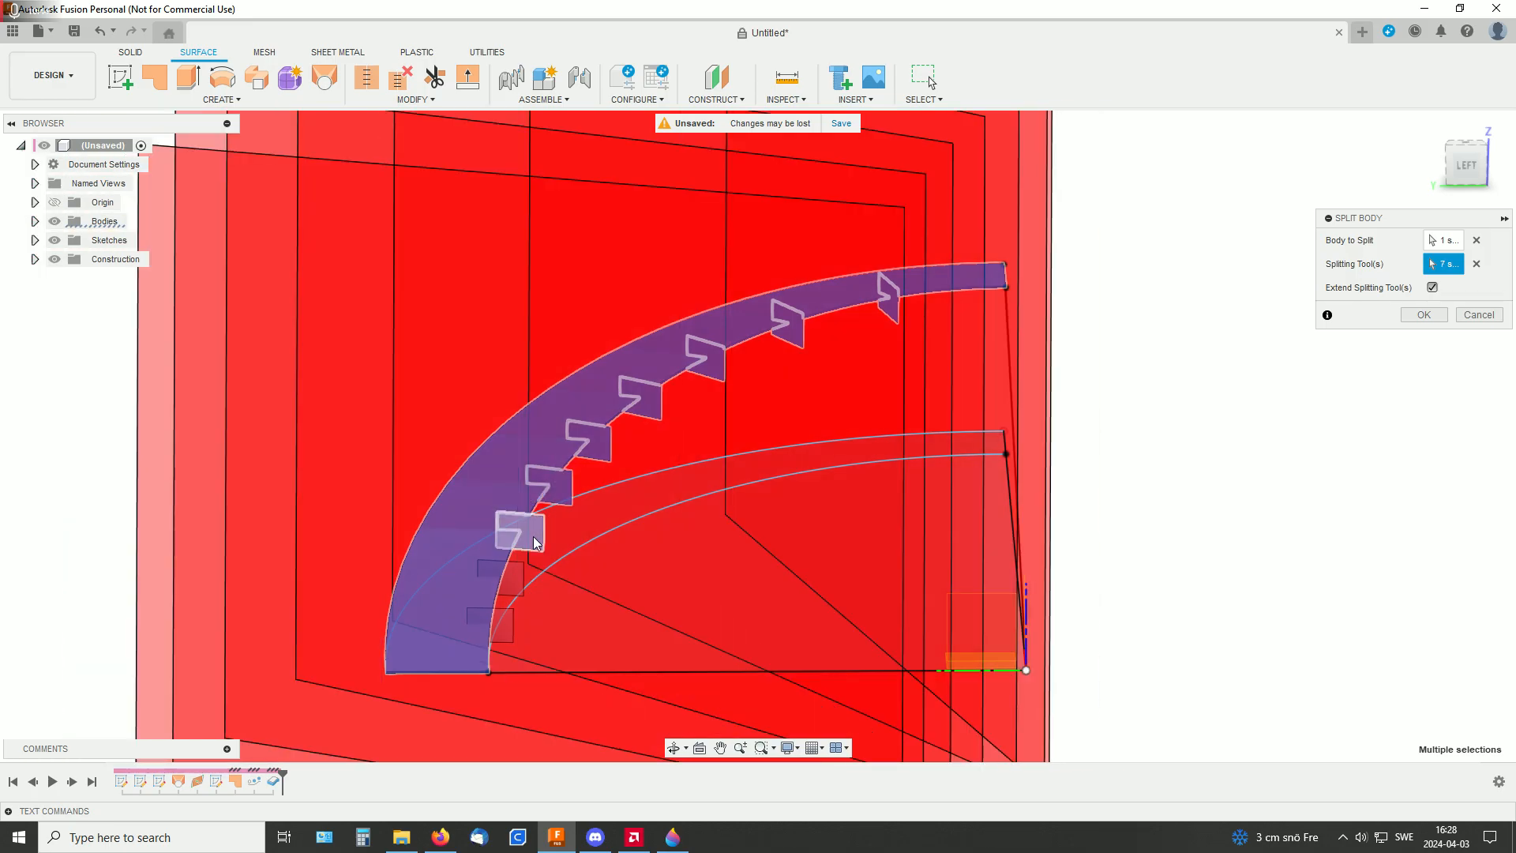
click(506, 579)
click(506, 635)
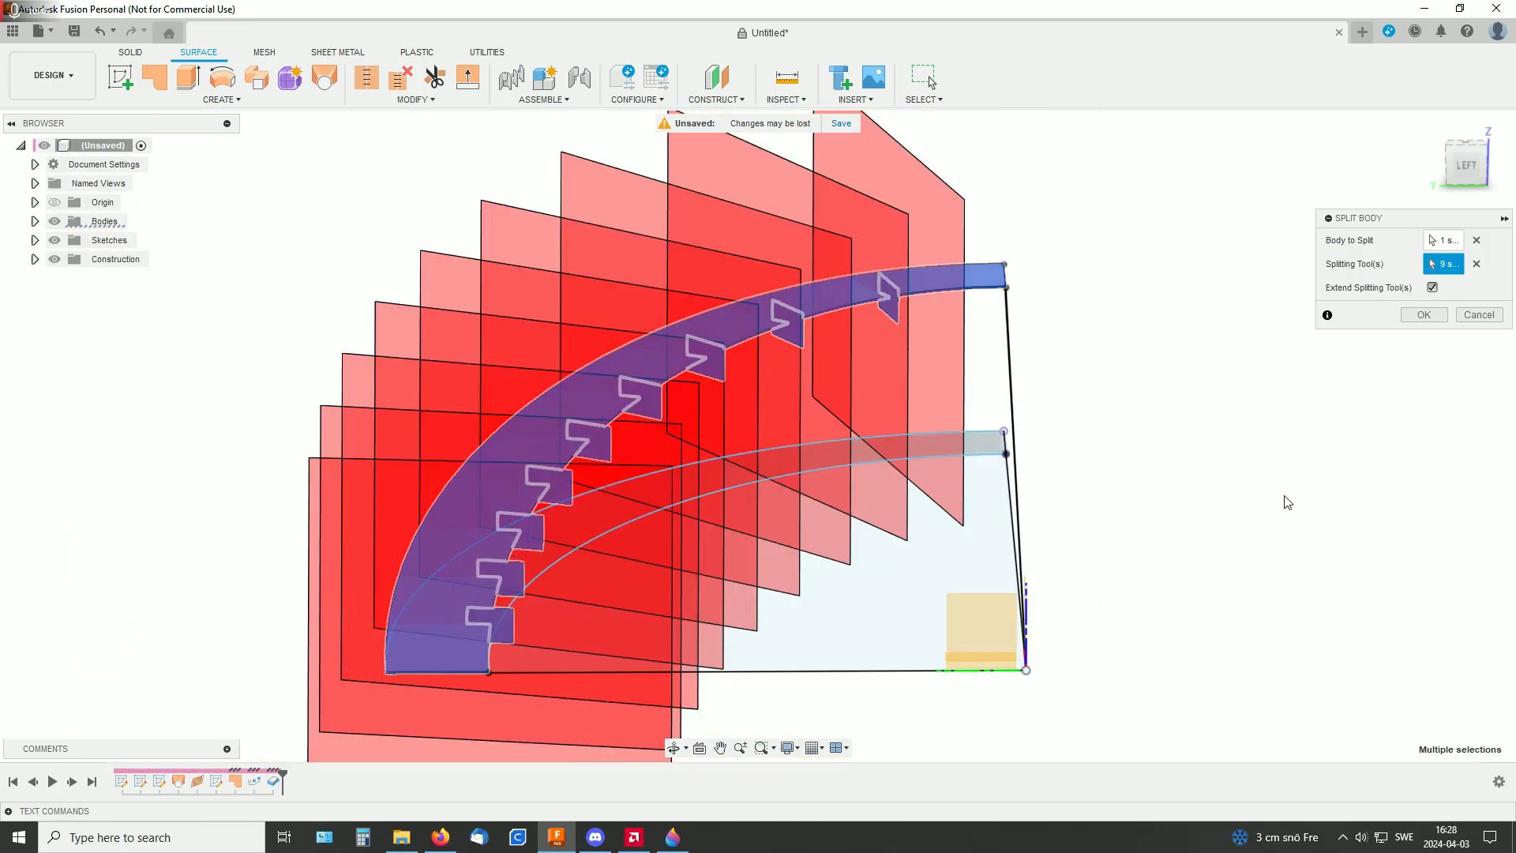
Compare the split preview without extended splitting tools, restore Extend Splitting Tool(s), and complete the split of the ramp body
shift+middle_drag(1287, 499, 1448, 308)
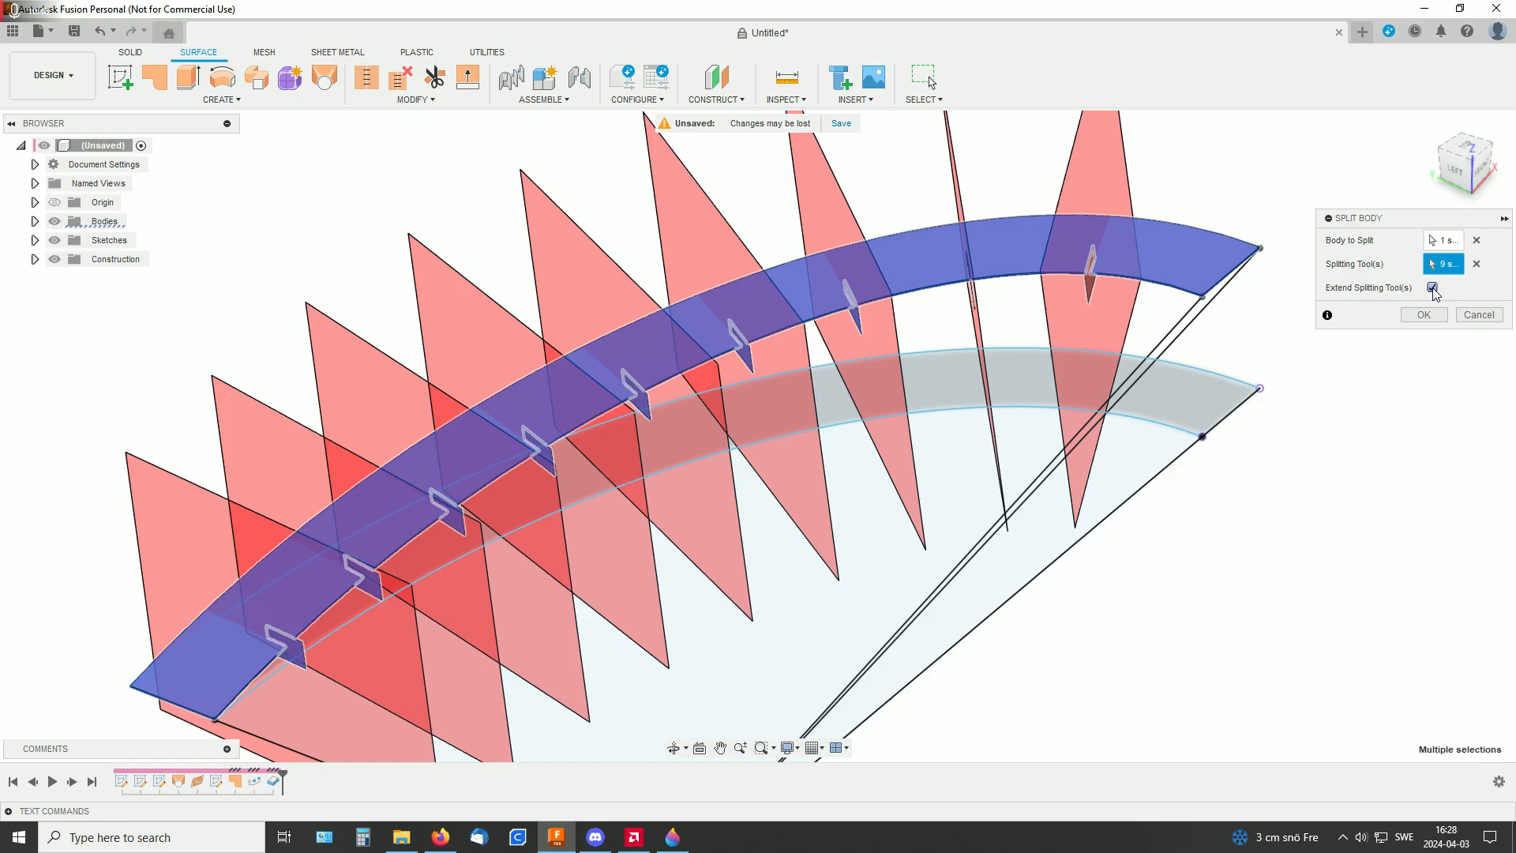
click(1433, 288)
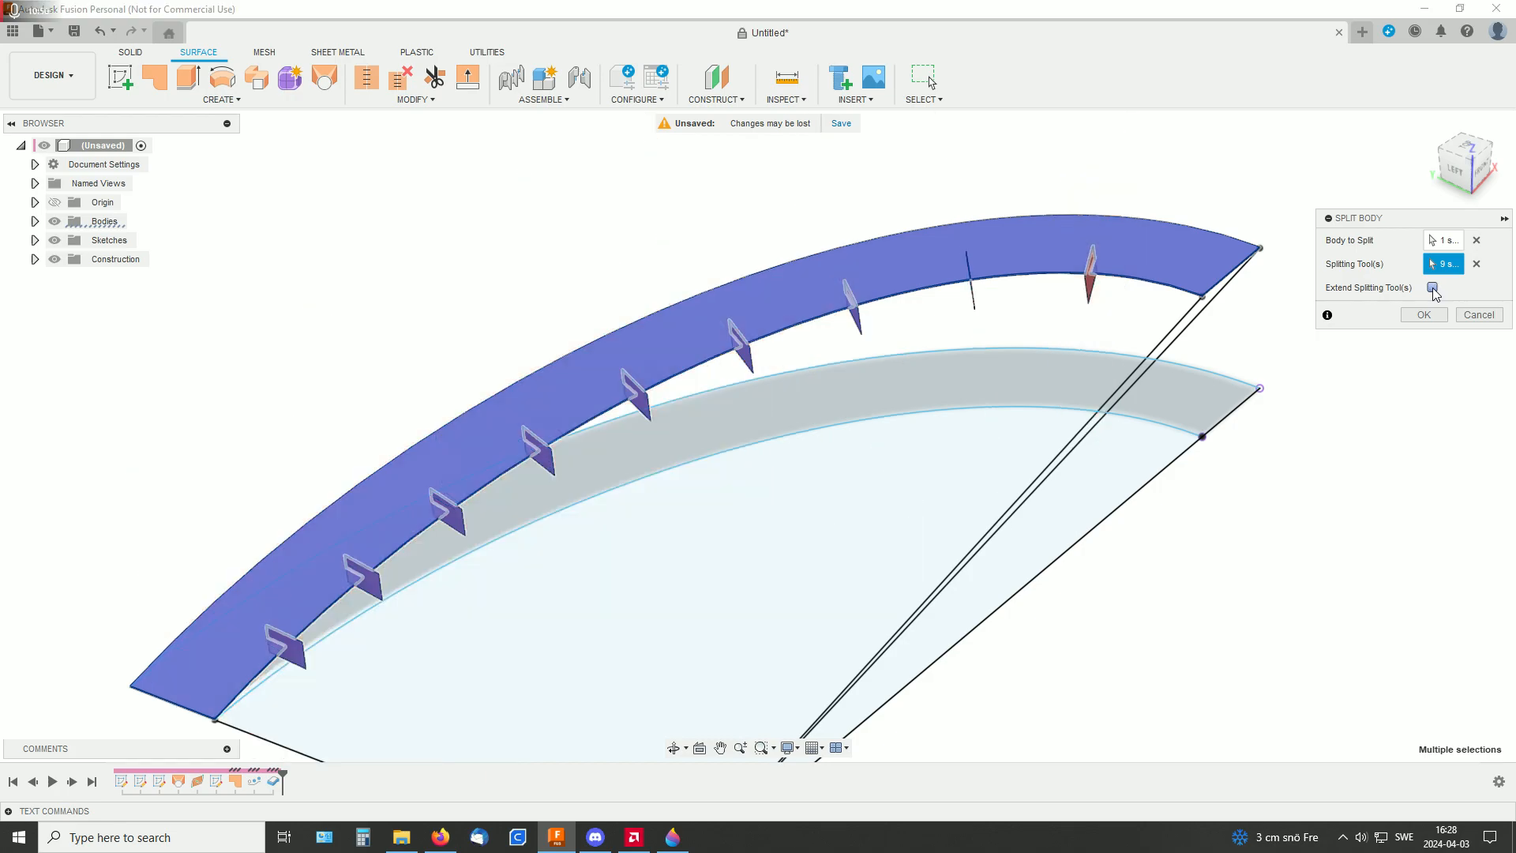
shift+middle_drag(1327, 426, 1358, 400)
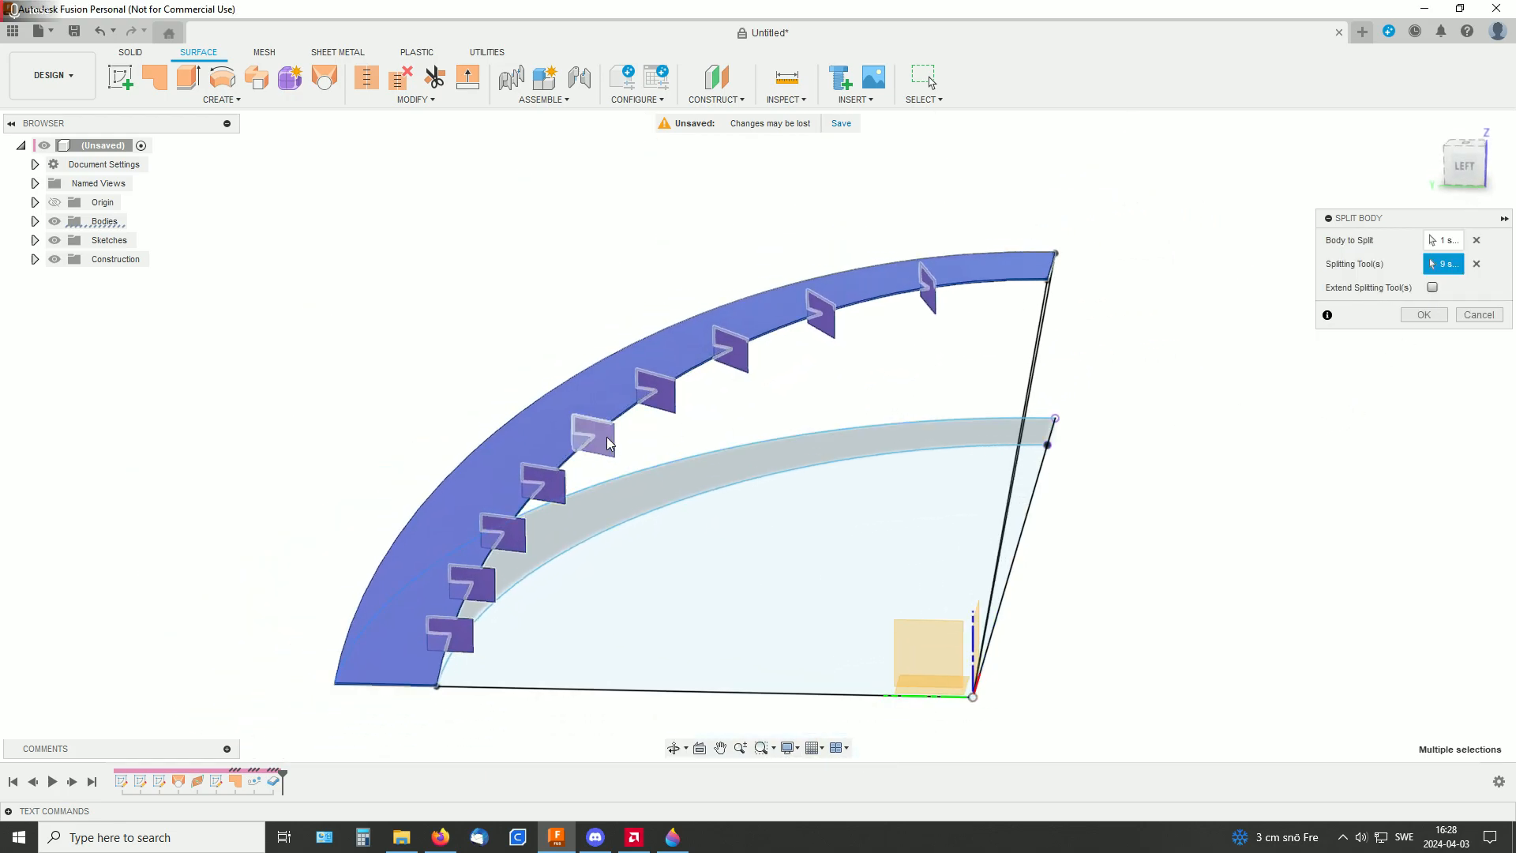
click(1433, 288)
shift+middle_drag(1327, 345, 1220, 393)
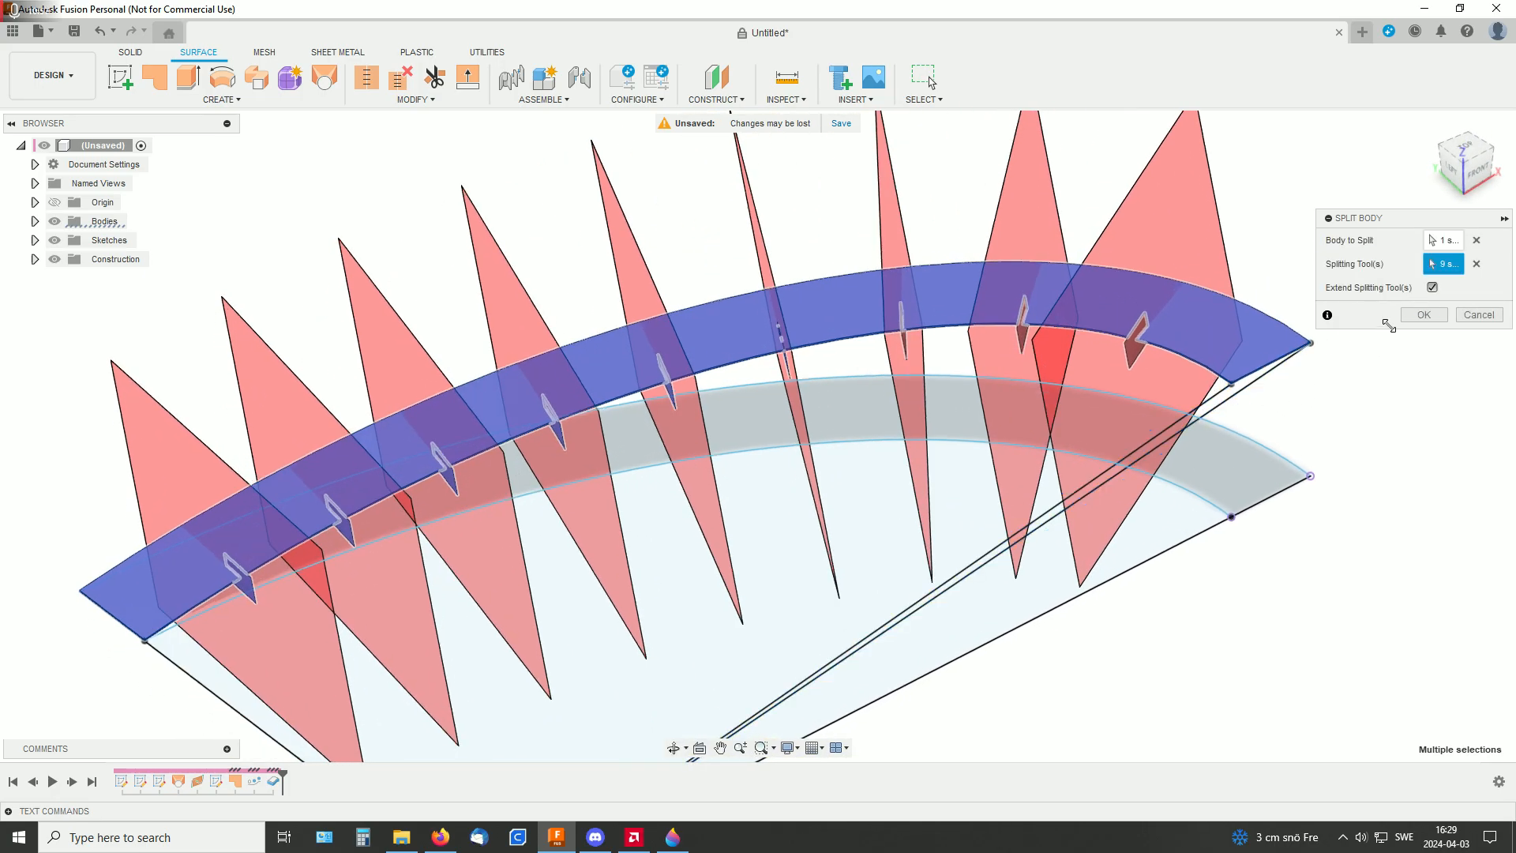
click(1426, 315)
Roll the timeline back to before the Thicken feature and expand the list of surface bodies
shift+middle_drag(1355, 441, 1257, 427)
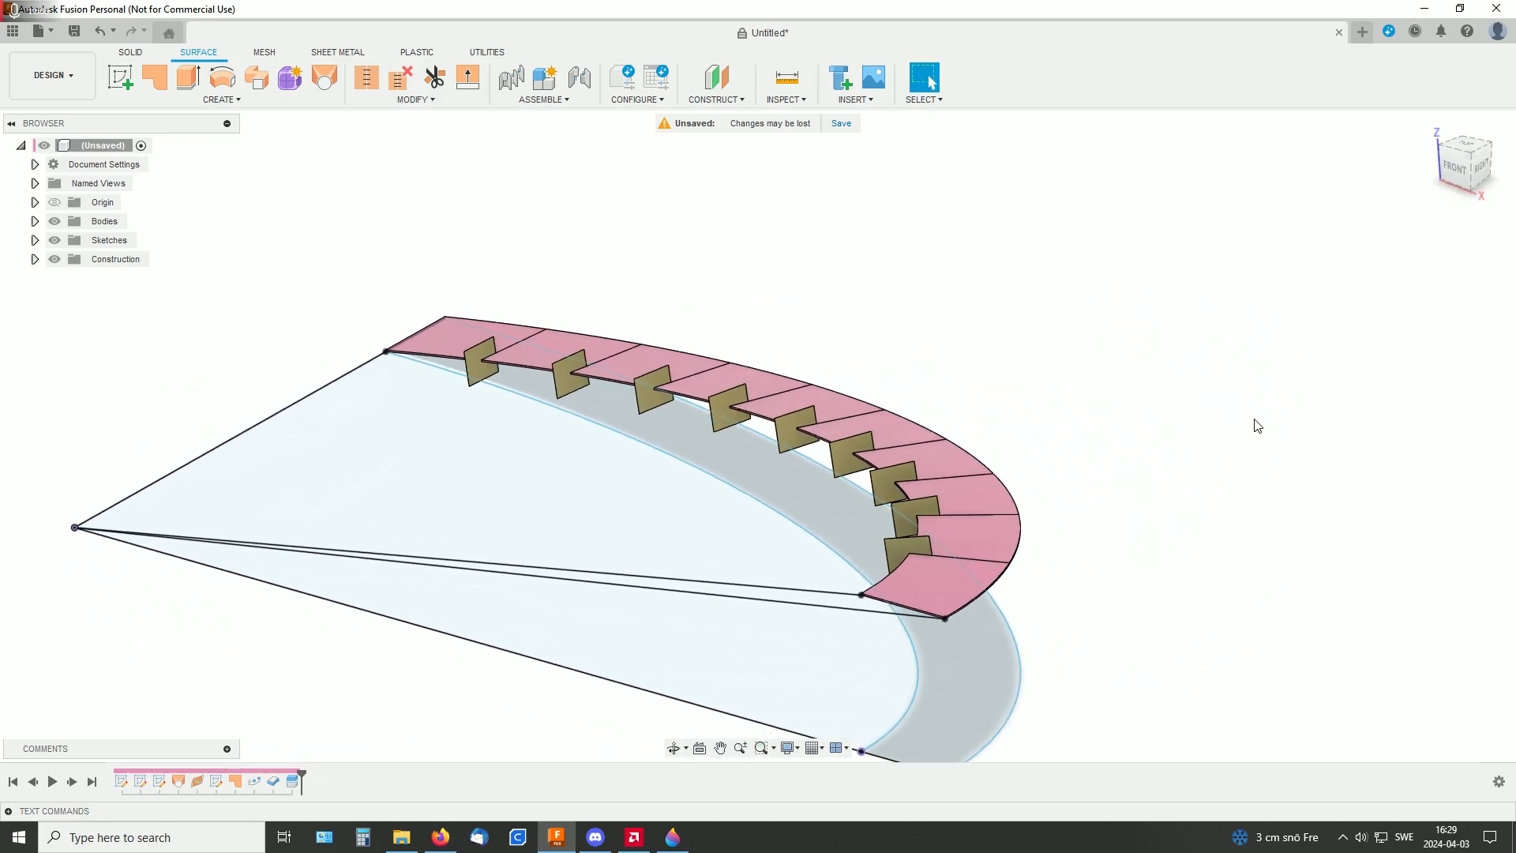
shift+middle_drag(1188, 502, 1237, 421)
scroll(1237, 428, down, 1)
scroll(1231, 435, up, 4)
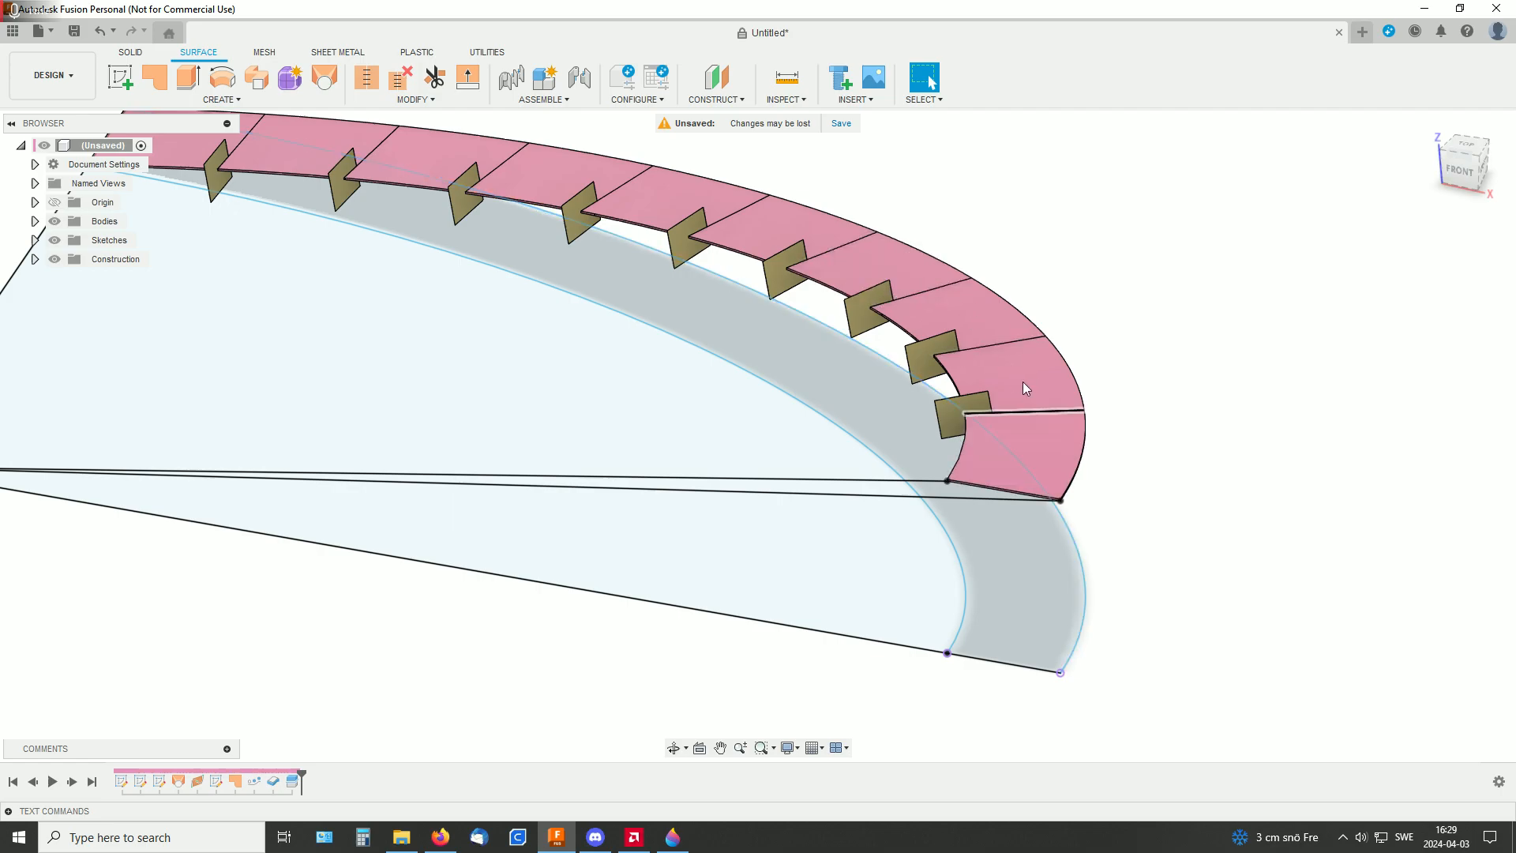
middle_drag(1088, 293, 1096, 361)
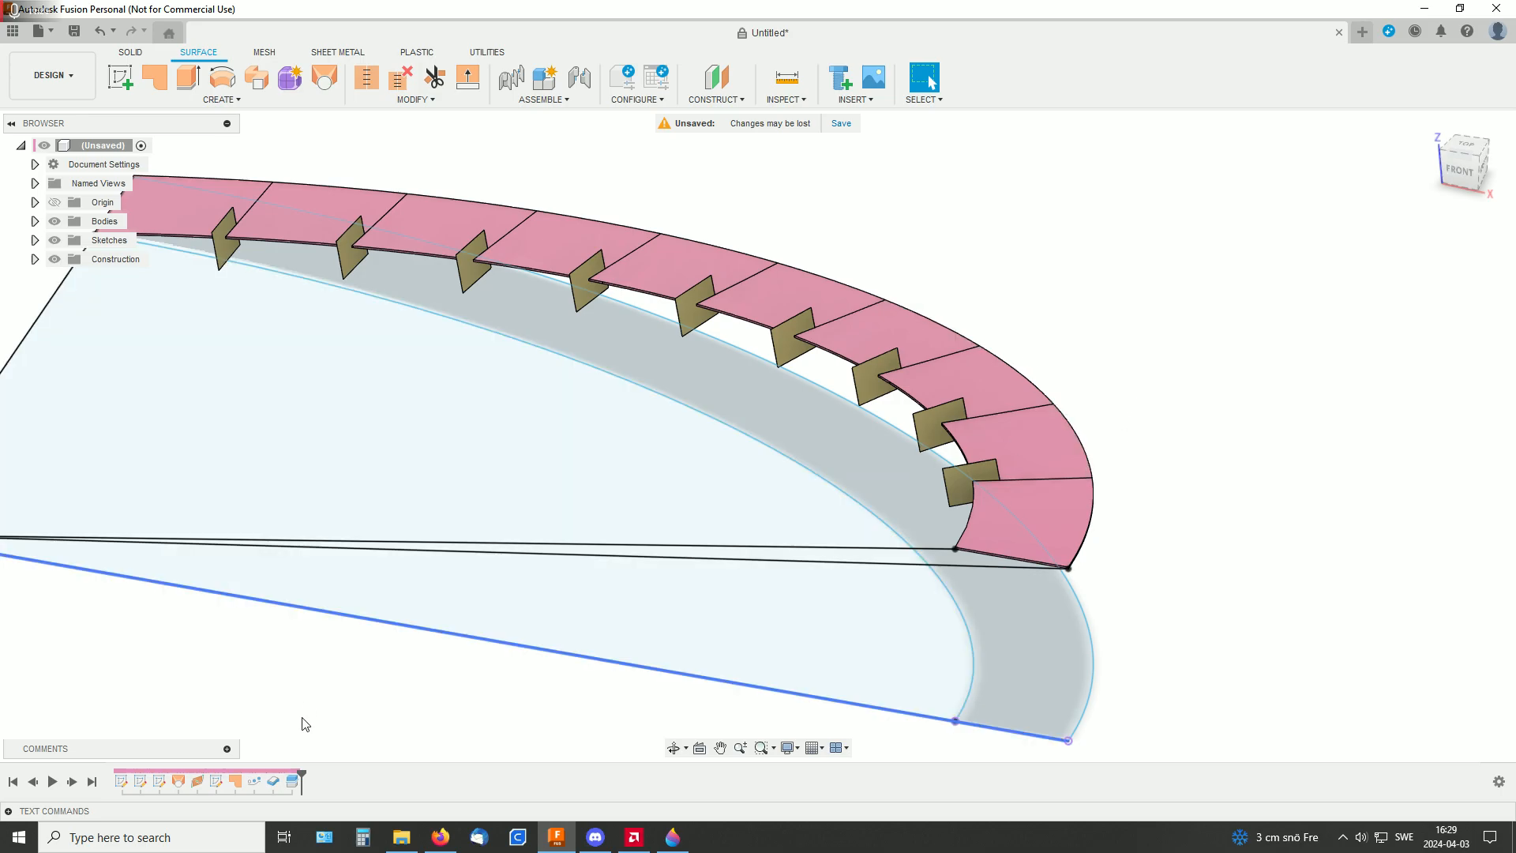
drag(303, 781, 267, 777)
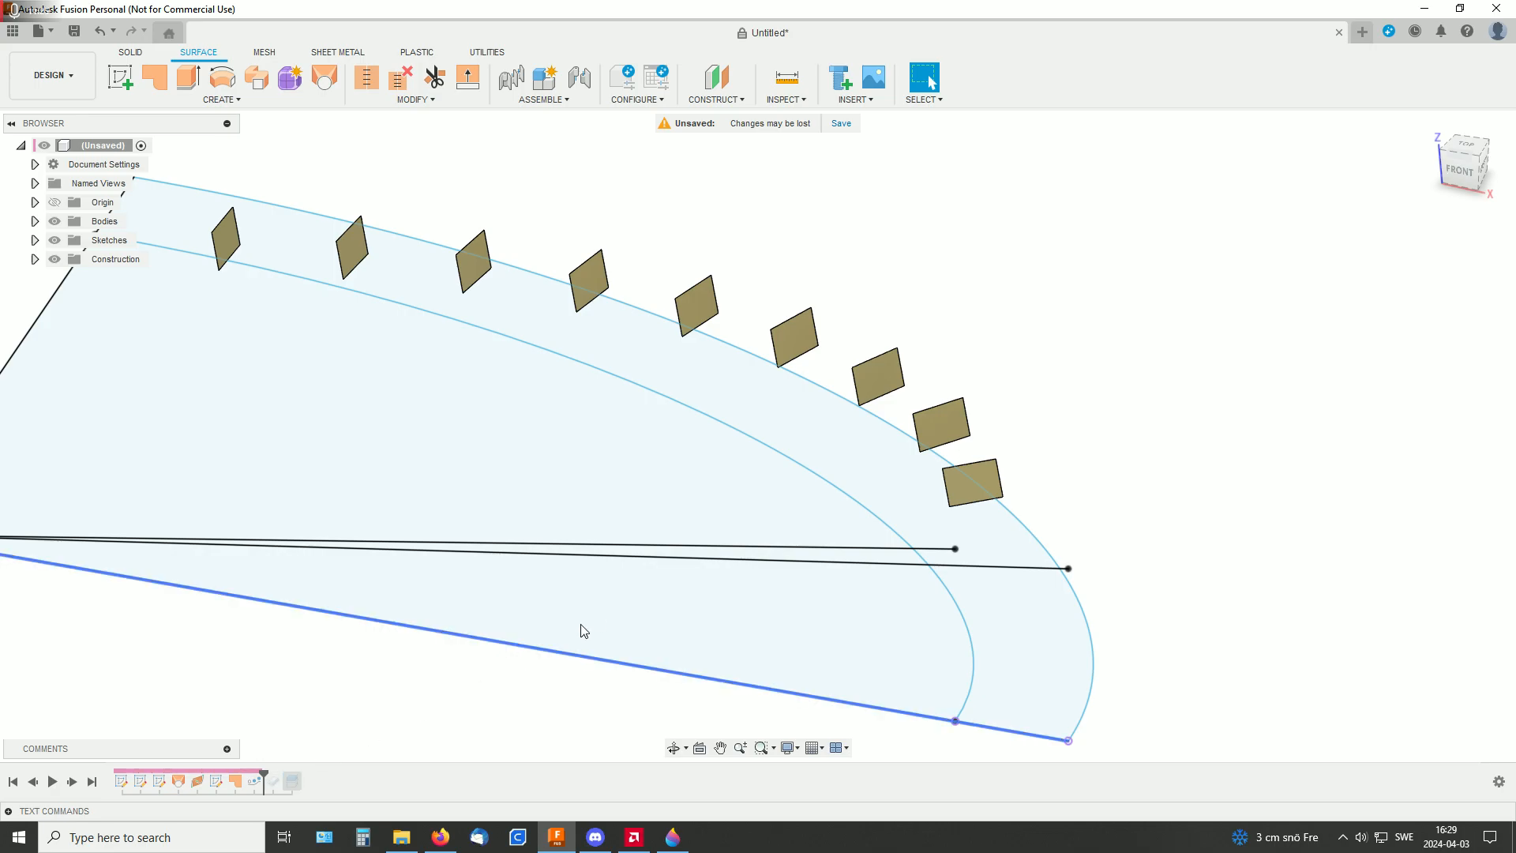
click(35, 222)
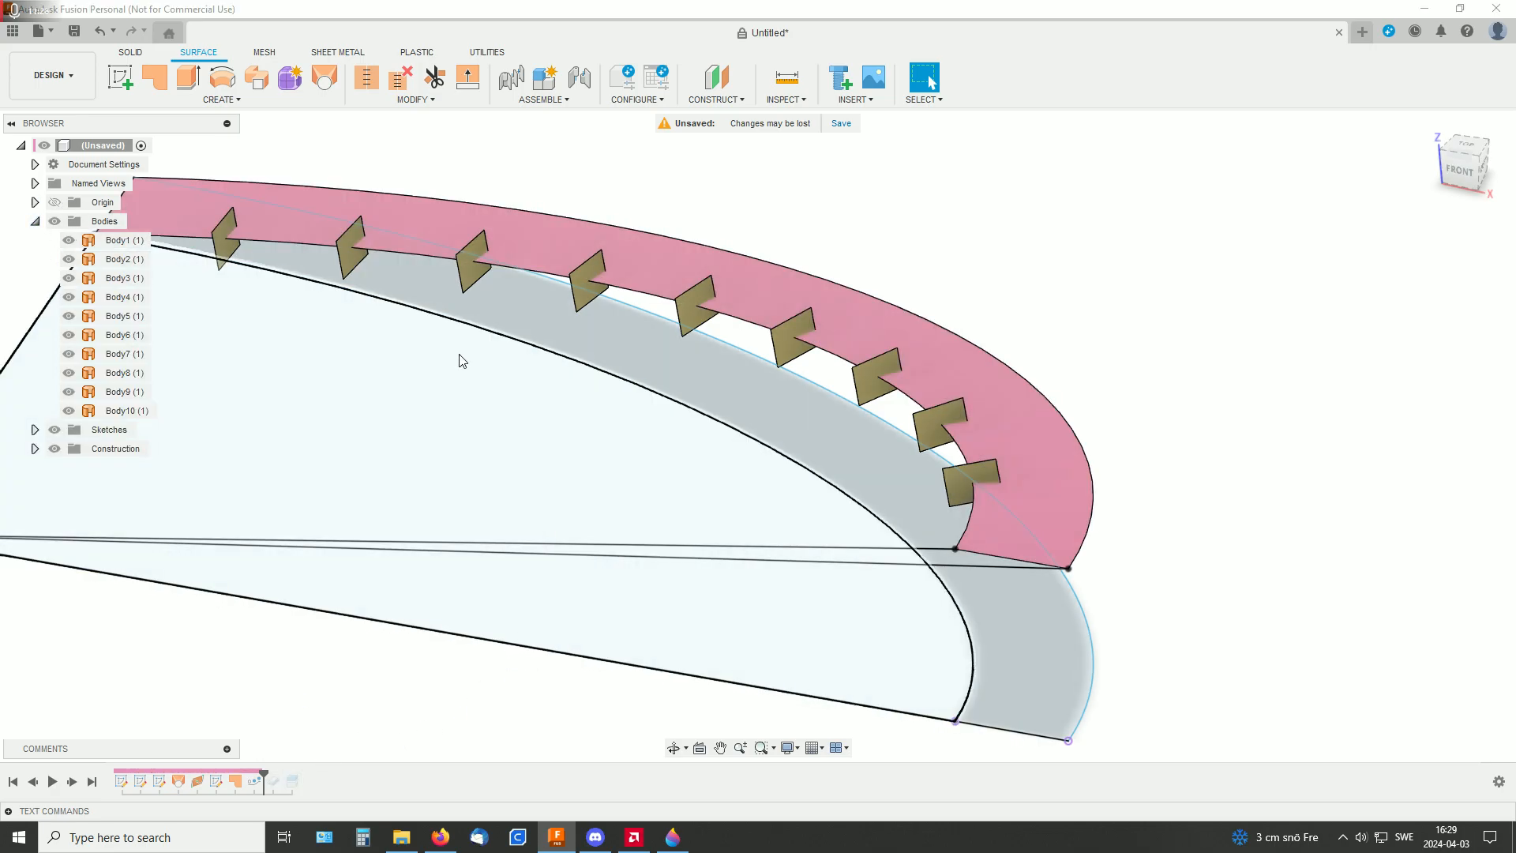
shift+middle_drag(1170, 420, 1145, 404)
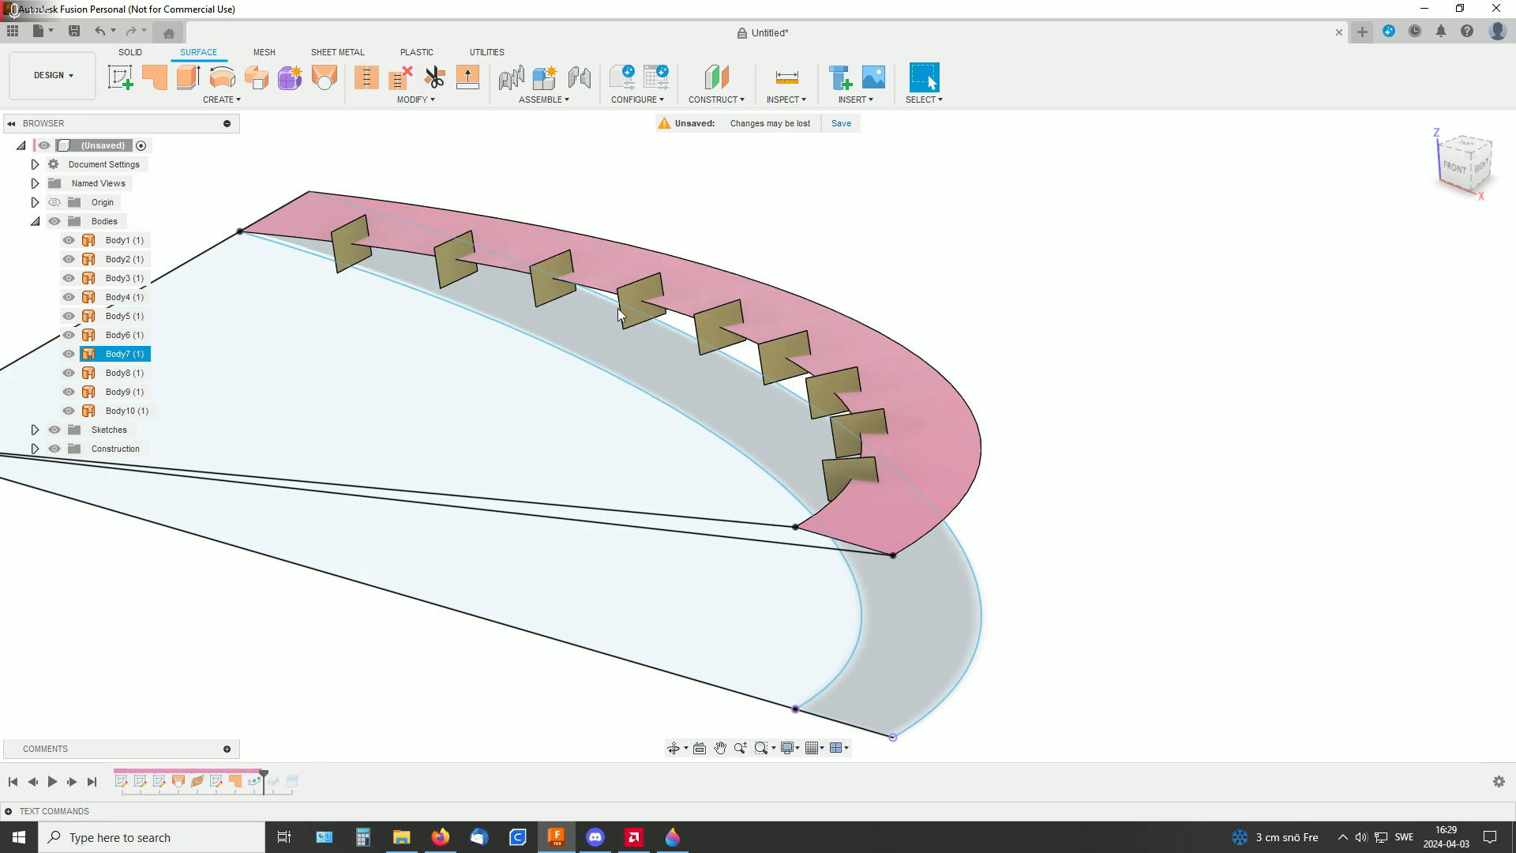
Start a Split Body on the unthickened ramp surface, using the rectangular patch nearest the ramp's end as the splitting tool
click(416, 99)
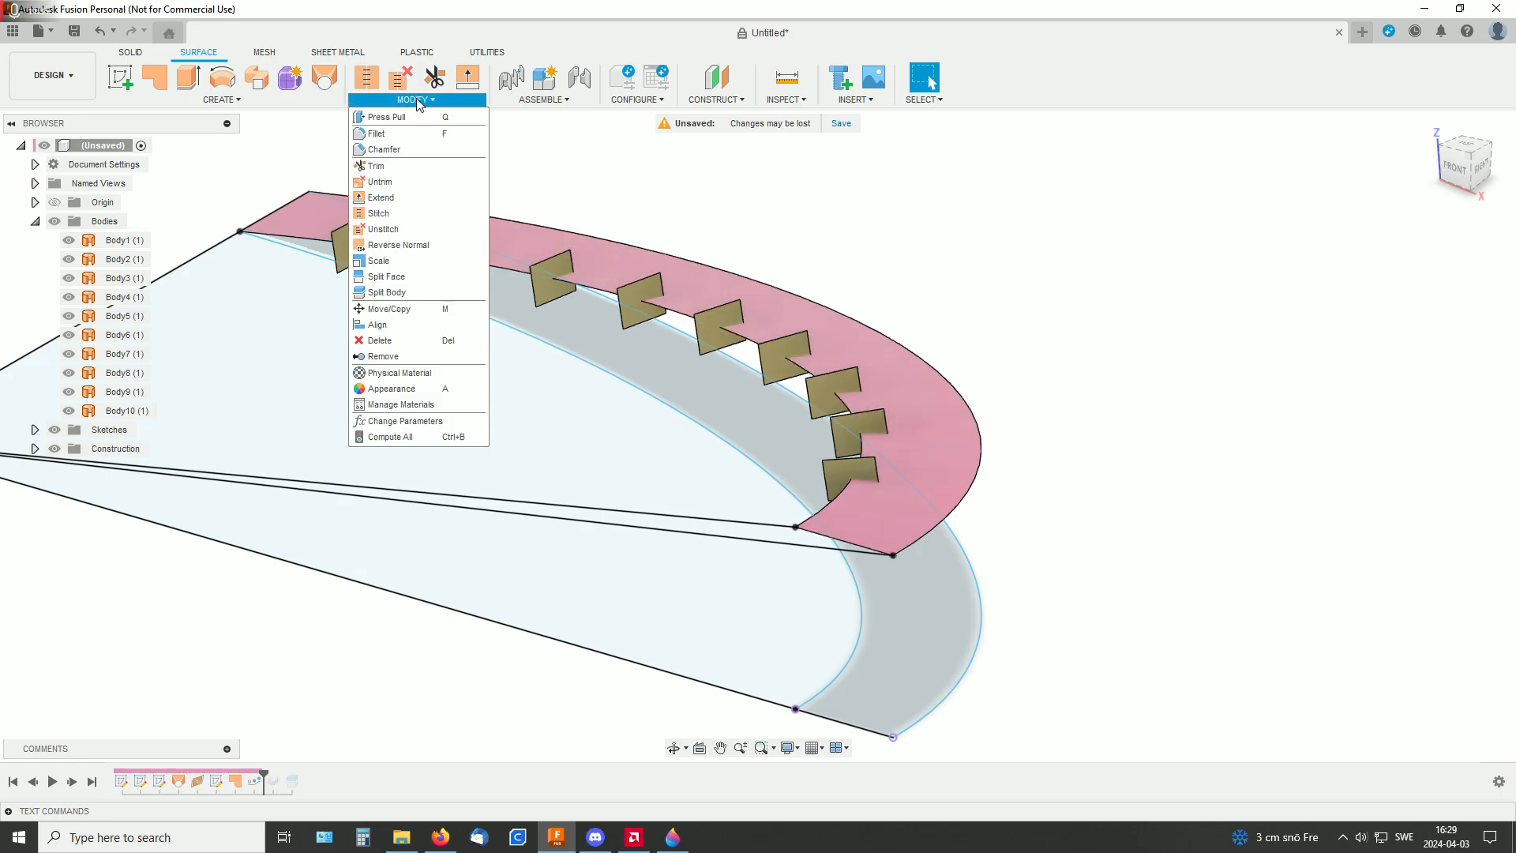
click(398, 294)
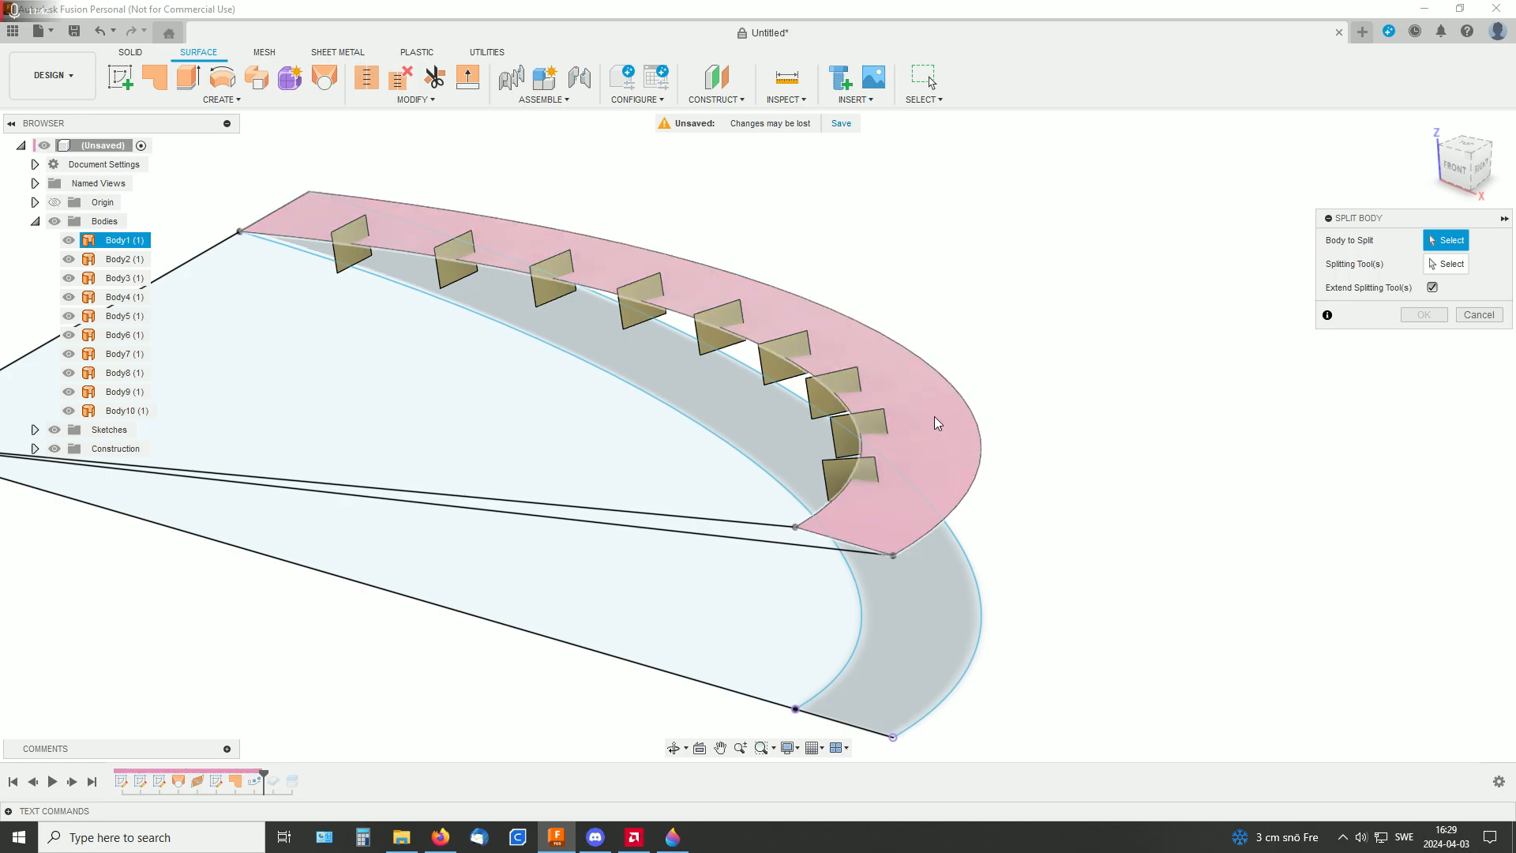
click(957, 418)
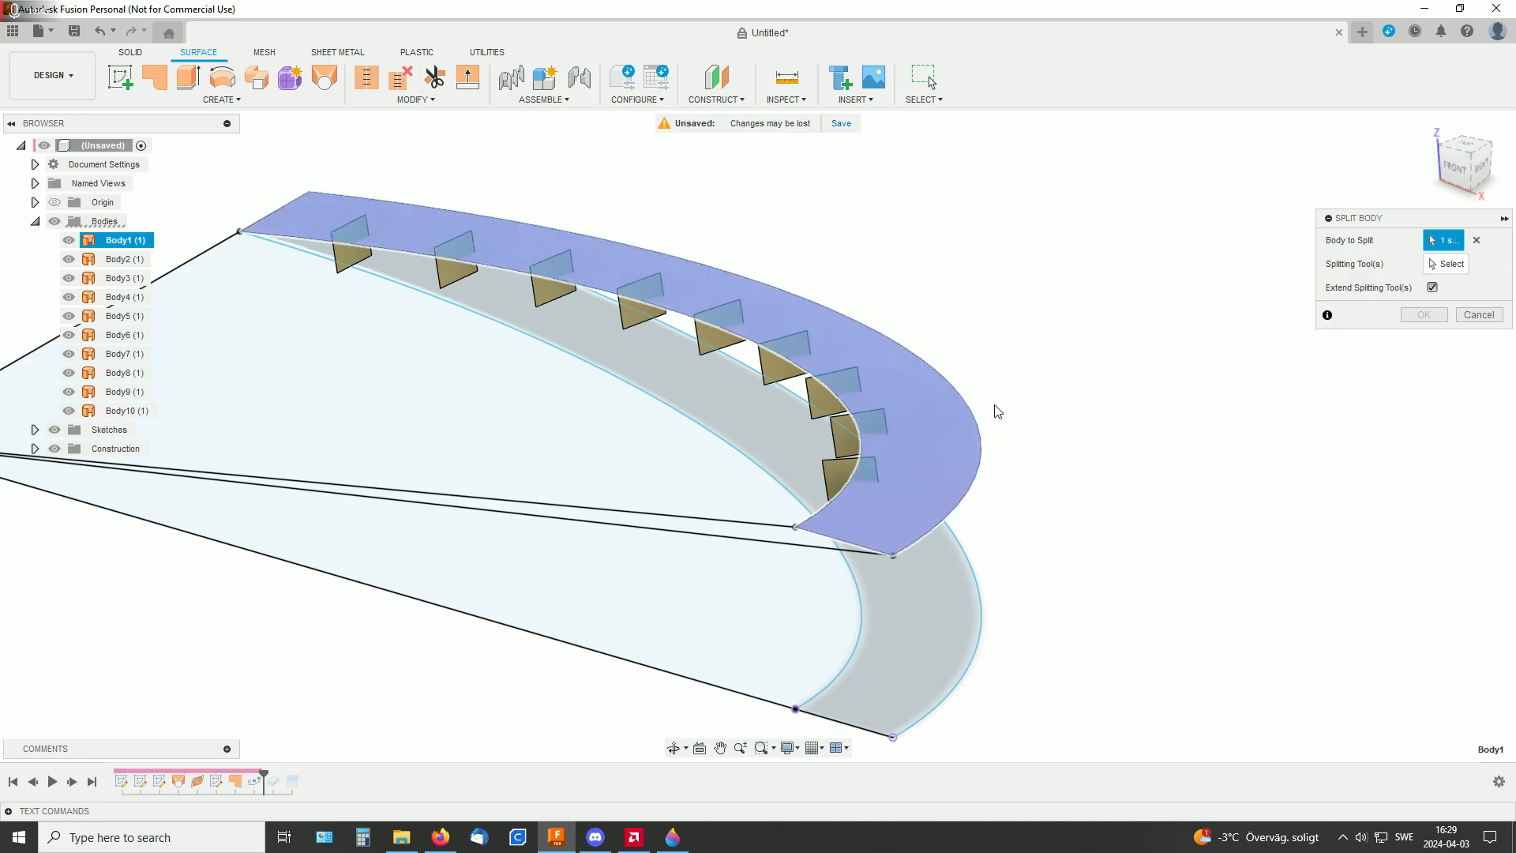
click(1448, 264)
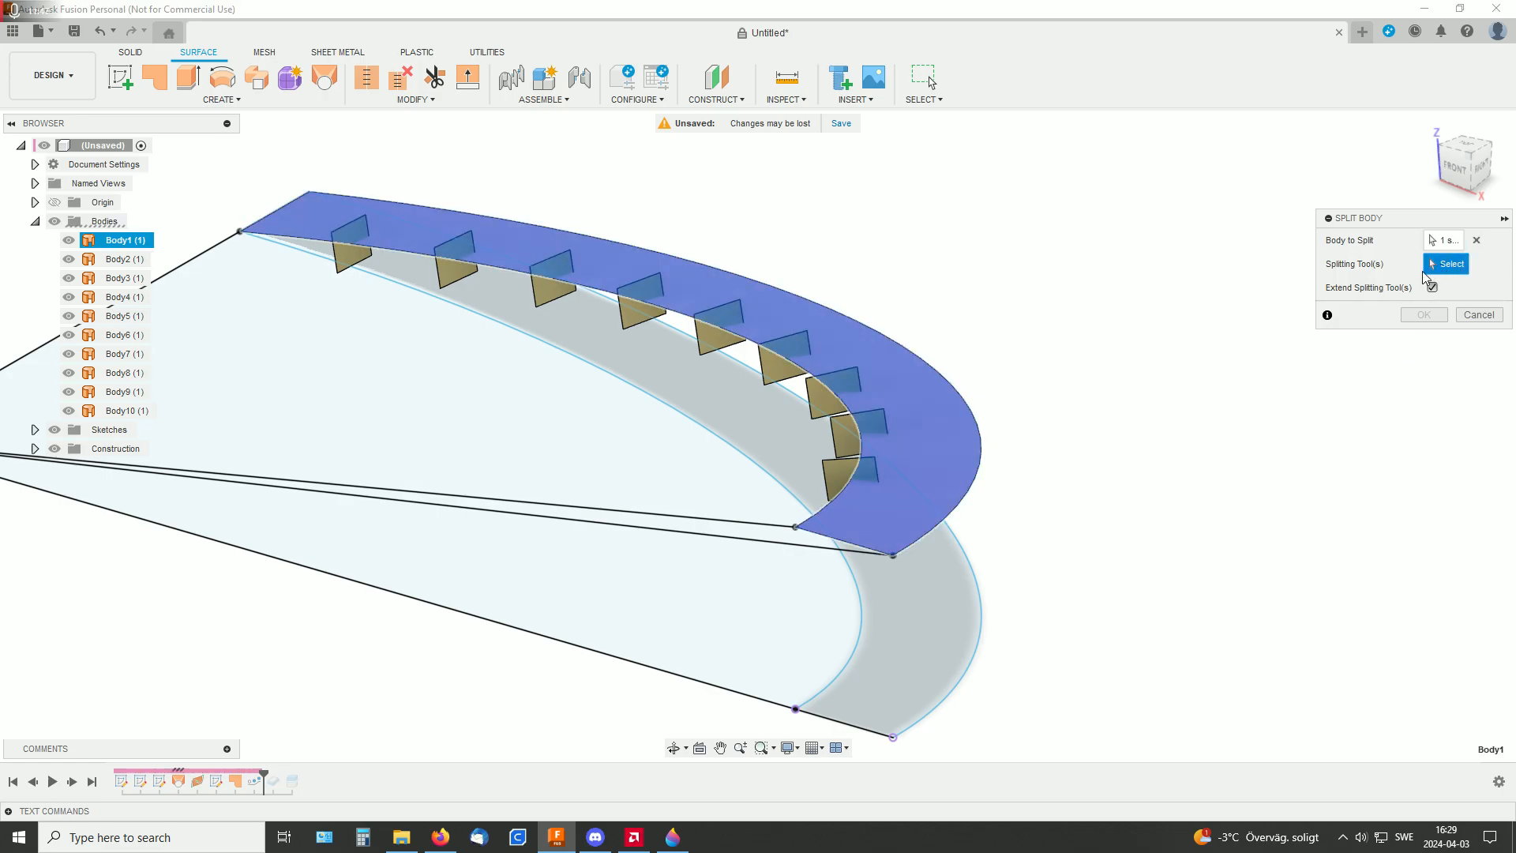
click(830, 484)
shift+middle_drag(1001, 468, 1050, 379)
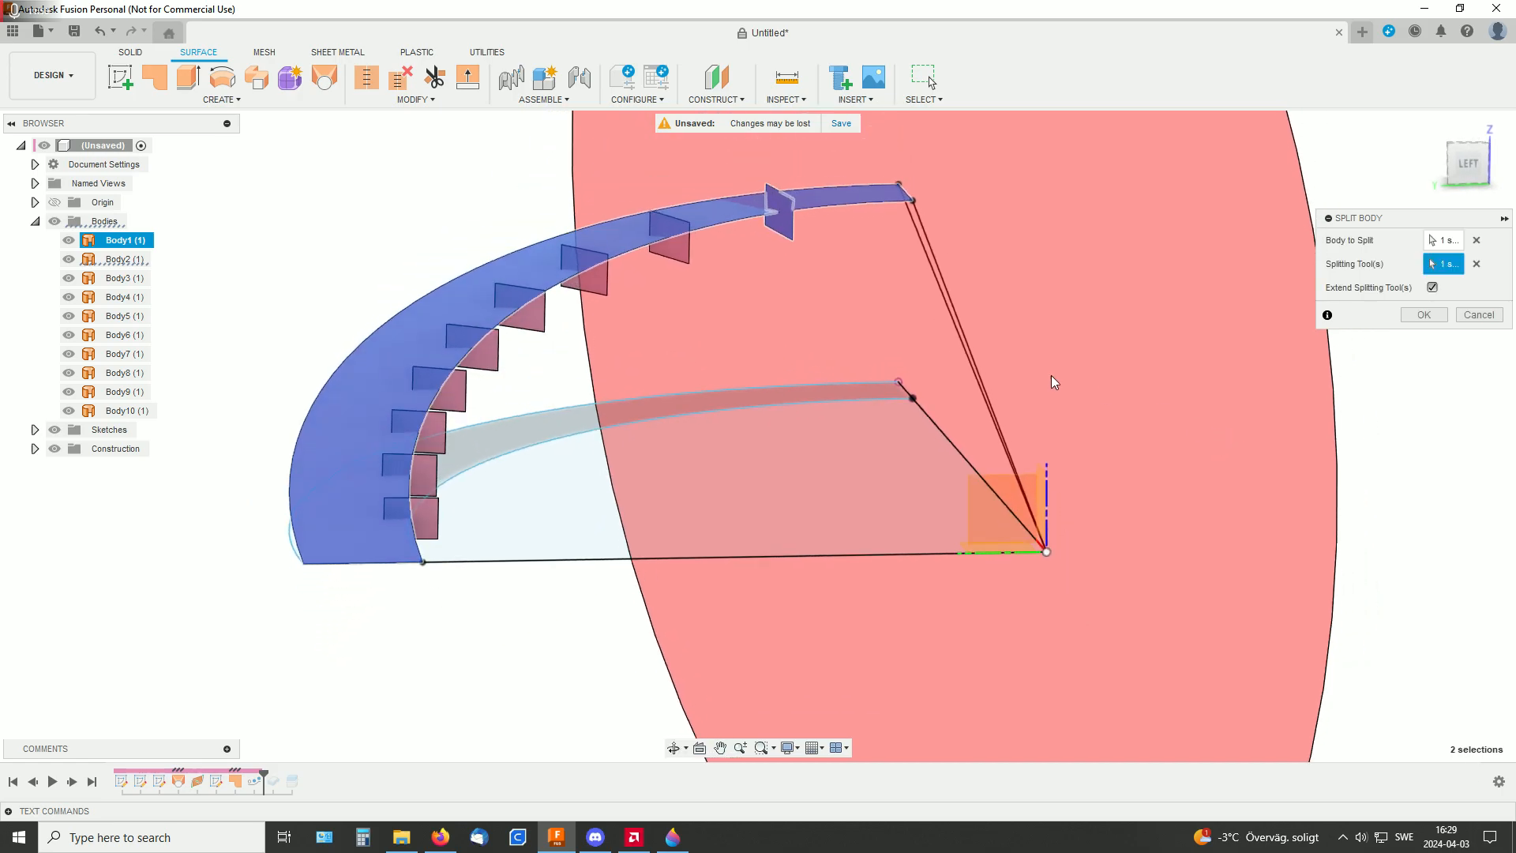
Add the other eight rectangular patches as splitting tools and complete the split of the ramp surface with extended splitting tools
click(677, 263)
click(596, 282)
click(525, 313)
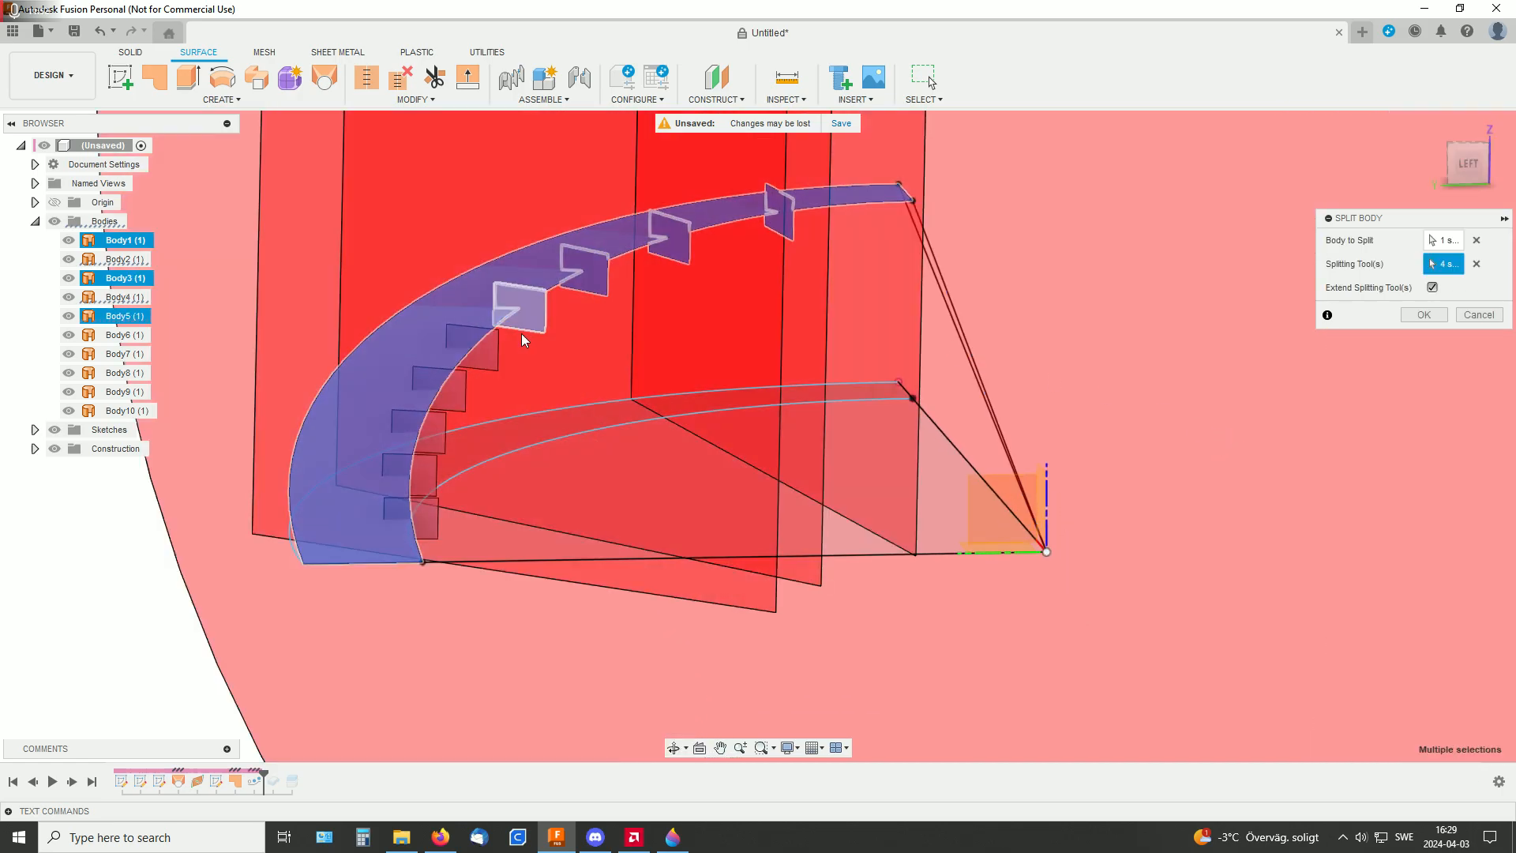
click(490, 360)
click(465, 395)
click(440, 435)
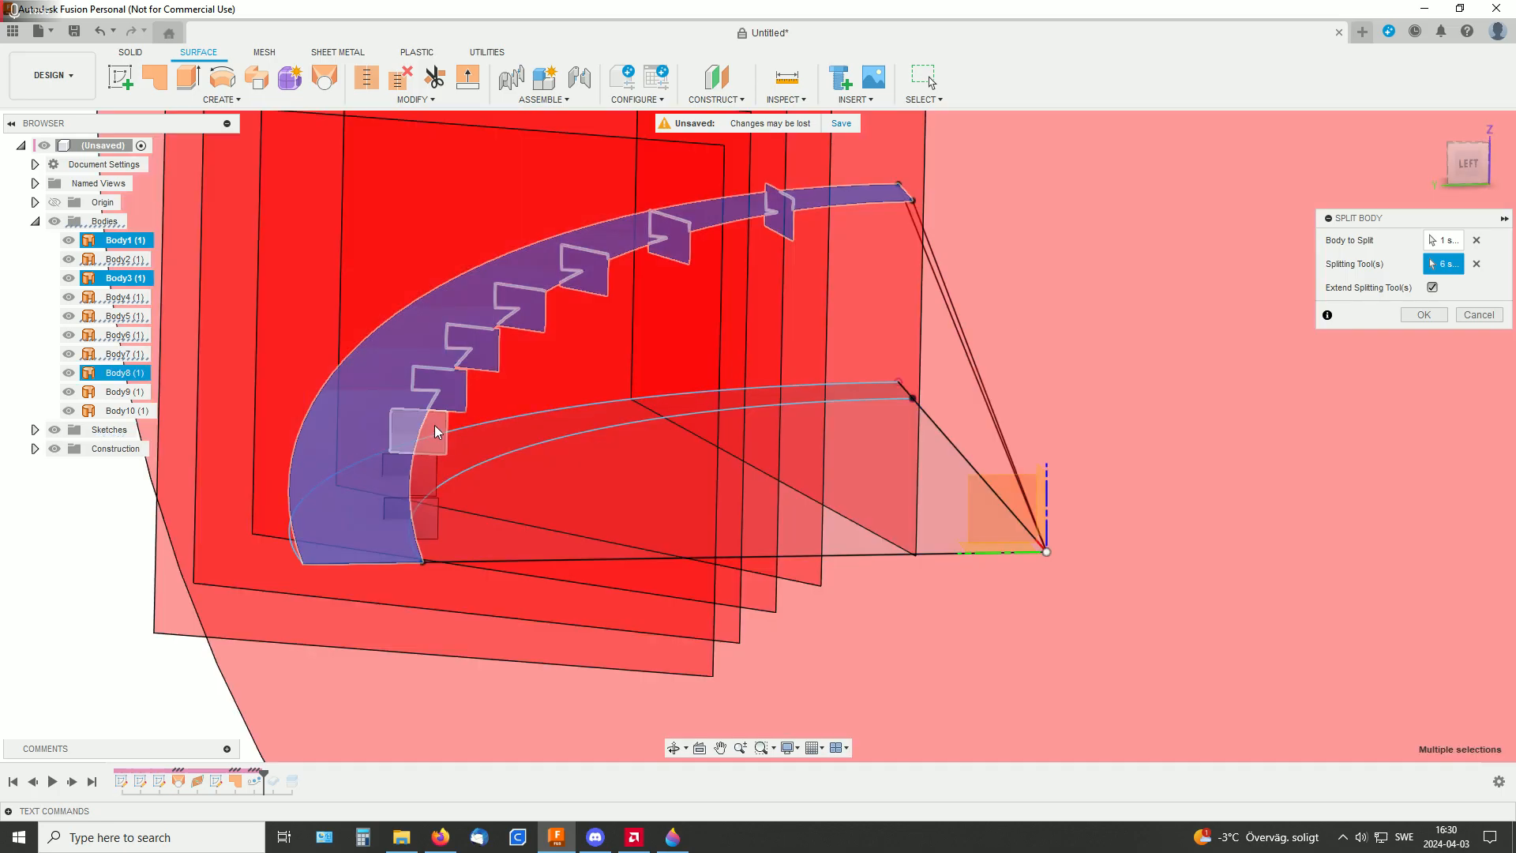
click(426, 484)
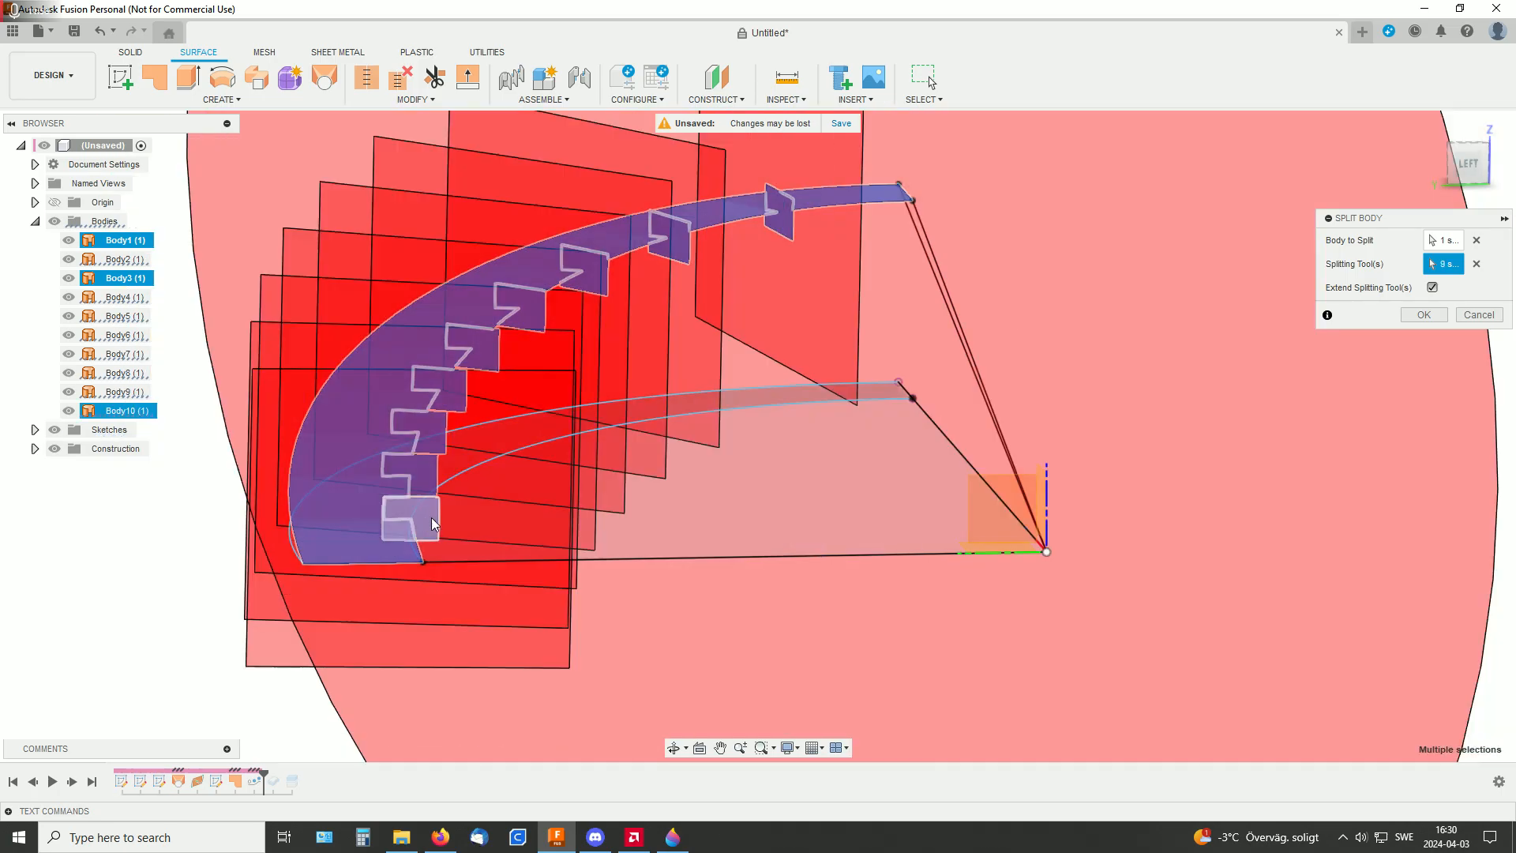
shift+middle_drag(1127, 356, 1030, 371)
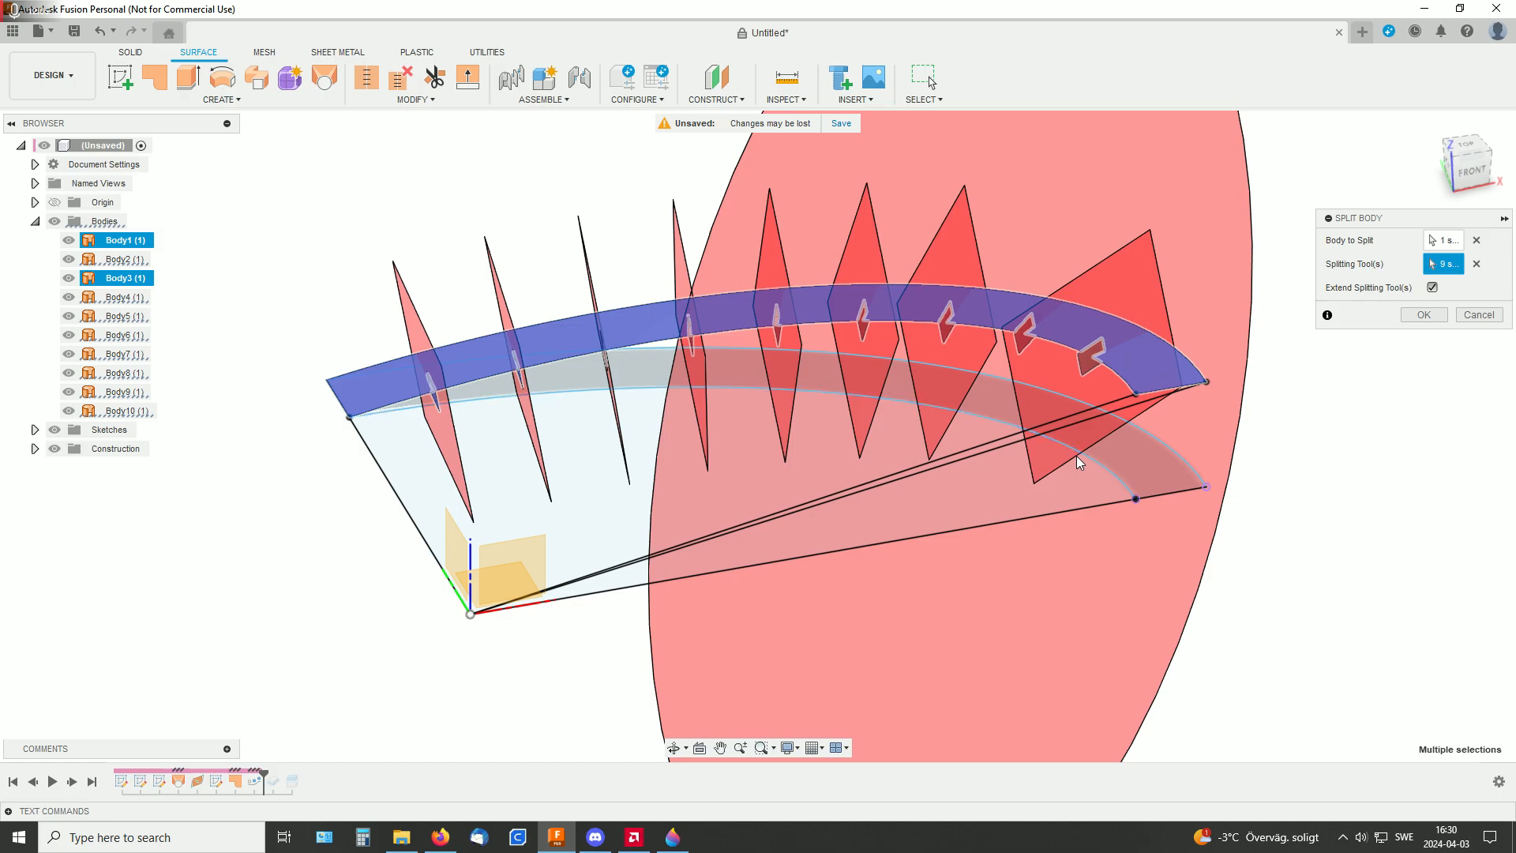
middle_drag(964, 113, 913, 200)
shift+middle_drag(887, 361, 959, 333)
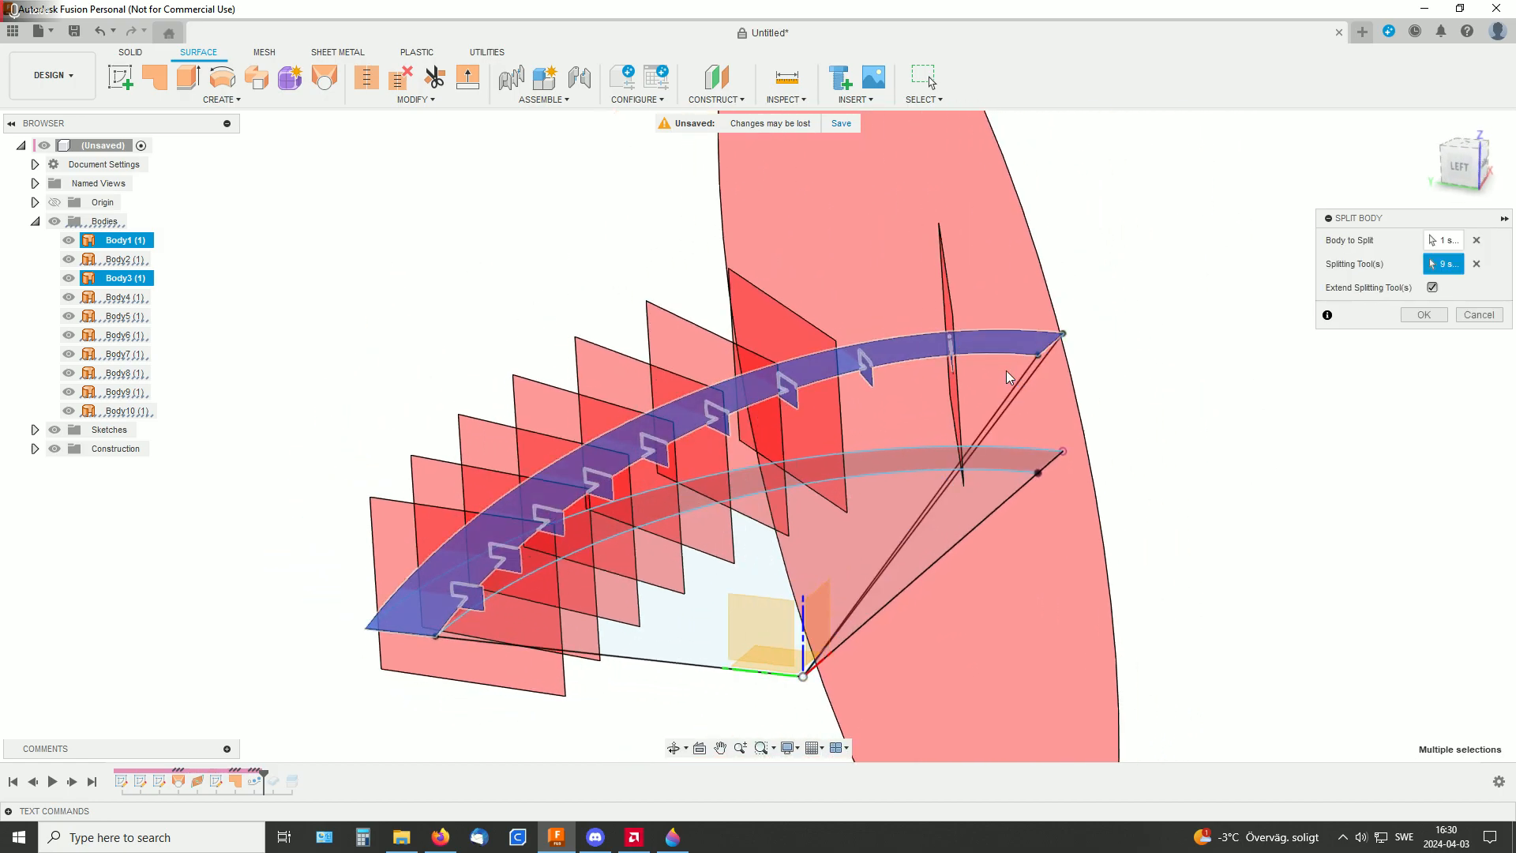
shift+middle_drag(996, 380, 1252, 337)
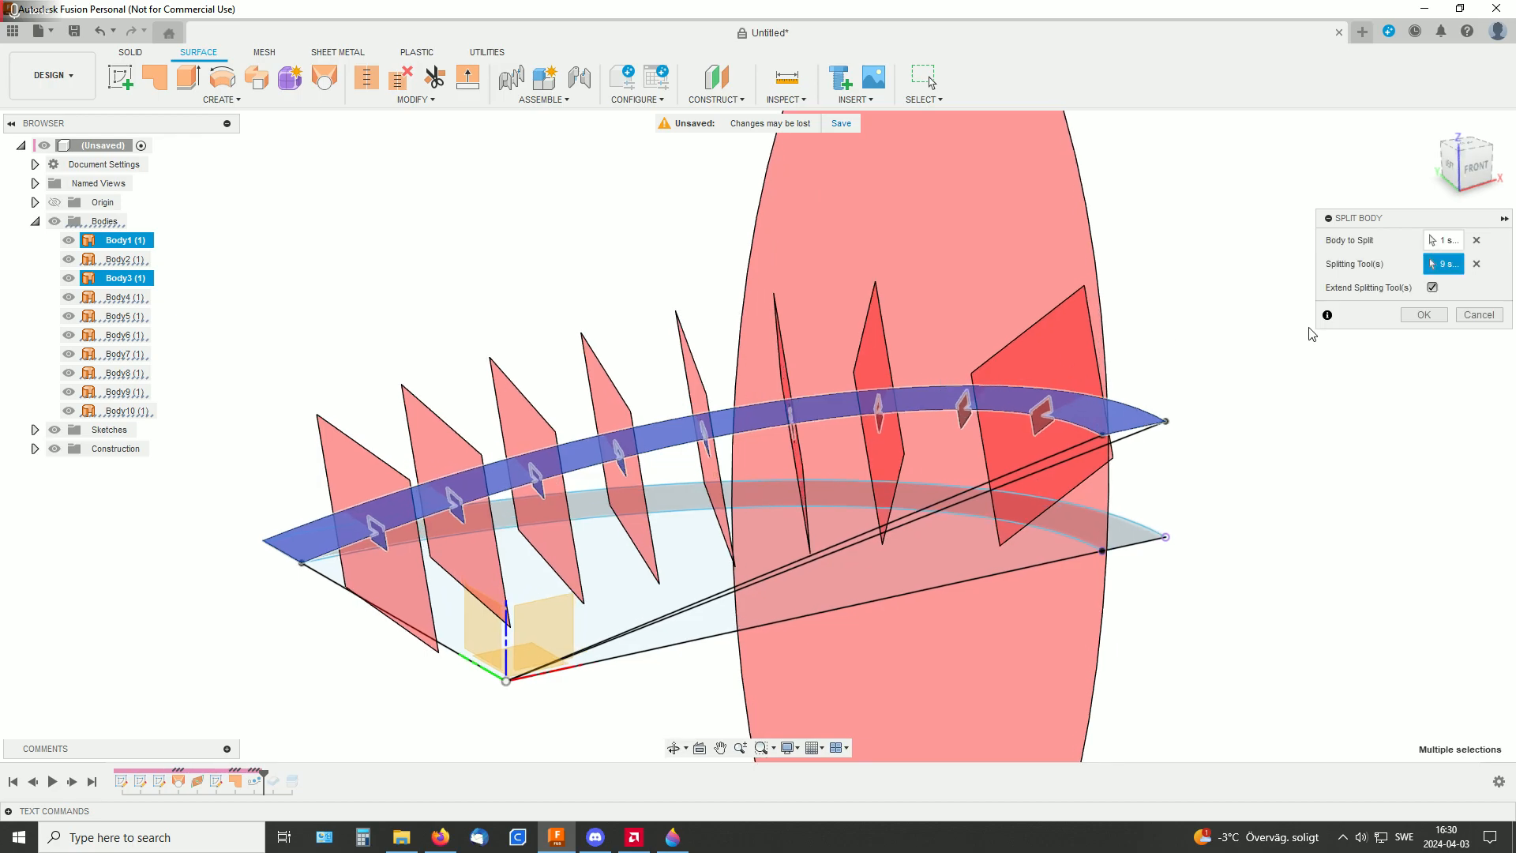
click(1424, 315)
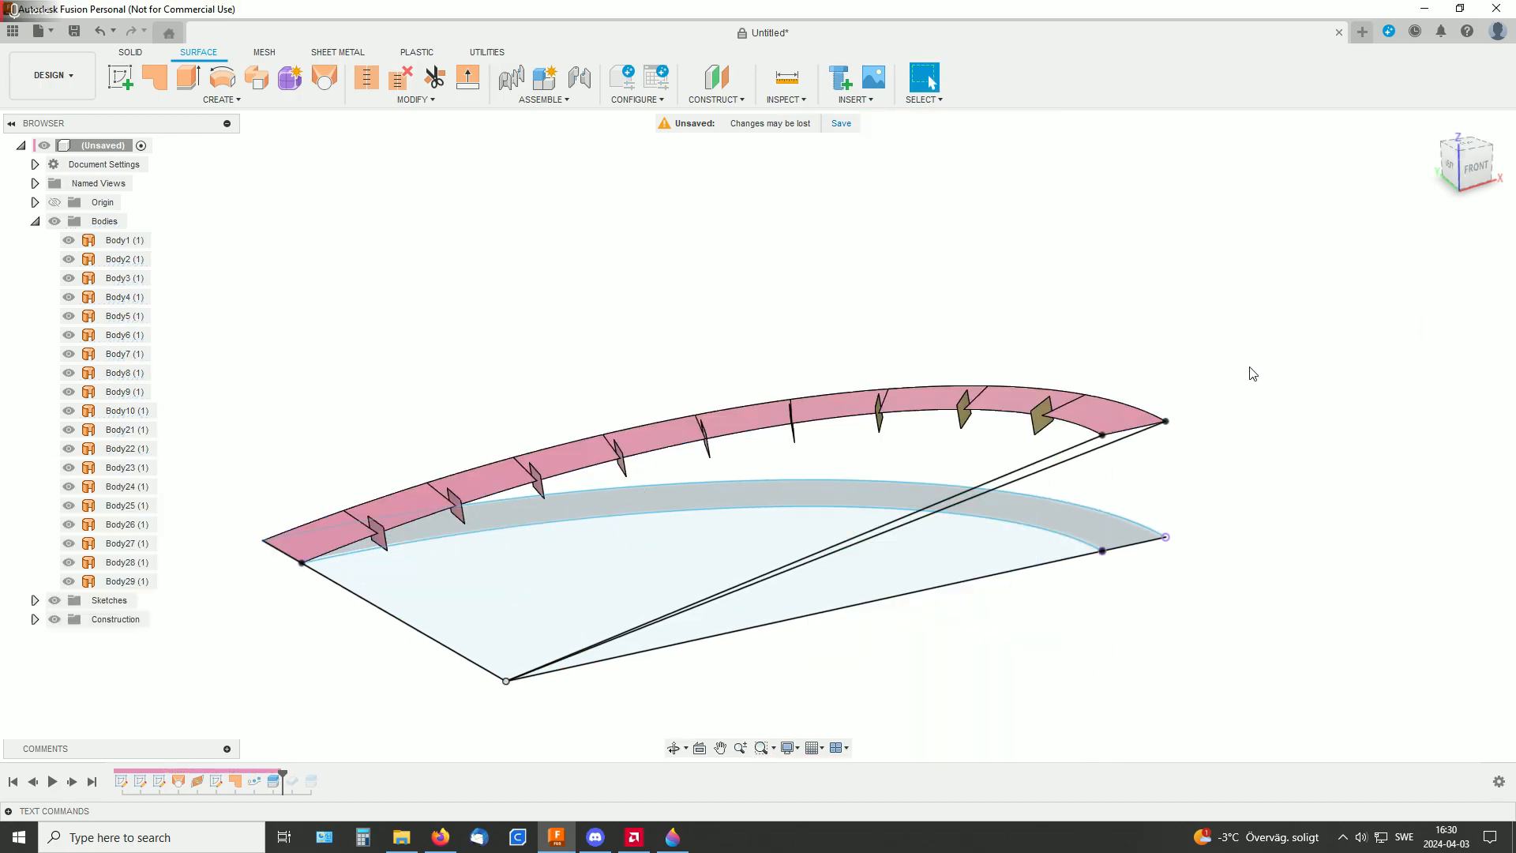
Examine the individual segments of the split ramp surface along the curve
shift+middle_drag(1249, 388, 1151, 404)
middle_drag(1130, 462, 947, 287)
scroll(964, 366, up, 3)
shift+middle_drag(877, 397, 843, 389)
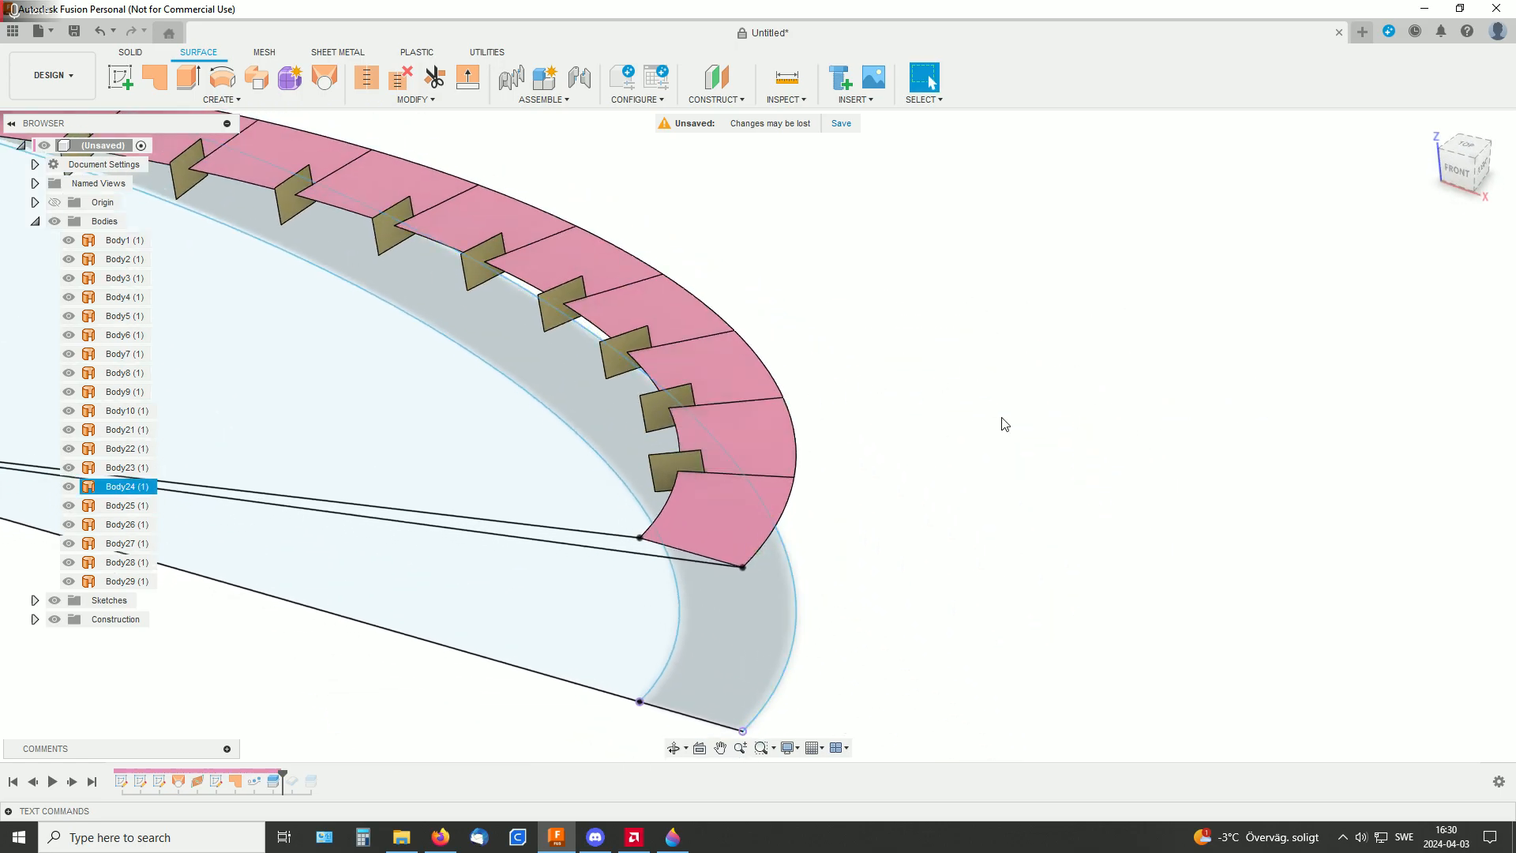
shift+middle_drag(949, 427, 1083, 375)
click(722, 482)
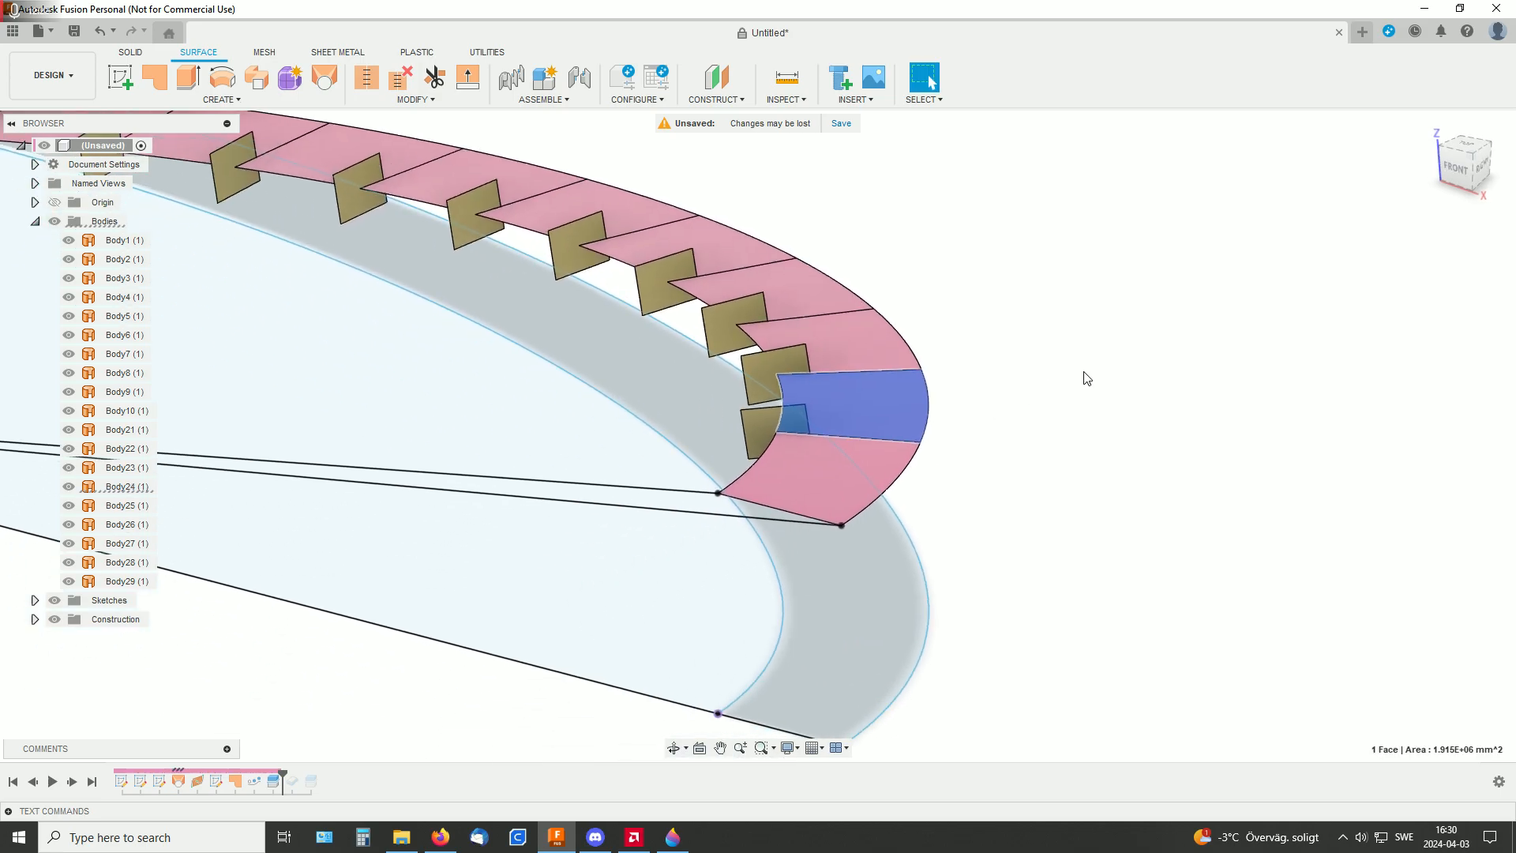
click(1078, 390)
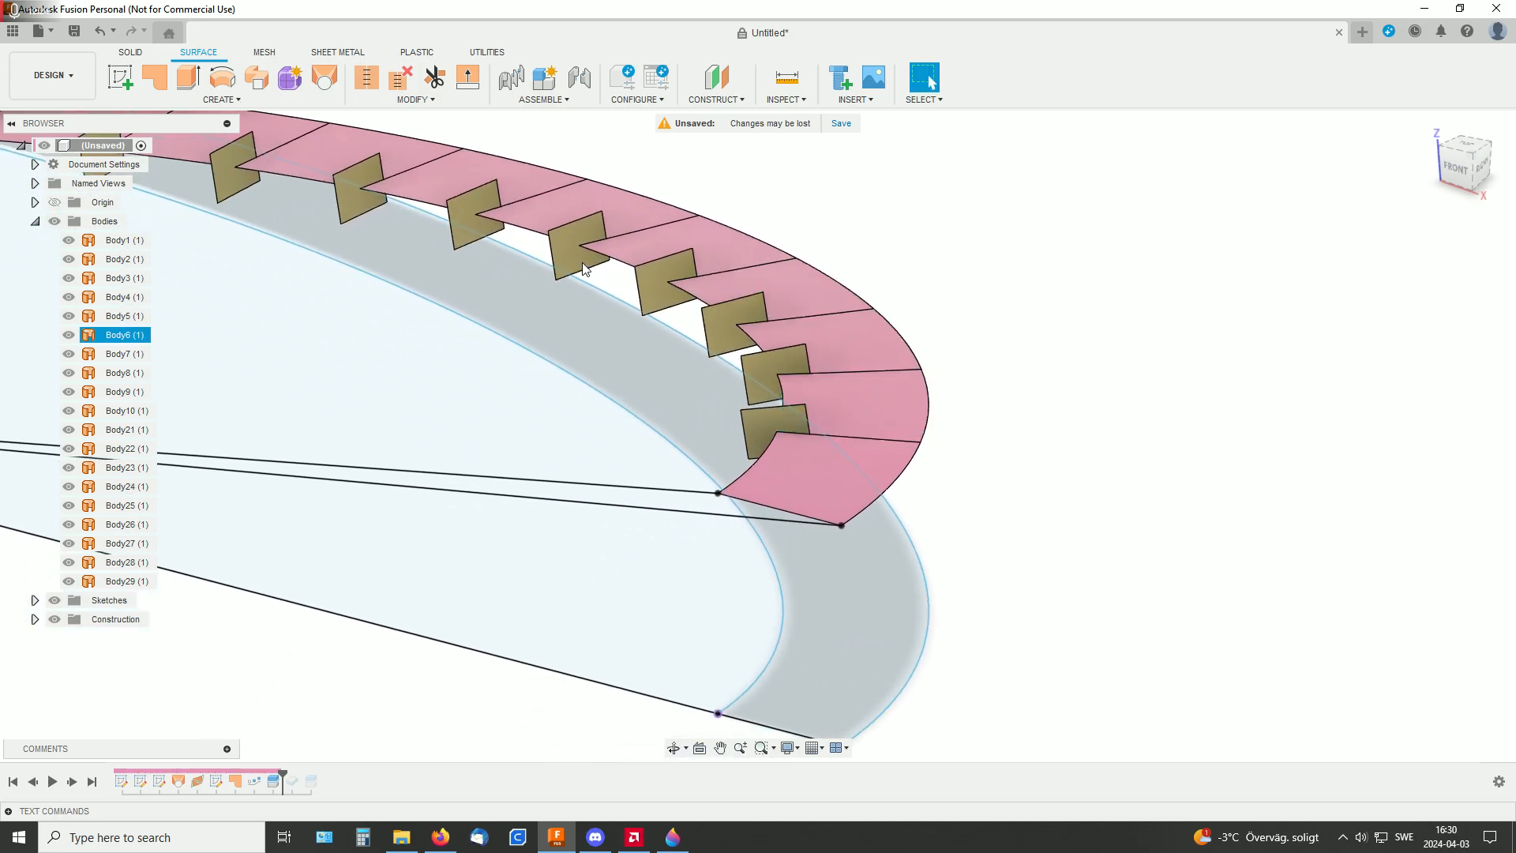
click(120, 76)
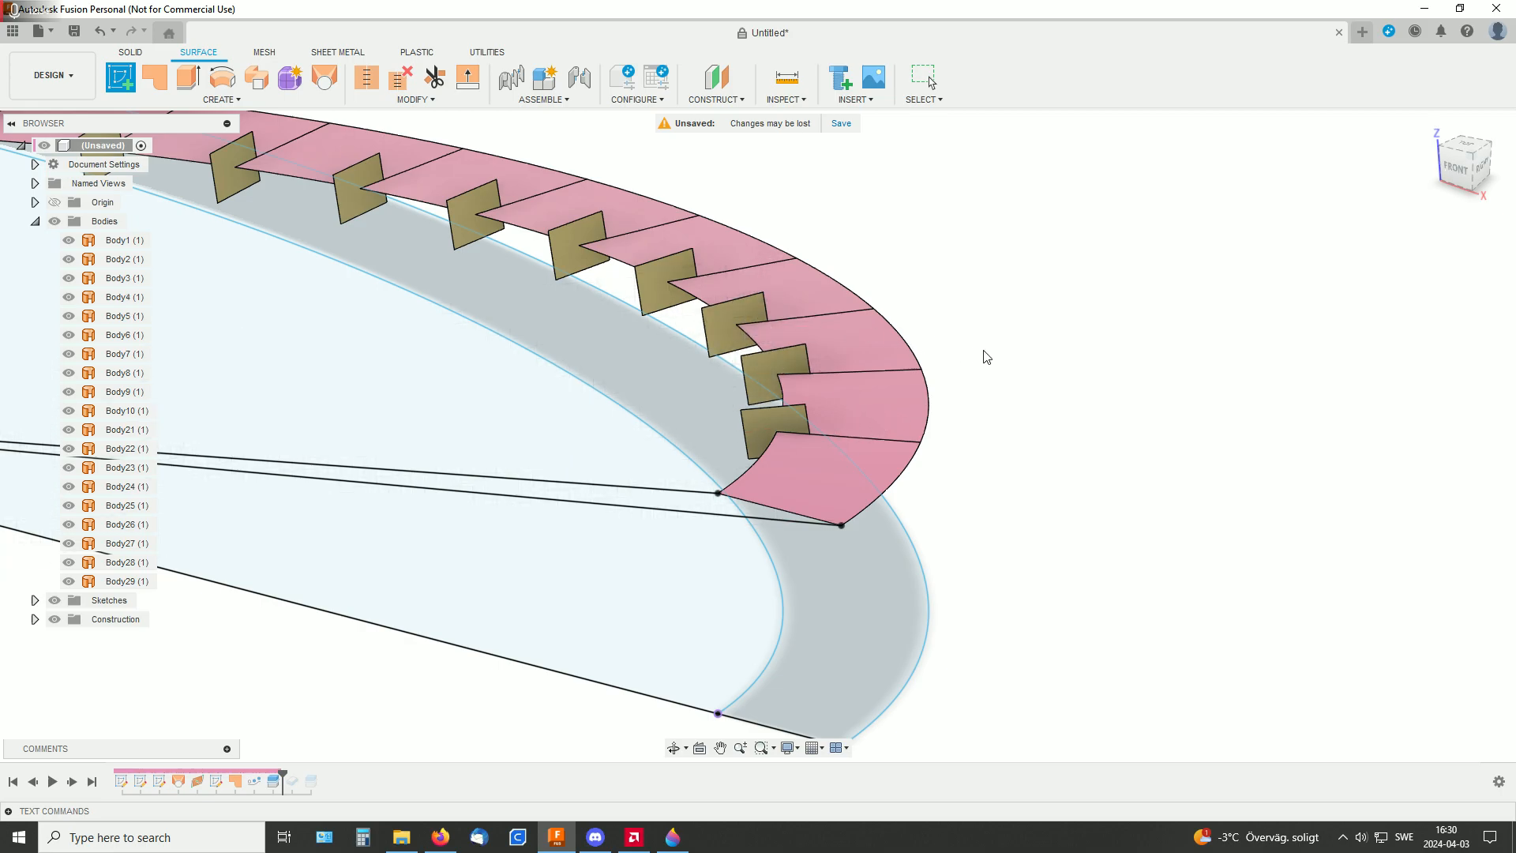
middle_drag(975, 352, 1100, 345)
click(131, 53)
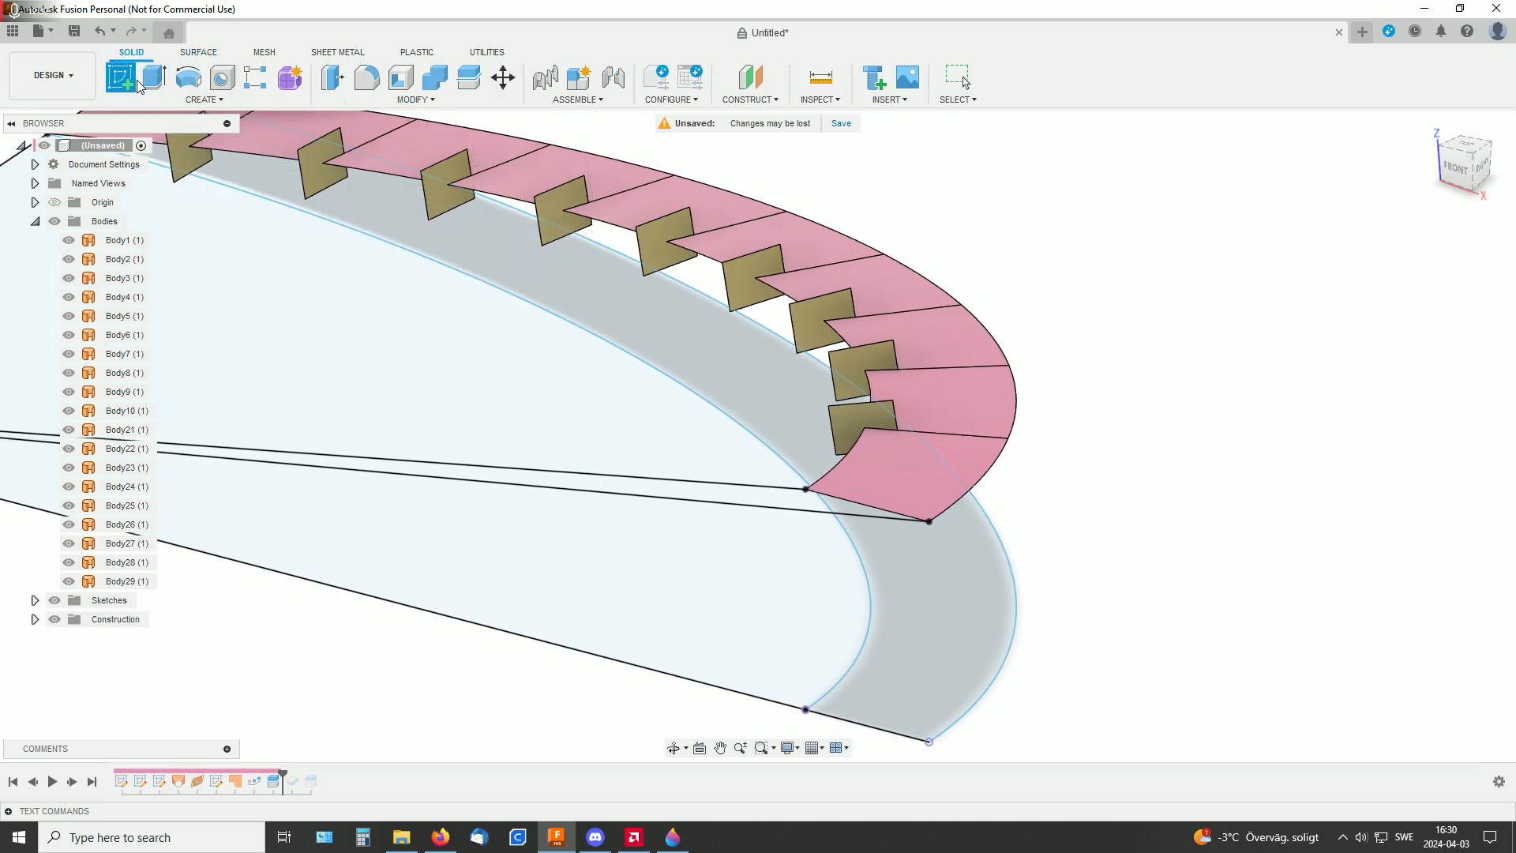
click(154, 77)
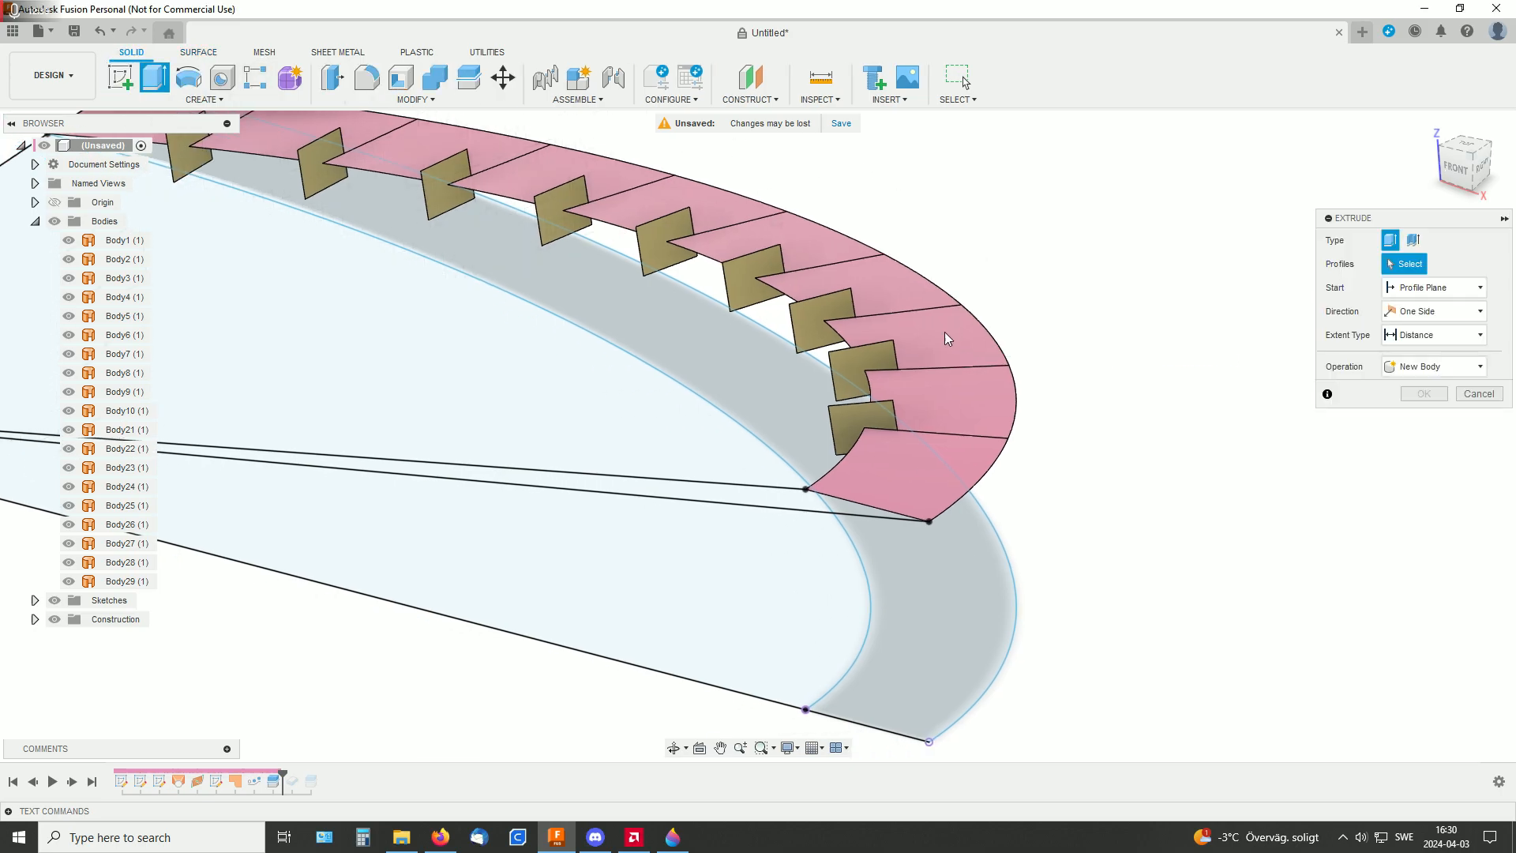
click(838, 317)
mouse_move(833, 320)
mouse_down()
mouse_move(853, 341)
mouse_move(853, 321)
mouse_up()
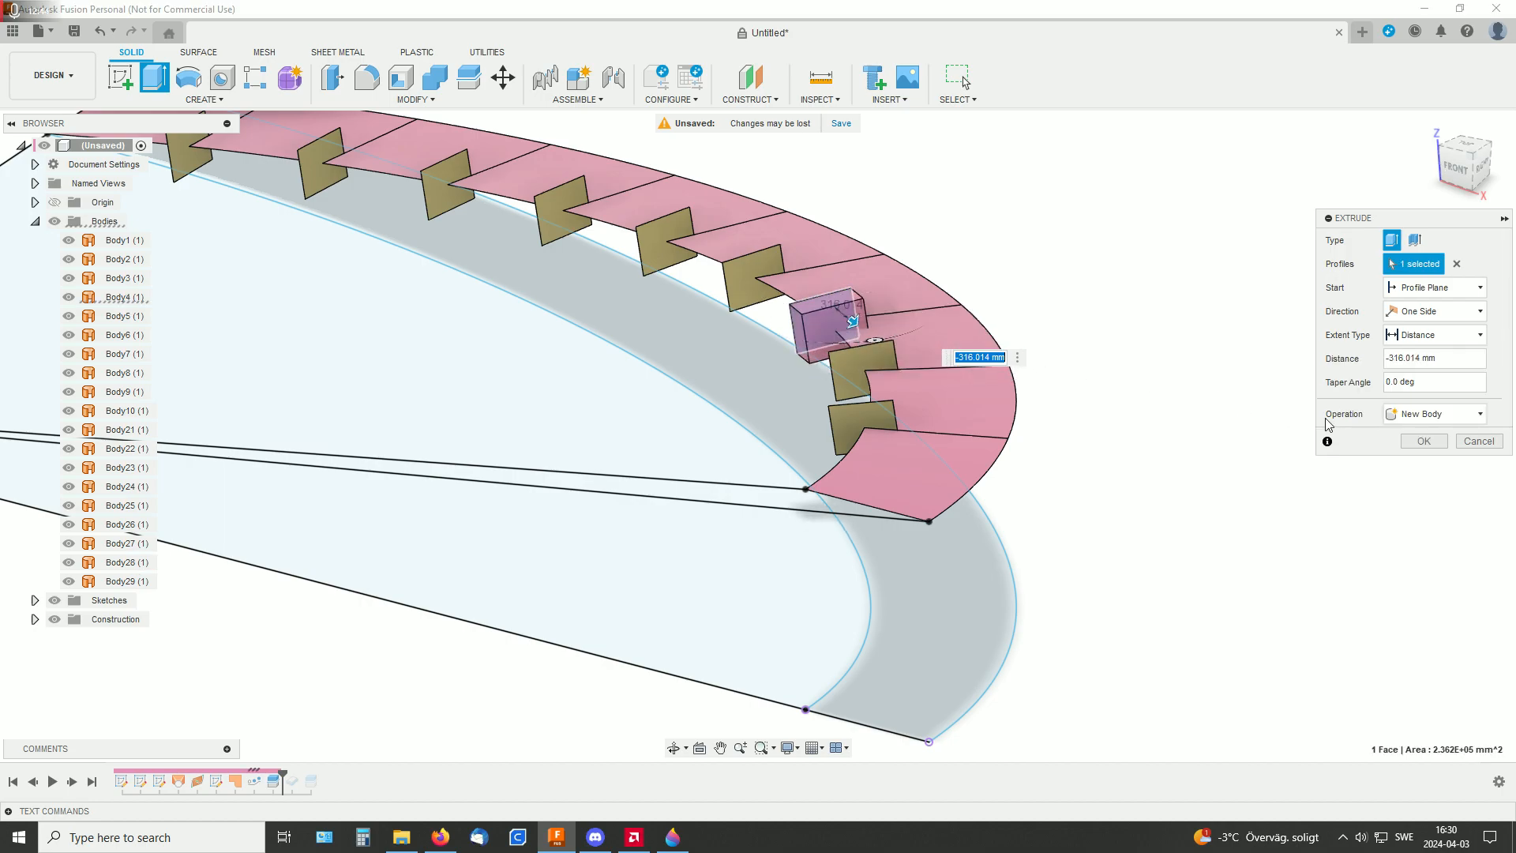
click(1479, 440)
Create a construction plane through the ramp end's outer corner and both ends of the first split line
shift+middle_drag(1166, 304, 1026, 298)
scroll(1175, 385, down, 1)
middle_drag(1026, 229, 880, 326)
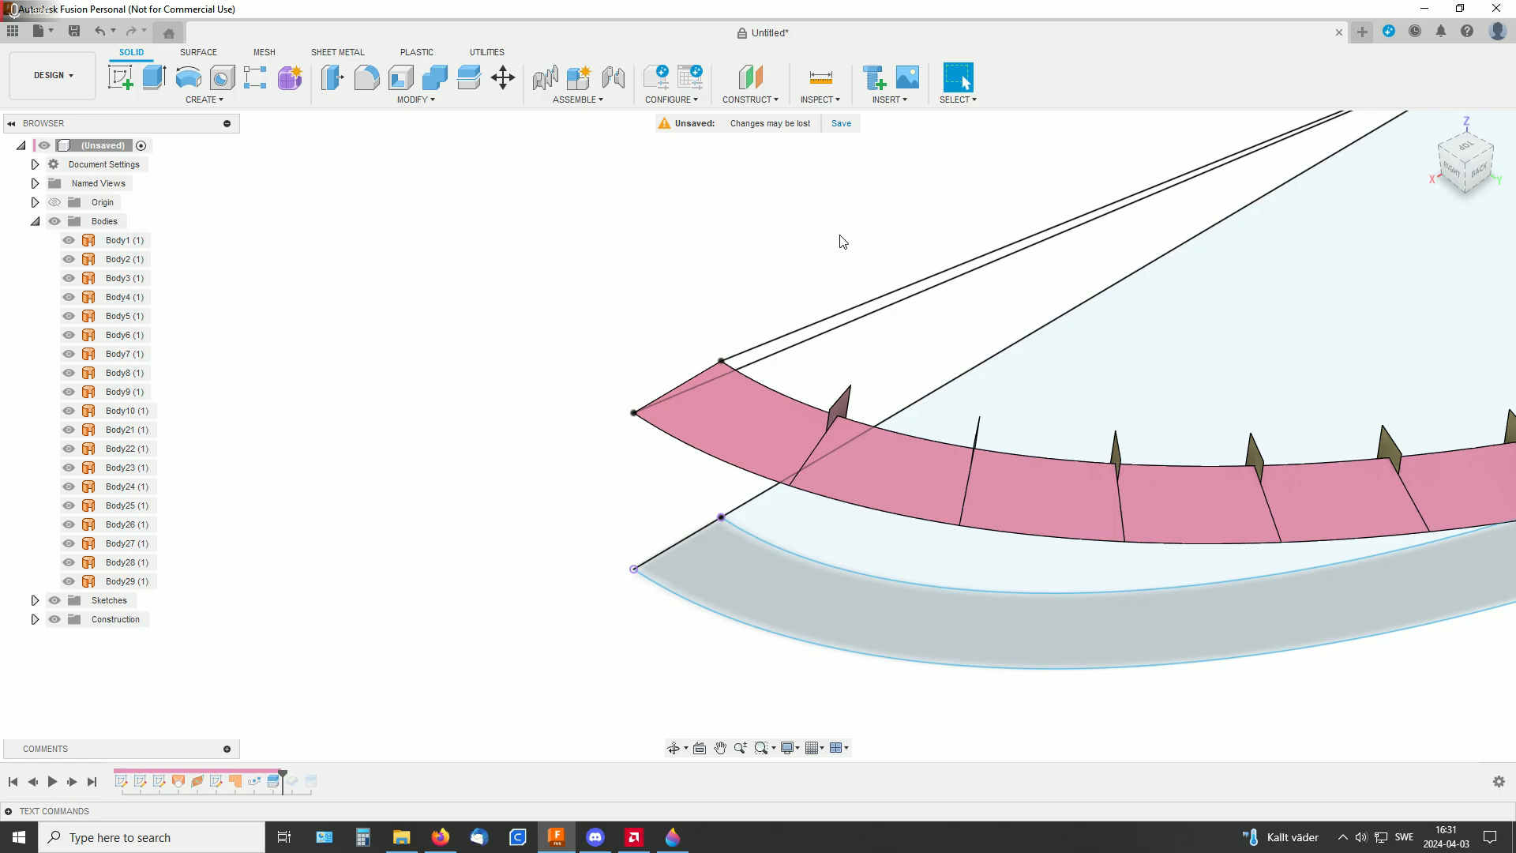
click(750, 99)
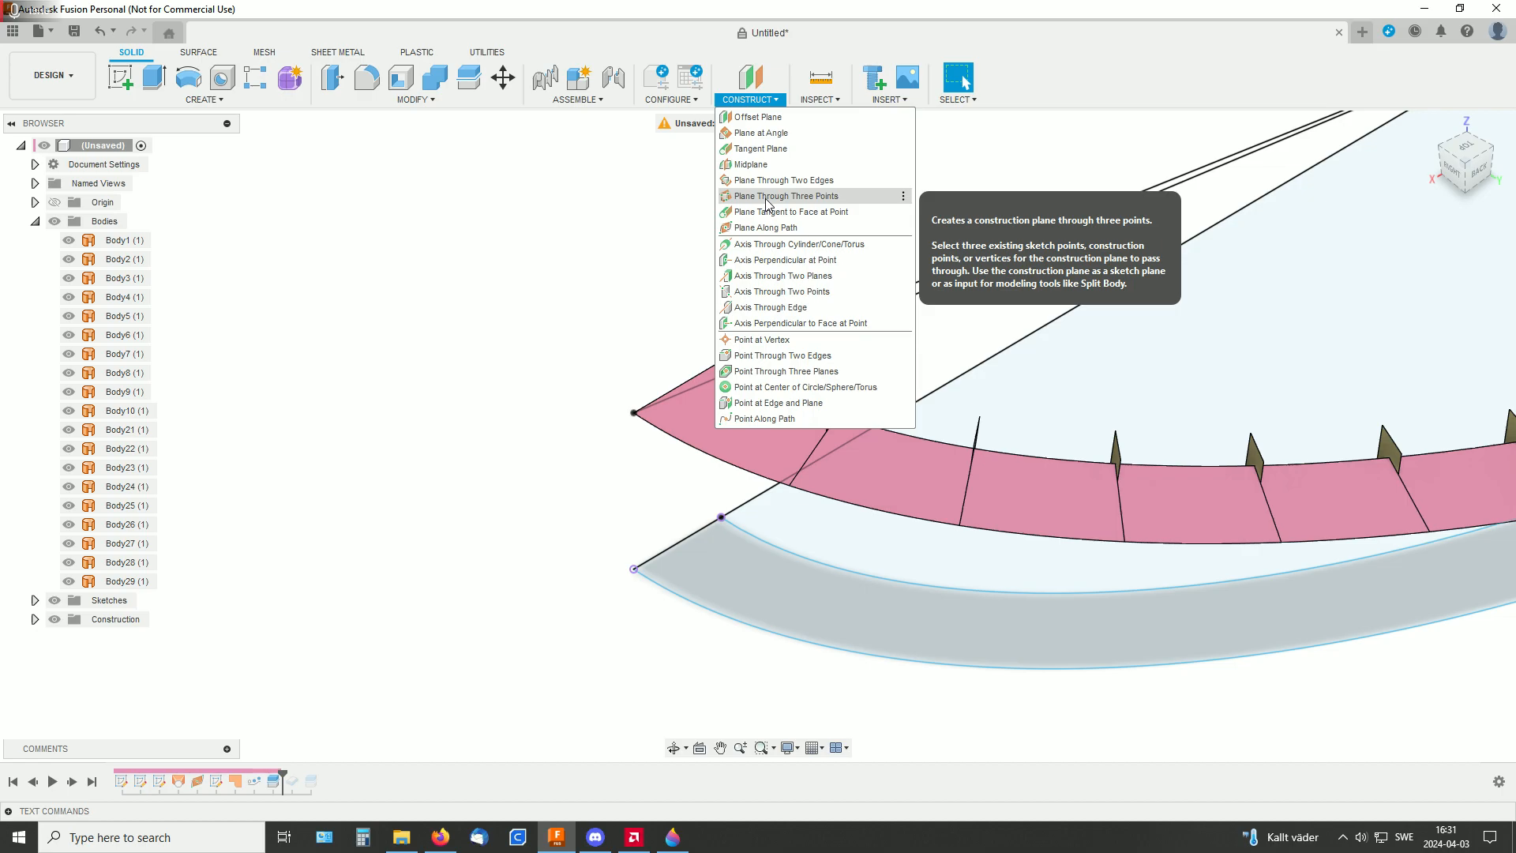
click(766, 203)
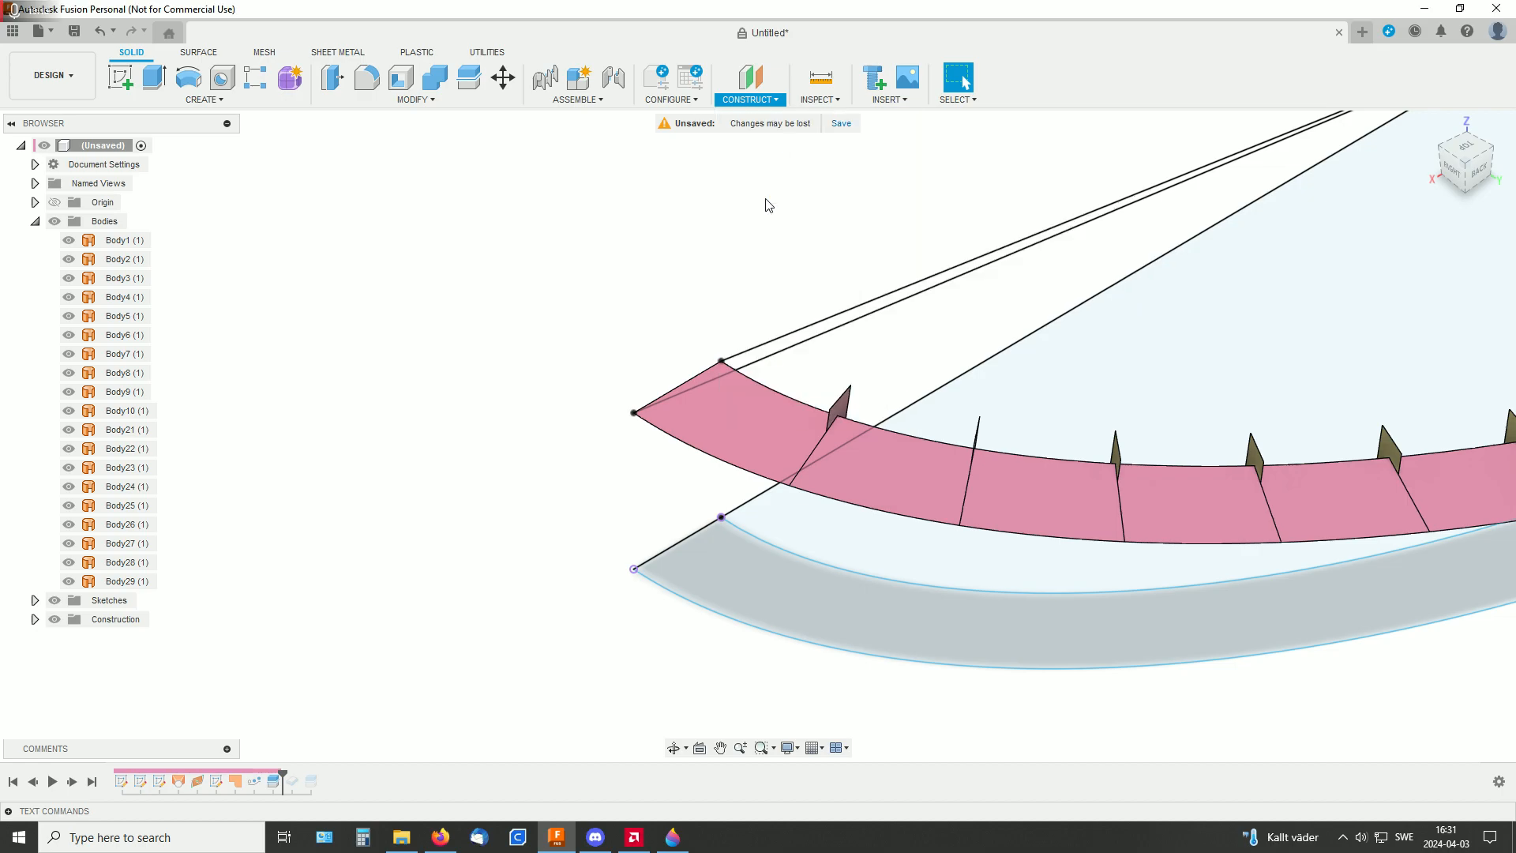
middle_drag(785, 321, 772, 193)
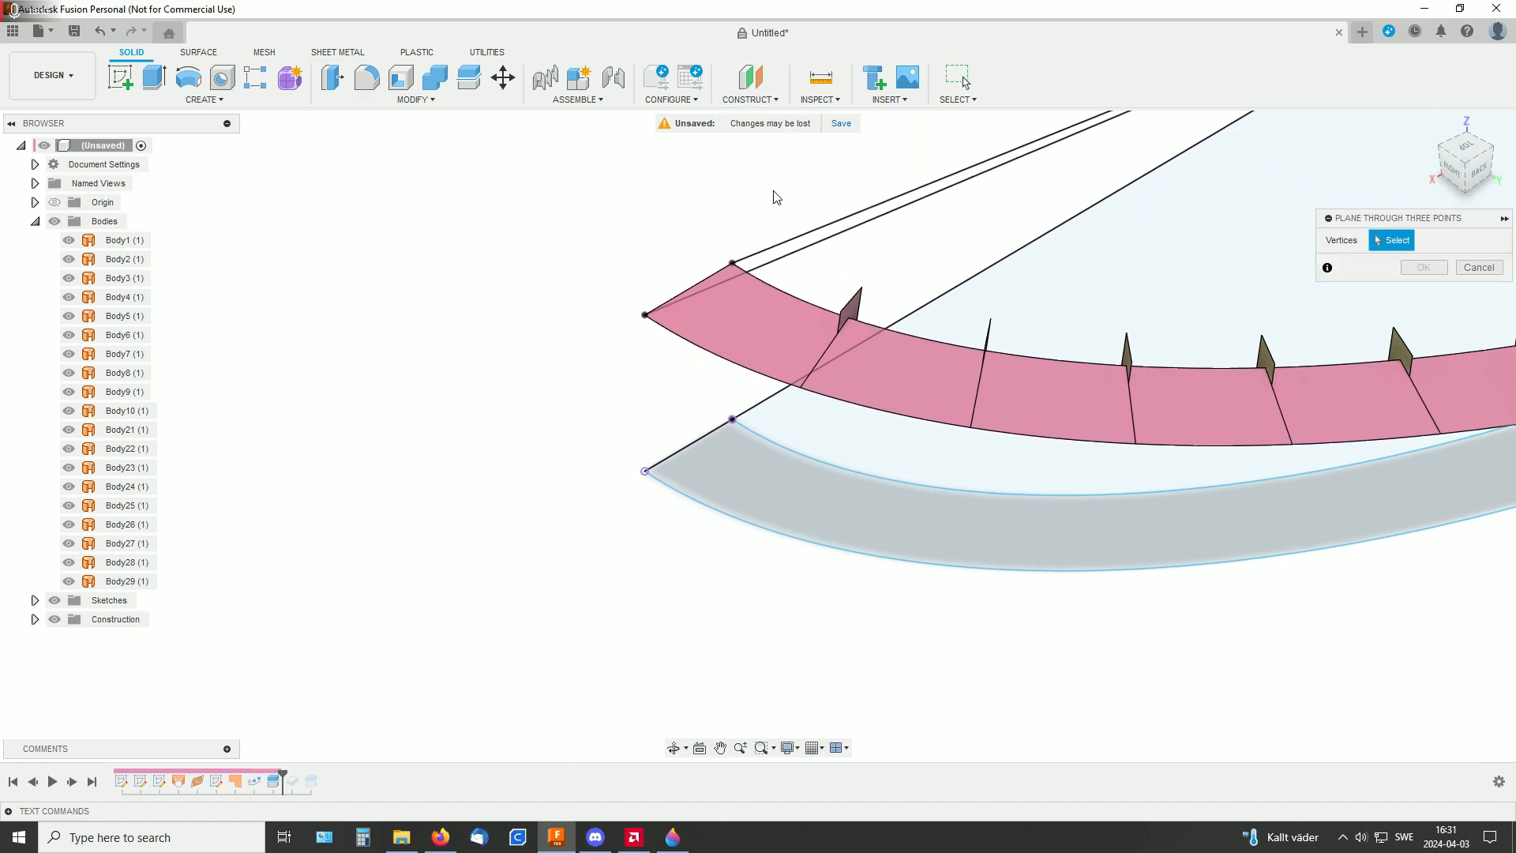
click(646, 316)
click(850, 318)
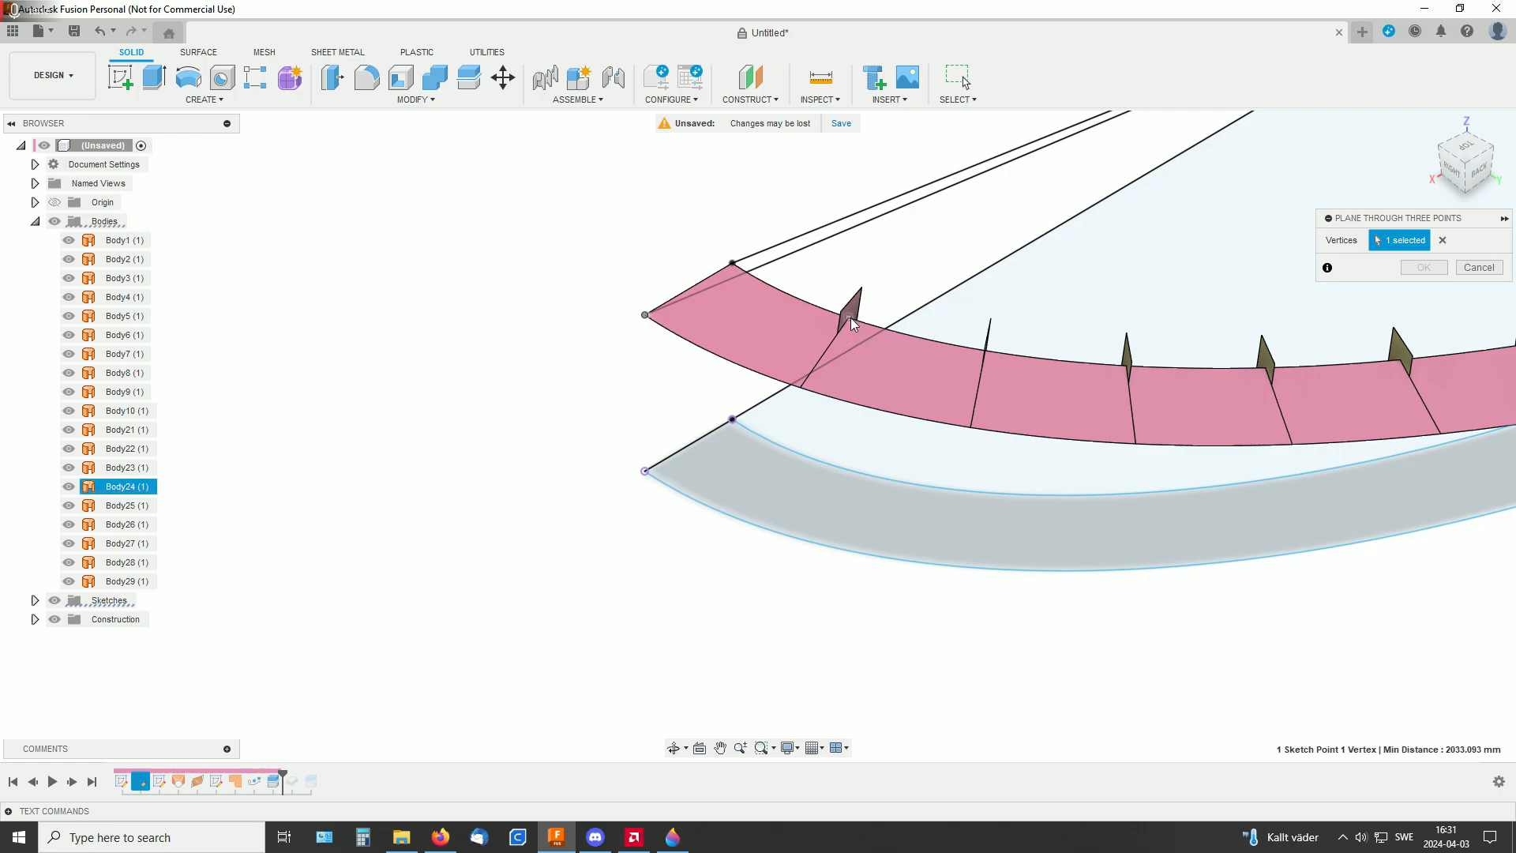
click(801, 389)
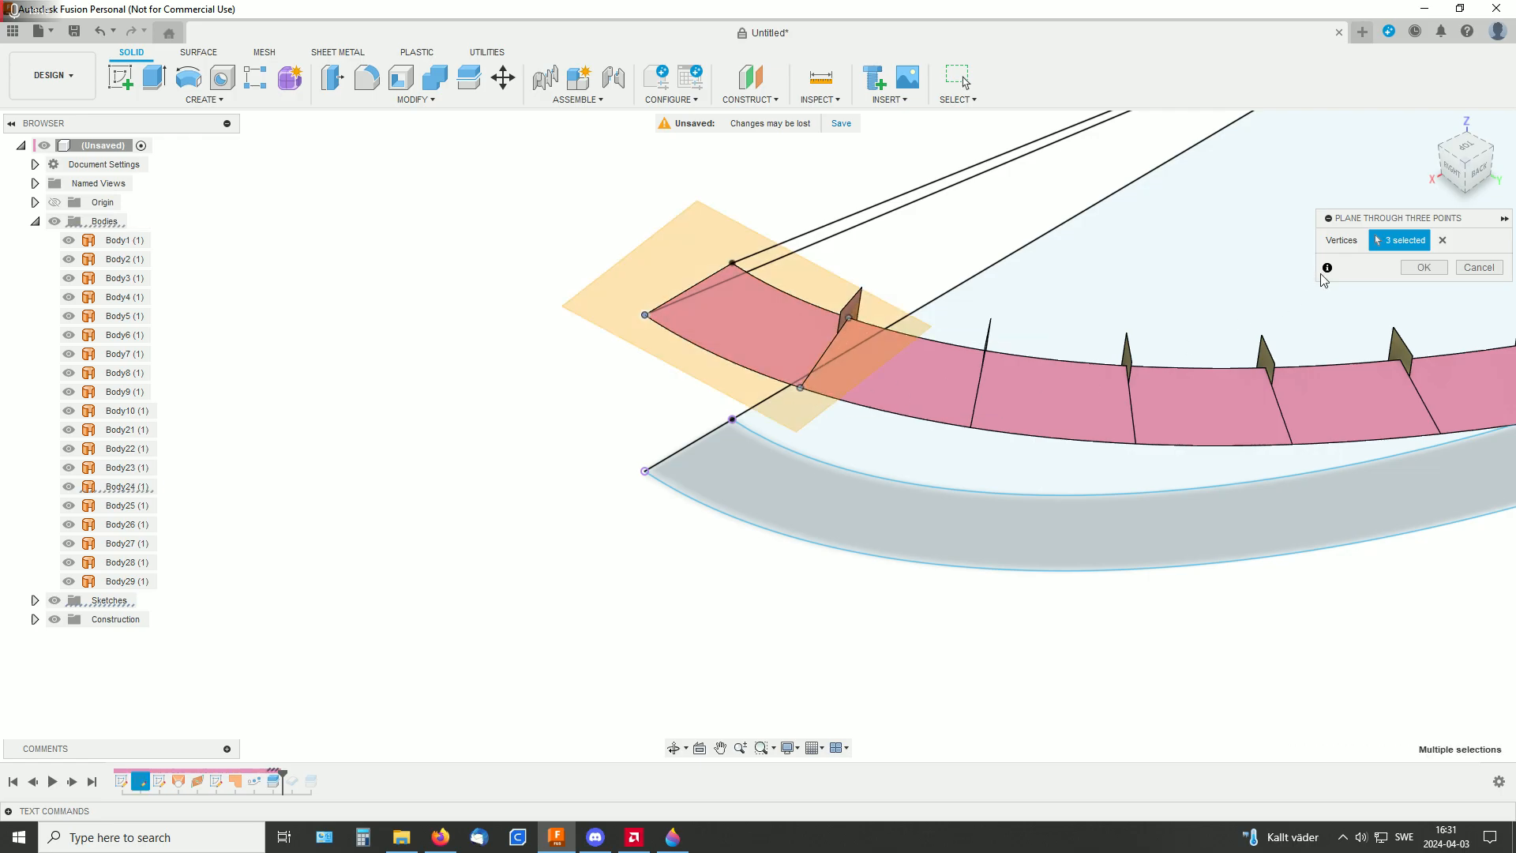
click(1425, 269)
Start a new sketch on the three-point construction plane at the ramp's end segment
shift+middle_drag(890, 240, 934, 280)
click(120, 77)
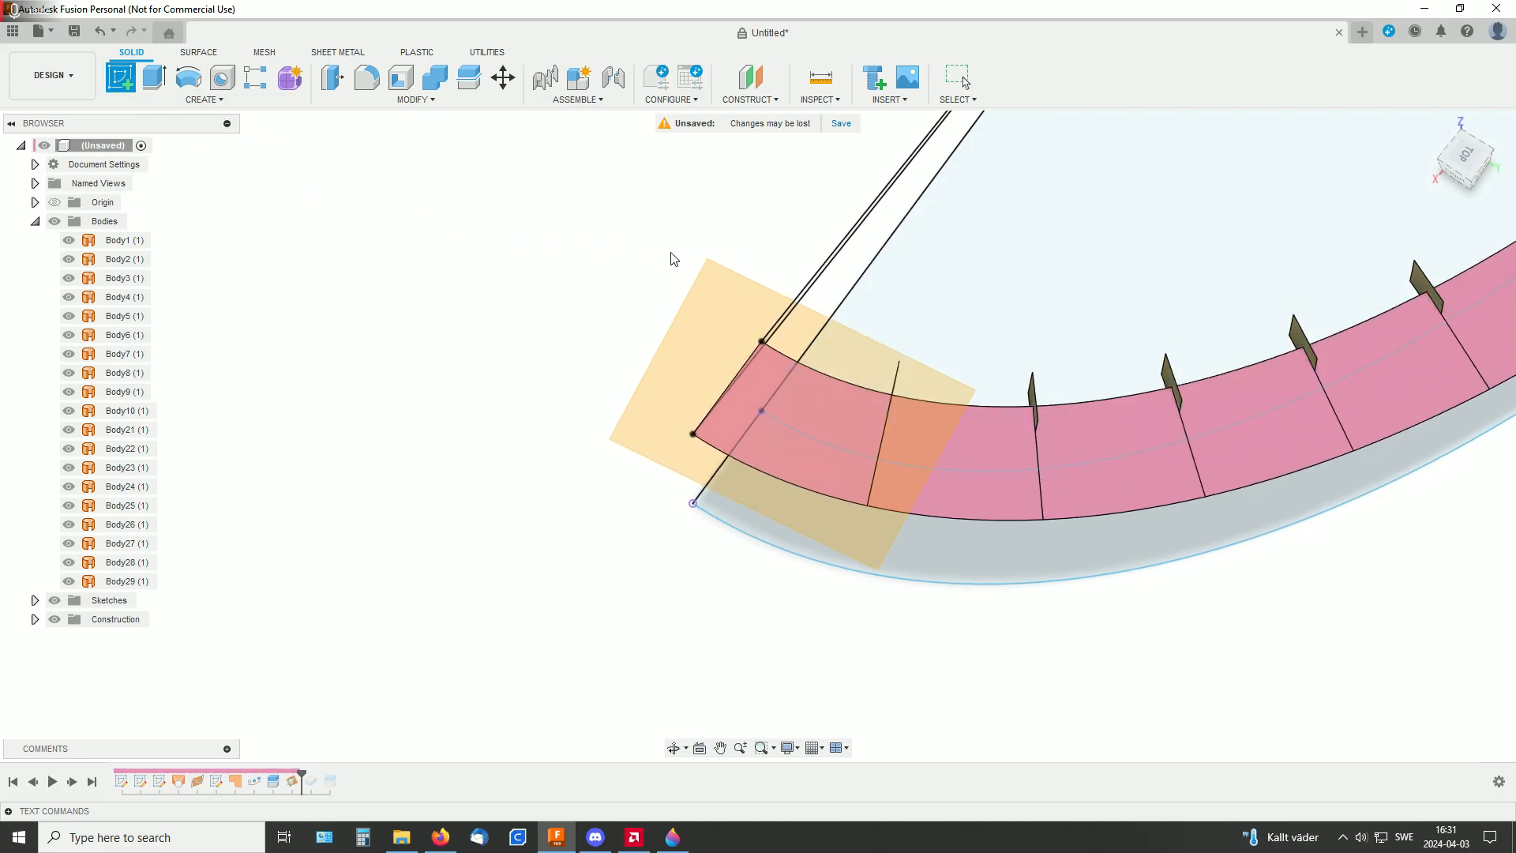
click(717, 329)
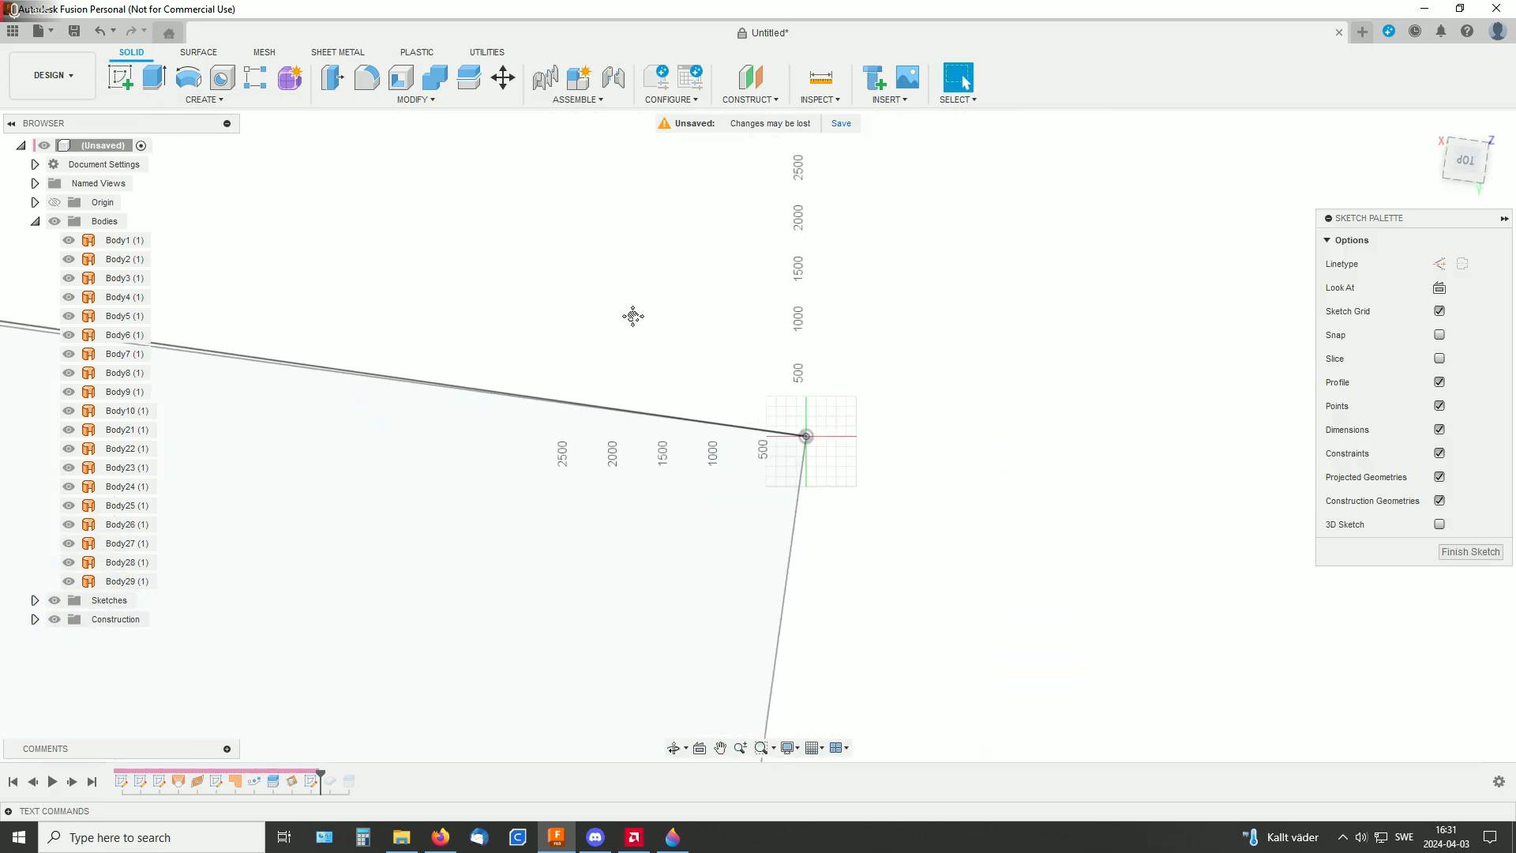
scroll(726, 337, down, 3)
middle_drag(568, 329, 997, 258)
scroll(938, 285, up, 3)
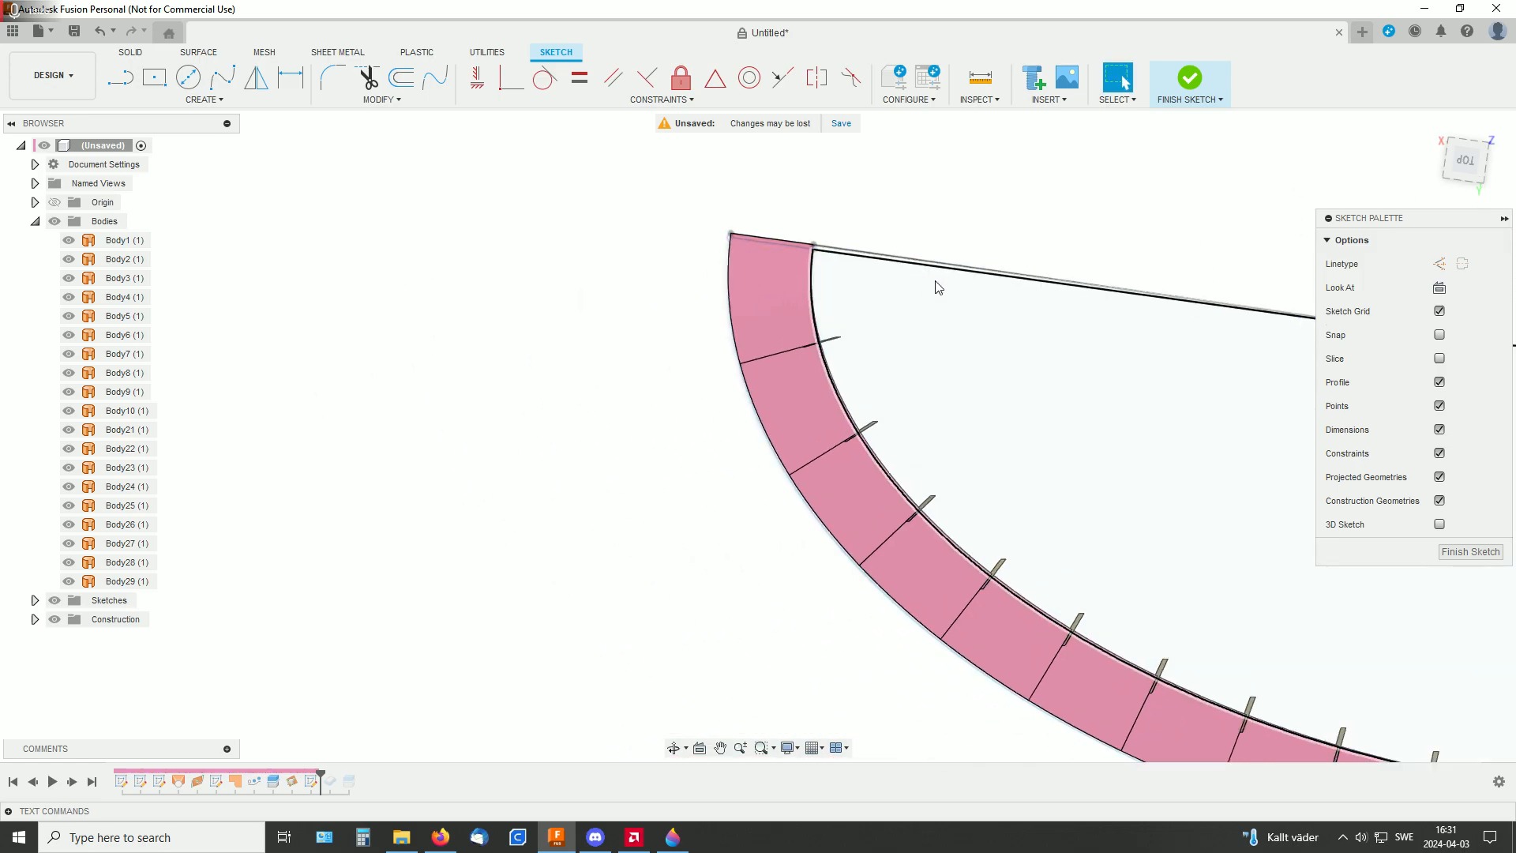
scroll(900, 278, up, 2)
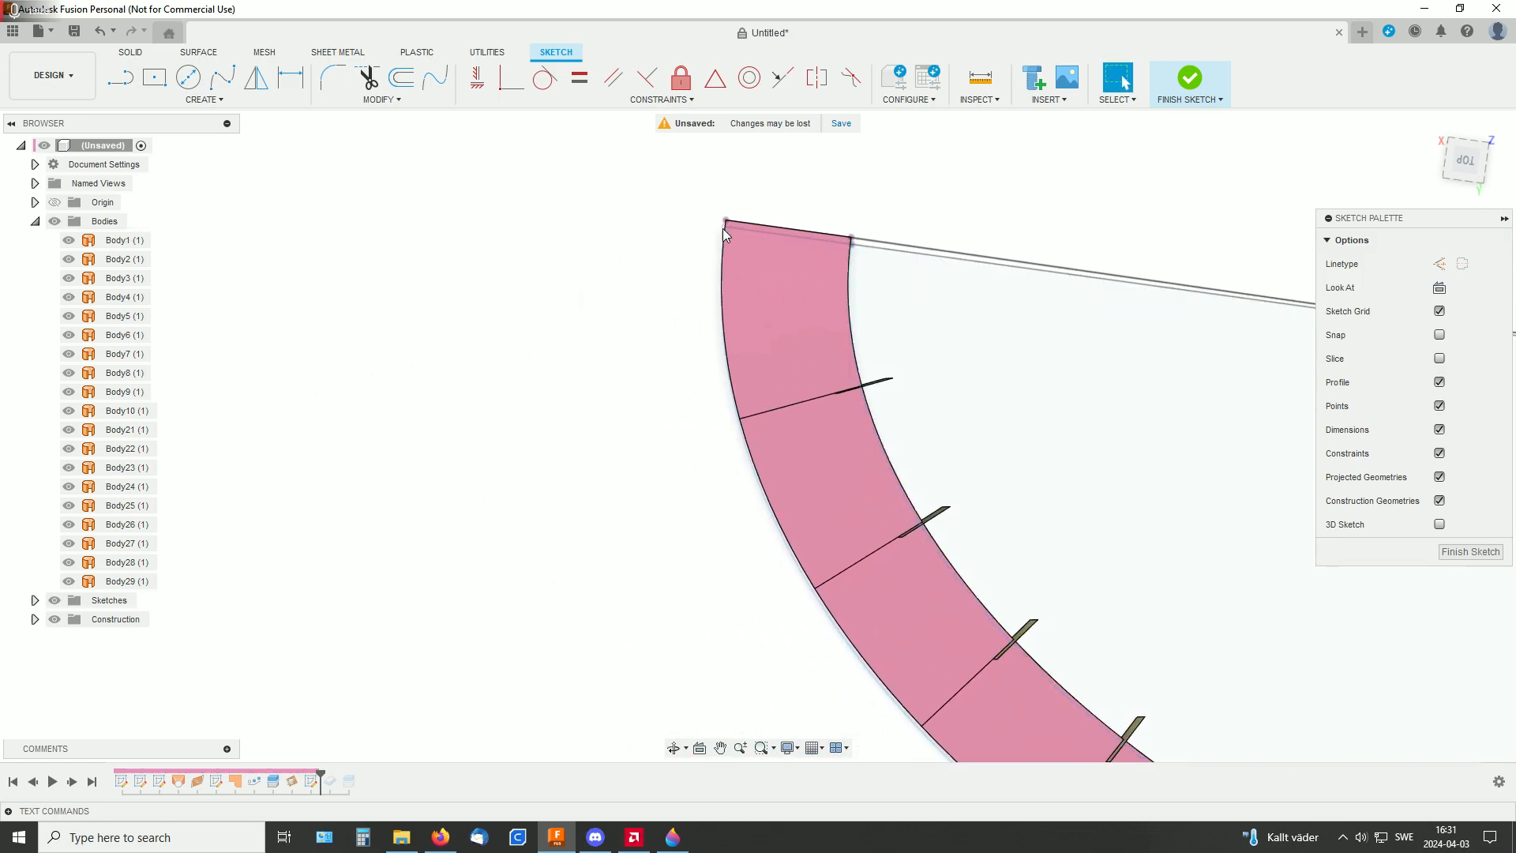
middle_drag(942, 209, 815, 254)
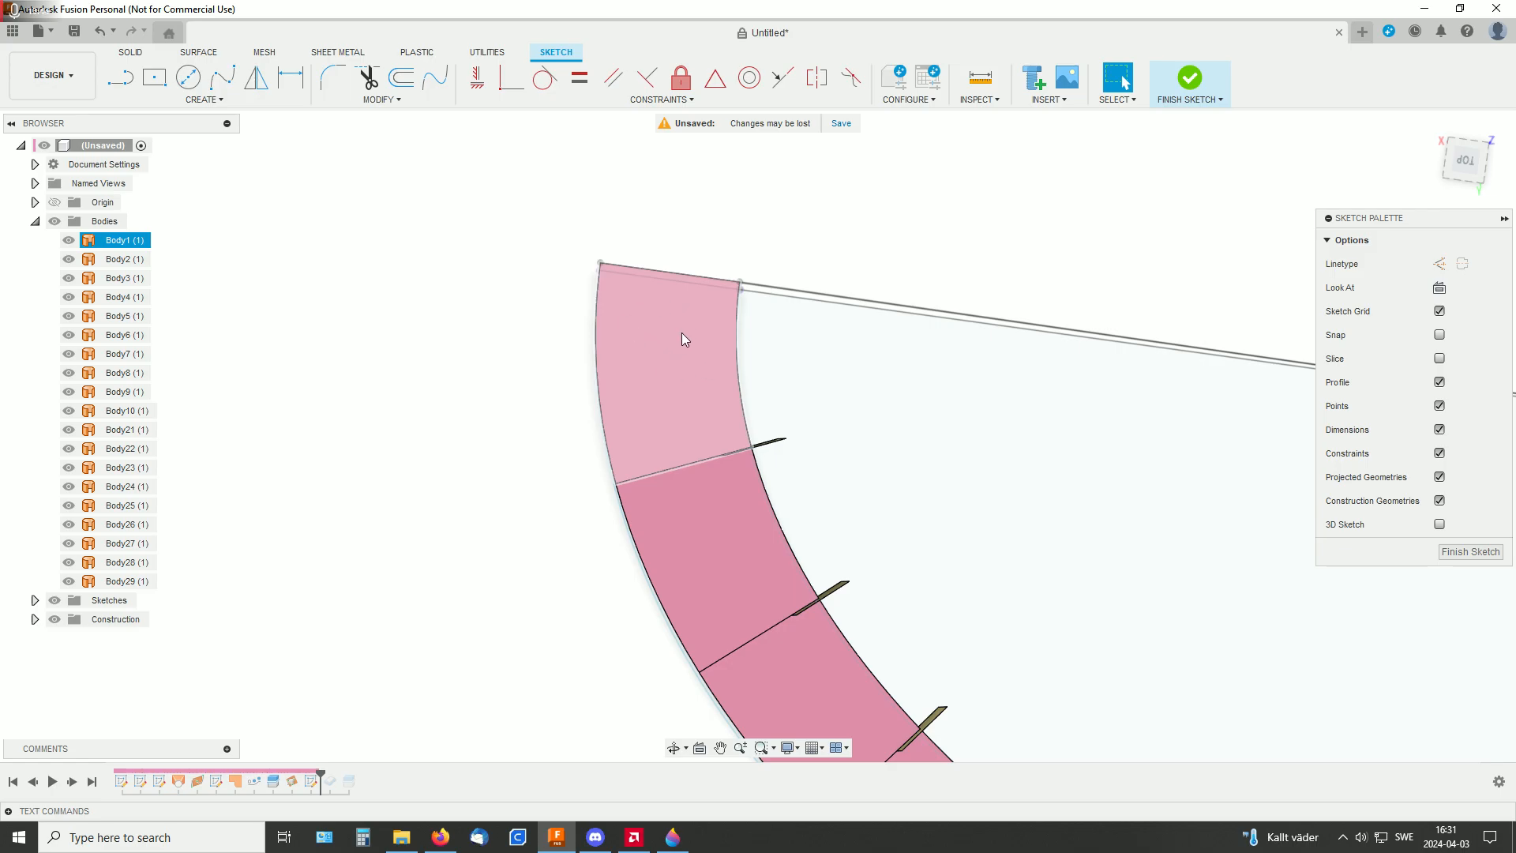
Project the end segment of the split ramp surface into the sketch as a whole body, with the projection link on
click(190, 102)
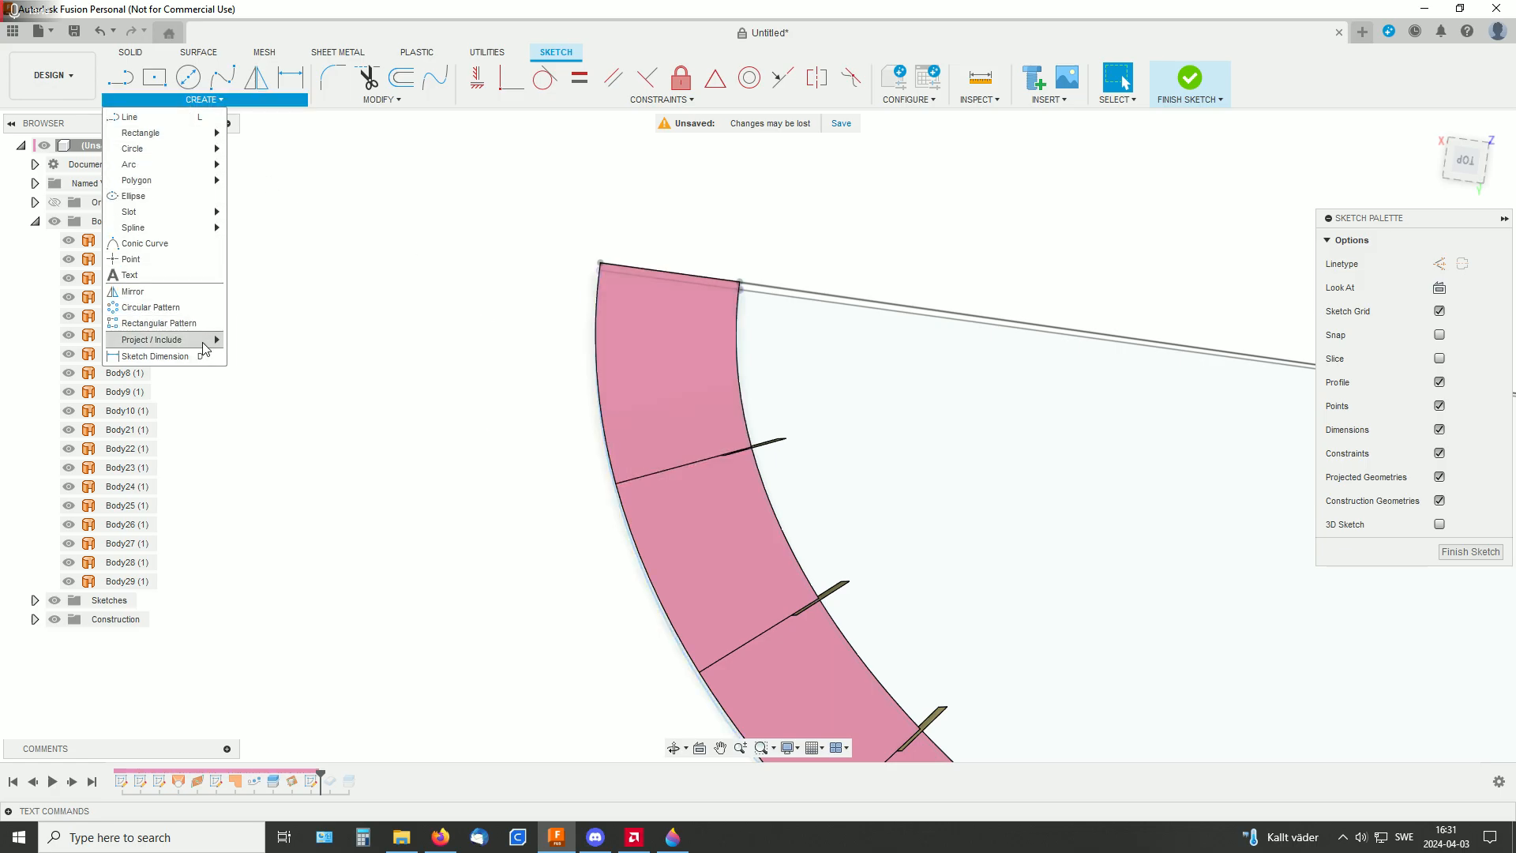
mouse_move(202, 343)
click(268, 341)
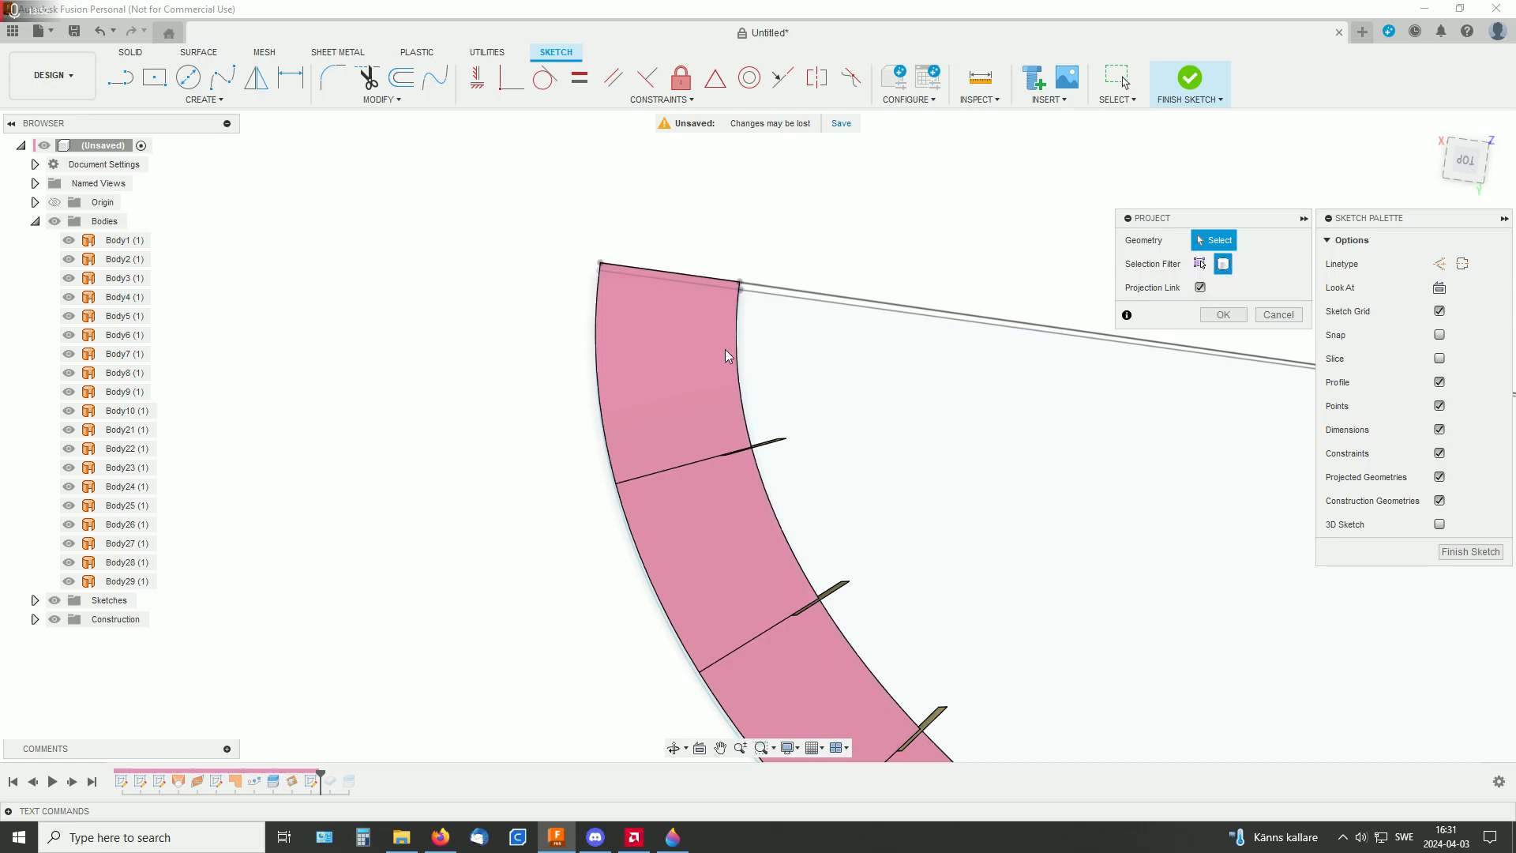
click(636, 365)
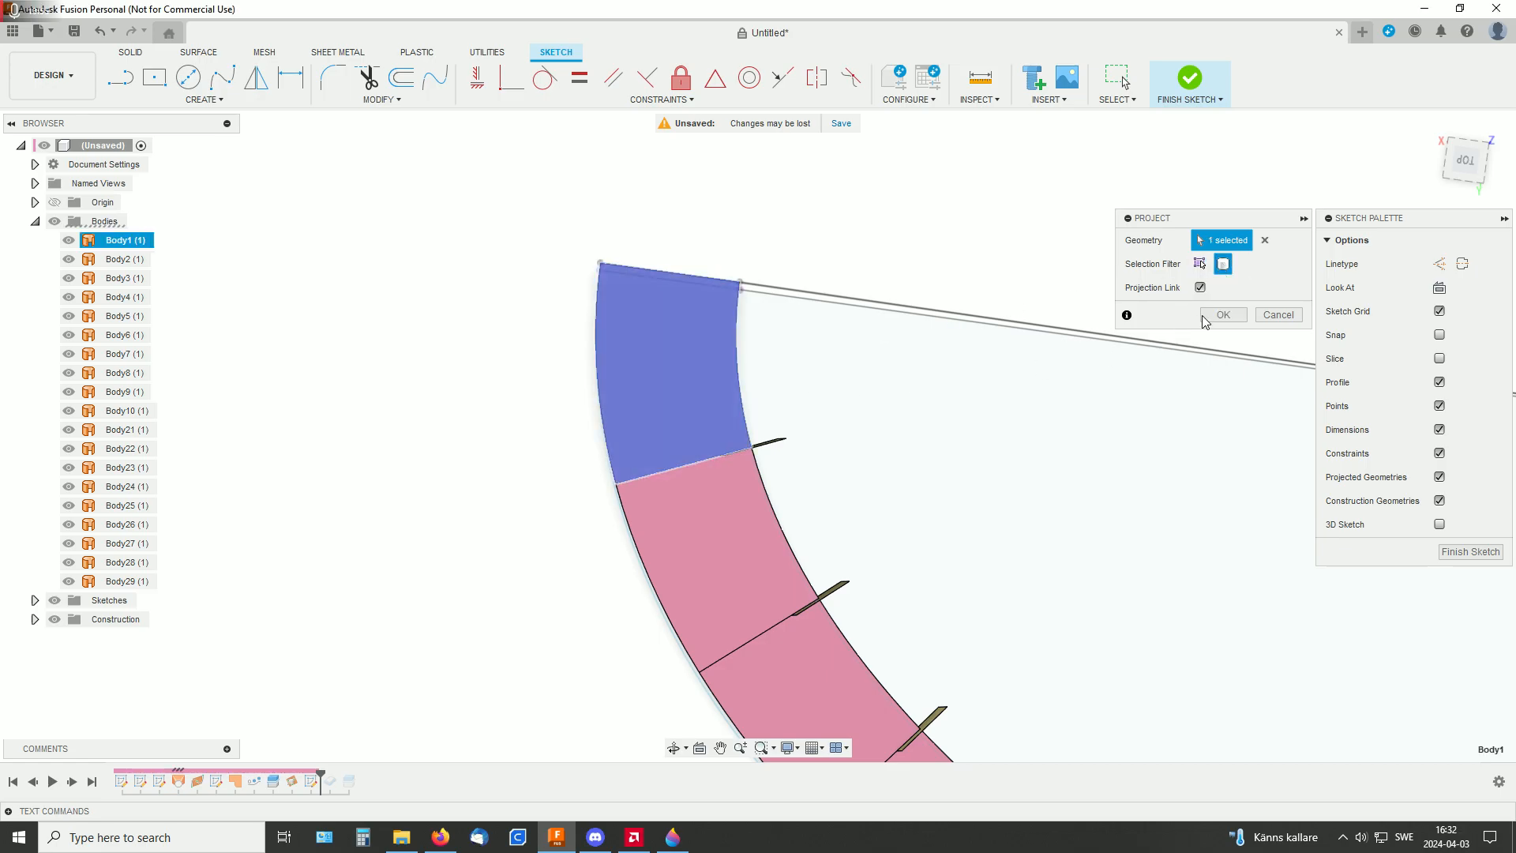
click(1222, 315)
Examine the flat projected outline with all bodies temporarily hidden, and show the bodies again
mouse_move(897, 369)
shift+middle_down()
mouse_move(920, 357)
mouse_move(886, 353)
shift+middle_up()
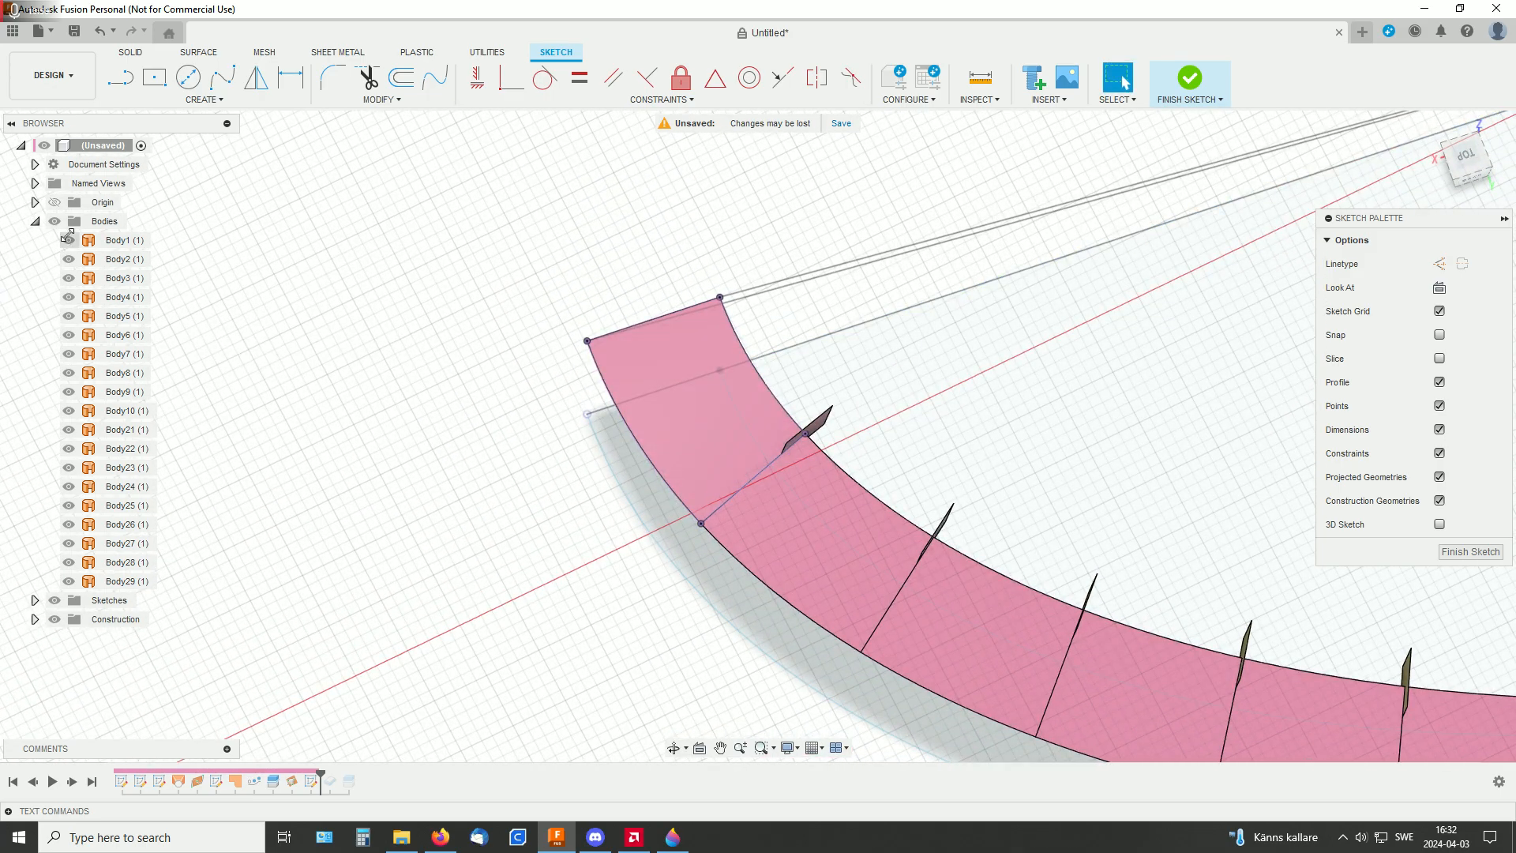
click(54, 221)
mouse_move(1013, 473)
shift+middle_down()
mouse_move(1032, 430)
mouse_move(898, 389)
mouse_move(843, 352)
mouse_move(860, 336)
shift+middle_up()
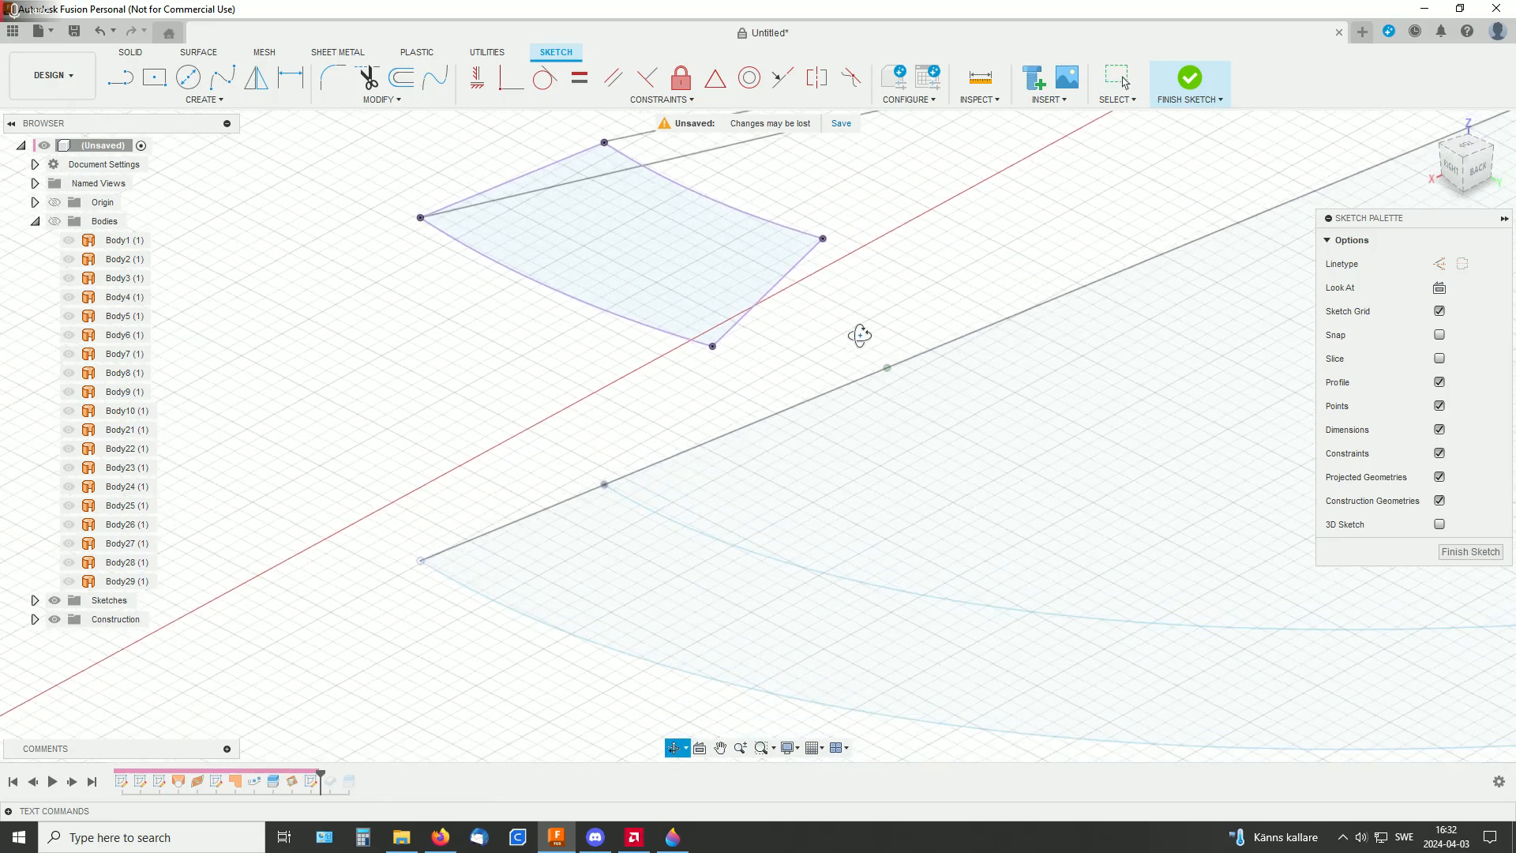
middle_drag(1006, 253, 1004, 382)
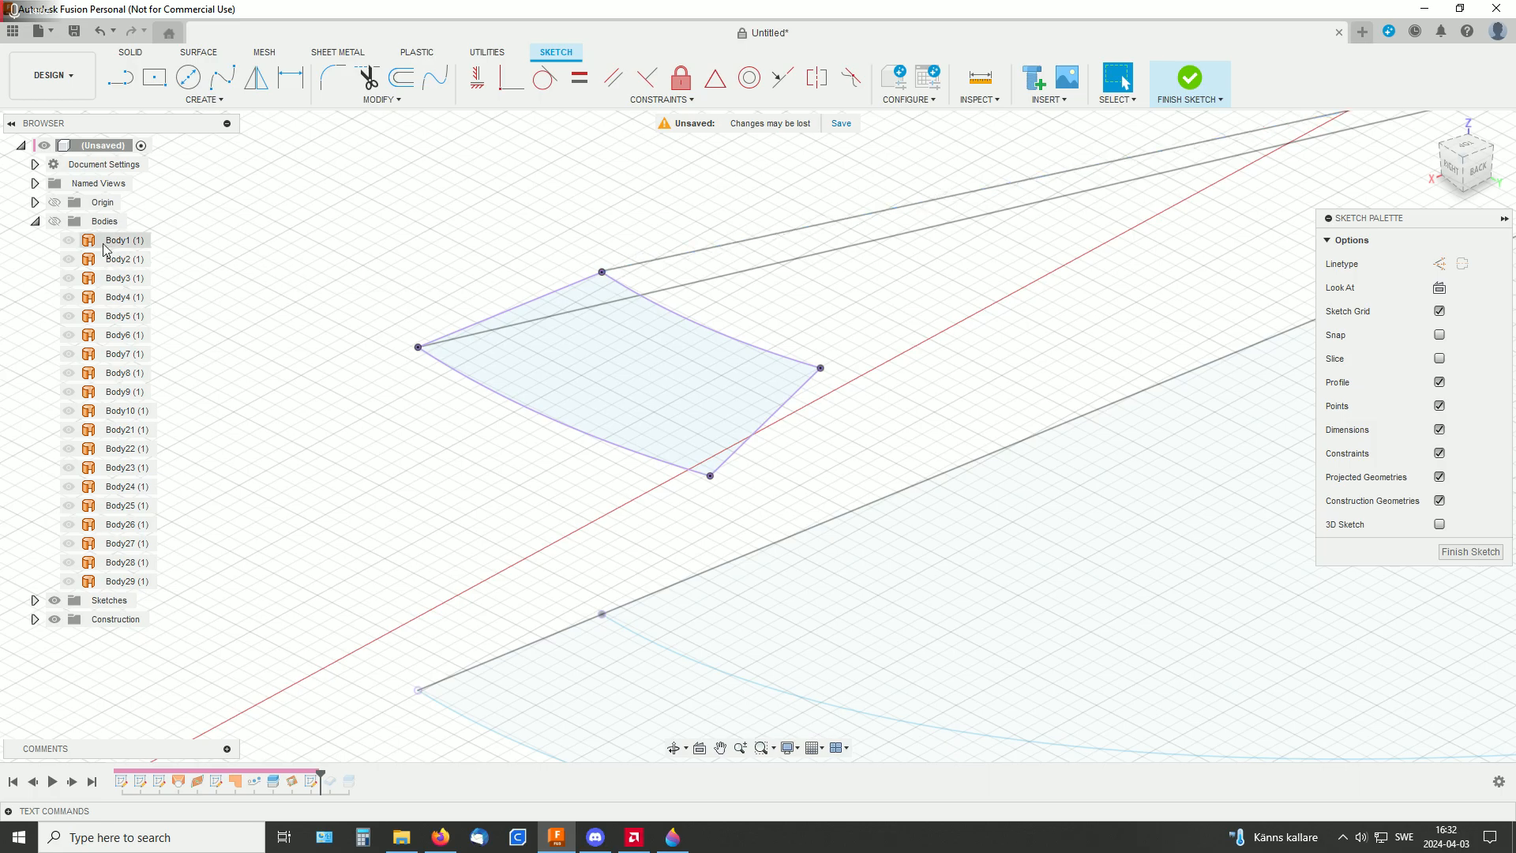
click(53, 221)
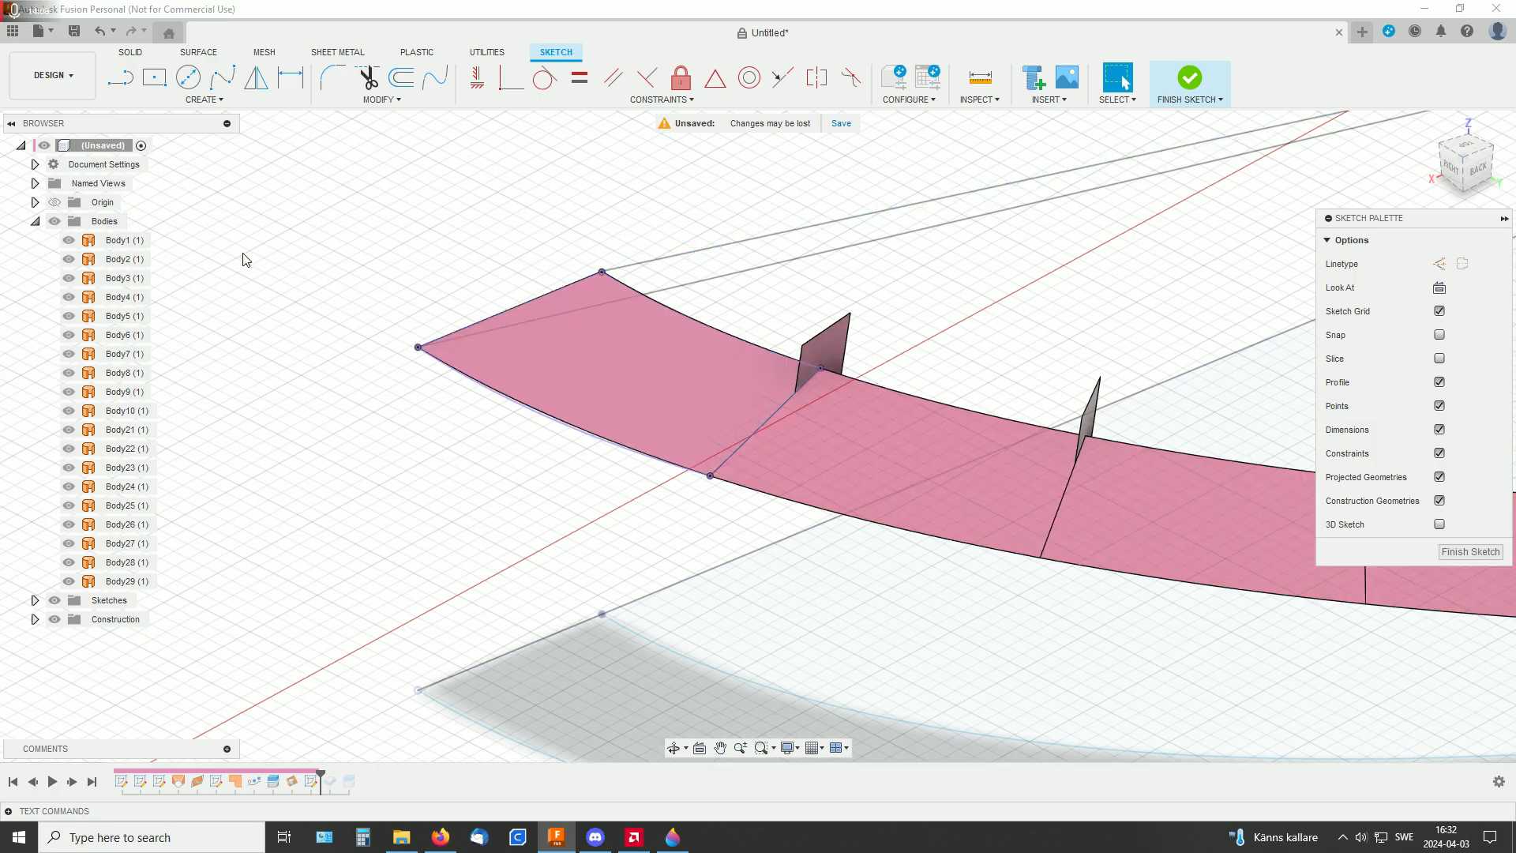
Hide the curved end segment's surface body and finish the sketch
click(69, 240)
middle_drag(1082, 329, 1088, 368)
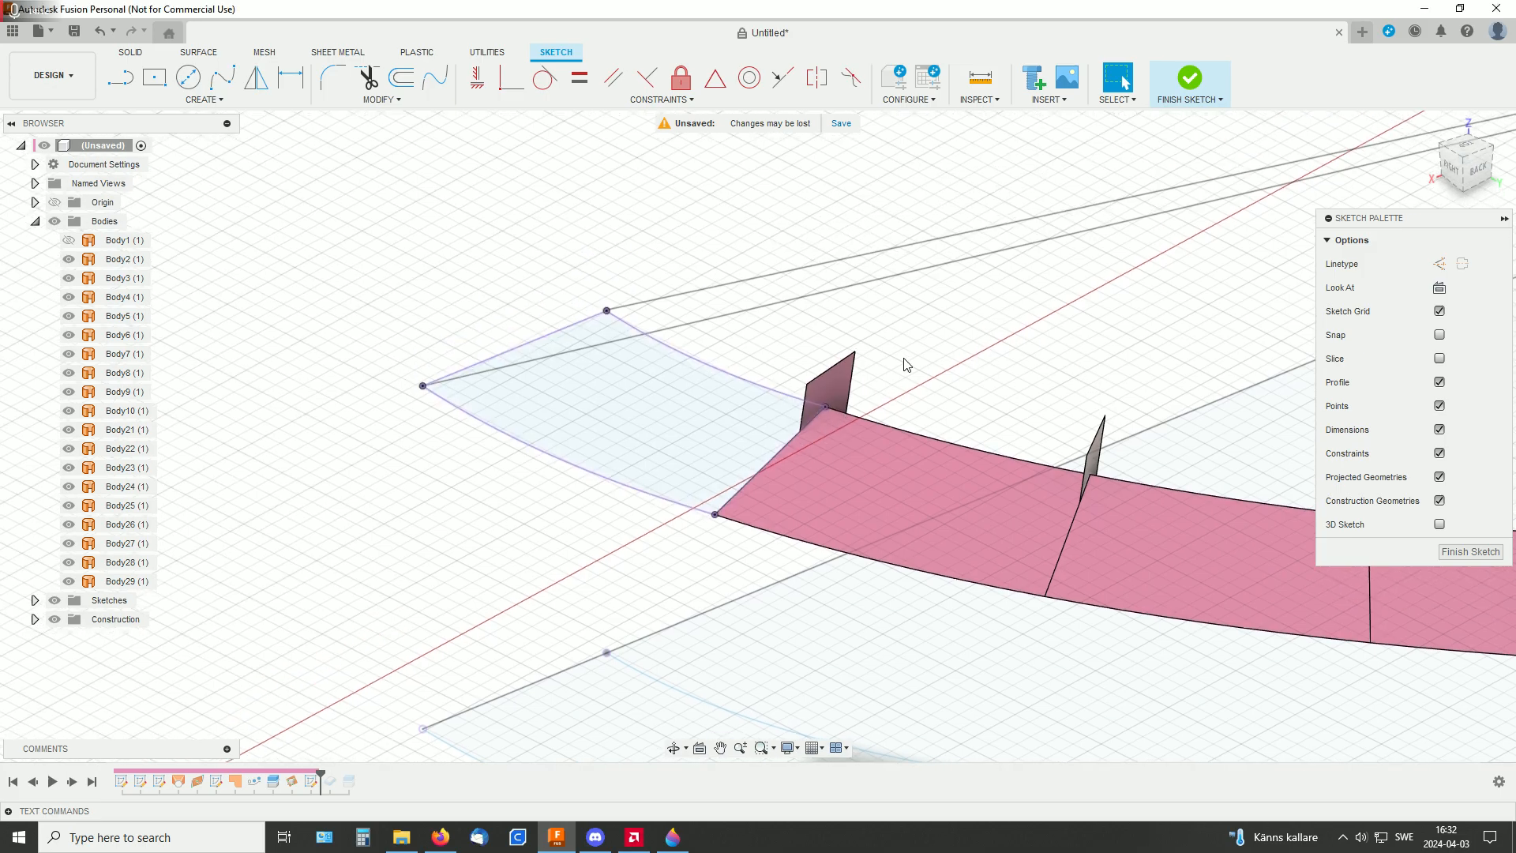
click(1192, 87)
Extrude the projected end segment profile upward by -83.426 mm as a new body
click(679, 414)
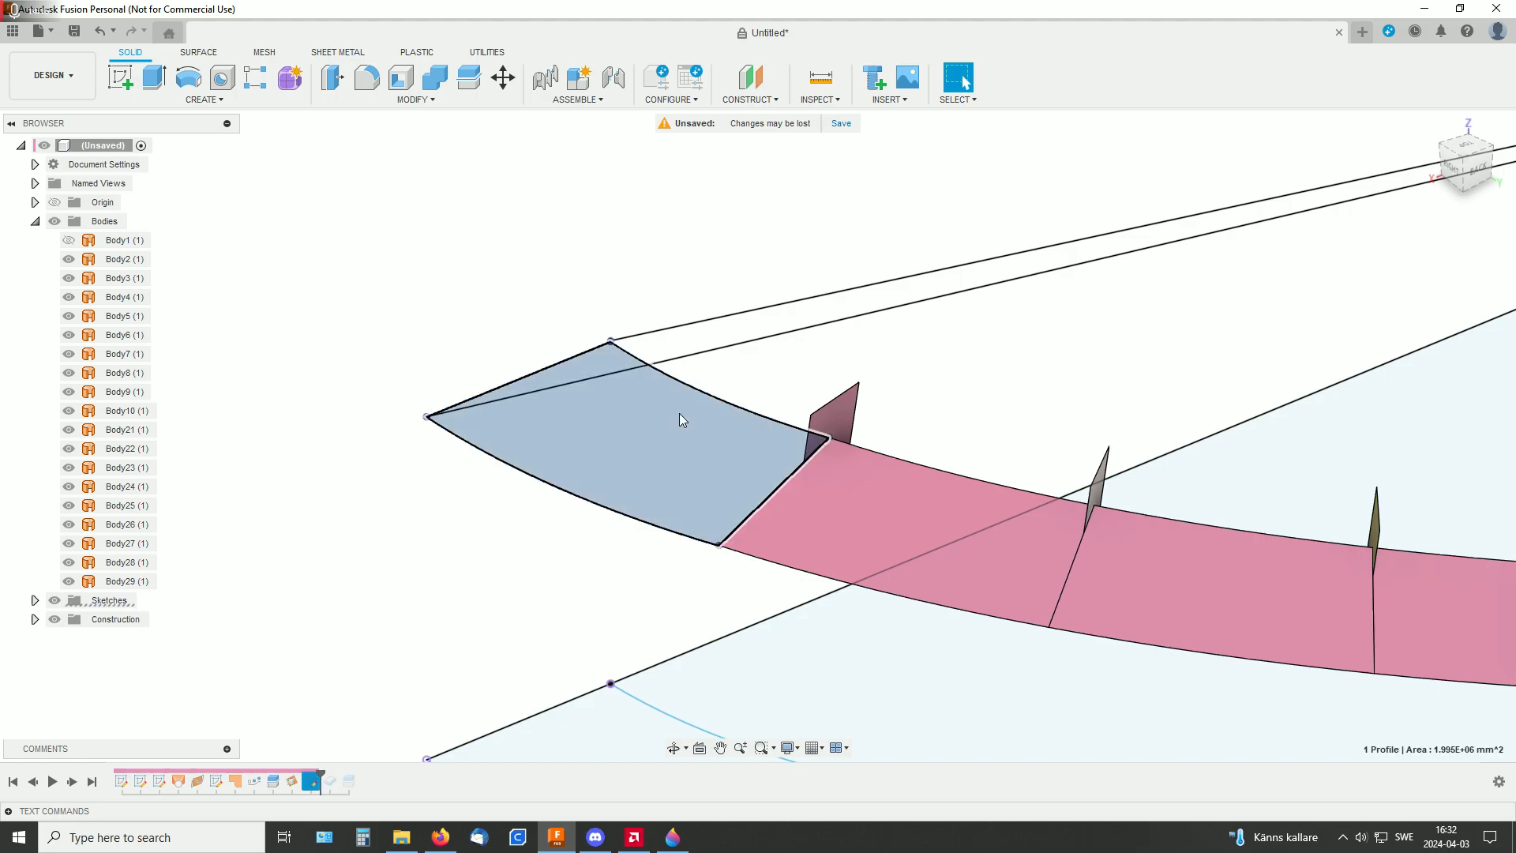
key(e)
mouse_move(640, 460)
mouse_down()
mouse_move(636, 420)
mouse_move(644, 433)
mouse_up()
shift+middle_drag(1015, 395, 1004, 361)
drag(651, 429, 652, 443)
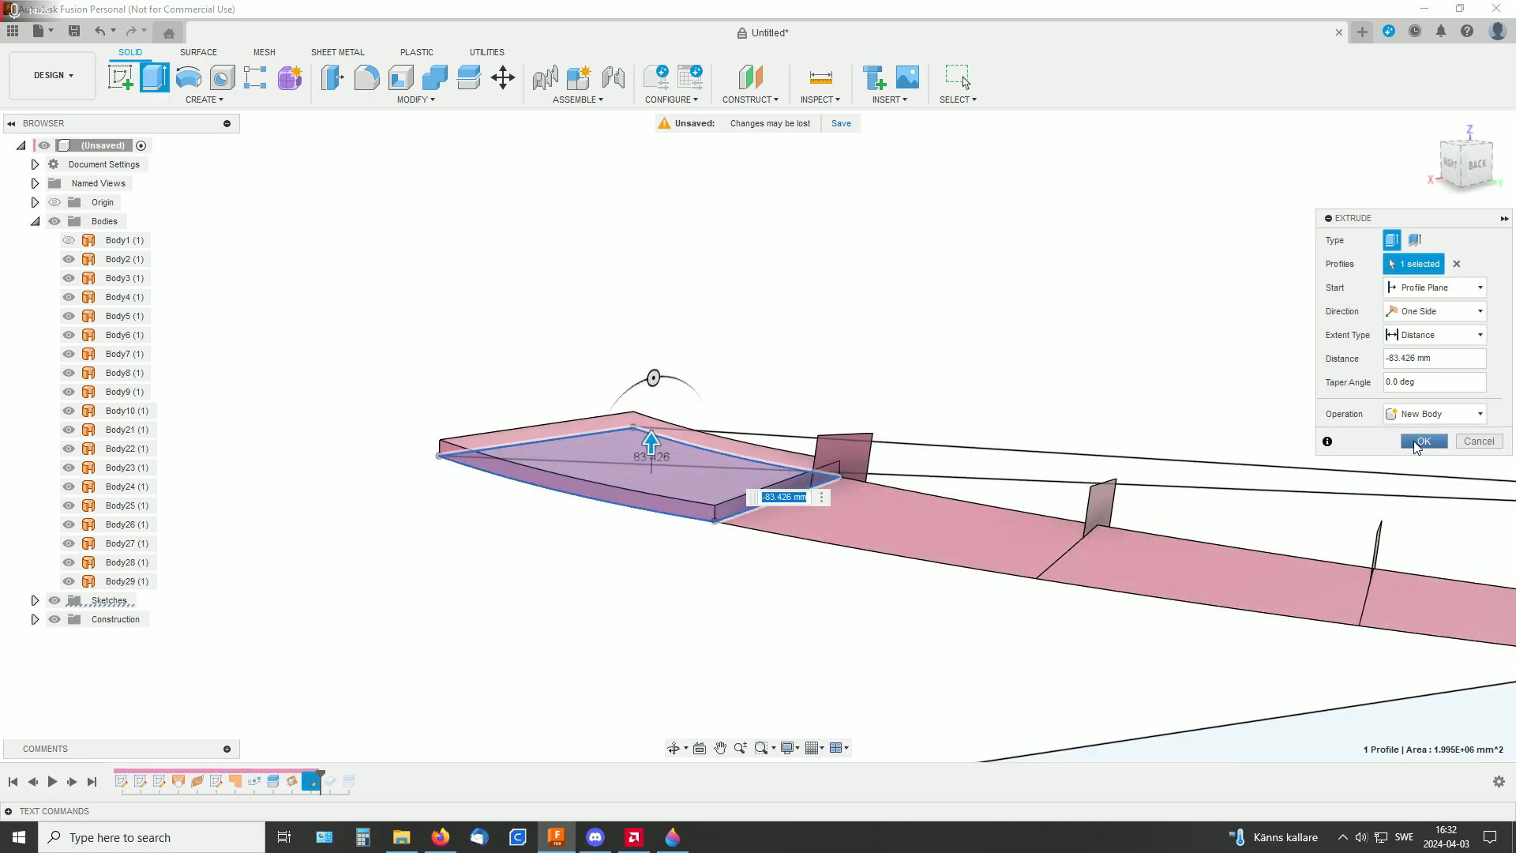
click(1421, 441)
Measure the length of the extruded segment's upper outer curved edge
shift+middle_drag(870, 335, 1005, 280)
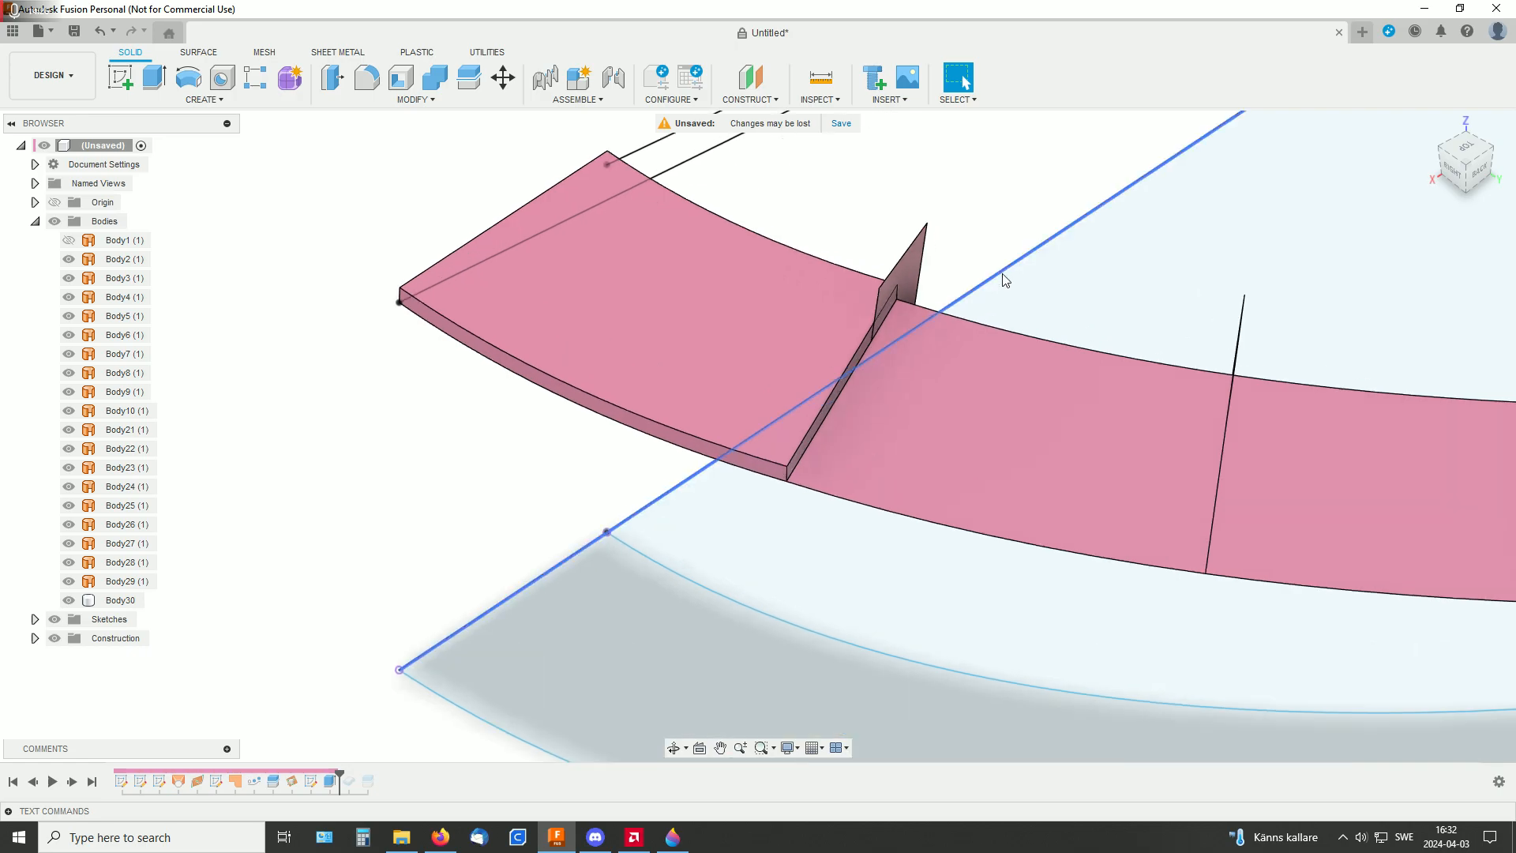
shift+middle_drag(986, 181, 999, 172)
middle_drag(905, 201, 1016, 323)
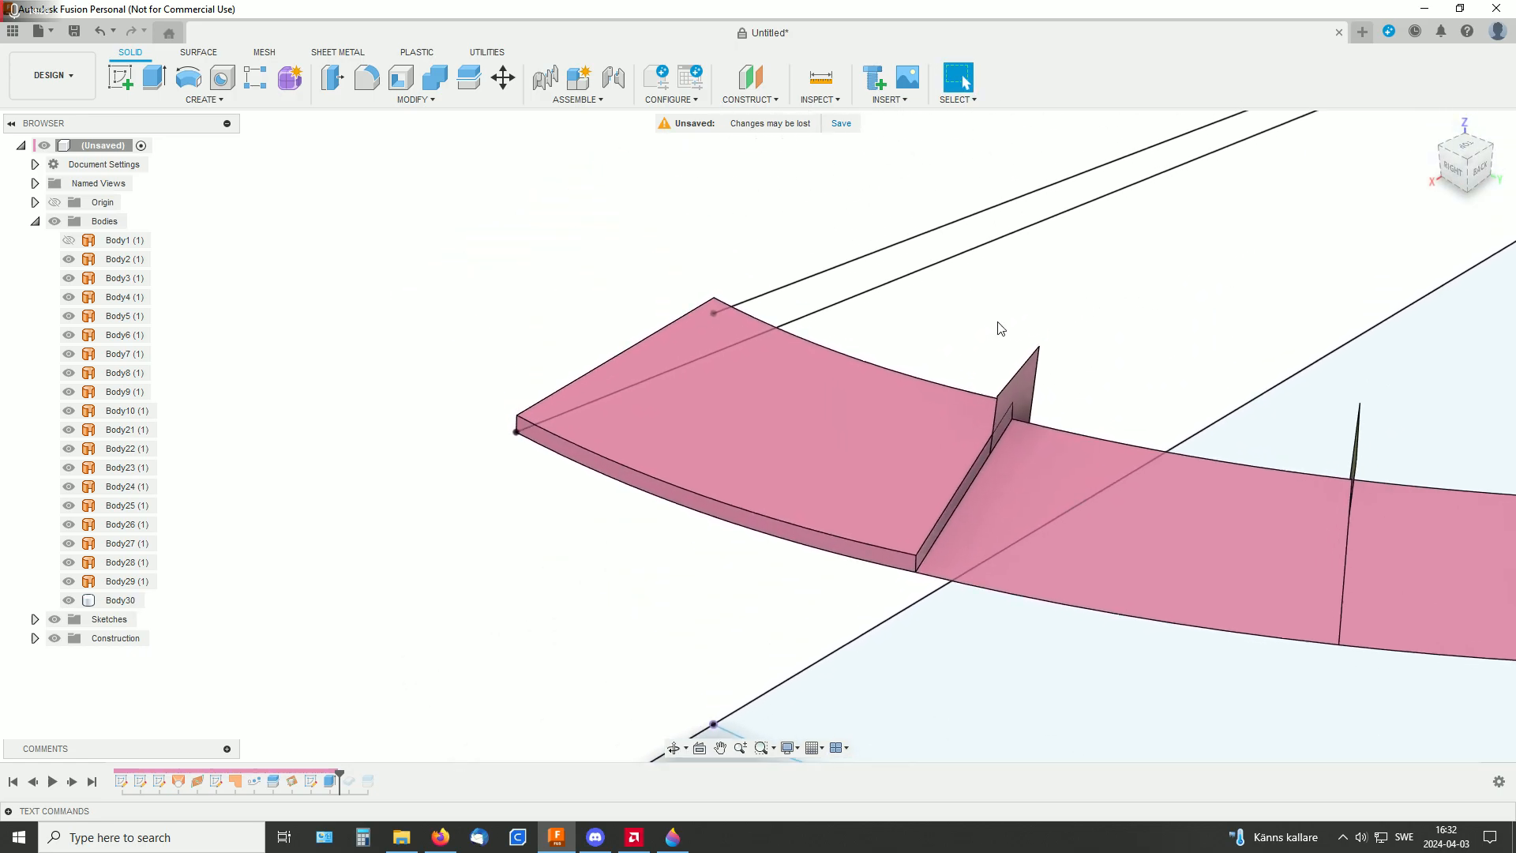
click(701, 493)
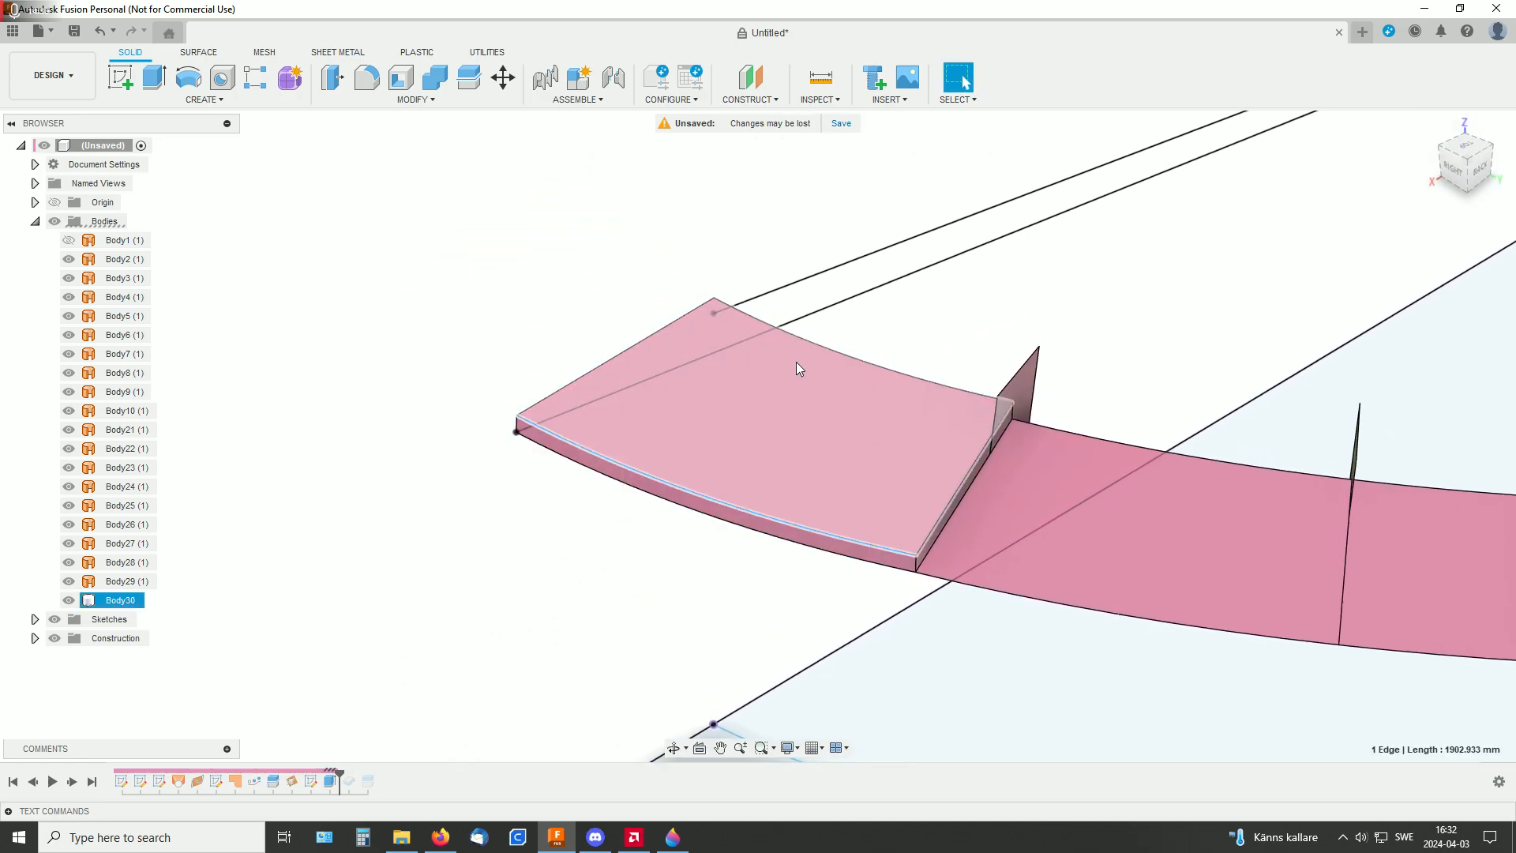
click(818, 100)
click(825, 118)
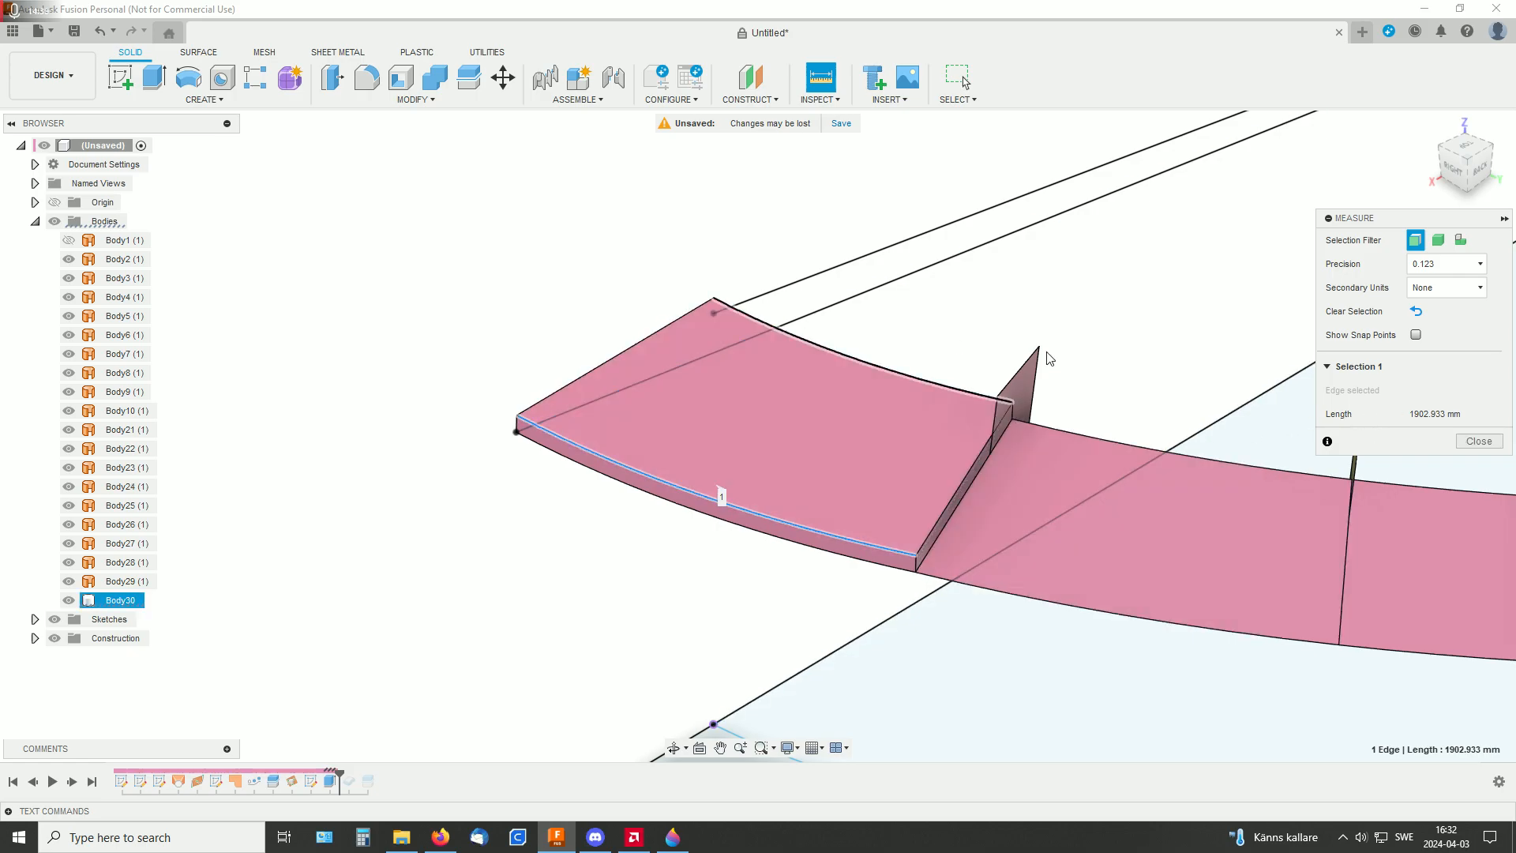
click(1479, 441)
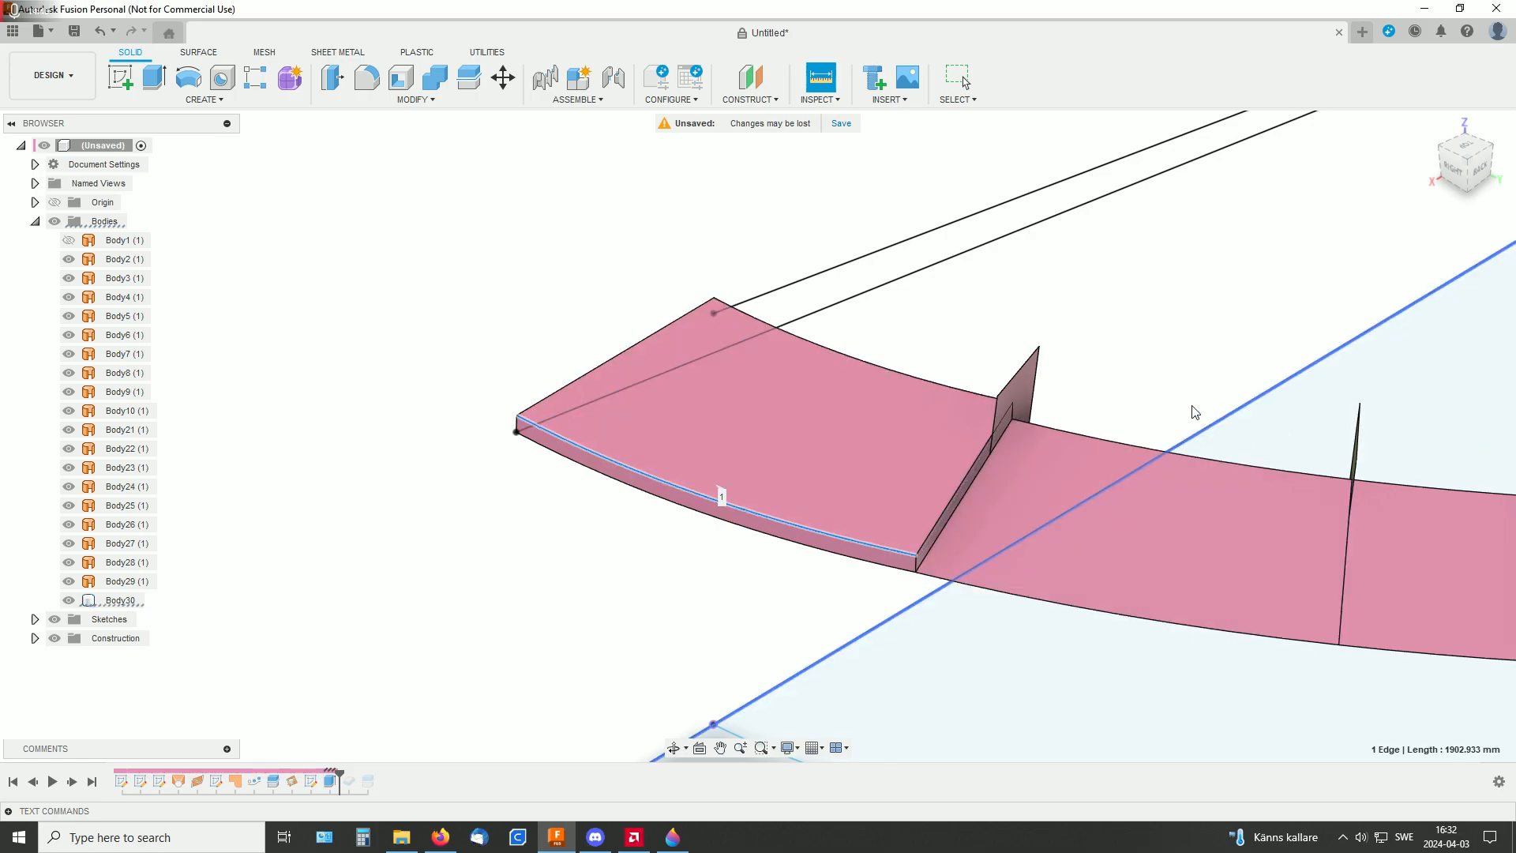
Measure the length of the extruded segment's upper inner curved edge
click(913, 373)
shift+middle_drag(913, 373, 1137, 321)
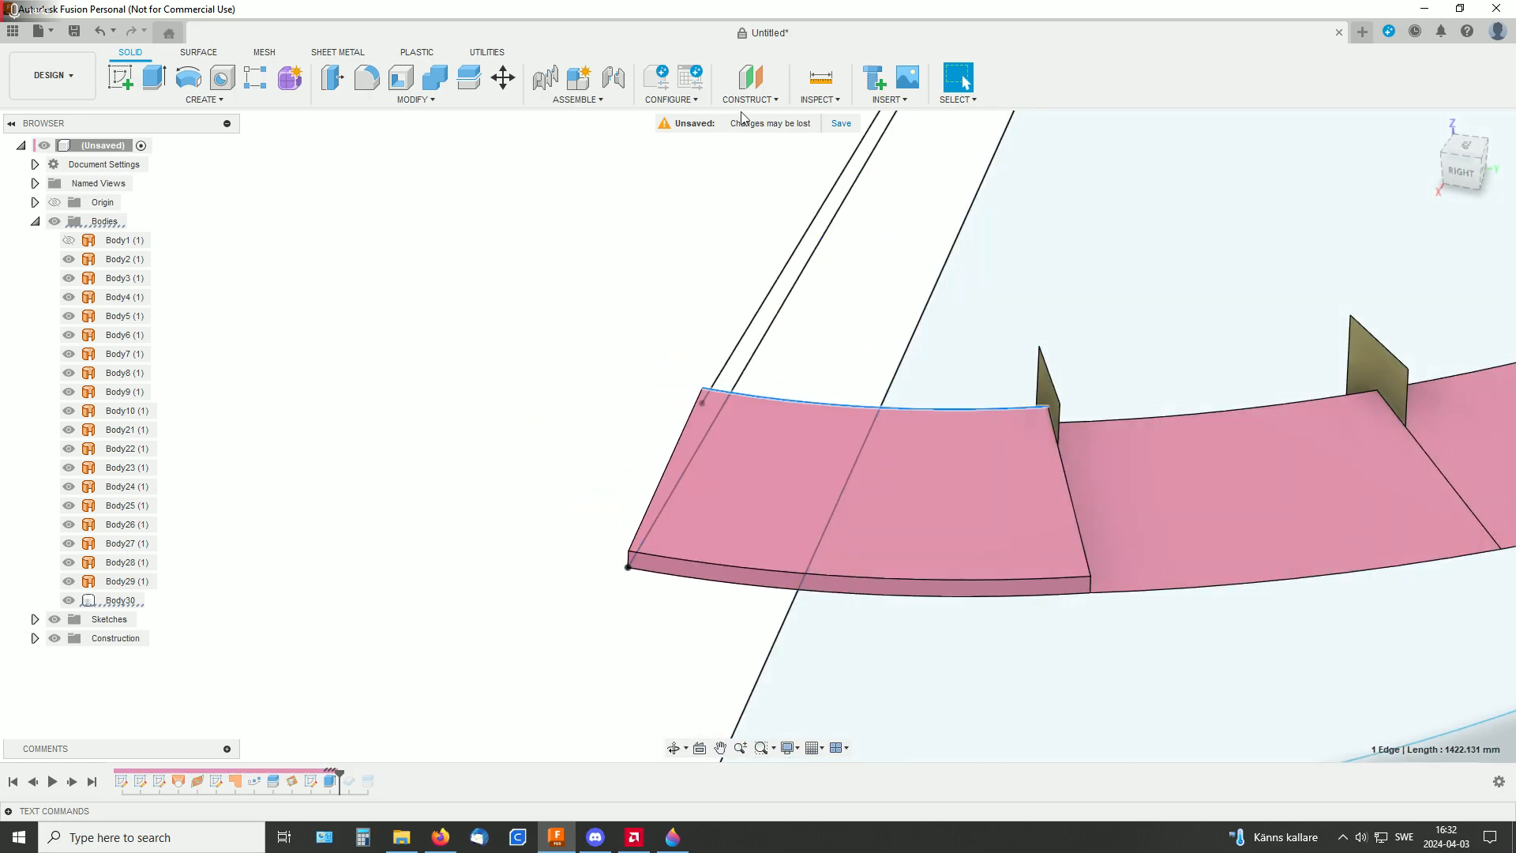
click(813, 100)
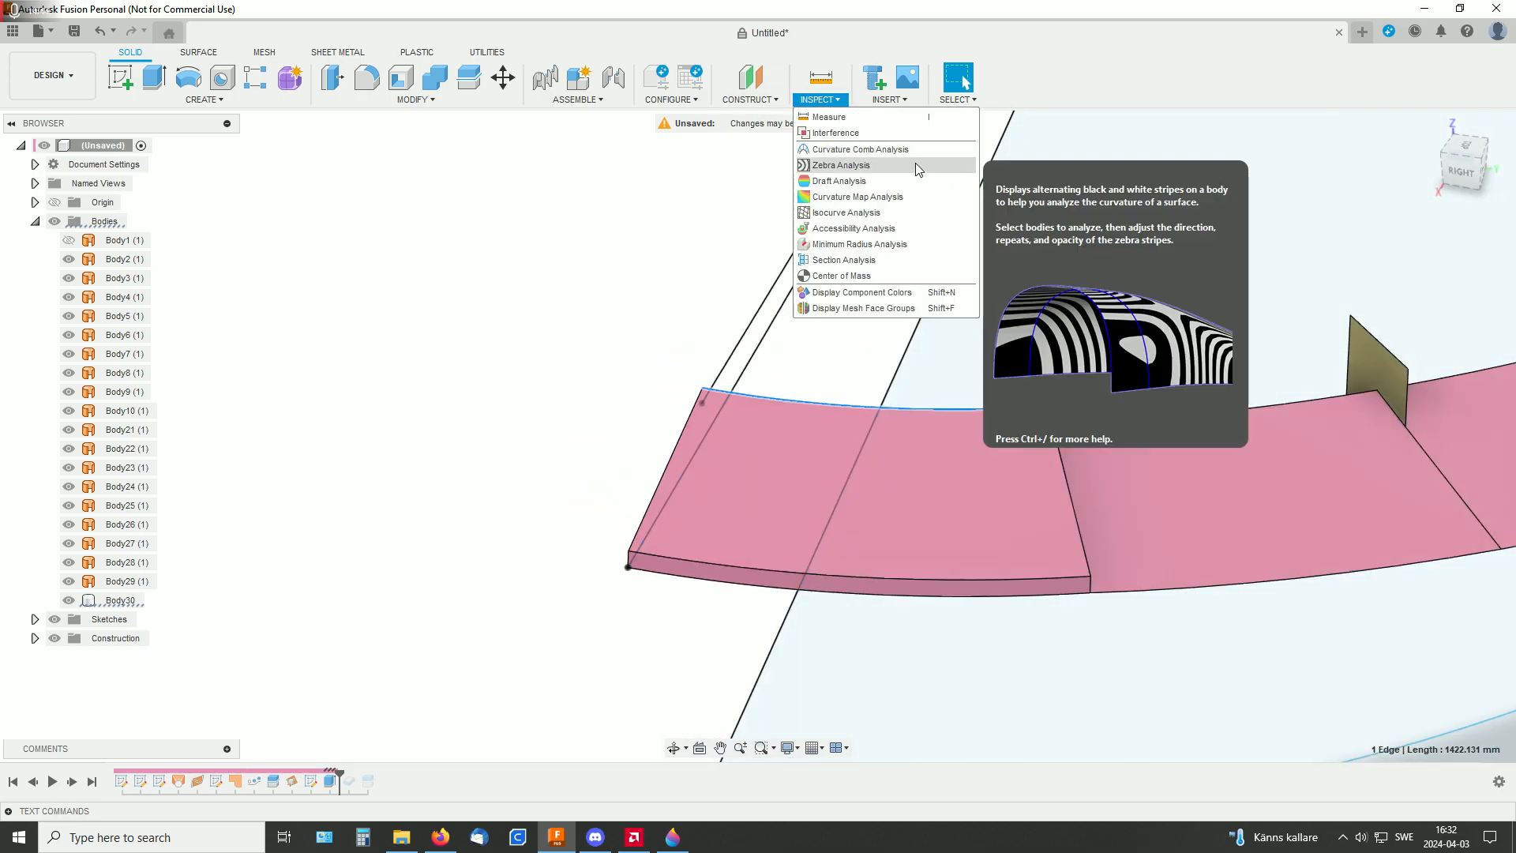
click(826, 120)
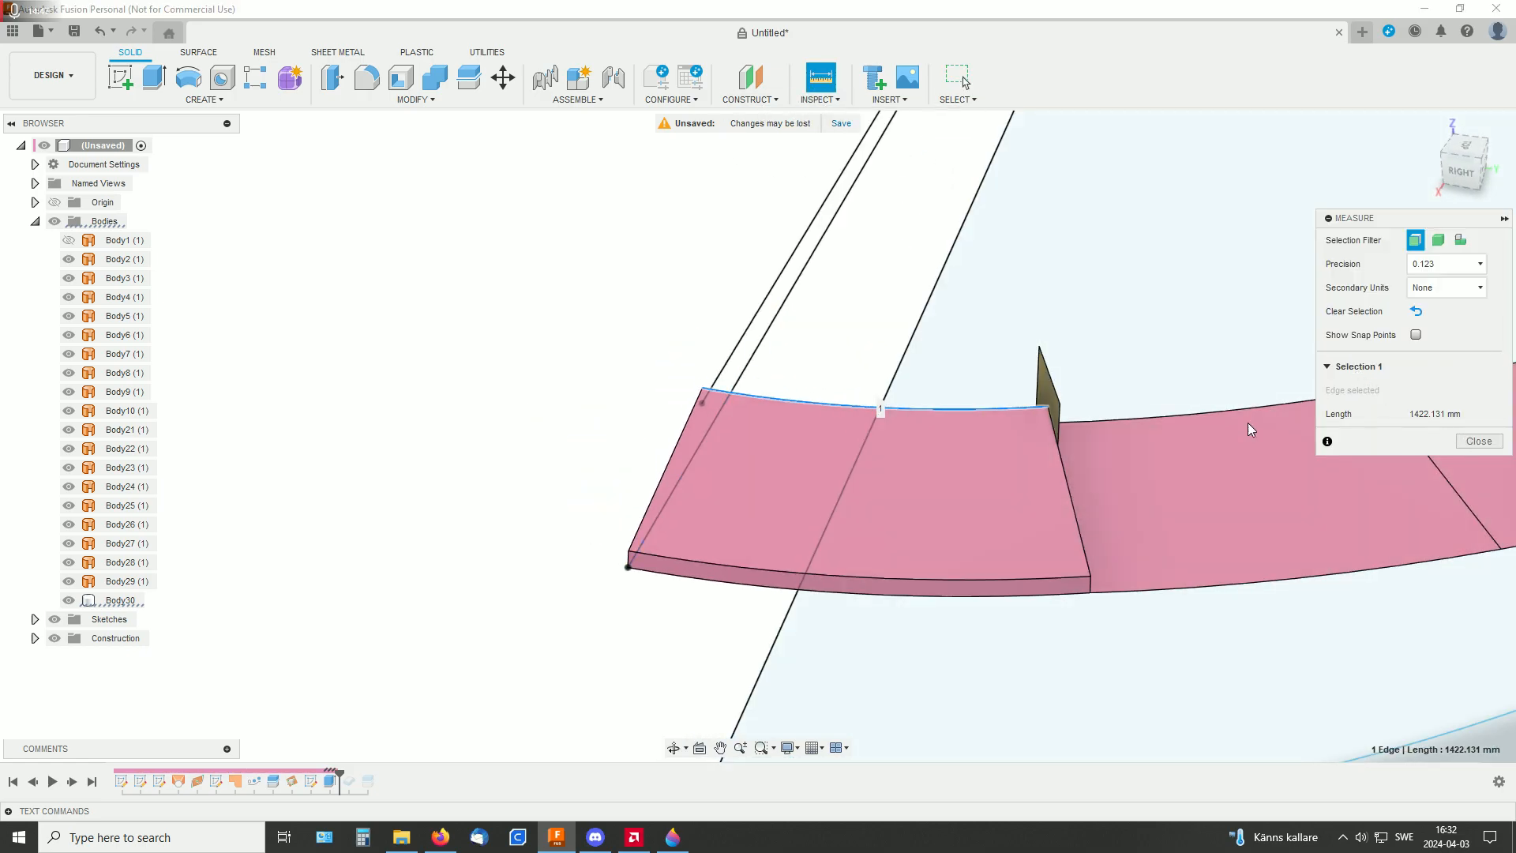
mouse_move(702, 309)
shift+middle_down()
mouse_move(667, 297)
mouse_move(701, 337)
shift+middle_up()
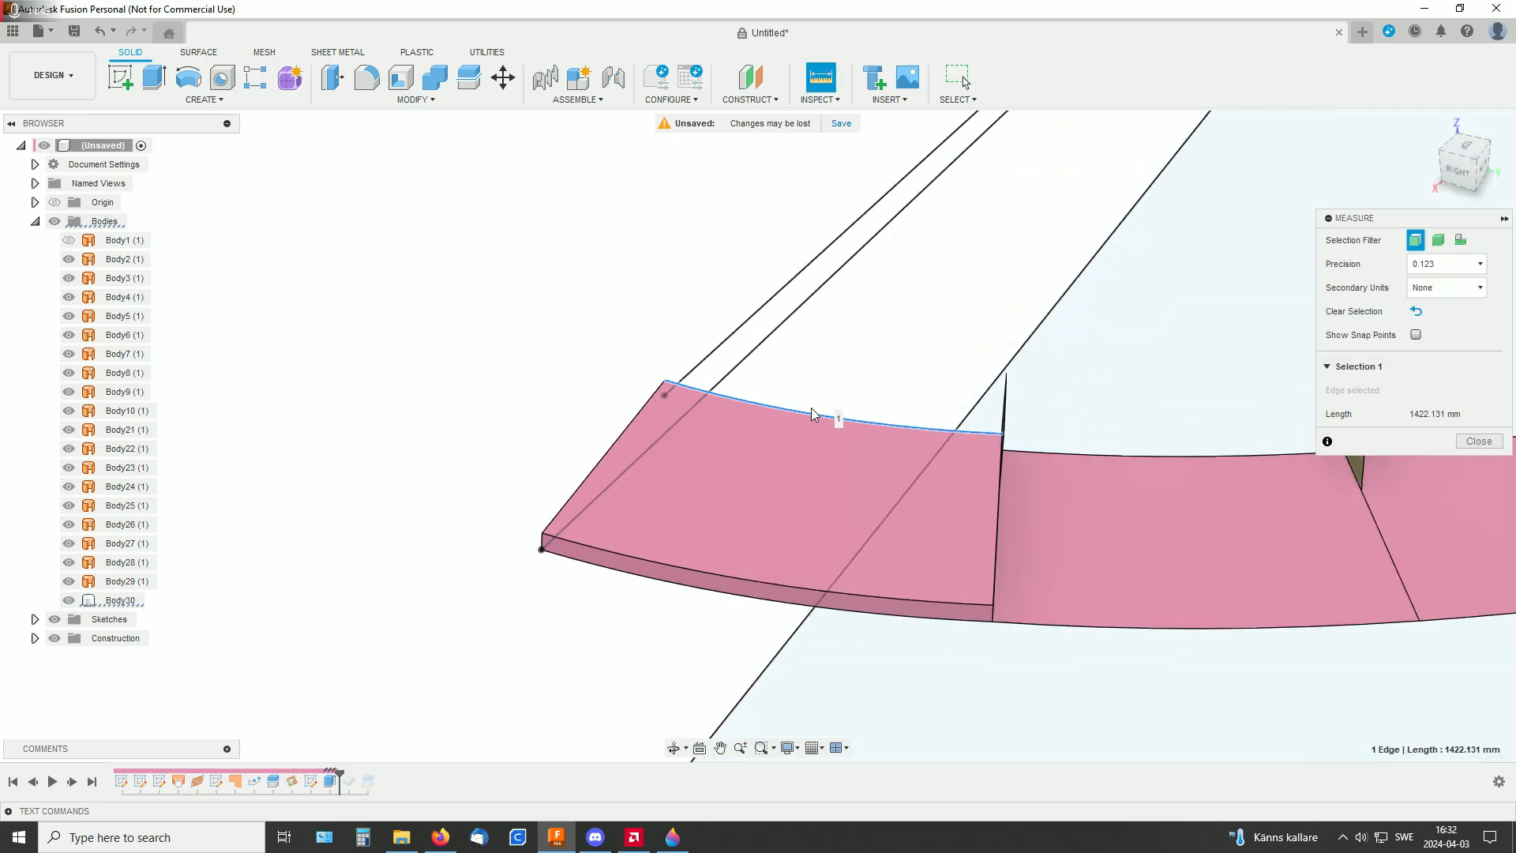
Examine the flat extruded segment against the remaining ramp segments from several sides, ending the edge measurement
shift+middle_drag(916, 337, 1018, 352)
scroll(1019, 347, down, 5)
middle_drag(997, 250, 958, 493)
shift+middle_drag(1140, 452, 1211, 454)
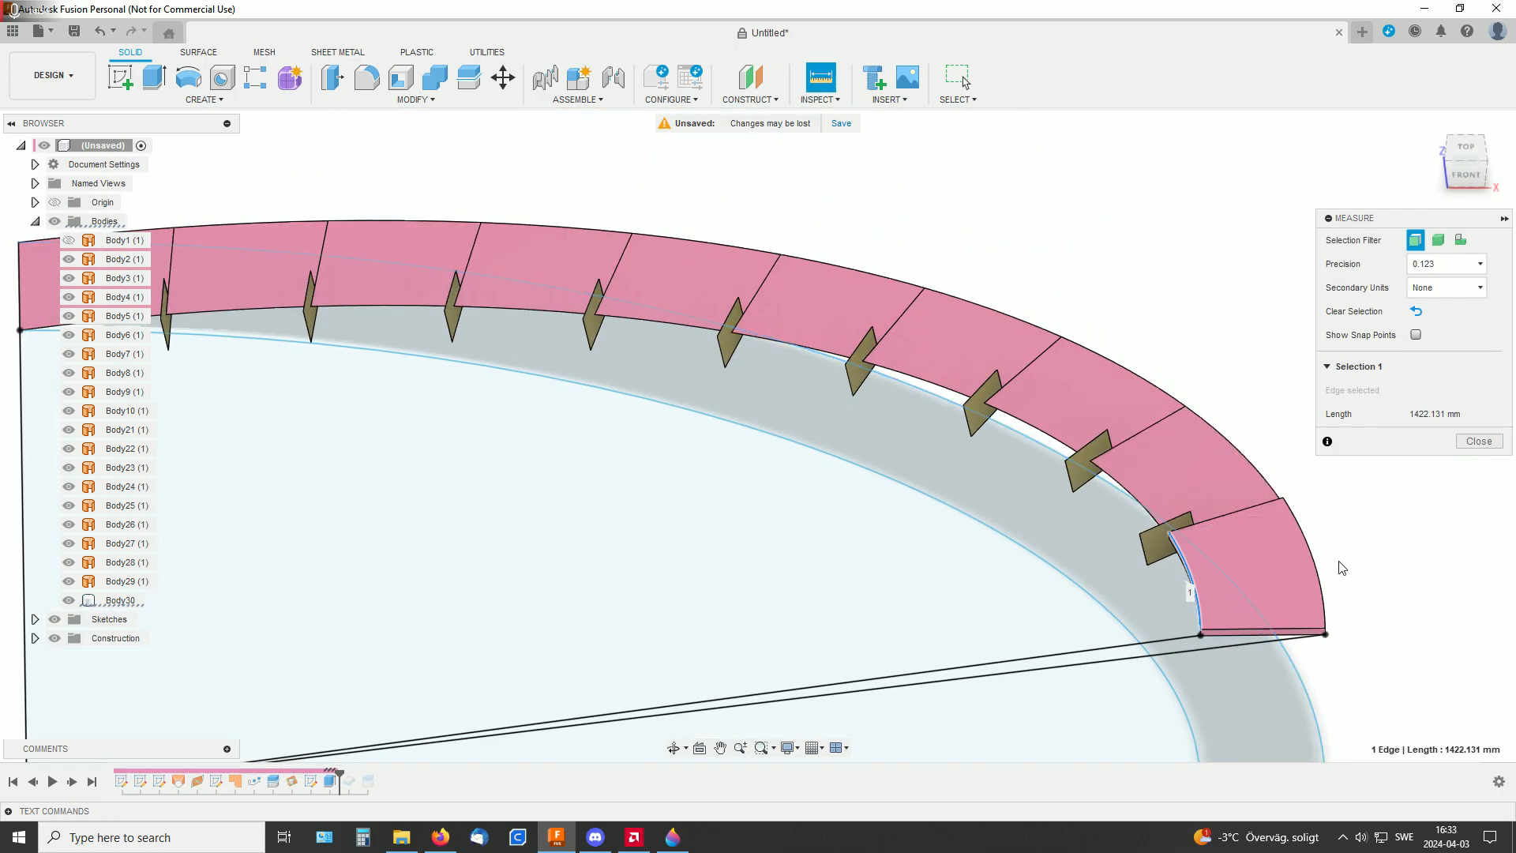
shift+middle_drag(1340, 563, 1248, 568)
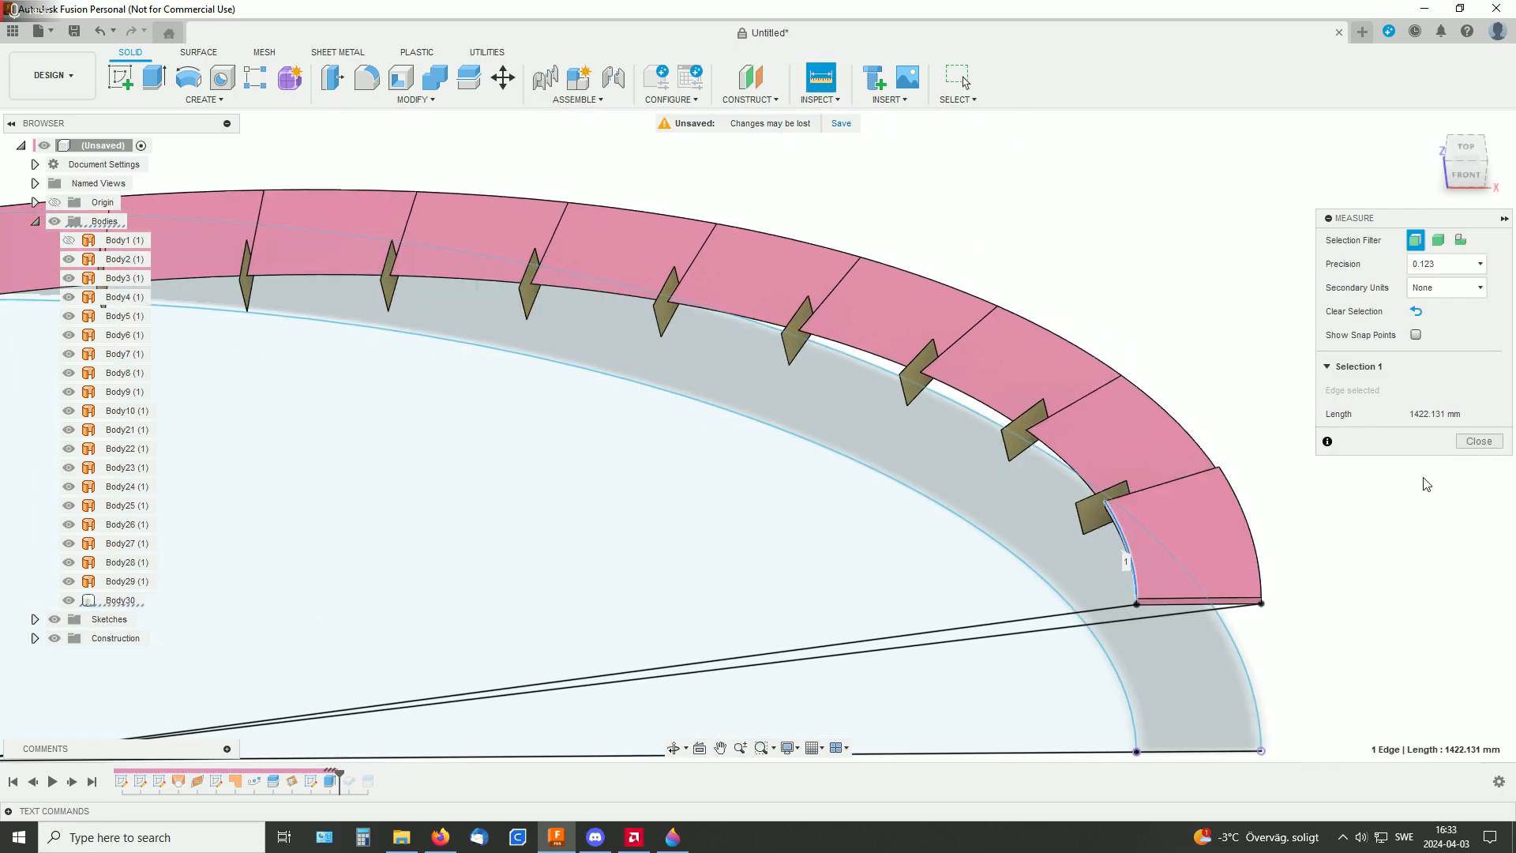
shift+middle_drag(1345, 526, 1186, 418)
click(1483, 447)
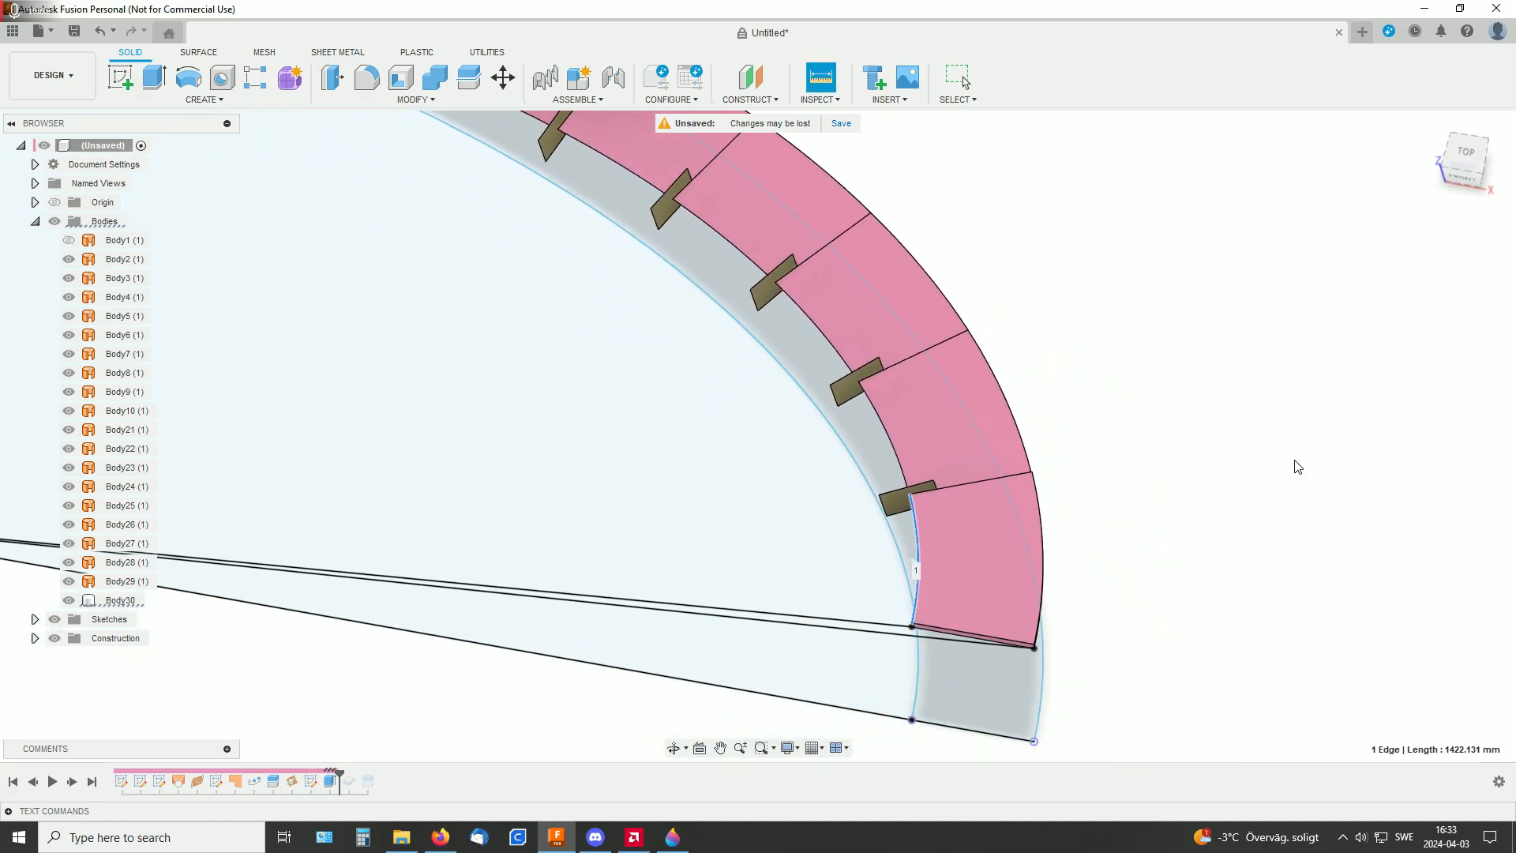
middle_drag(1138, 491, 1182, 480)
scroll(1182, 480, down, 4)
shift+middle_drag(929, 579, 1011, 534)
middle_drag(1114, 474, 1013, 534)
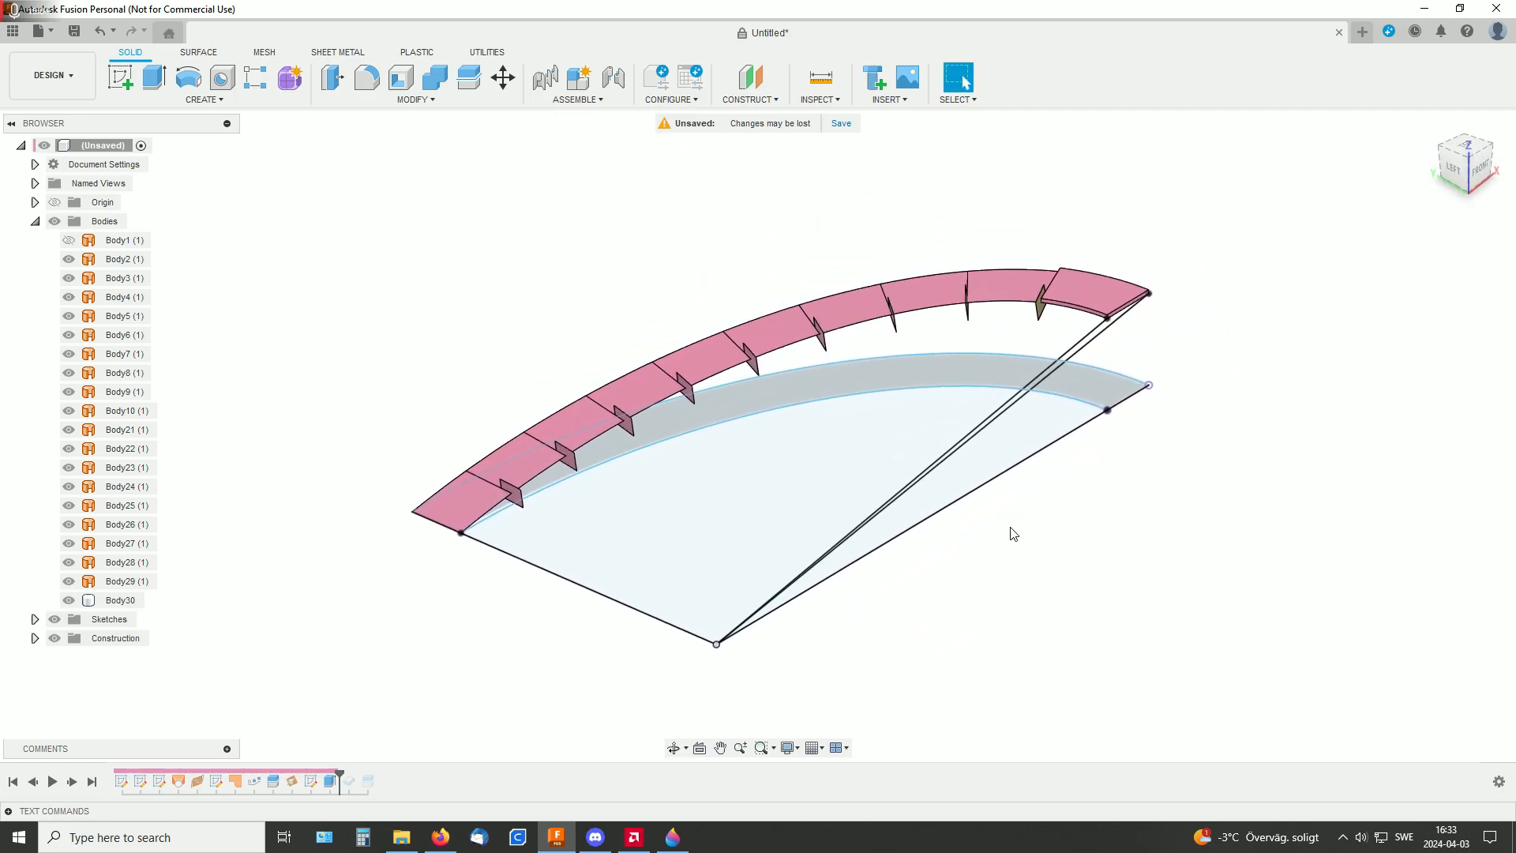